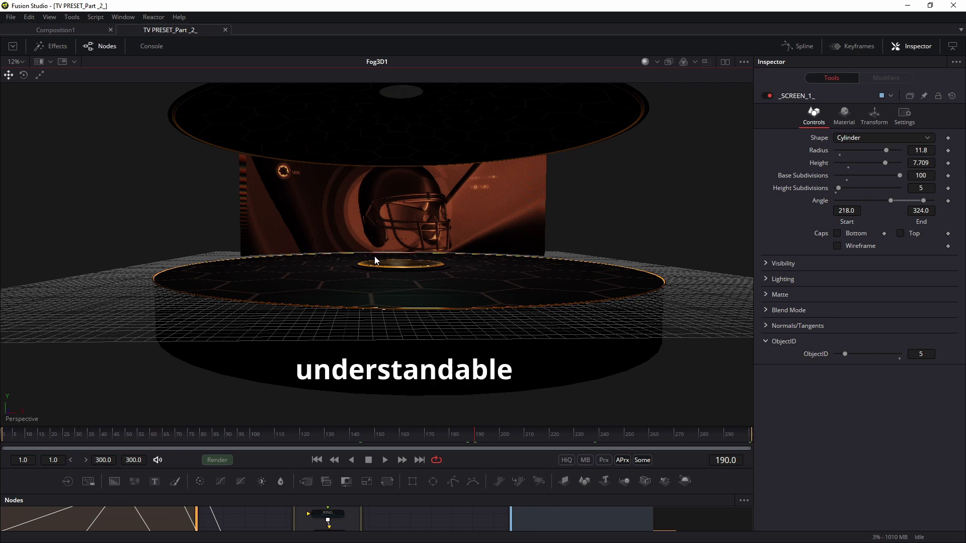
Examine the finished TV studio set's floor, ceiling and screen from several angles
left_click_drag(376, 259, 252, 306)
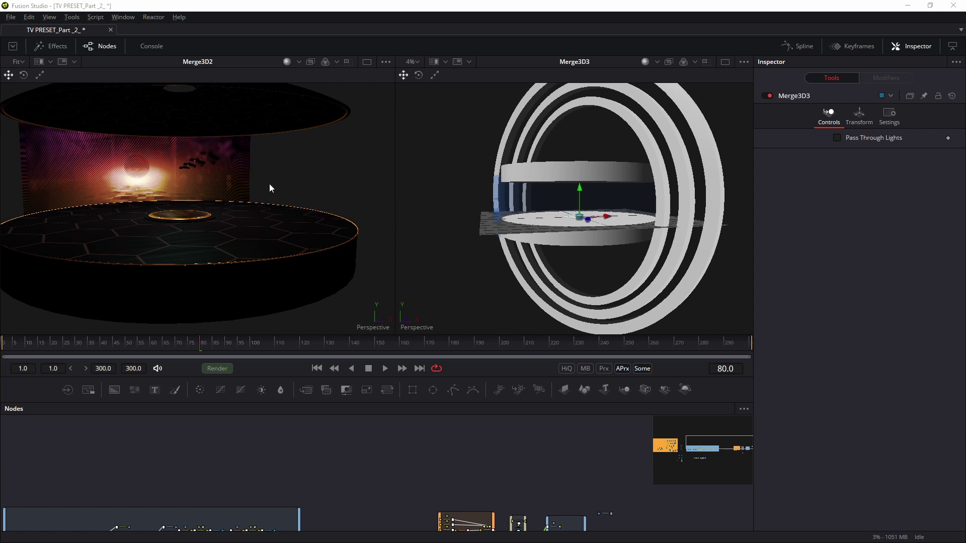
mouse_move(182, 231)
left_mouse_down()
mouse_move(197, 234)
mouse_move(189, 227)
left_mouse_up()
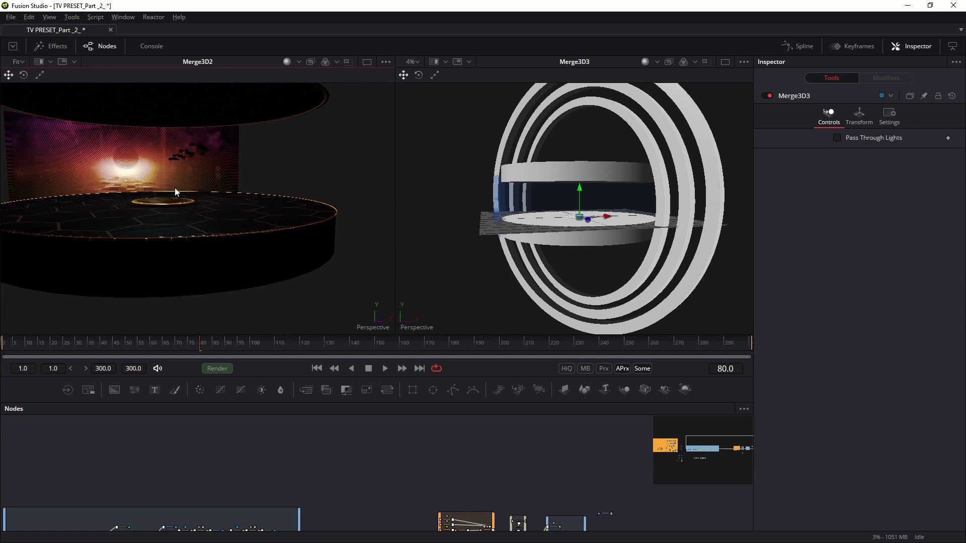
left_click_drag(144, 172, 172, 115)
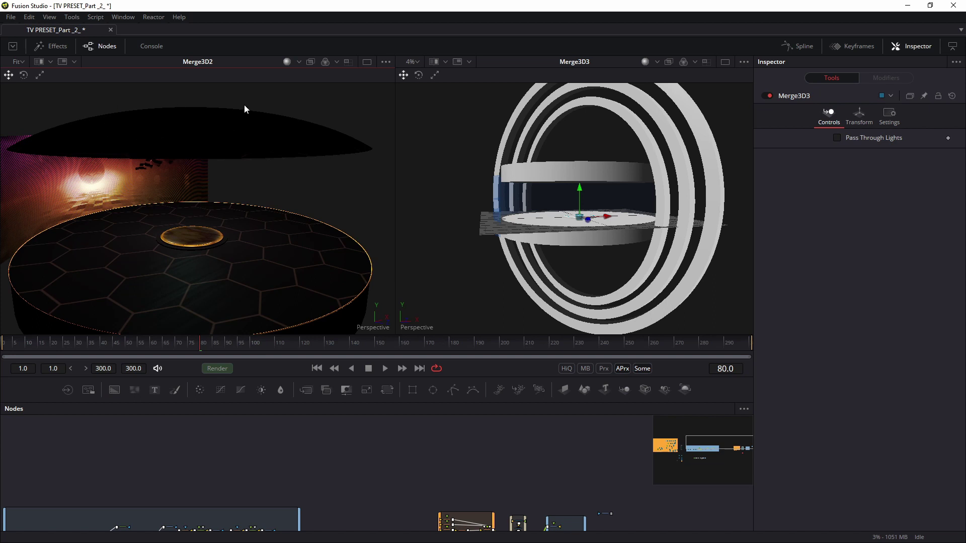
left_click_drag(300, 195, 248, 277)
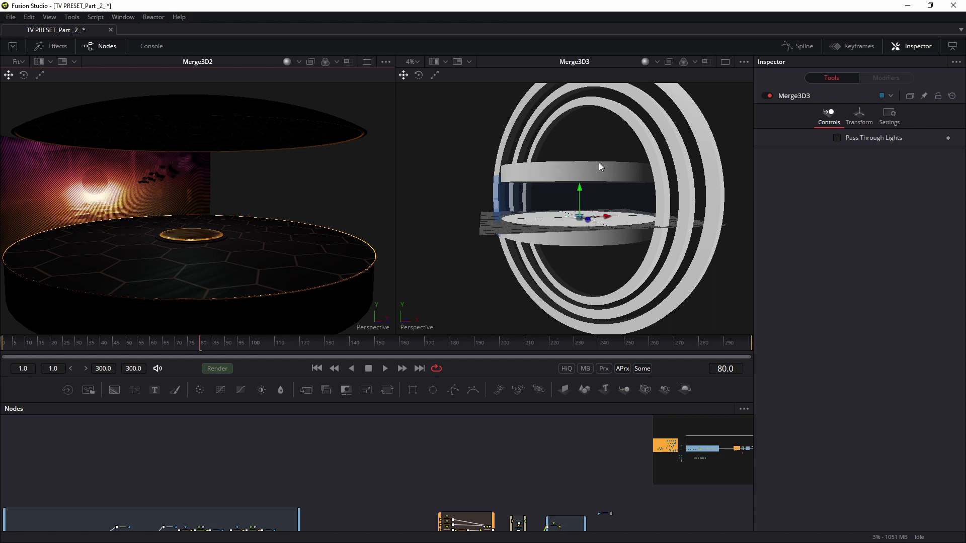
left_click_drag(168, 130, 189, 123)
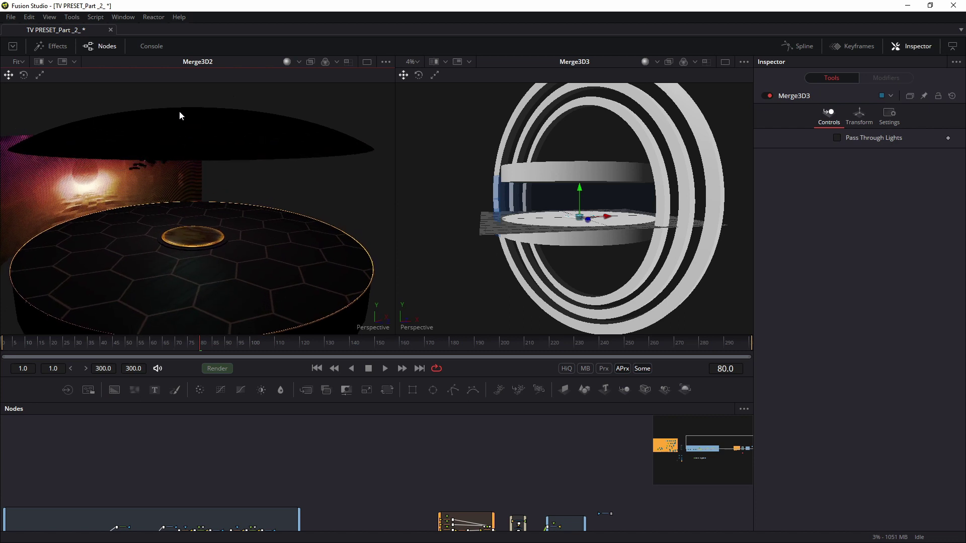
left_click_drag(155, 156, 170, 140)
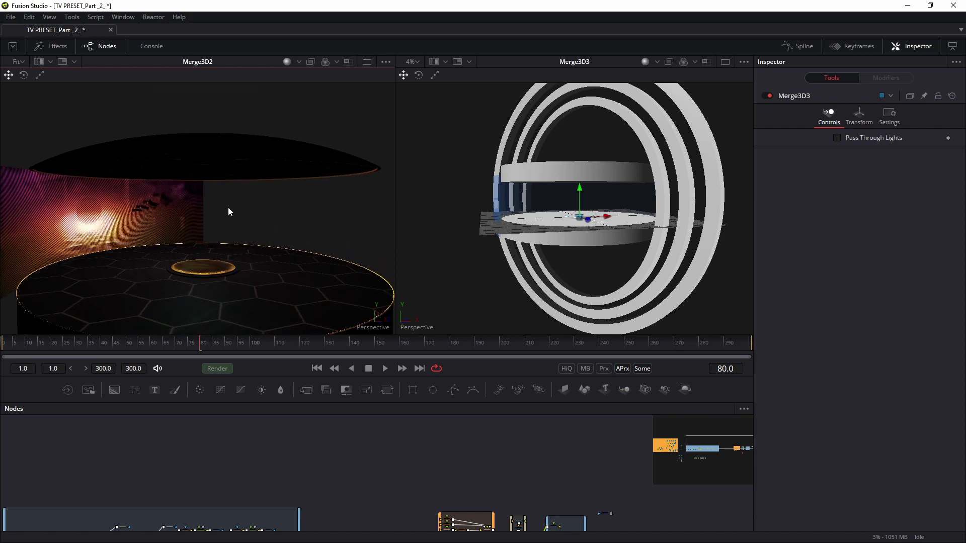
Inspect the sphere shape and transform settings of the ceiling's Shape3D1_1 node
left_click_drag(75, 468, 412, 432)
scroll(327, 458, "up", 1)
left_click_drag(169, 478, 134, 538)
scroll(403, 453, "up", 4)
scroll(237, 485, "up", 3)
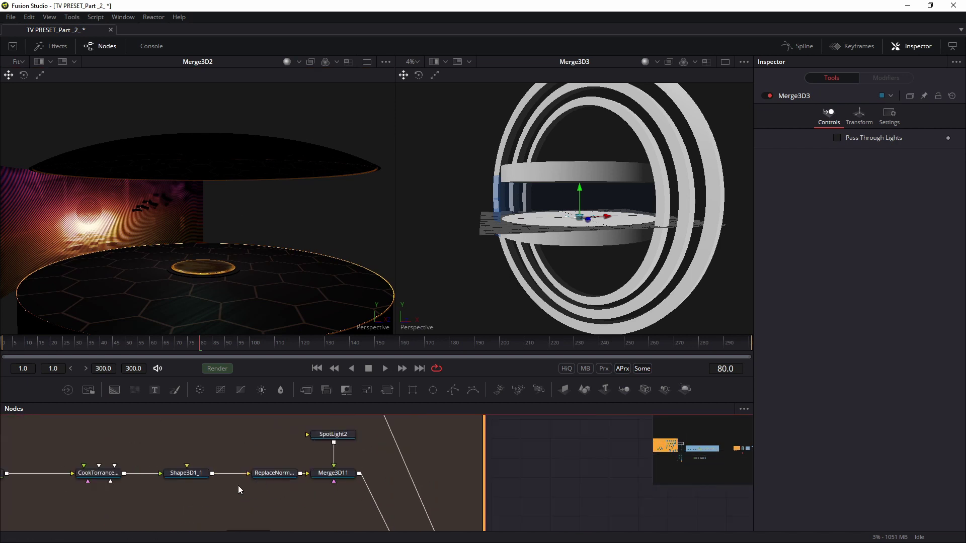
left_click(180, 475)
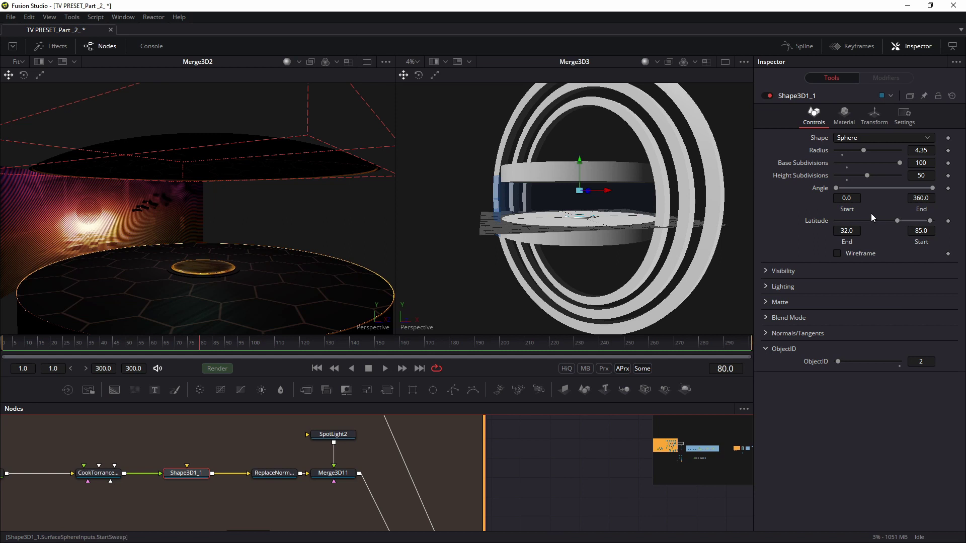
mouse_move(896, 221)
left_mouse_down()
mouse_move(849, 221)
mouse_move(923, 221)
mouse_move(875, 227)
mouse_move(897, 229)
left_mouse_up()
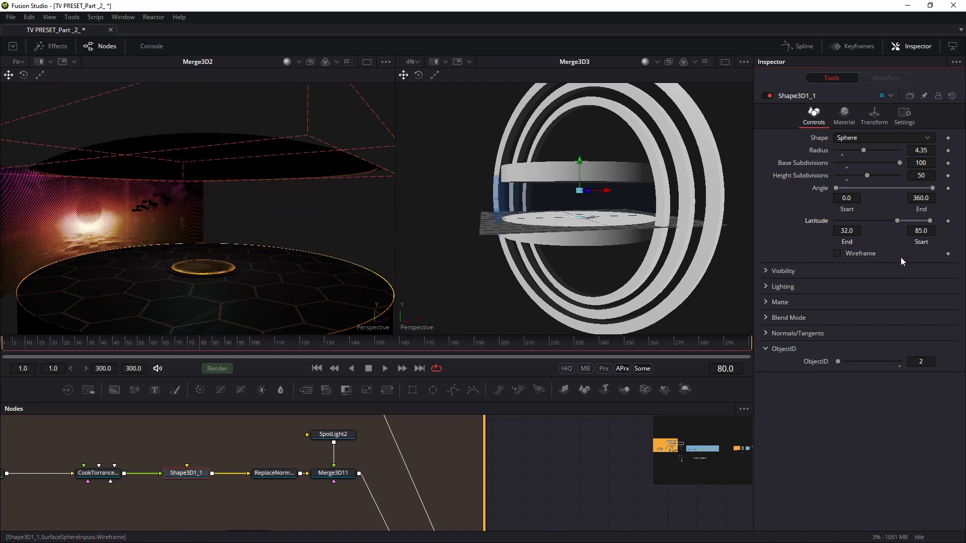
mouse_move(156, 136)
left_mouse_down()
mouse_move(156, 168)
mouse_move(156, 136)
left_mouse_up()
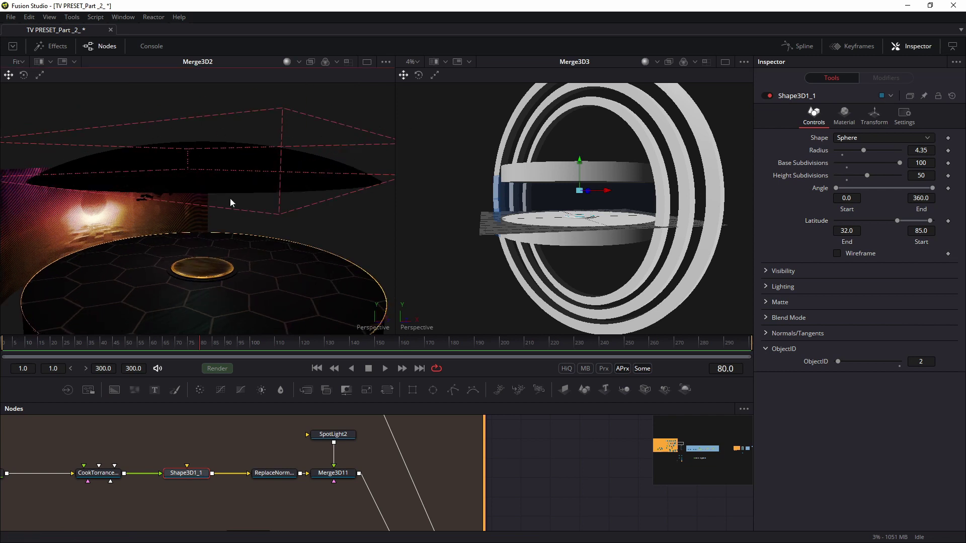
left_click(879, 117)
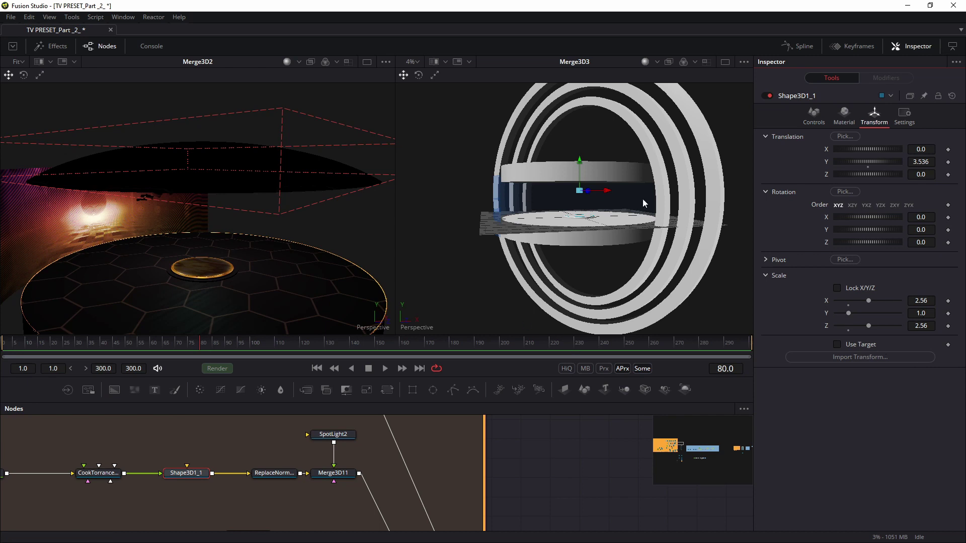
Disconnect the ring node group from the untextured model's merge and disable its nodes, giving the node graph more room
left_click_drag(458, 447, 314, 438)
scroll(314, 438, "down", 3)
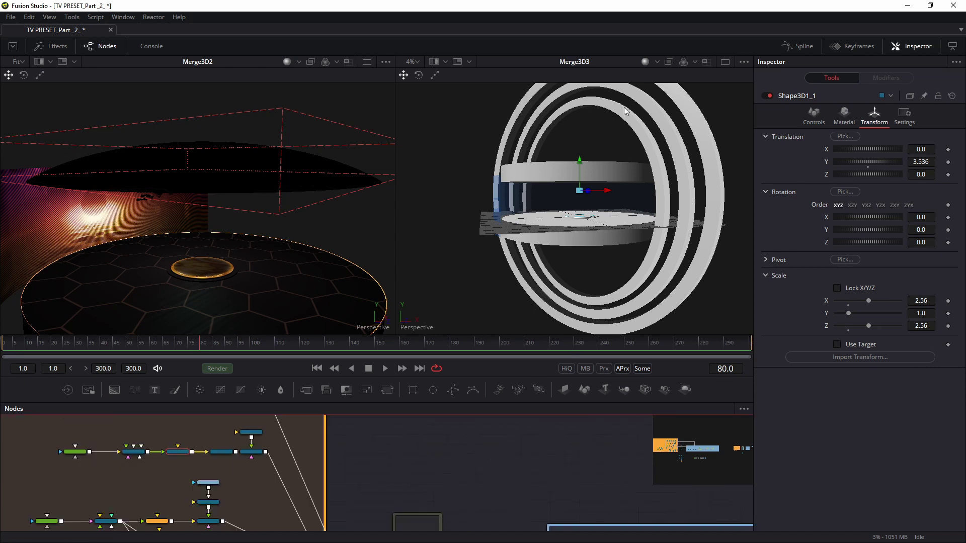
scroll(522, 442, "down", 5)
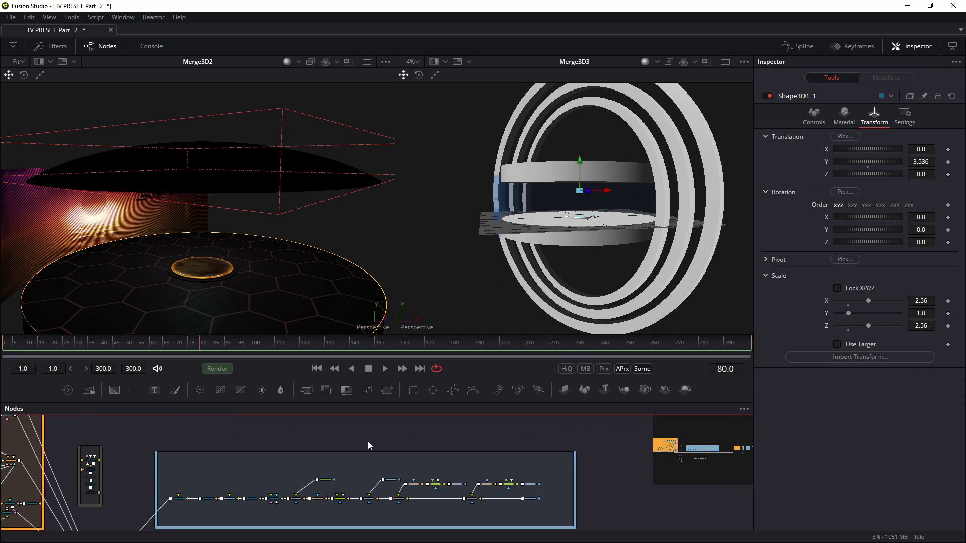
left_click_drag(337, 467, 220, 463)
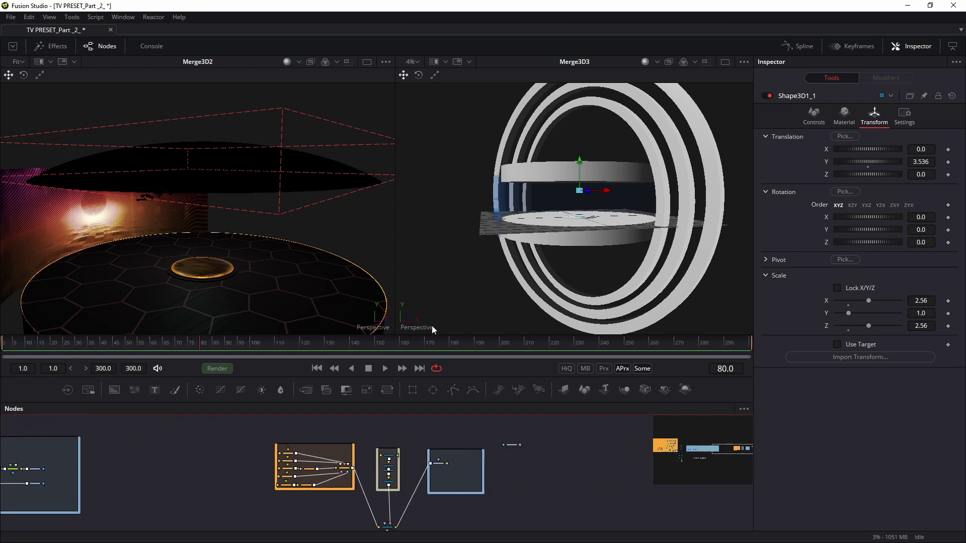
left_click_drag(411, 336, 412, 299)
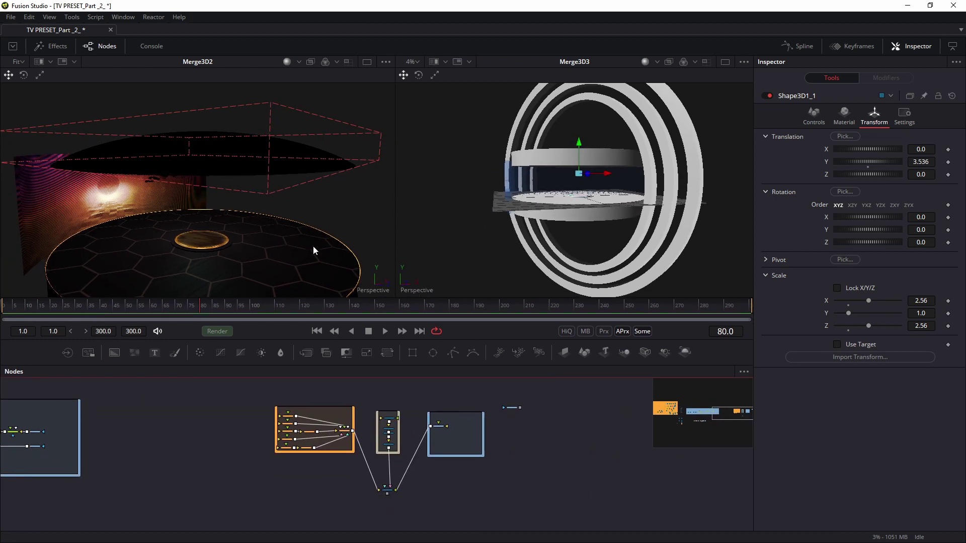
left_click_drag(582, 175, 625, 170)
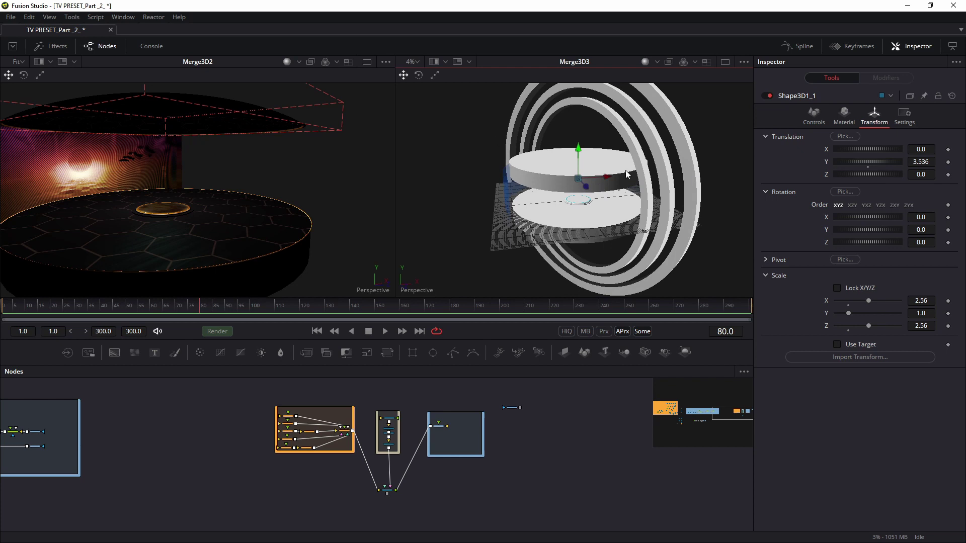
scroll(396, 448, "up", 3)
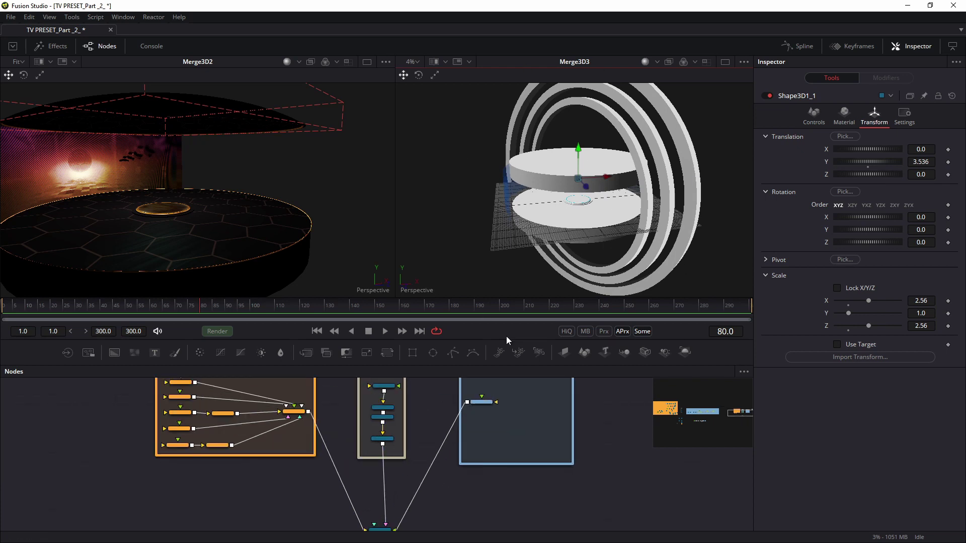
left_click(386, 505)
left_click_drag(406, 453, 409, 477)
left_click_drag(347, 386, 419, 492)
left_click(444, 492)
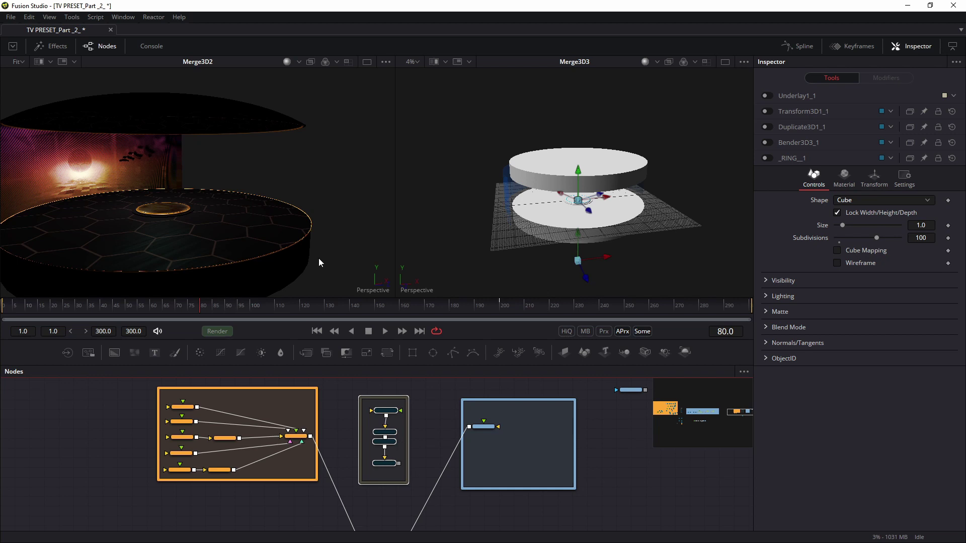
Examine the screen in the finished set and review the available 3D material tools
left_click_drag(185, 210, 191, 183)
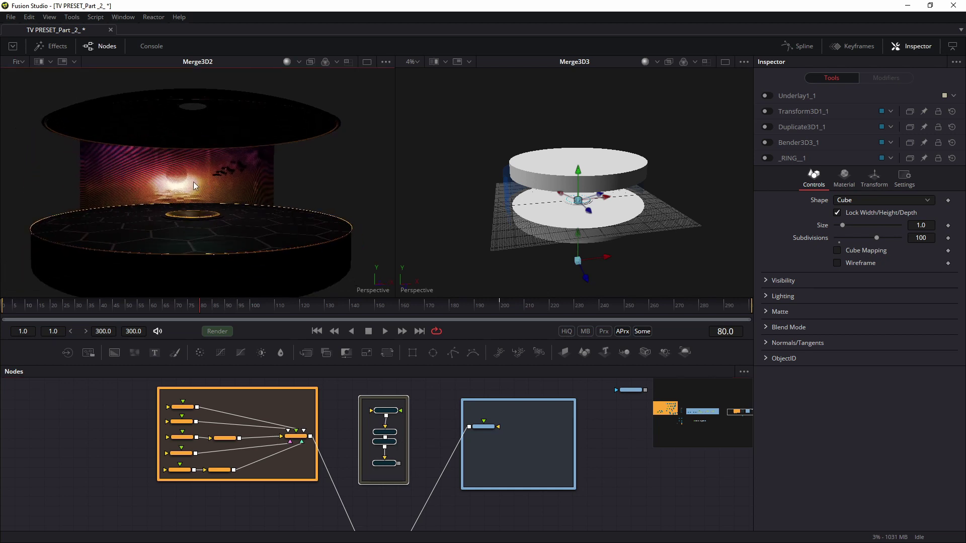
scroll(151, 151, "up", 3)
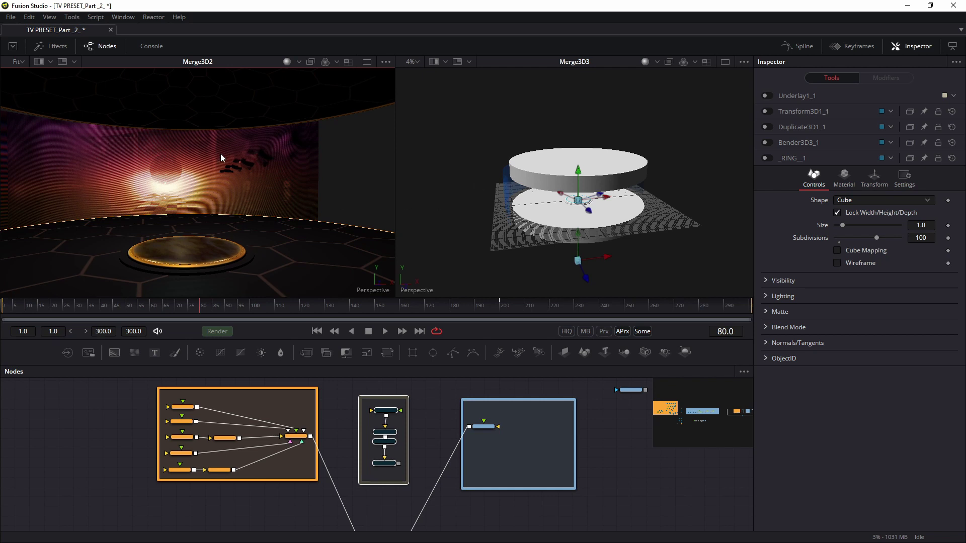
scroll(498, 446, "up", 2)
left_click_drag(538, 425, 443, 436)
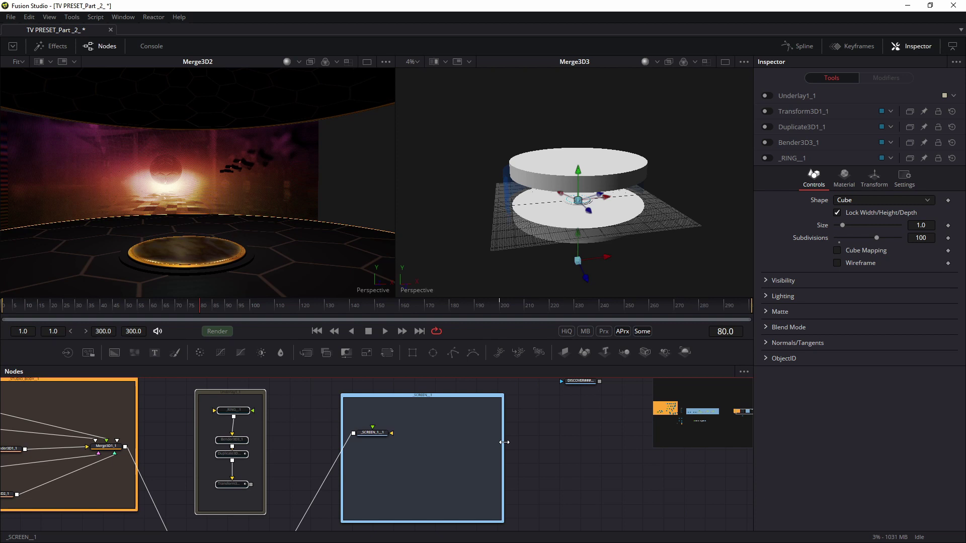
left_click(73, 17)
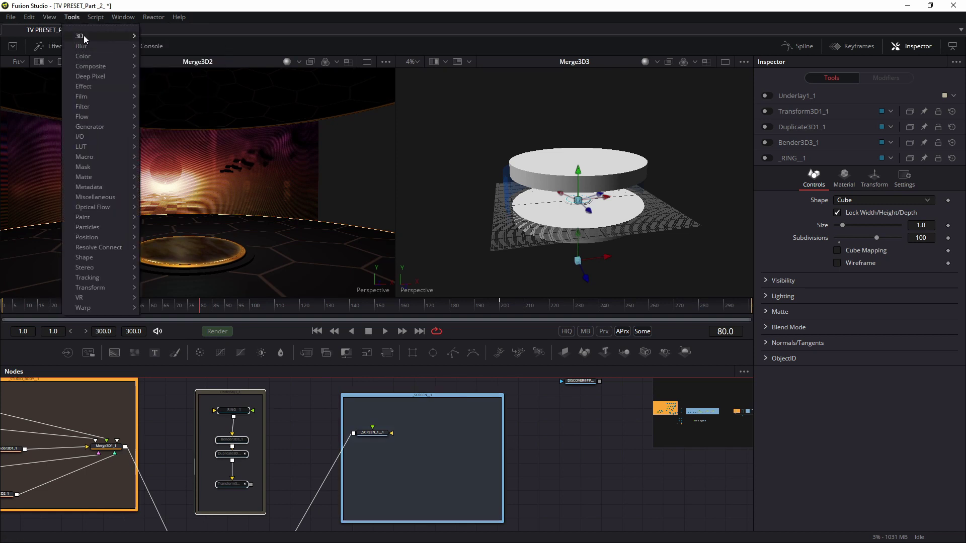
mouse_move(83, 36)
mouse_move(196, 53)
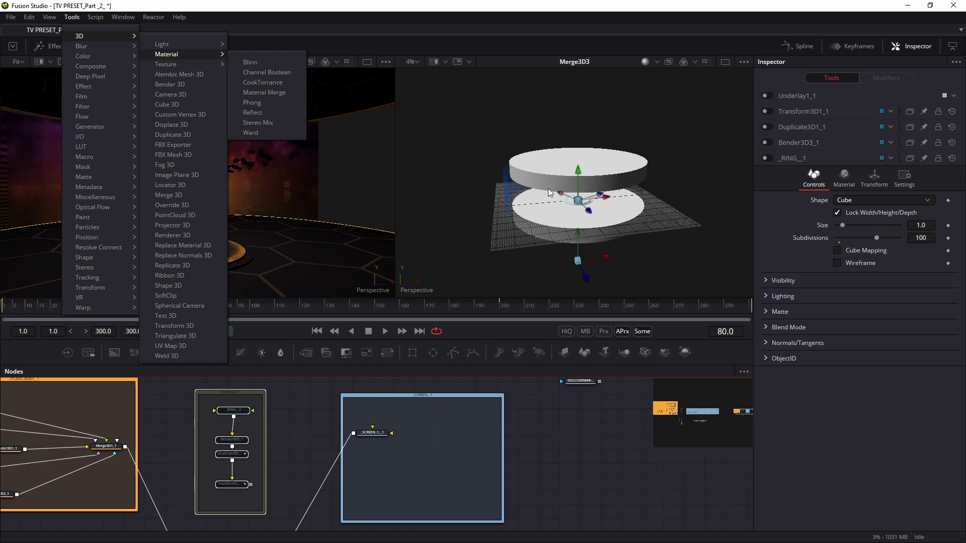
left_click(528, 197)
Add a Phong material node beside the _SCREEN_1__1 shape
left_click_drag(115, 189, 184, 180)
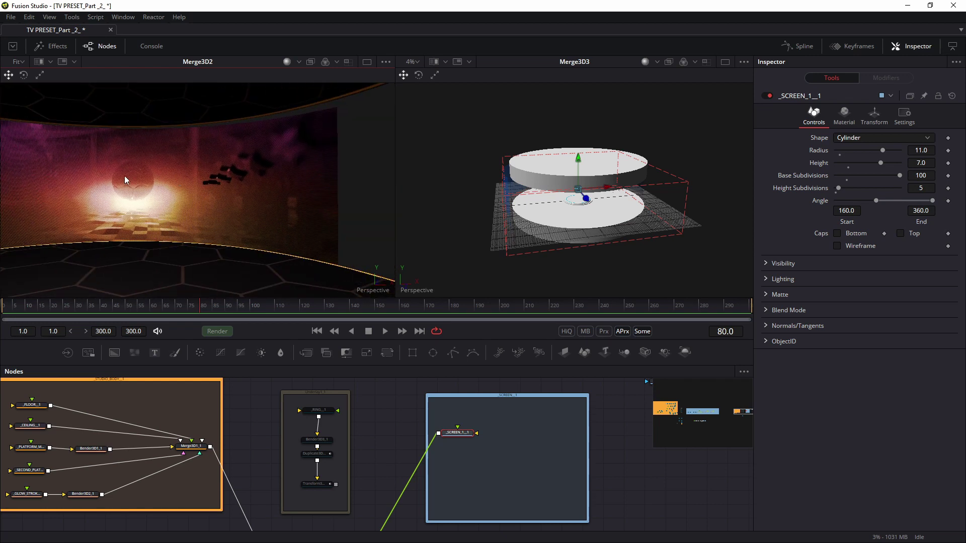
scroll(542, 432, "up", 5)
key("shift+space")
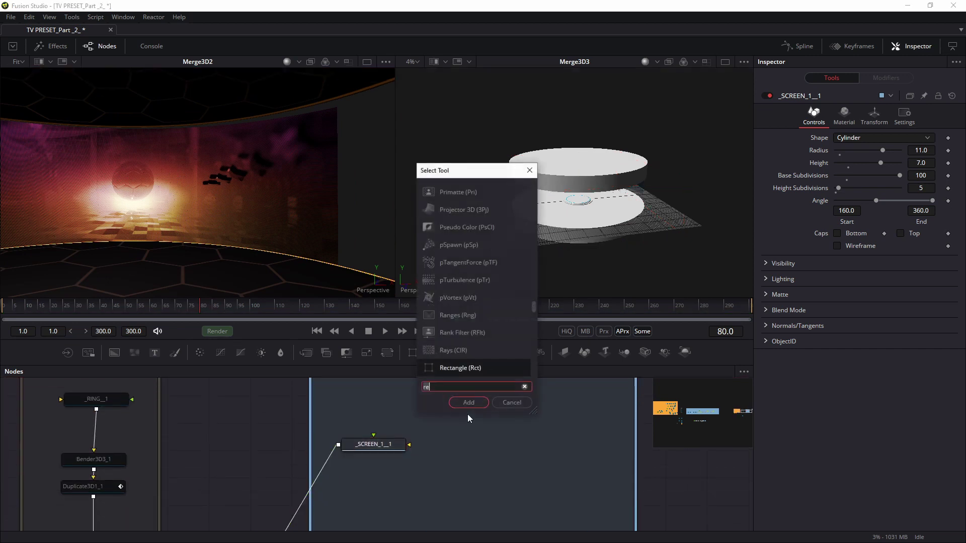
type("phong")
key("Return")
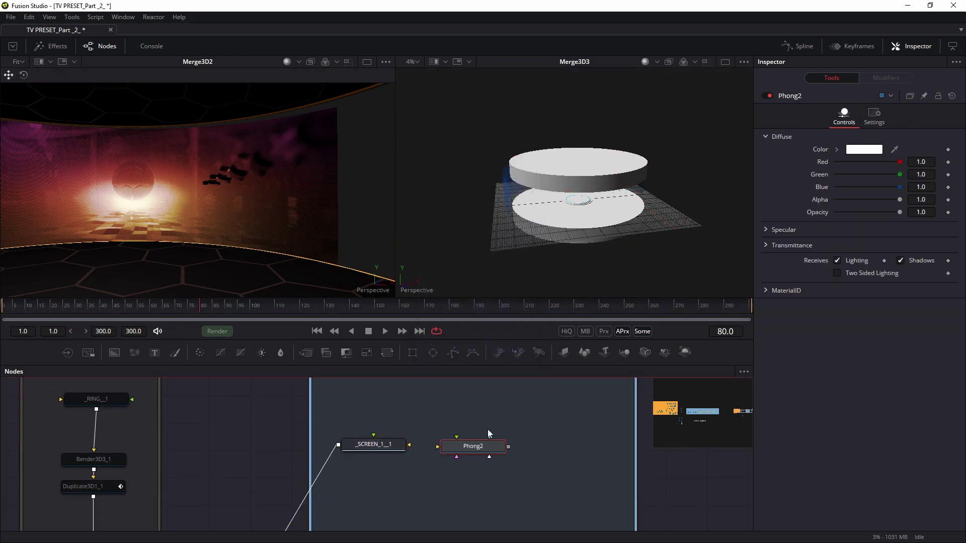
Connect the Phong material to the _SCREEN_1__1 shape and widen the _SCREEN__1 underlay
left_click_drag(502, 453, 375, 444)
left_click_drag(478, 440, 477, 443)
left_click_drag(502, 406, 414, 436)
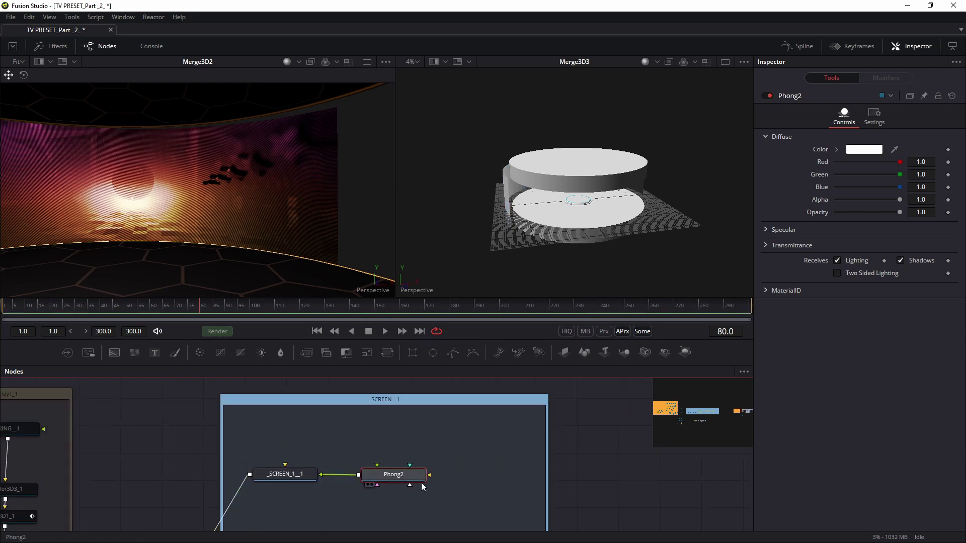
left_click_drag(548, 401, 656, 399)
left_click_drag(410, 460, 363, 442)
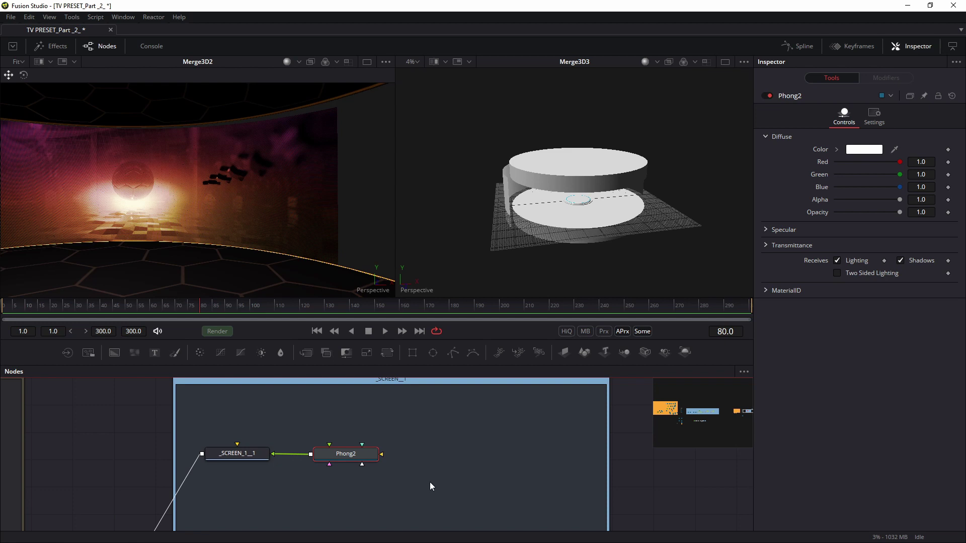
left_click(861, 151)
left_click_drag(563, 217, 585, 187)
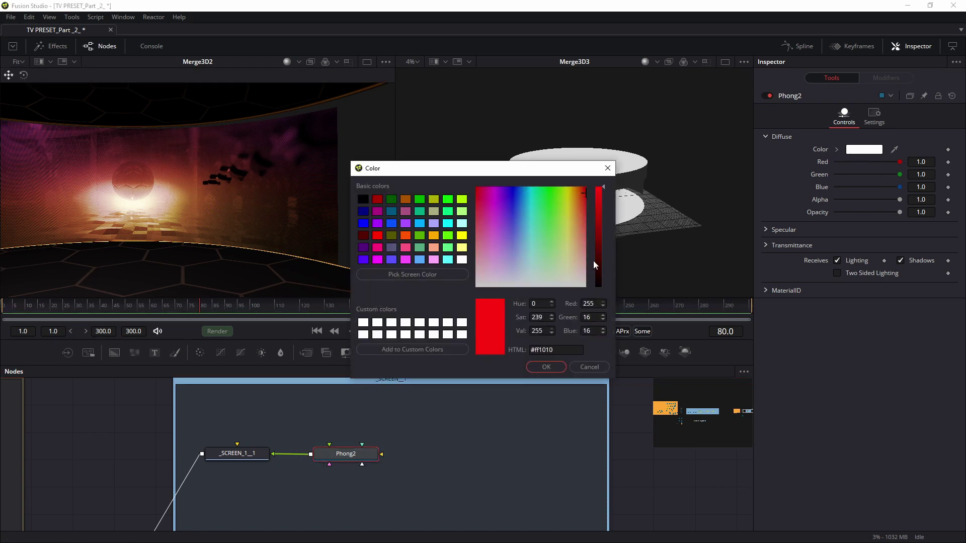
left_click(589, 367)
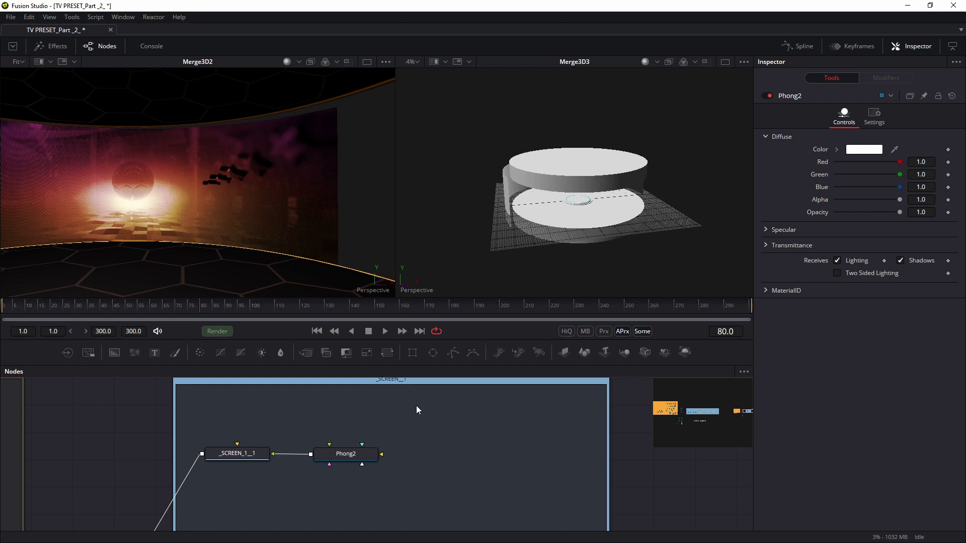
Bring the BG_CF_####.png sequence loader into the _SCREEN__1 underlay and preview it at frame 136
scroll(221, 478, "down", 8)
left_click_drag(220, 468, 809, 432)
left_click_drag(142, 397, 438, 430)
scroll(442, 431, "up", 6)
left_click_drag(485, 460, 492, 481)
scroll(493, 482, "down", 2)
left_click_drag(626, 508, 60, 334)
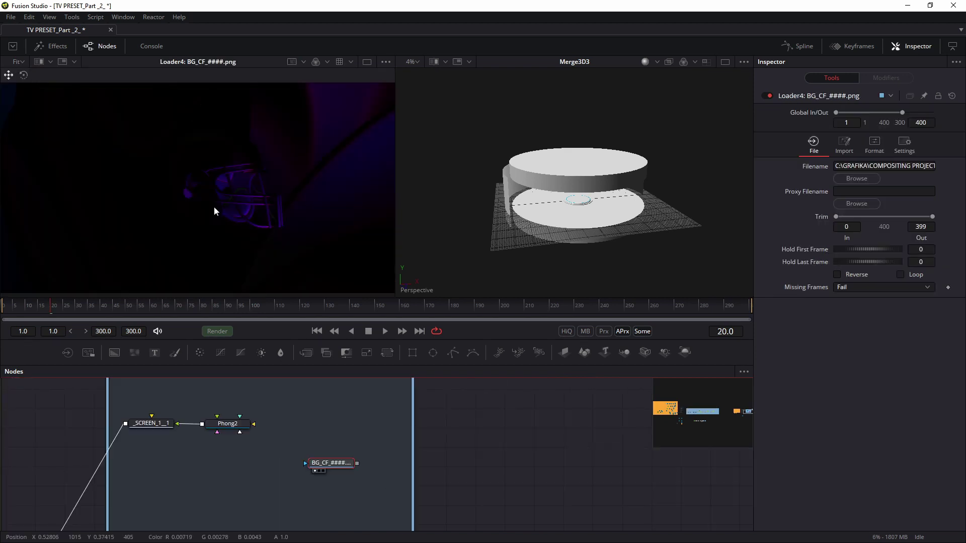
scroll(213, 206, "down", 2)
left_click_drag(84, 303, 340, 299)
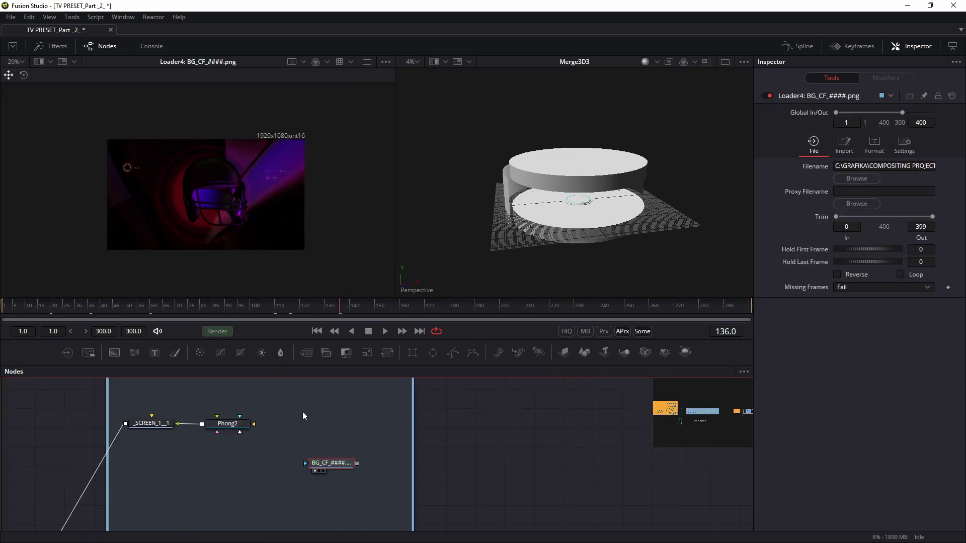
Place the BG_CF_####.png loader beside the Phong node and connect it as the Diffuse Color Material
scroll(302, 412, "up", 3)
scroll(358, 454, "up", 2)
left_click_drag(413, 513, 359, 442)
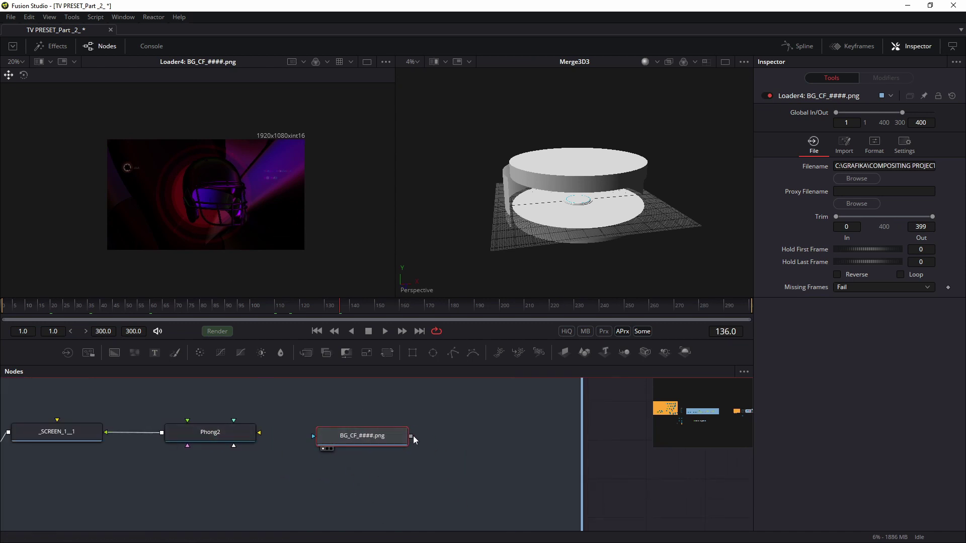
left_click_drag(410, 436, 212, 435)
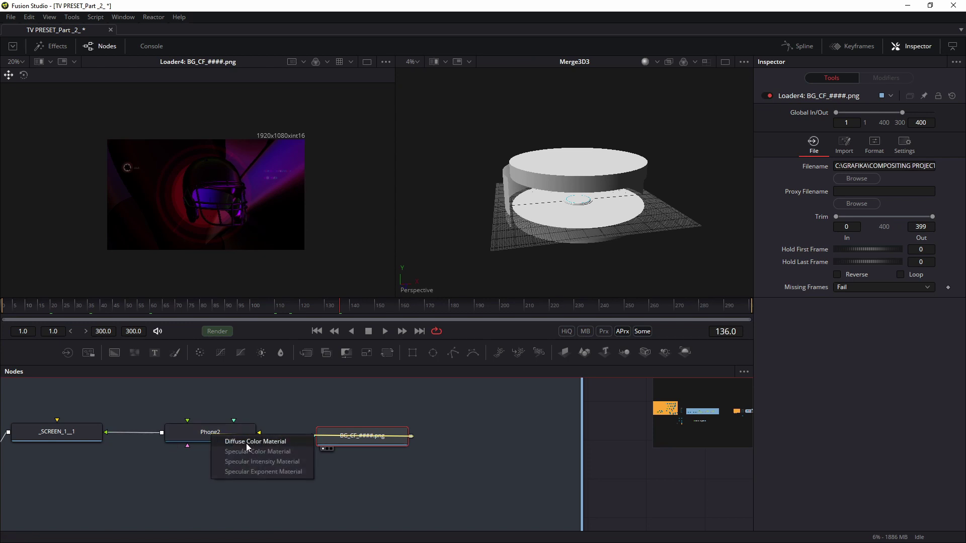
left_click(251, 442)
scroll(560, 166, "up", 5)
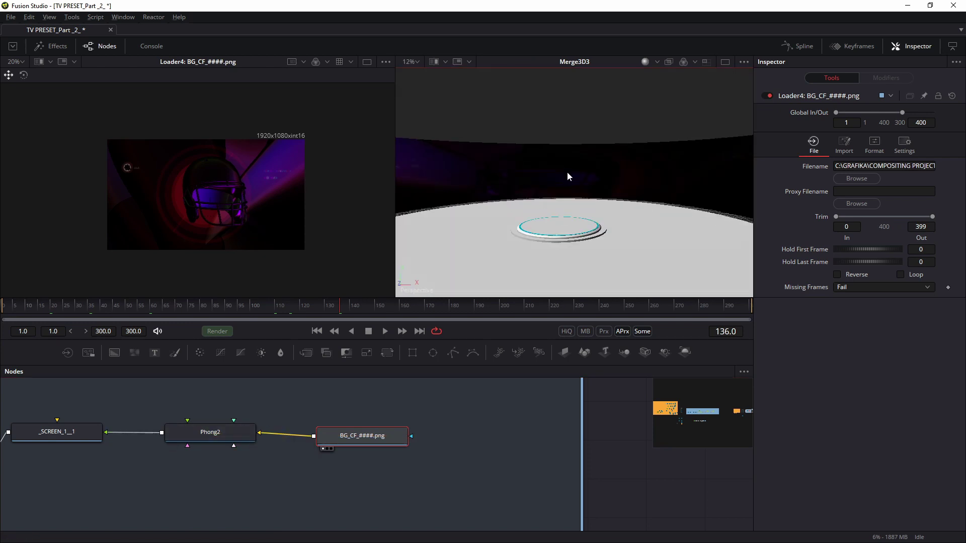
Disconnect the _CEILING__1 shape from Merge3D1_1 in the studio body group to open up the view of the curved screen
scroll(526, 187, "down", 2)
left_click_drag(312, 446, 576, 454)
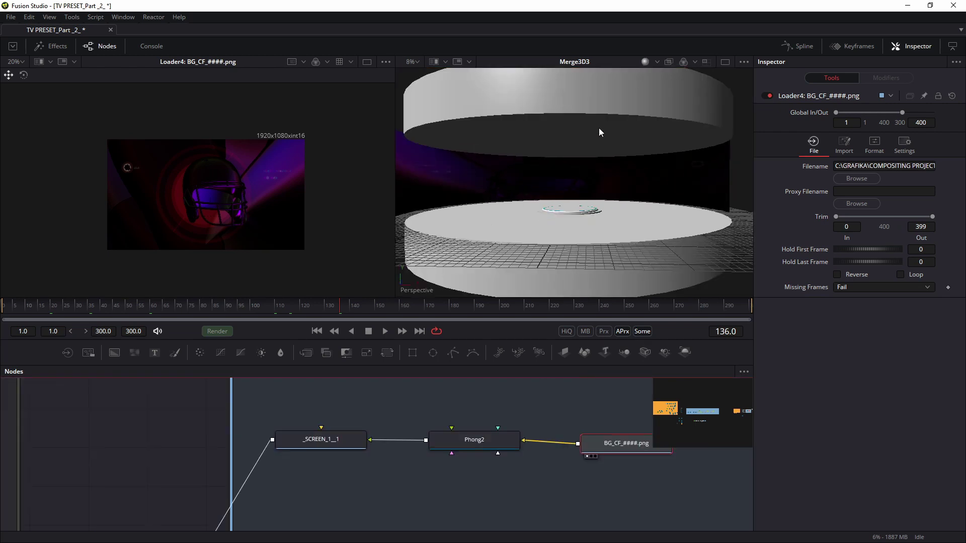
scroll(291, 450, "down", 2)
left_click_drag(274, 448, 510, 446)
left_click_drag(207, 443, 317, 451)
scroll(317, 450, "down", 2)
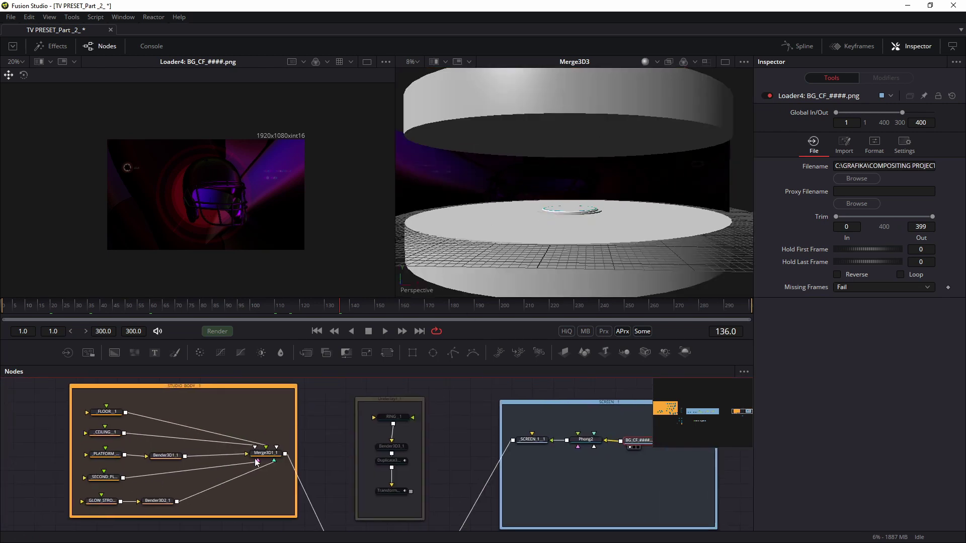
scroll(155, 437, "up", 1)
left_click_drag(194, 449, 239, 450)
left_click_drag(571, 157, 573, 214)
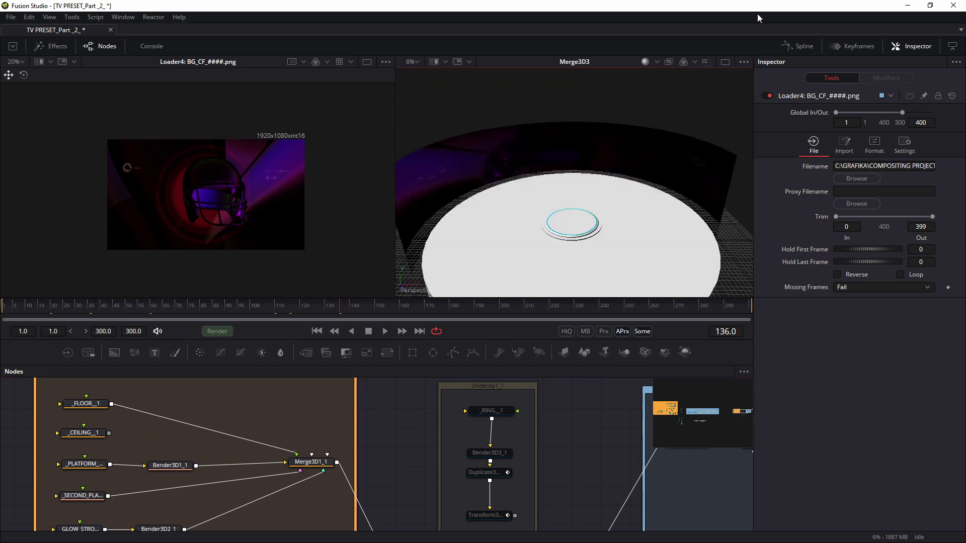
Enlarge the Merge3D3 view to a single viewer and turn off its lighting, framing the textured curved screen
left_click(725, 61)
left_click_drag(449, 215, 399, 211)
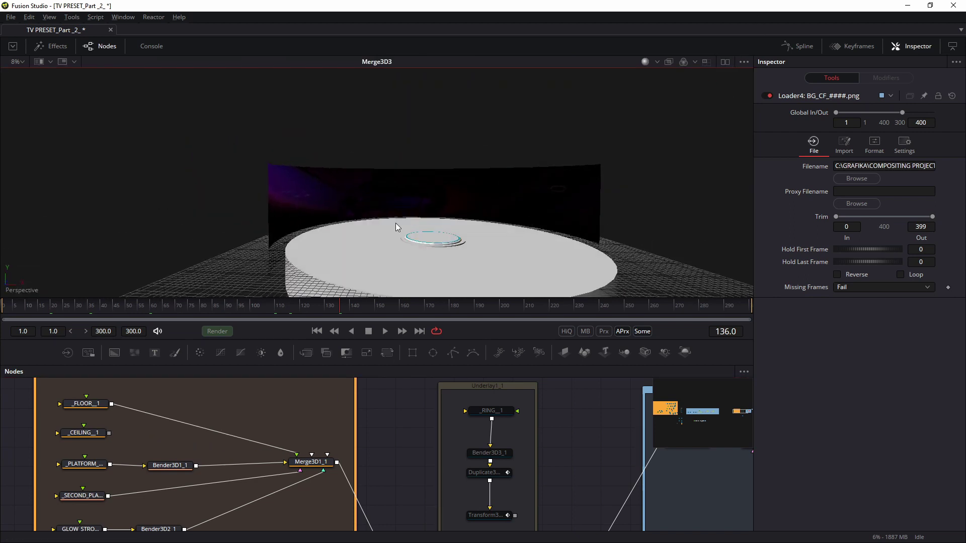
scroll(407, 208, "up", 3)
left_click_drag(505, 203, 440, 159)
left_click(644, 61)
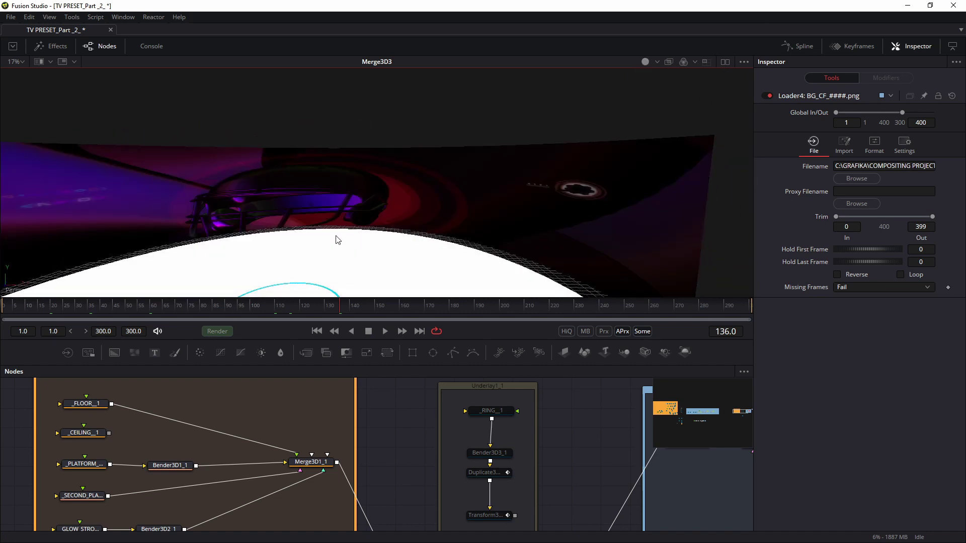
Narrow the _SCREEN_1__1 cylinder's angle to start at 206 and end at 330
left_click_drag(389, 459, 17, 447)
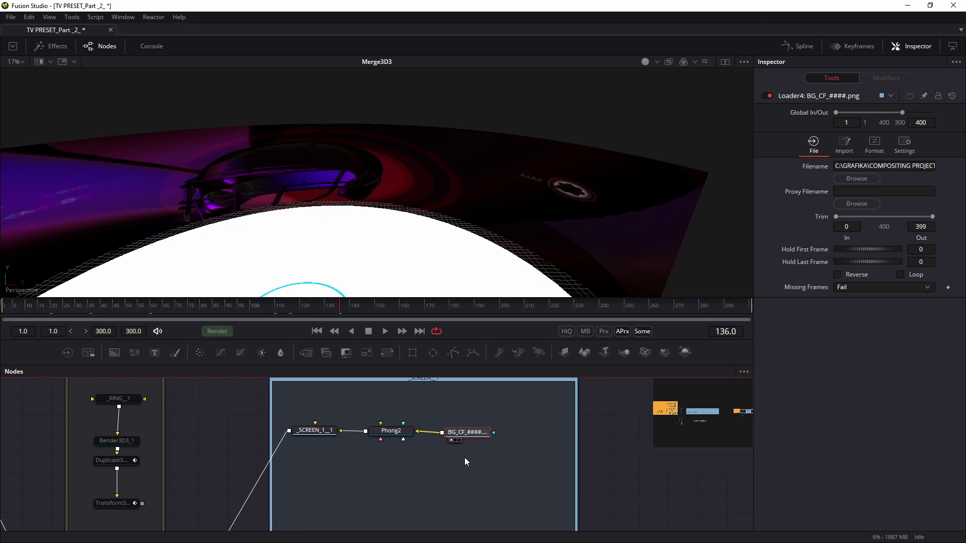
left_click(308, 433)
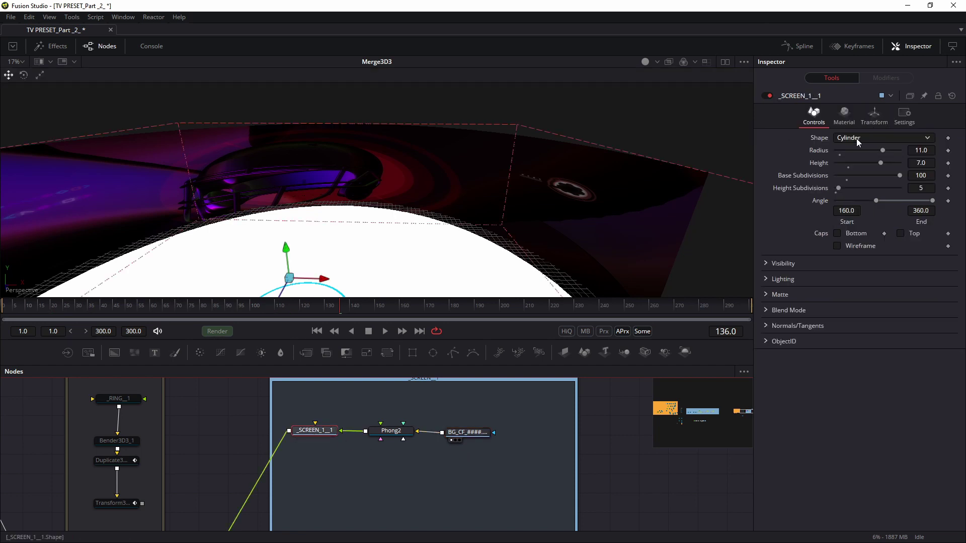
left_click_drag(877, 201, 925, 200)
left_click_drag(356, 250, 401, 221)
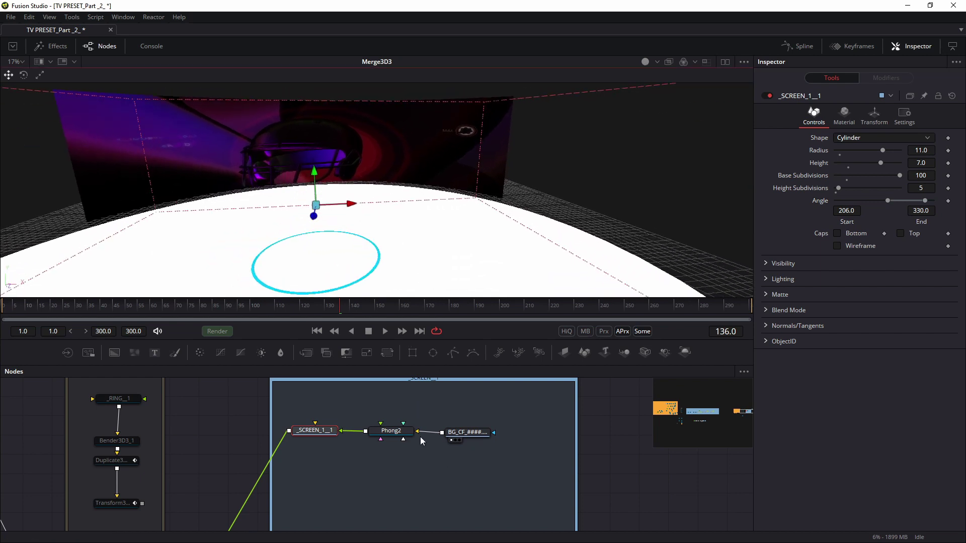
Add a Merge 3D node after Merge3D3 and a Renderer 3D node connected below it
scroll(435, 449, "down", 5)
left_click(383, 427)
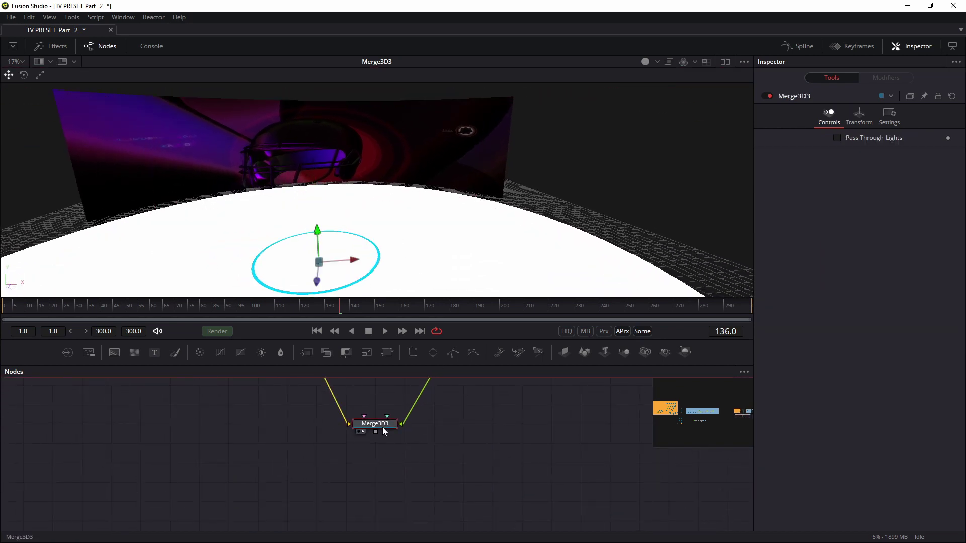
left_click(412, 492)
left_click(375, 425)
left_click(624, 352)
left_click_drag(433, 427, 372, 515)
left_click(685, 352)
left_click(478, 495)
Add a Camera 3D node and connect it to Merge3D12
left_click(644, 353)
left_click_drag(478, 503, 367, 472)
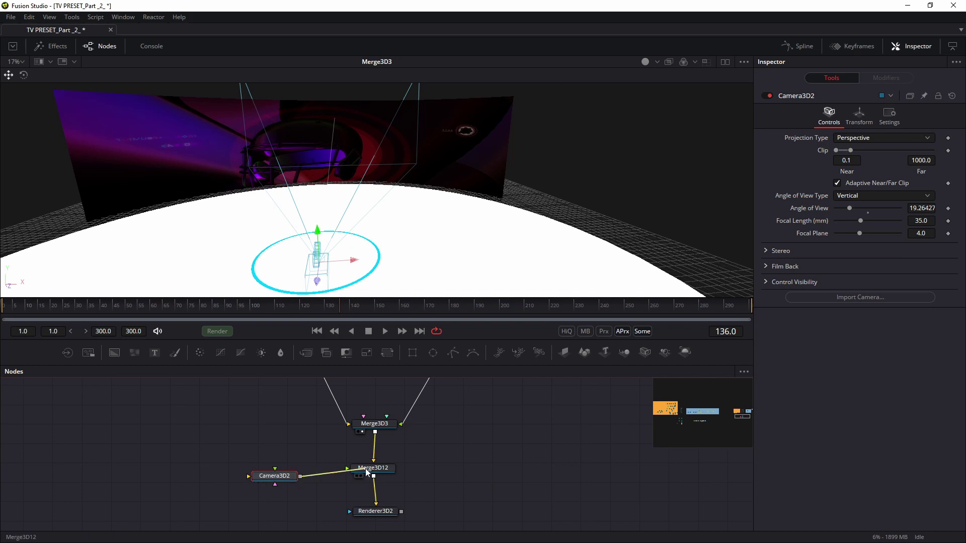
Set the renderer's camera to Camera3D2 and tidy the positions of the camera and renderer nodes
left_click(373, 511)
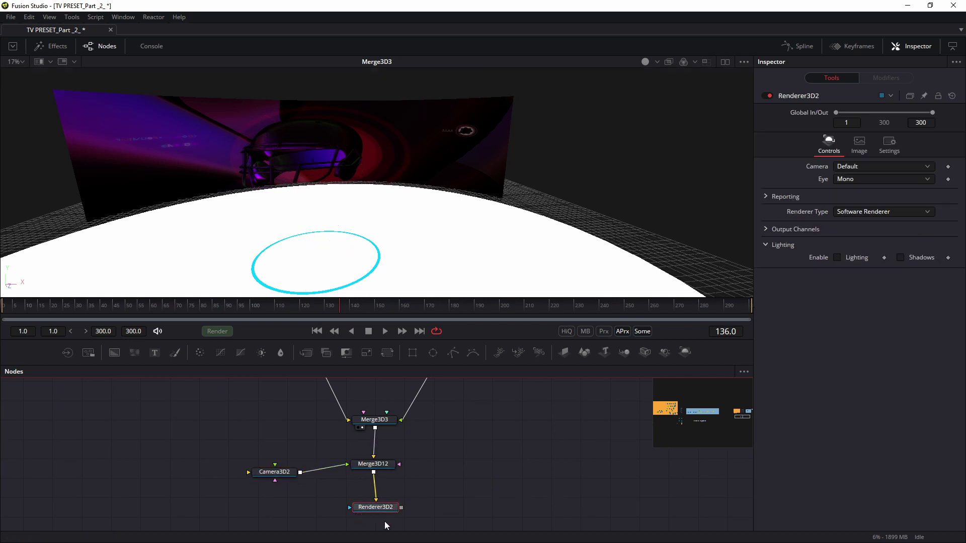
left_click(855, 167)
left_click(859, 179)
left_click_drag(274, 472, 261, 468)
left_click(409, 478)
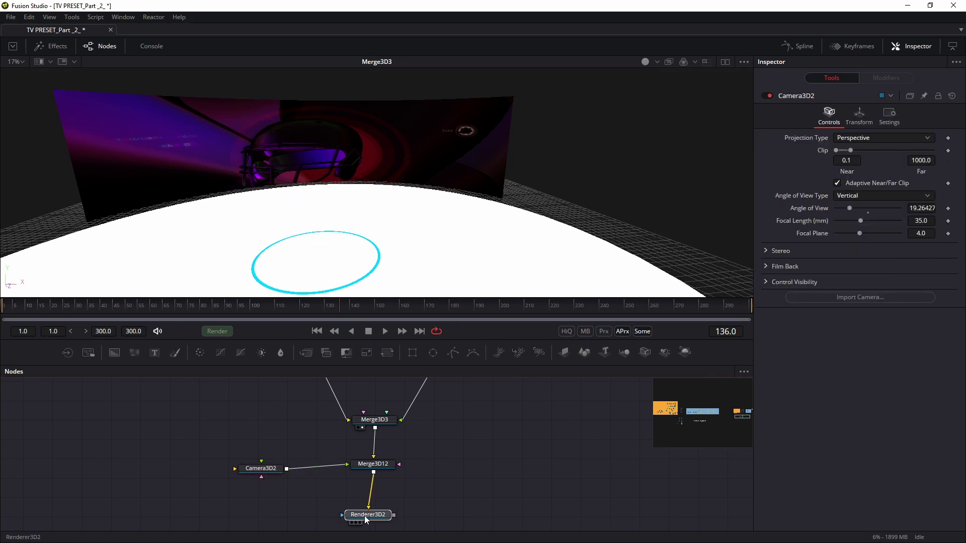
left_click_drag(366, 520, 368, 520)
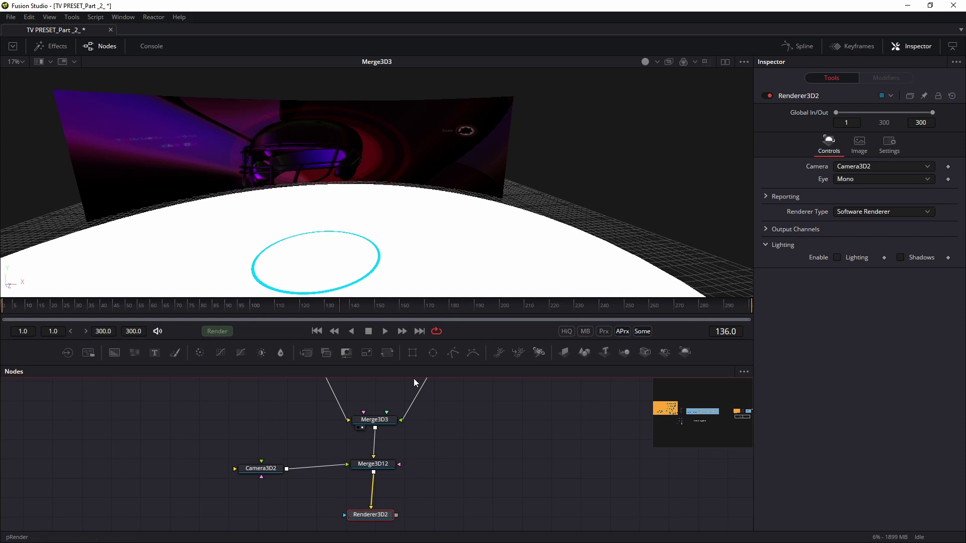
Change Renderer3D2's renderer type to OpenGL Renderer
left_click_drag(366, 515, 365, 508)
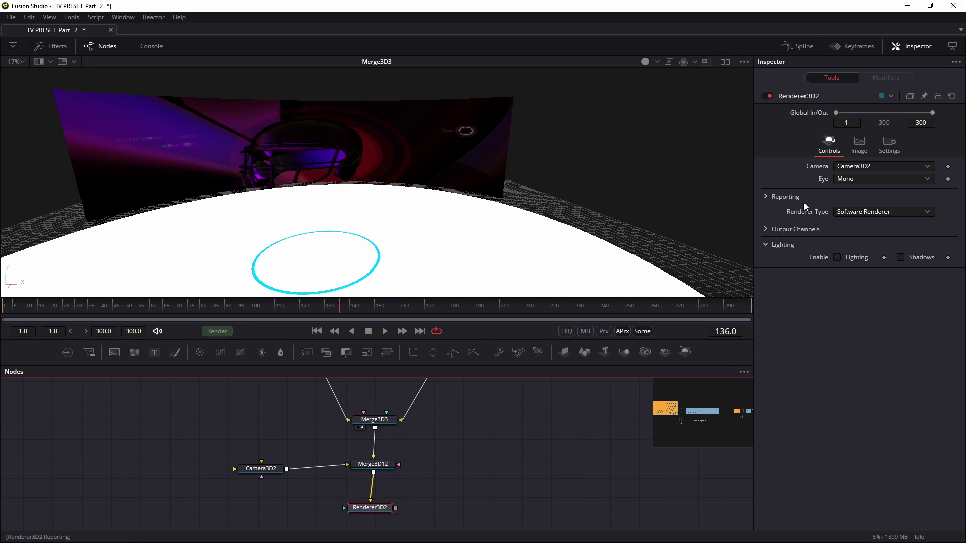
left_click(863, 212)
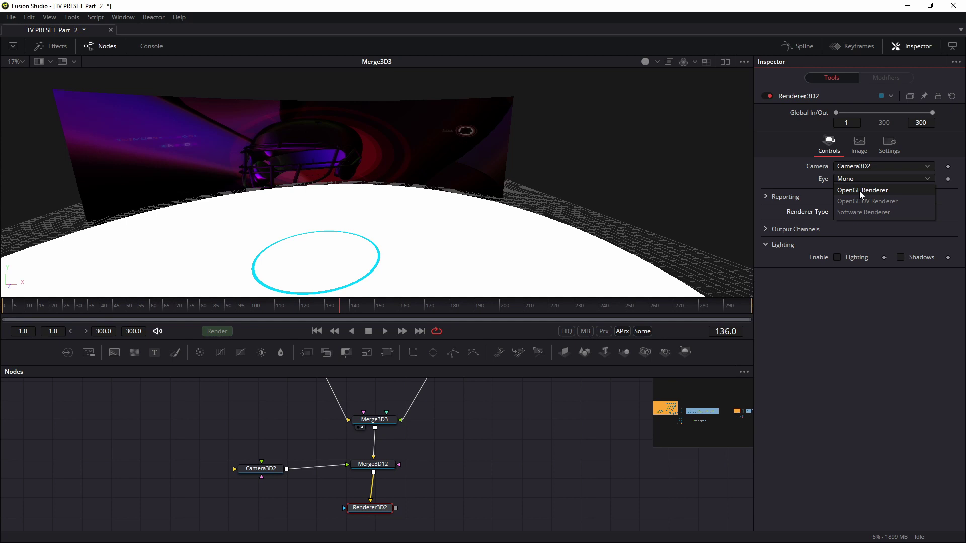
left_click(860, 189)
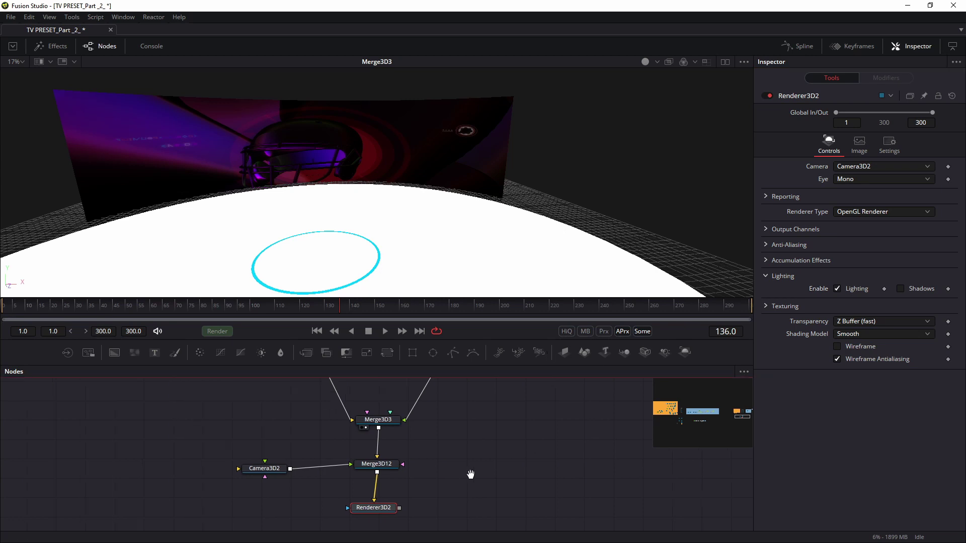
Return to two viewers, showing the Merge3D12 scene in one and the Renderer3D2 output in the other
left_click(286, 461)
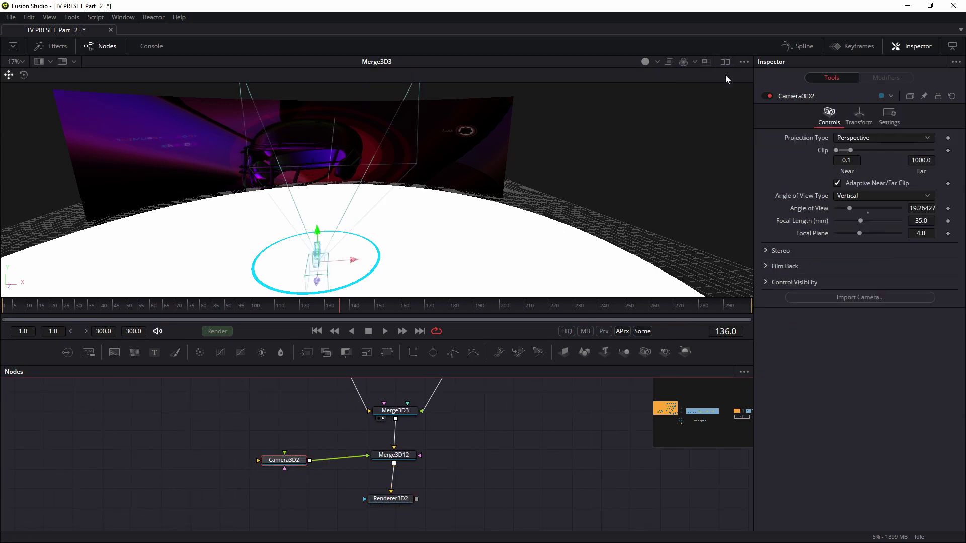
left_click(724, 62)
left_click_drag(394, 455, 171, 231)
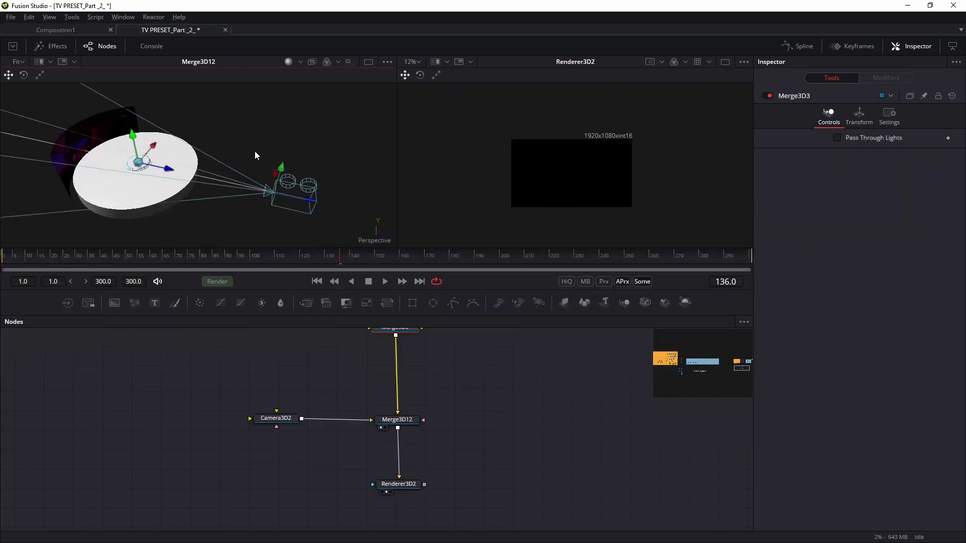
left_click_drag(255, 150, 289, 159)
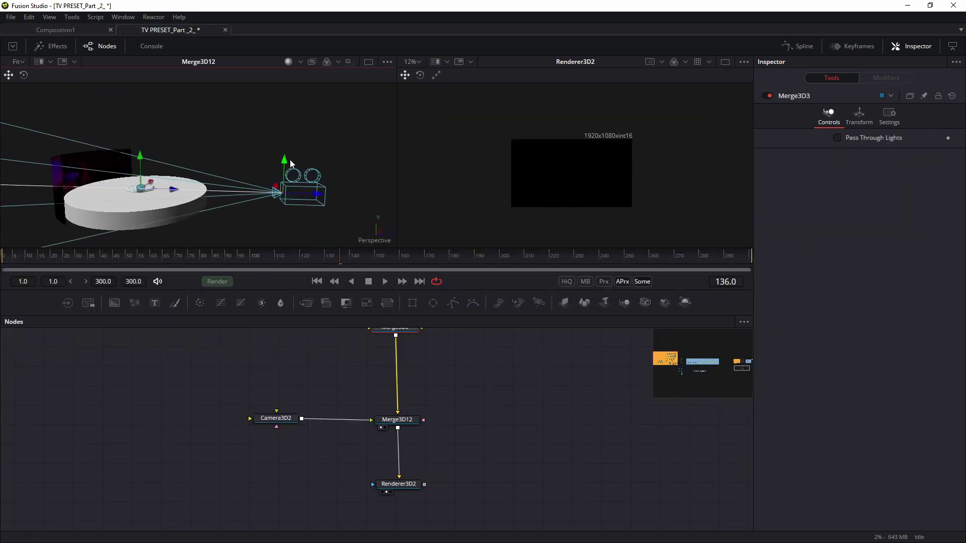
Insert another Merge 3D node between Merge3D3 and Merge3D12
left_click_drag(426, 461, 429, 488)
left_click(404, 358)
key("shift+space")
type("am")
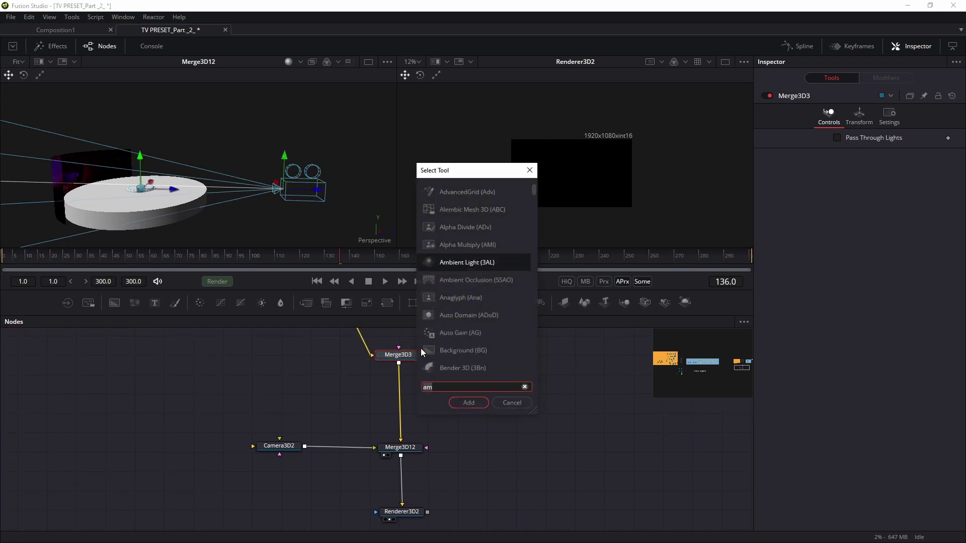
key("BackSpace")
key("BackSpace")
type("mer")
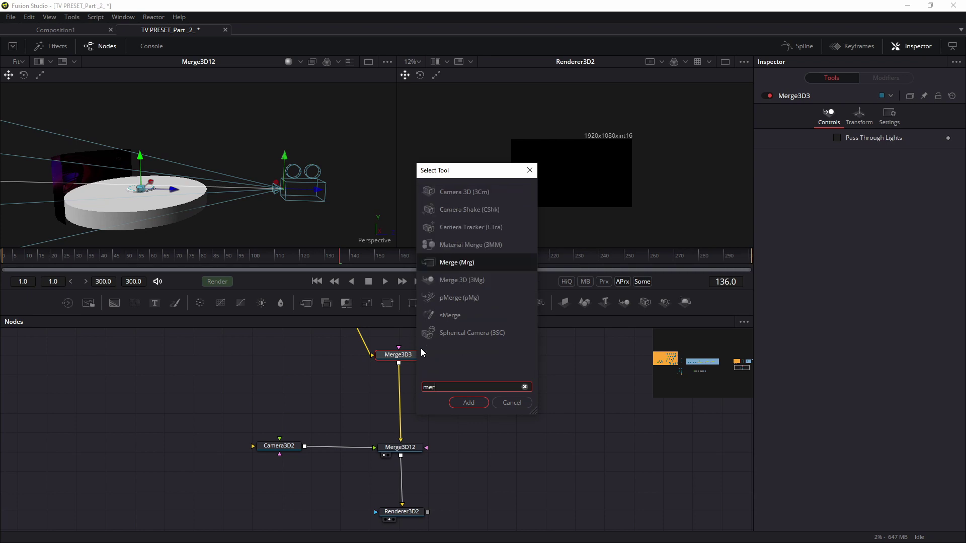
key("Down")
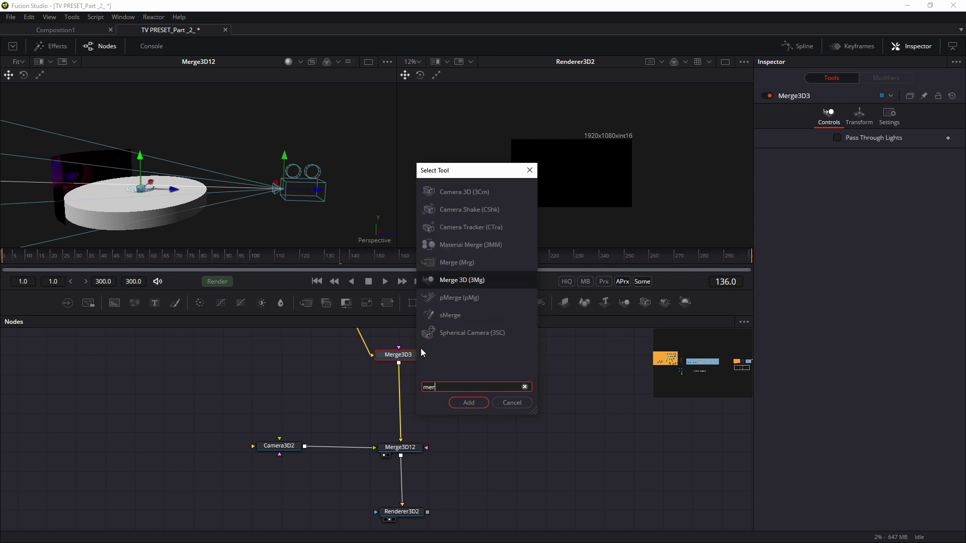
key("Return")
left_click_drag(445, 360, 384, 398)
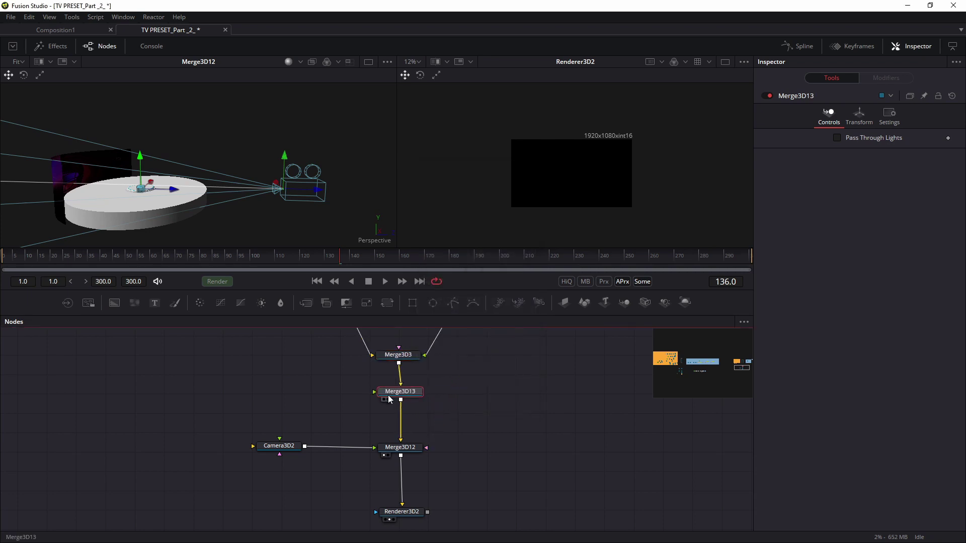
Add a Point Light node and connect it to Merge3D13
left_click(320, 393)
key("shift+space")
type("po")
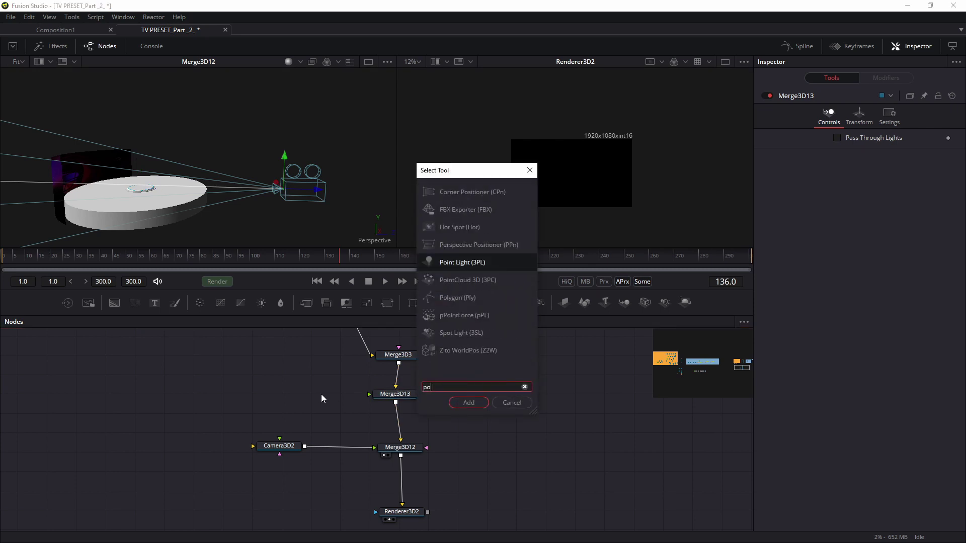
key("Return")
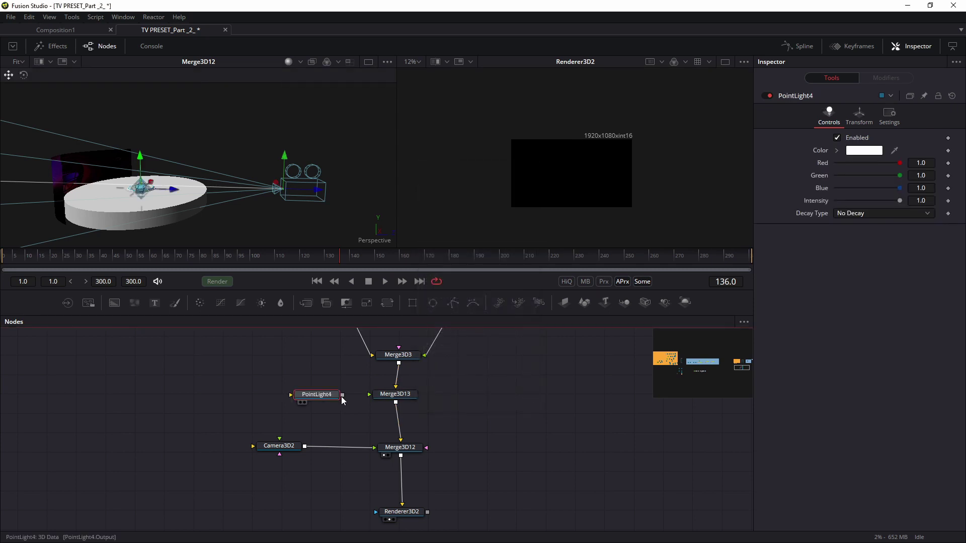
left_click_drag(342, 395, 395, 394)
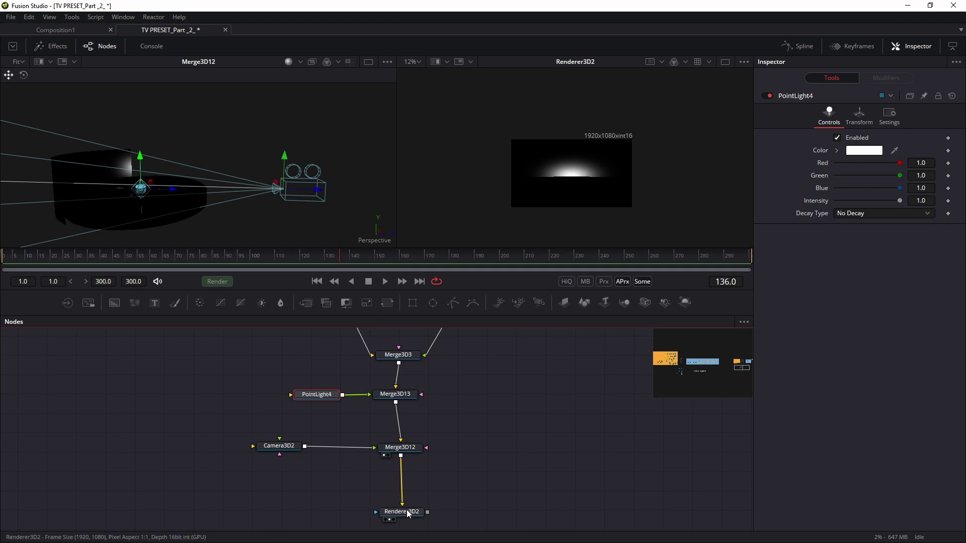
Raise the camera slightly and reconnect the _CEILING__1 shape to Merge3D1_1
left_click_drag(287, 157, 287, 149)
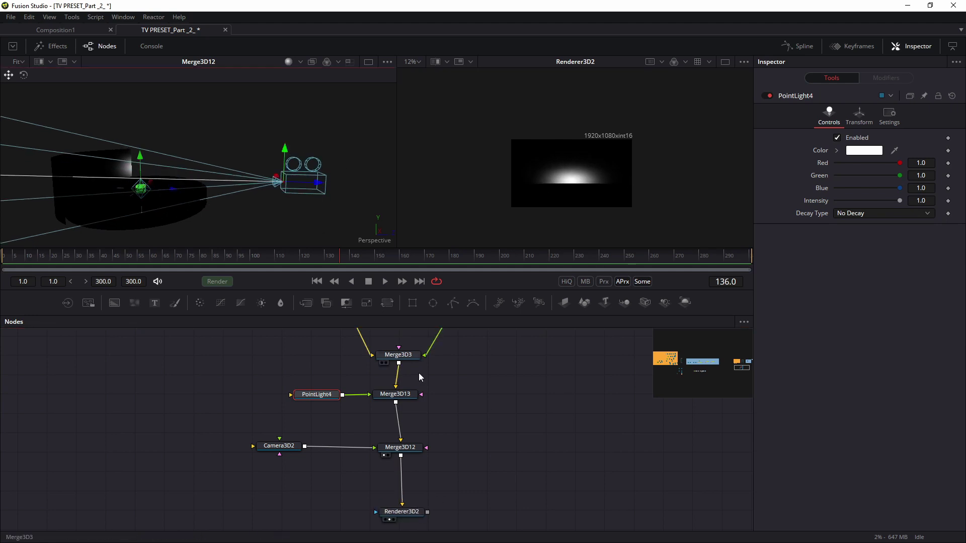
scroll(406, 420, "up", 5)
scroll(325, 361, "up", 5)
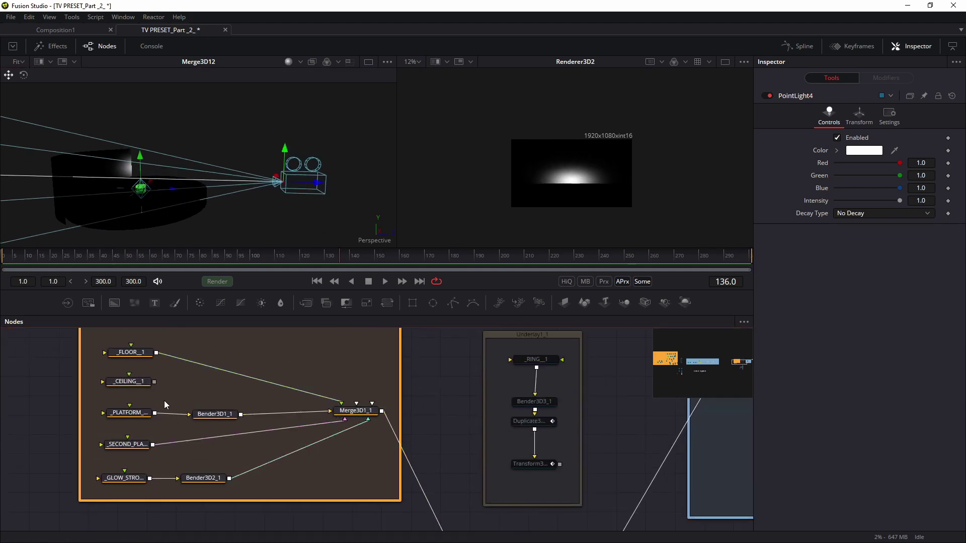
left_click_drag(345, 413, 346, 412)
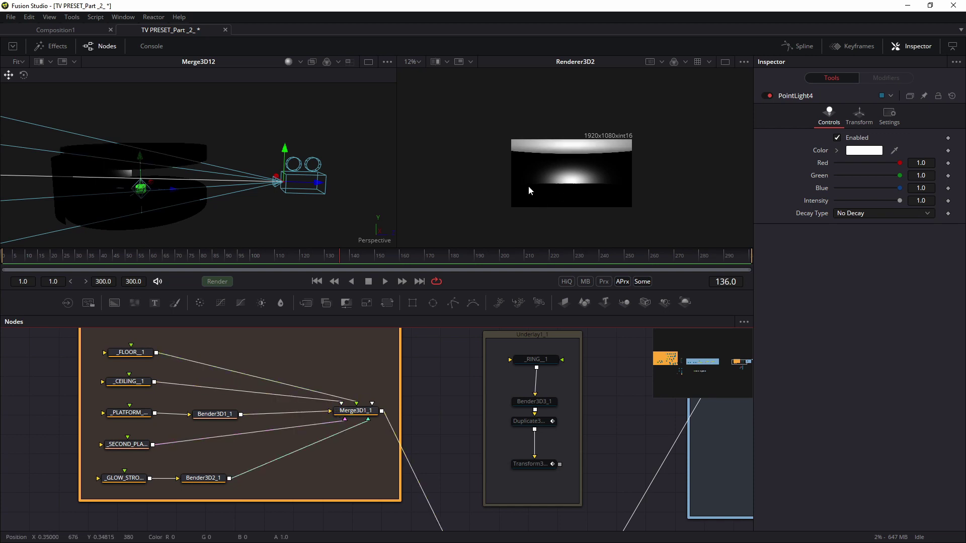
Move the point light up above the central platform and set its intensity to 0.339
left_click_drag(177, 198, 325, 428)
middle_click(266, 445)
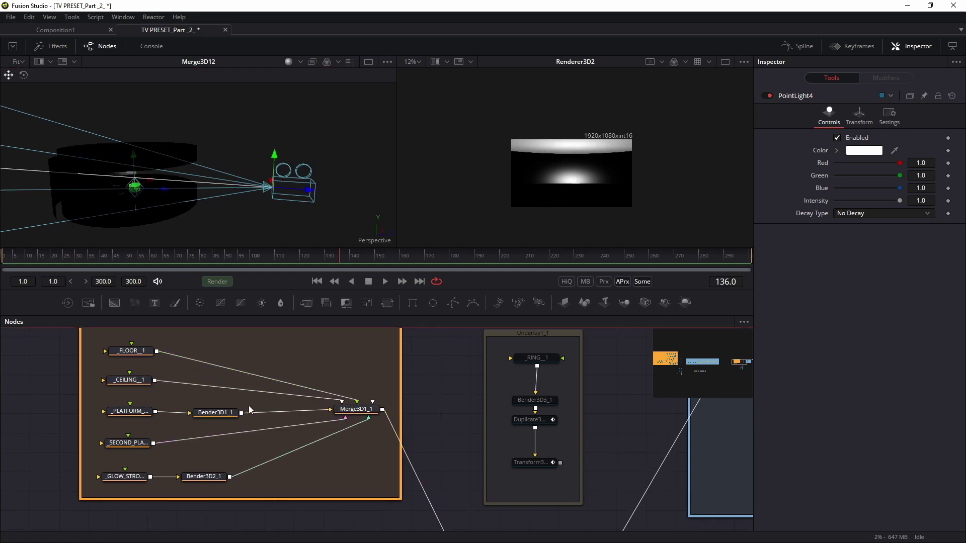
left_click_drag(441, 523, 343, 262)
left_click_drag(251, 143, 168, 197)
left_click_drag(242, 143, 186, 166)
left_click_drag(247, 119, 255, 79)
left_click_drag(899, 201, 853, 195)
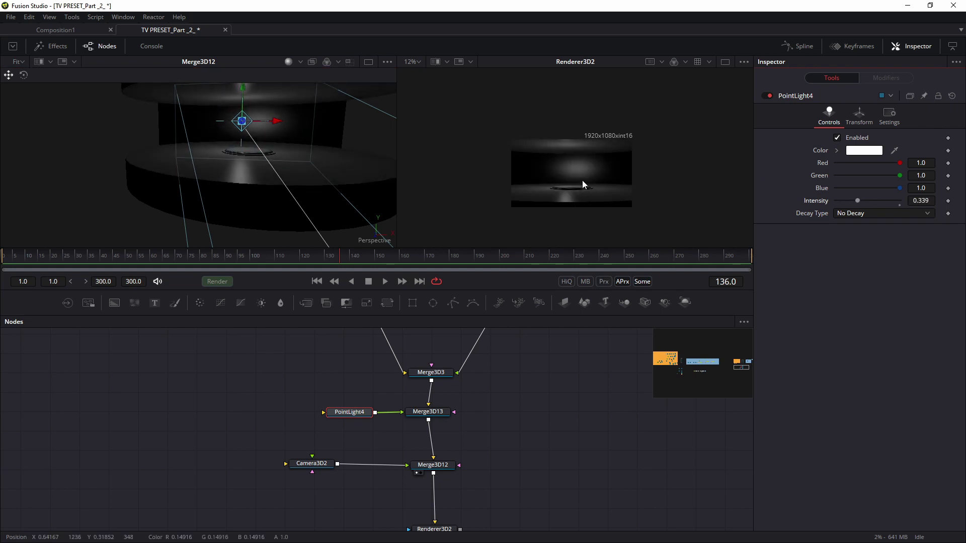
scroll(555, 196, "up", 1)
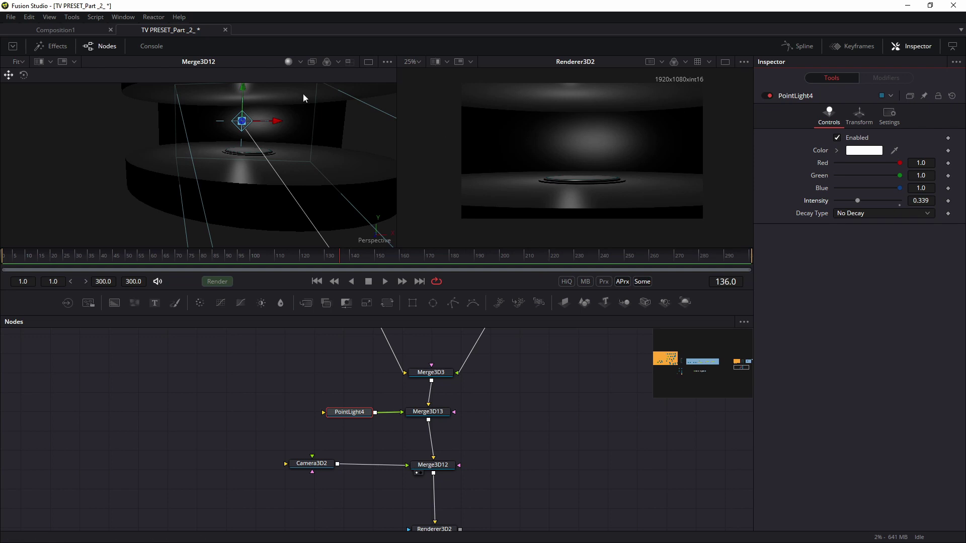
Disconnect PointLight4 from Merge3D13 and move it into the _STUDIO_BODY__1 underlay
left_click_drag(347, 412, 306, 412)
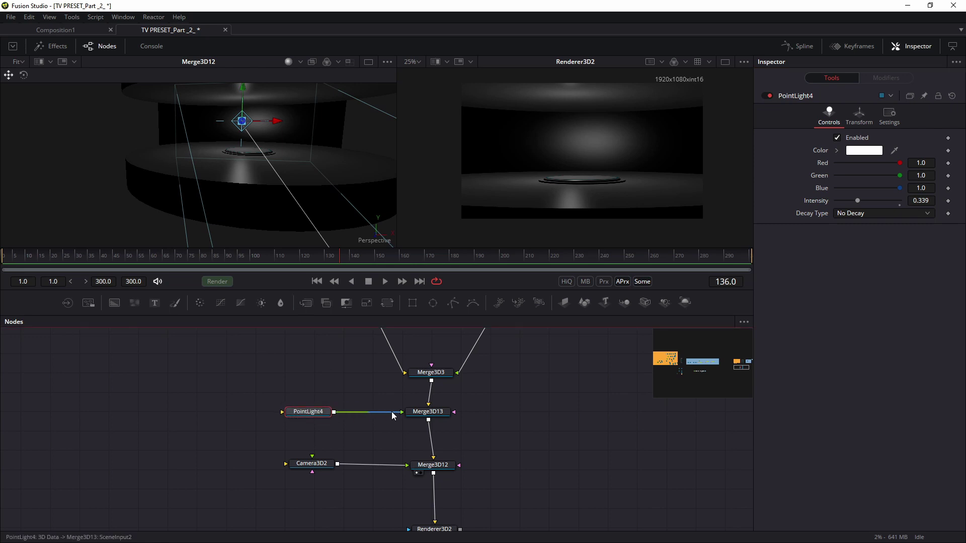
left_click_drag(385, 415, 372, 416)
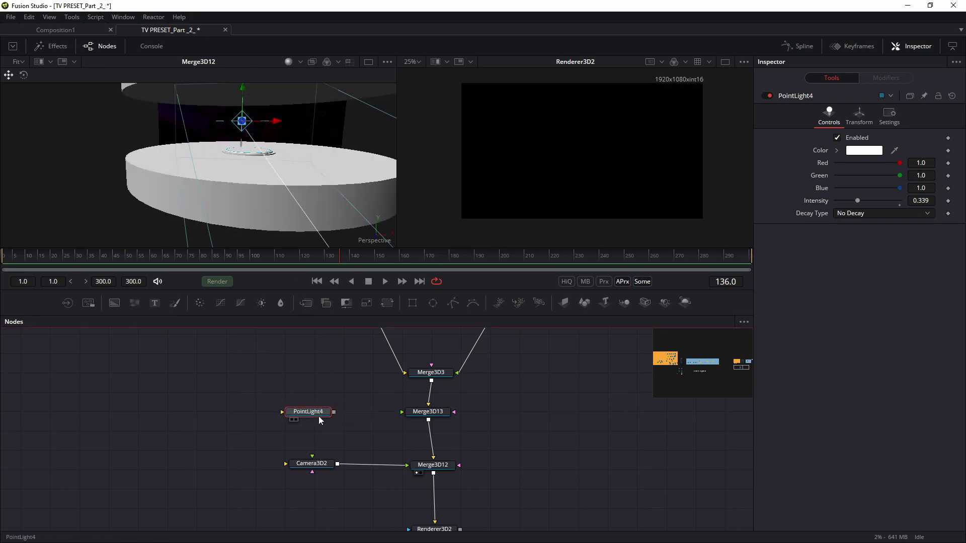
left_click_drag(310, 416, 380, 360)
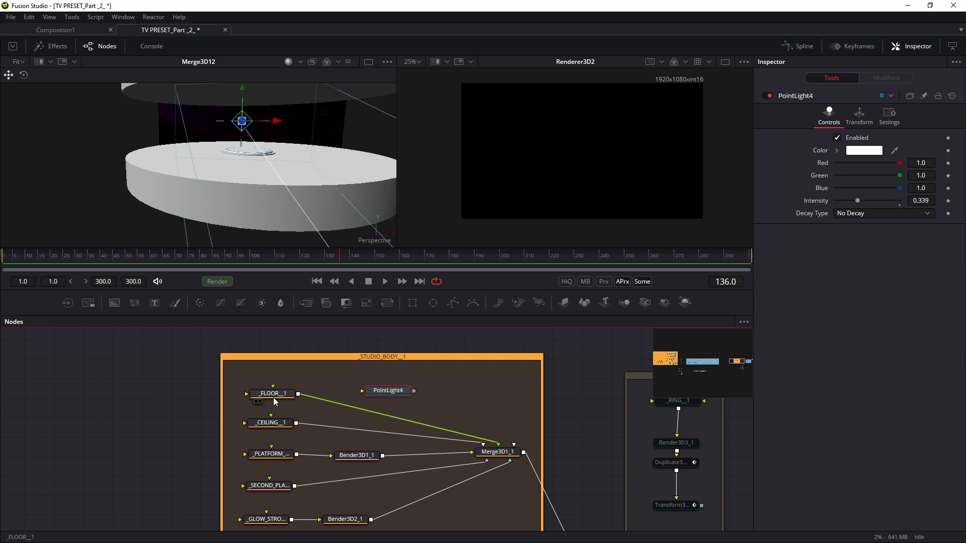
Add a Merge 3D node directly after the _FLOOR__1 shape in the _STUDIO_BODY__1 underlay
left_click_drag(265, 188, 296, 227)
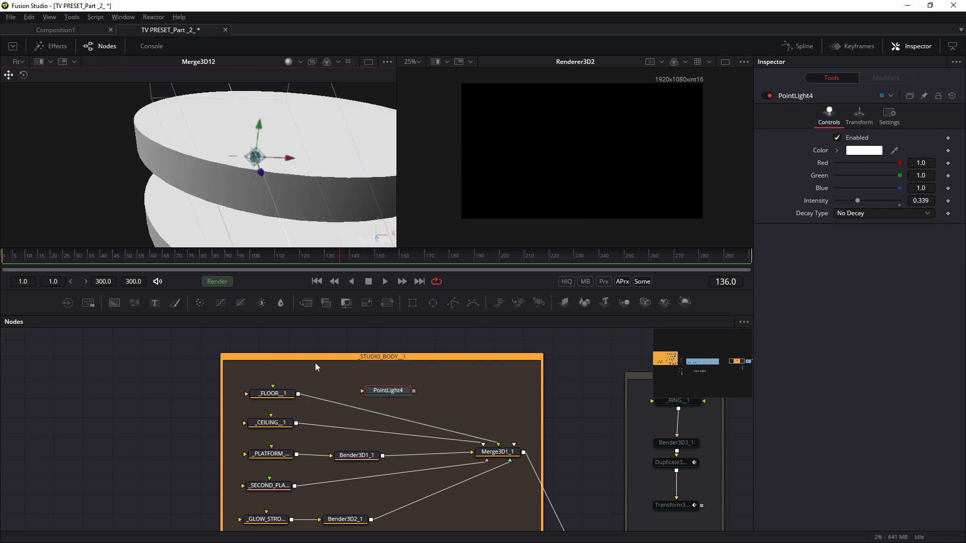
left_click_drag(254, 166, 268, 182)
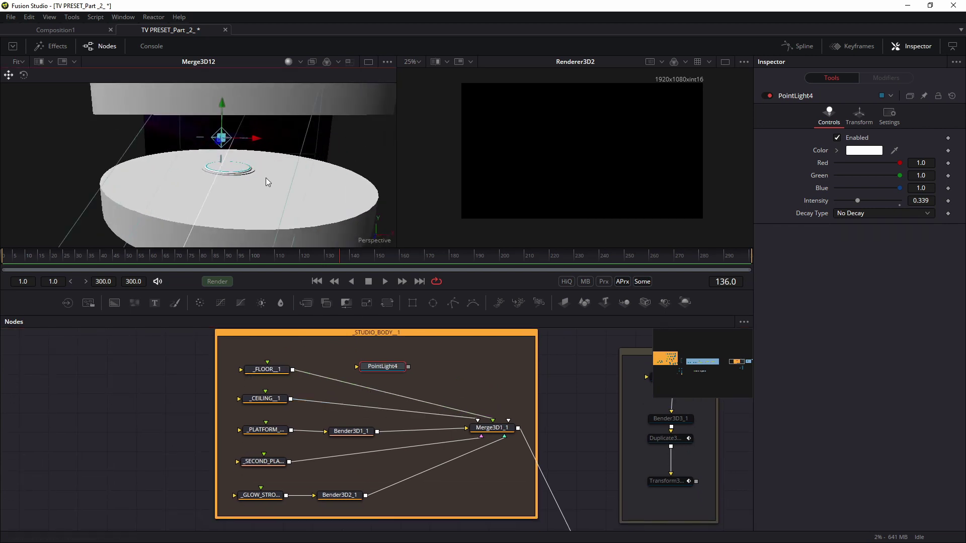
left_click_drag(267, 372, 265, 367)
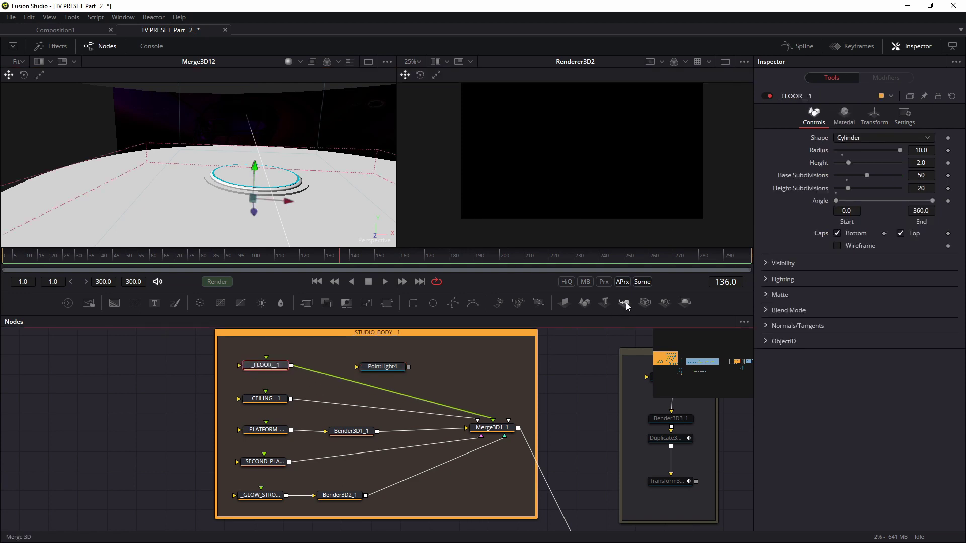
left_click(625, 303)
scroll(372, 341, "up", 4)
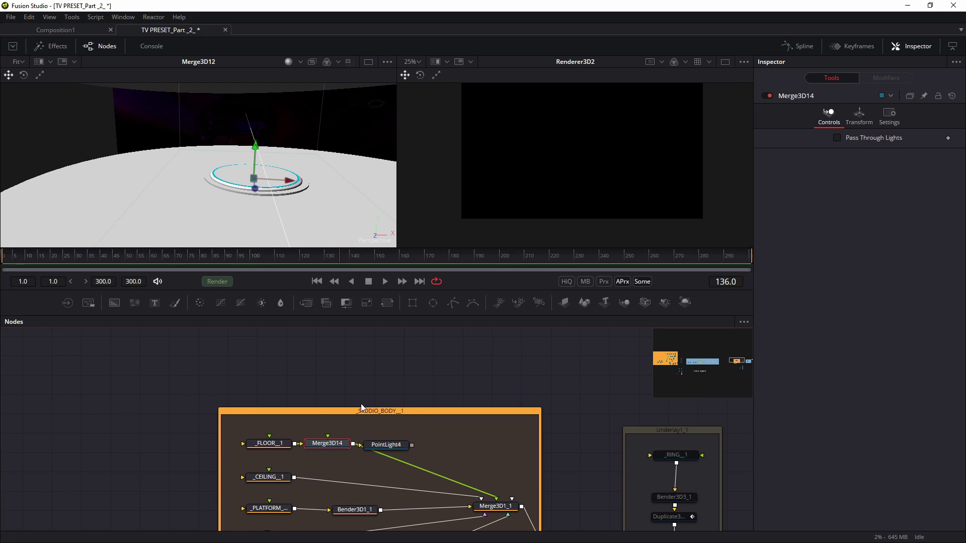
Extend the _STUDIO_BODY__1 underlay upward, place PointLight4 above Merge3D14 and connect it to that merge
left_click_drag(359, 409, 360, 356)
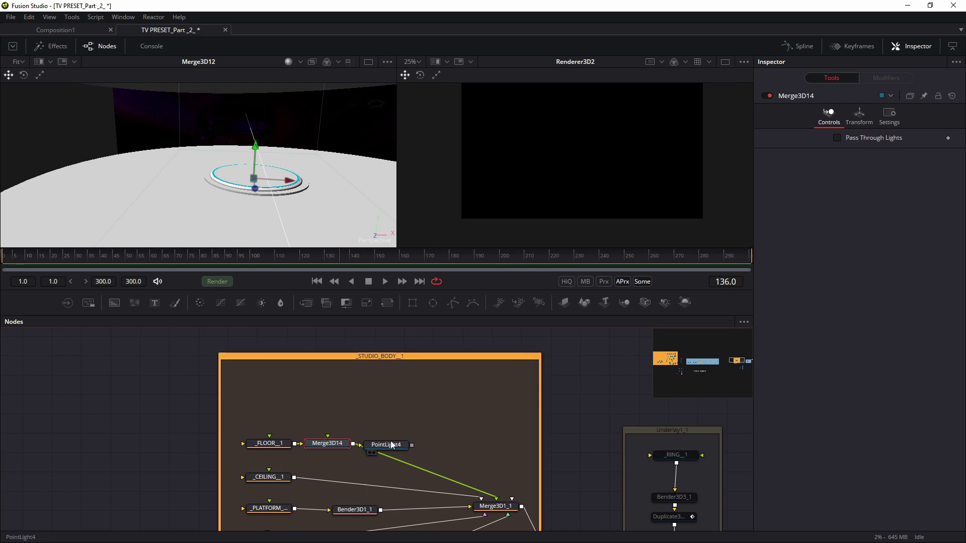
left_click_drag(392, 444, 347, 407)
left_click_drag(310, 240, 251, 153)
key("f")
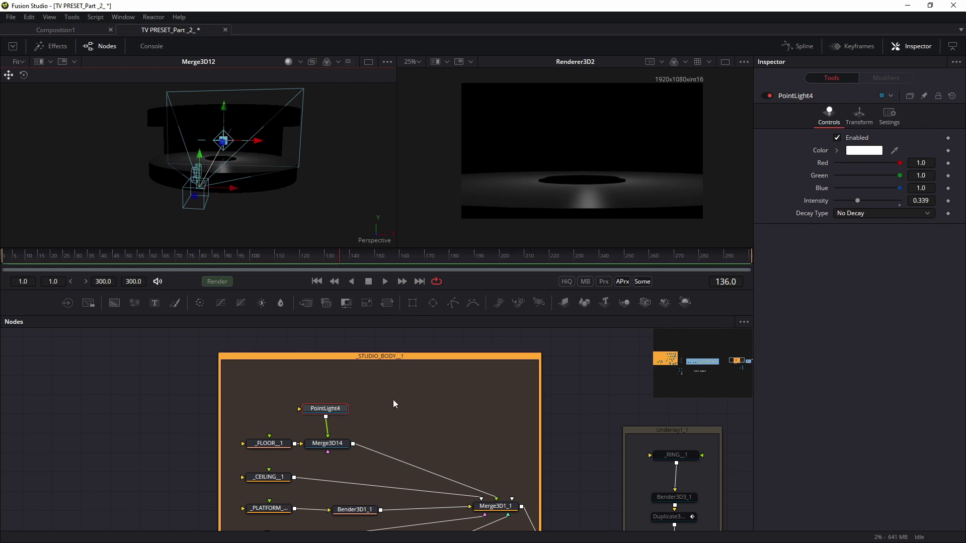
Show the finished studio scene from Merge3D10 in the perspective viewer and examine its lighting
left_click_drag(582, 523, 502, 457)
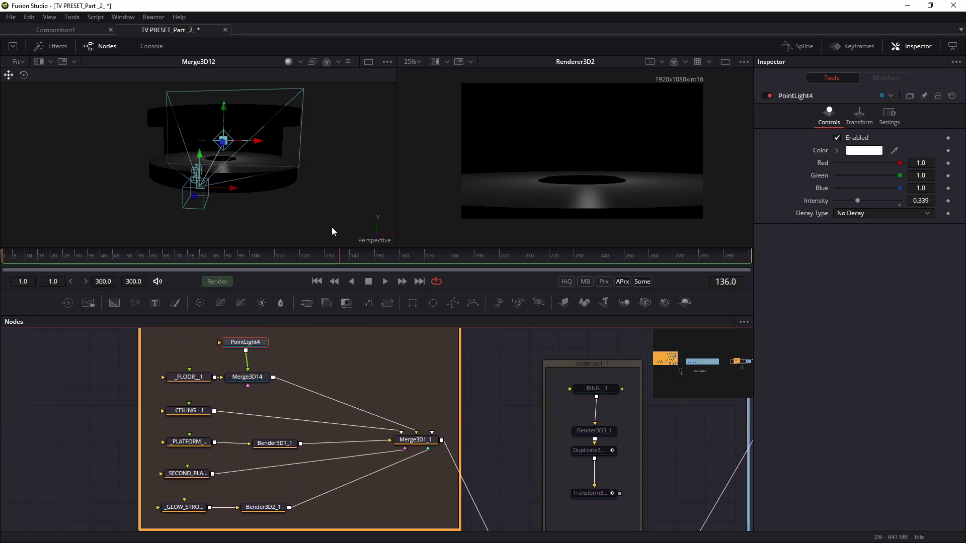
scroll(478, 405, "down", 10)
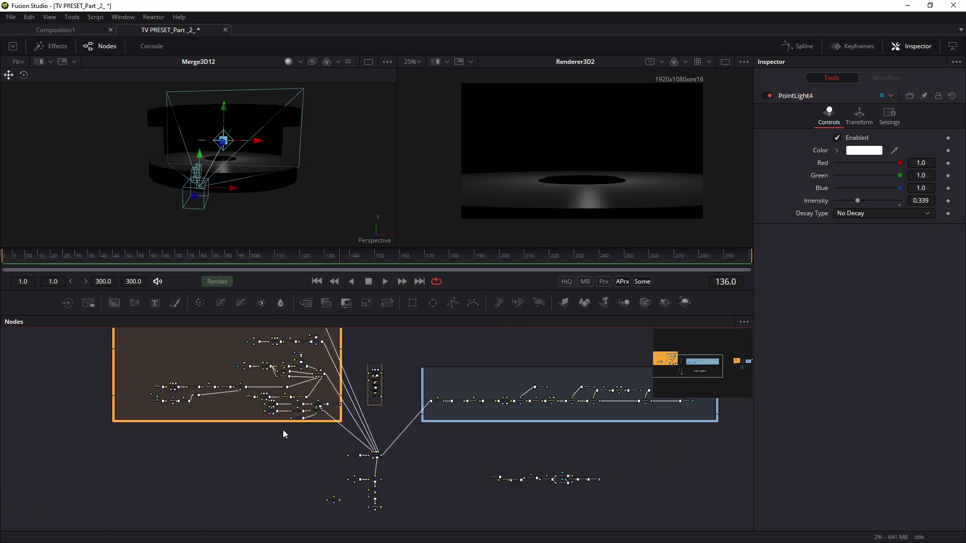
scroll(377, 440, "up", 4)
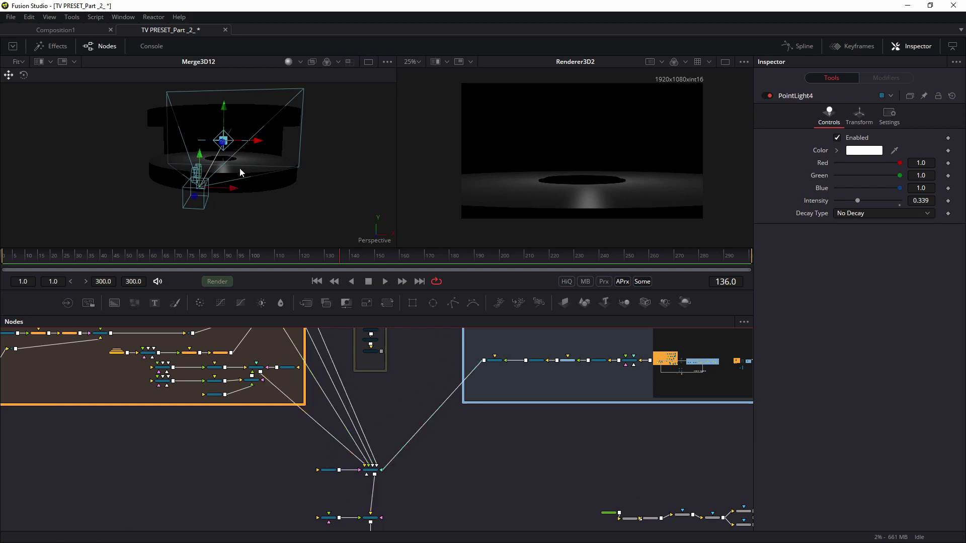
key("comma")
left_click_drag(688, 402, 10, 422)
left_click(741, 360)
left_click_drag(559, 460, 541, 390)
scroll(515, 427, "up", 5)
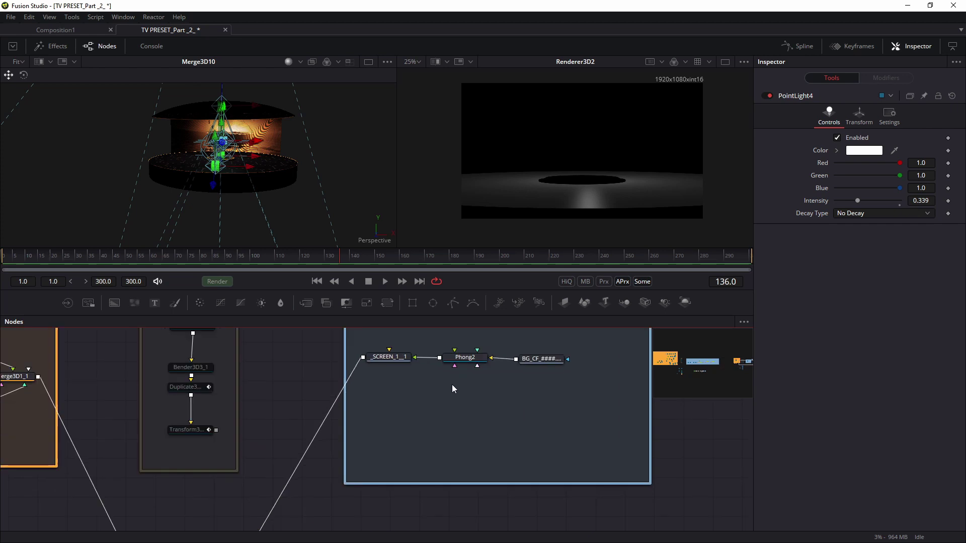
Show the Merge3D3 scene in the perspective viewer and examine how the floor light falls on the studio
left_click_drag(292, 515, 397, 414)
left_click_drag(354, 467, 321, 174)
scroll(623, 355, "down", 5)
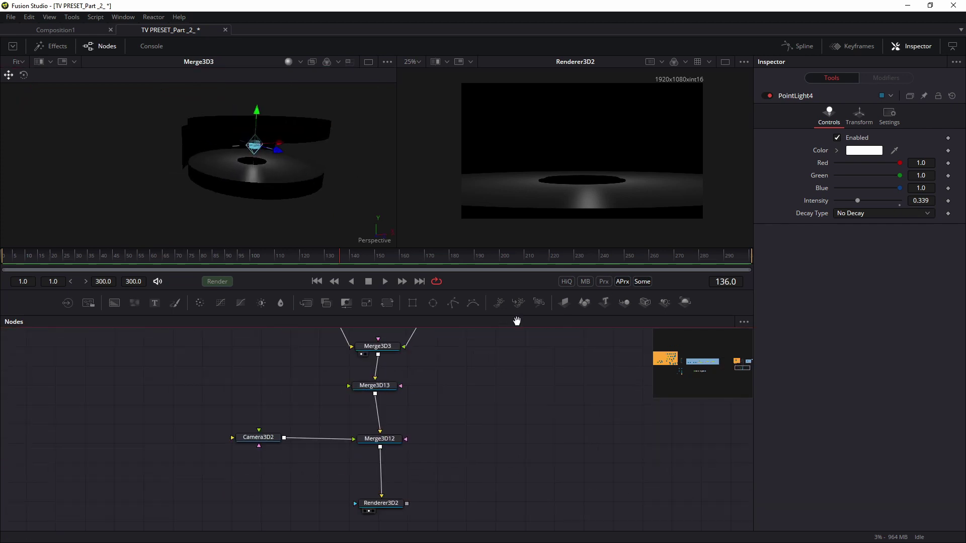
left_click_drag(421, 460, 455, 150)
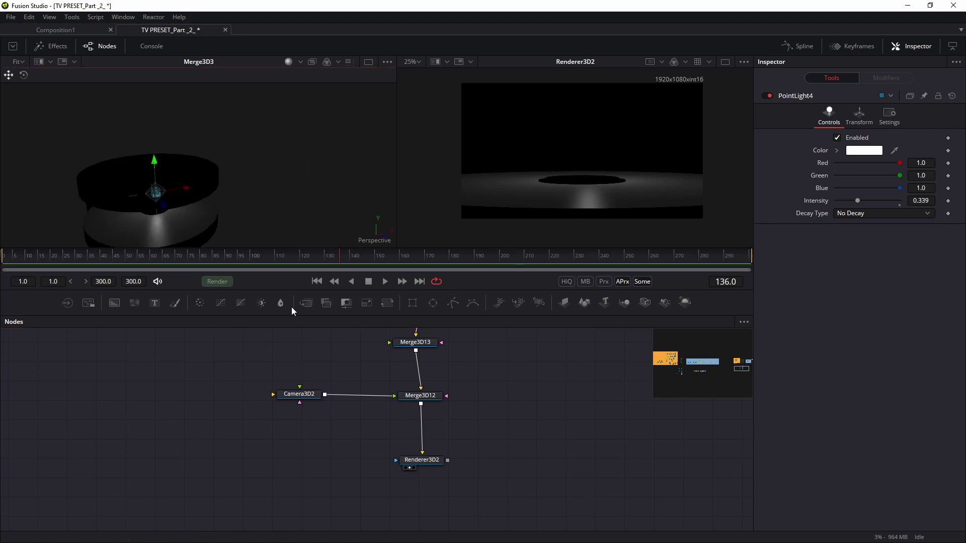
scroll(410, 456, "up", 5)
left_click(422, 436)
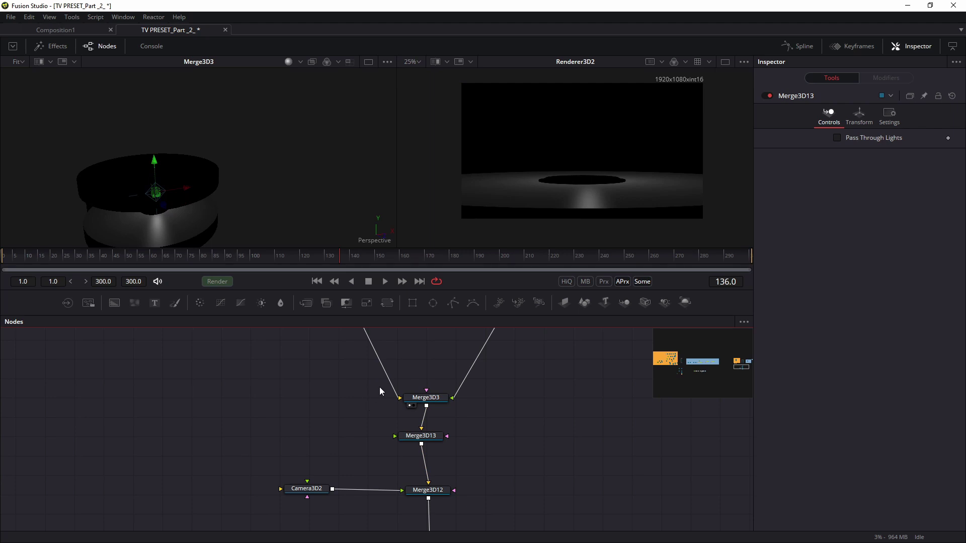
left_click_drag(296, 185, 294, 167)
Show the _SCREEN_1__1 shape alone in the perspective viewer and examine its texture
left_click_drag(382, 448, 236, 523)
scroll(235, 523, "down", 2)
left_click_drag(486, 394, 527, 497)
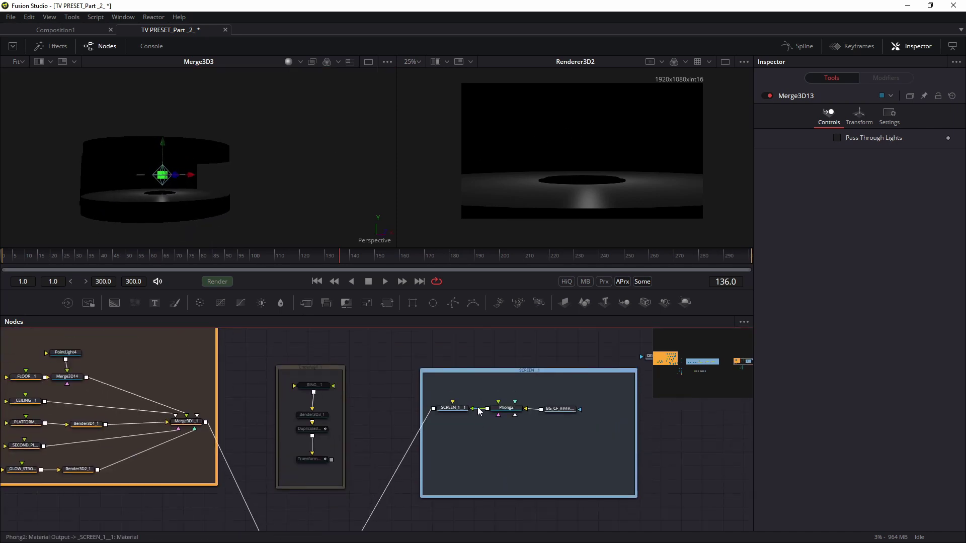
left_click(442, 415)
left_click_drag(205, 195, 47, 200)
scroll(134, 182, "up", 4)
left_click_drag(134, 182, 192, 229)
left_click_drag(301, 413, 432, 414)
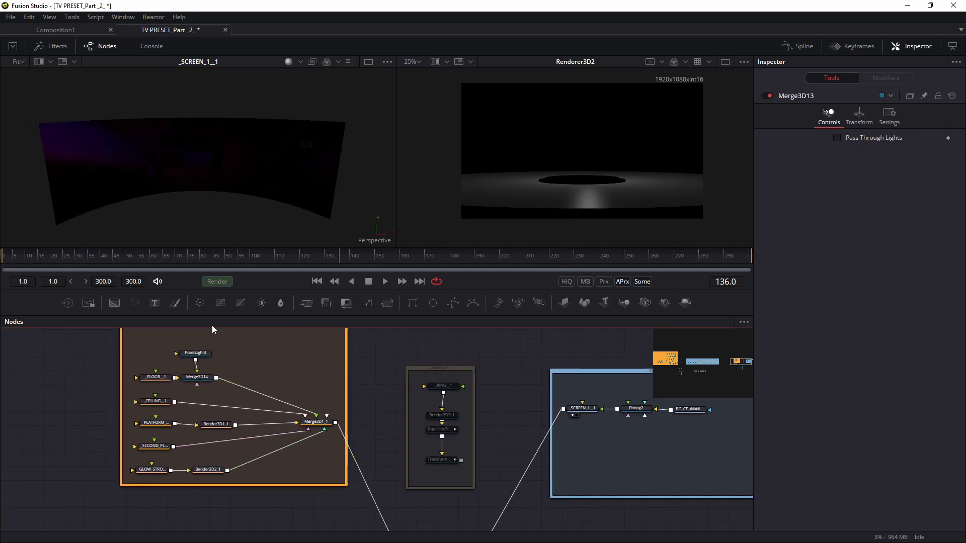
Add a Point Light node beside Merge3D13 and connect it to that merge
scroll(490, 377, "down", 8)
scroll(421, 429, "up", 3)
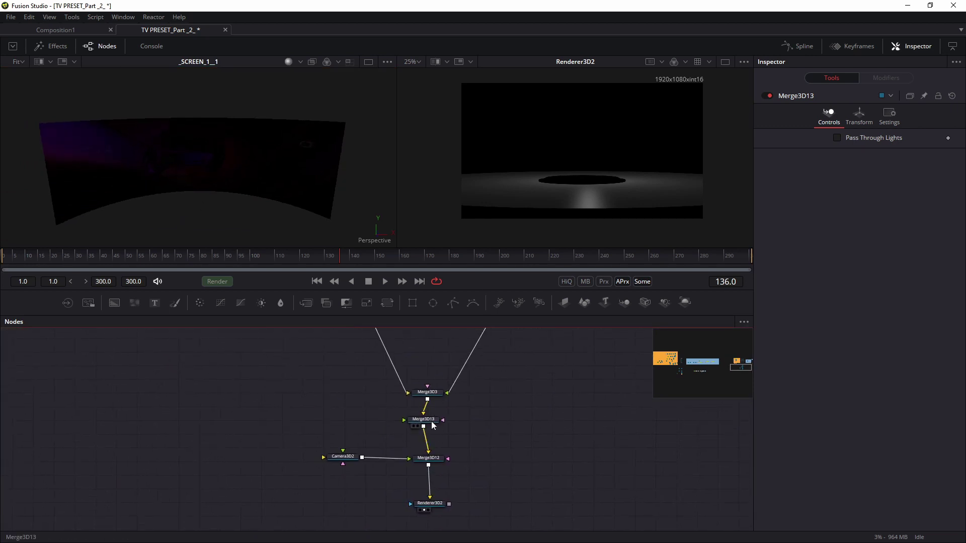
scroll(431, 427, "up", 2)
key("shift+space")
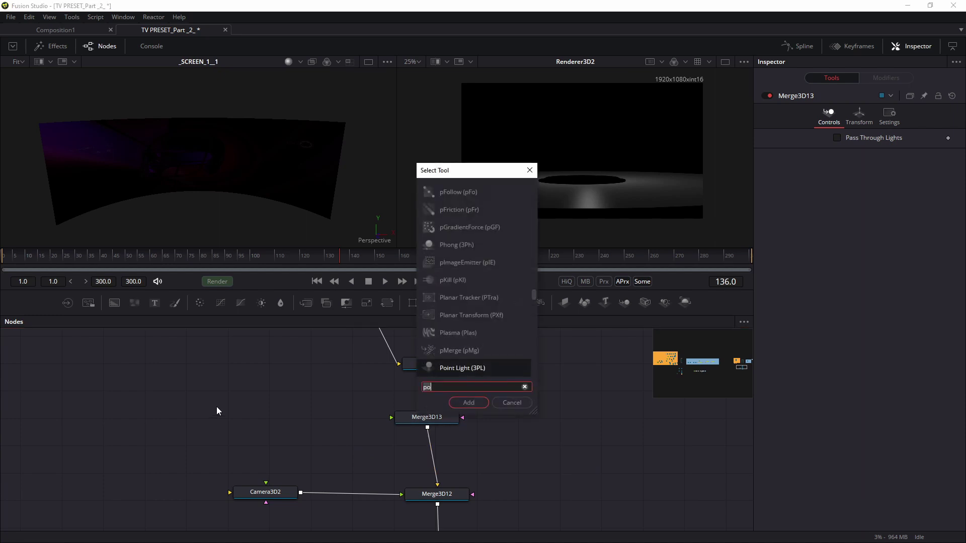
type("poi")
key("Return")
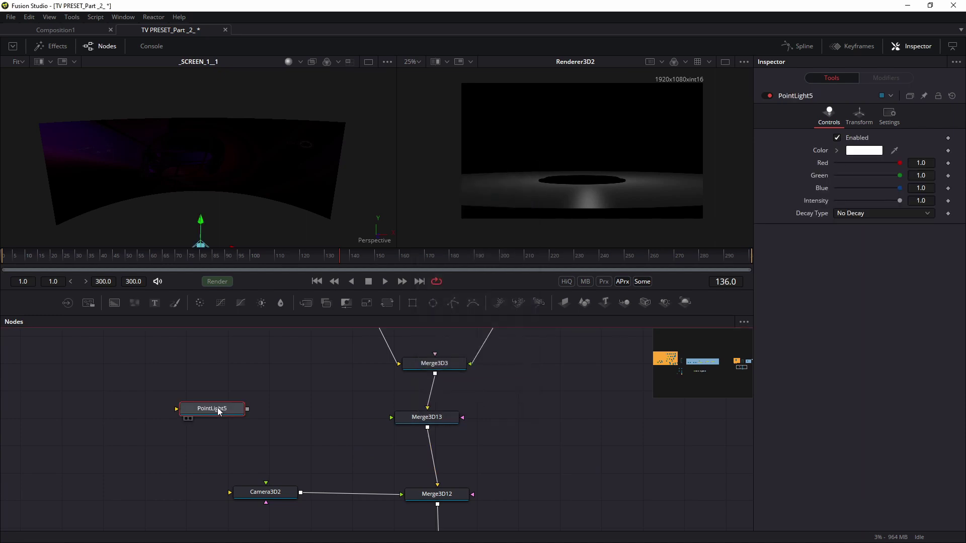
left_click_drag(247, 409, 391, 417)
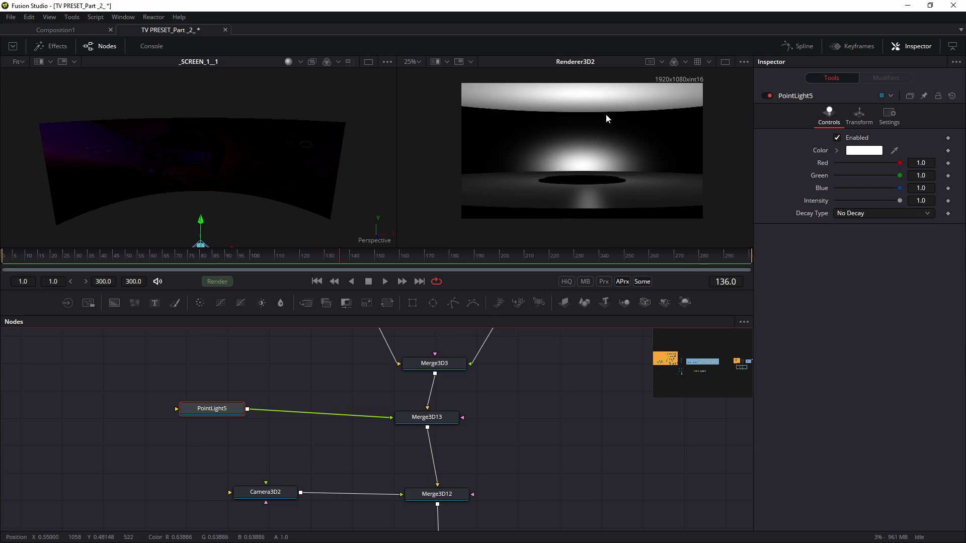
Enable two-sided lighting on the screen's Phong2 material
left_click_drag(523, 386, 400, 487)
scroll(499, 407, "down", 3)
left_click_drag(499, 407, 374, 524)
scroll(512, 417, "up", 3)
left_click(342, 420)
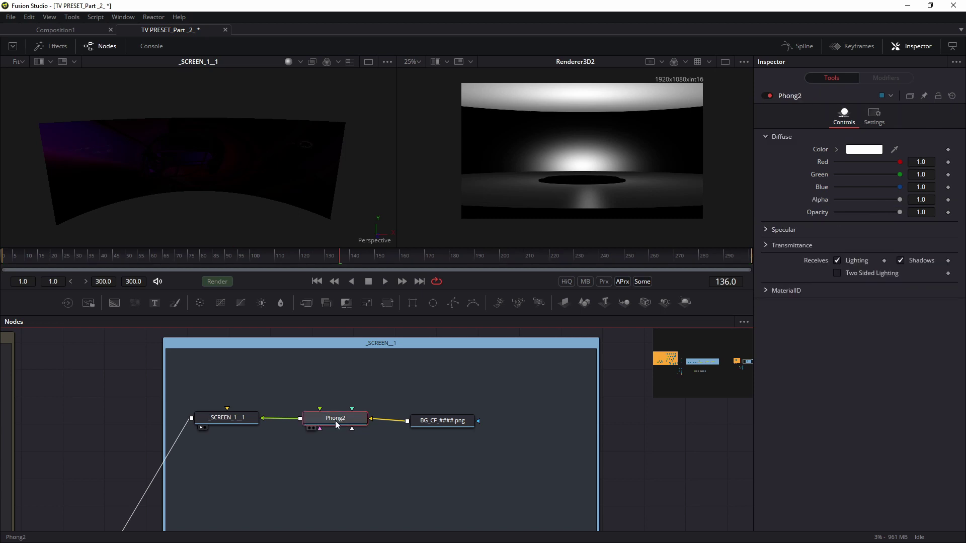
left_click(838, 274)
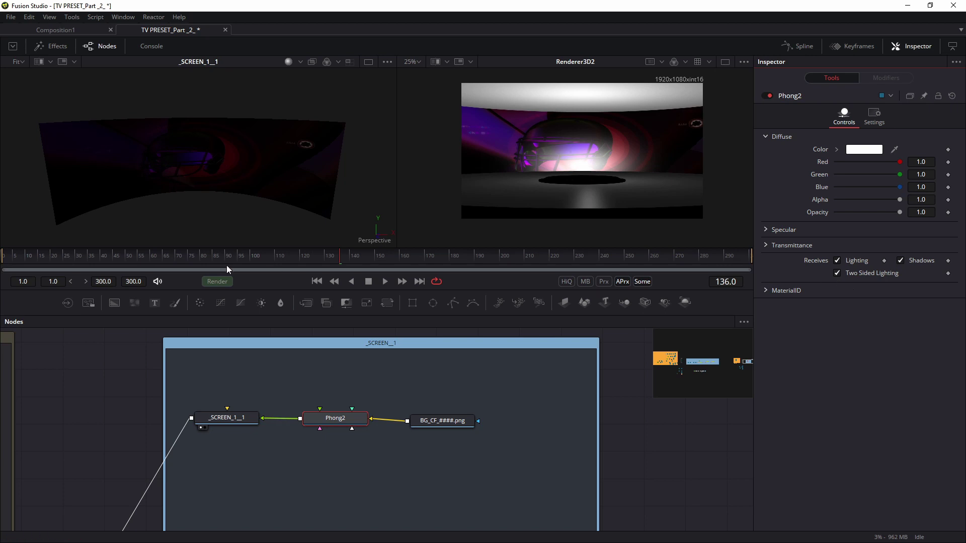
Disconnect PointLight5 from Merge3D13
left_click_drag(429, 336, 565, 322)
scroll(552, 348, "down", 3)
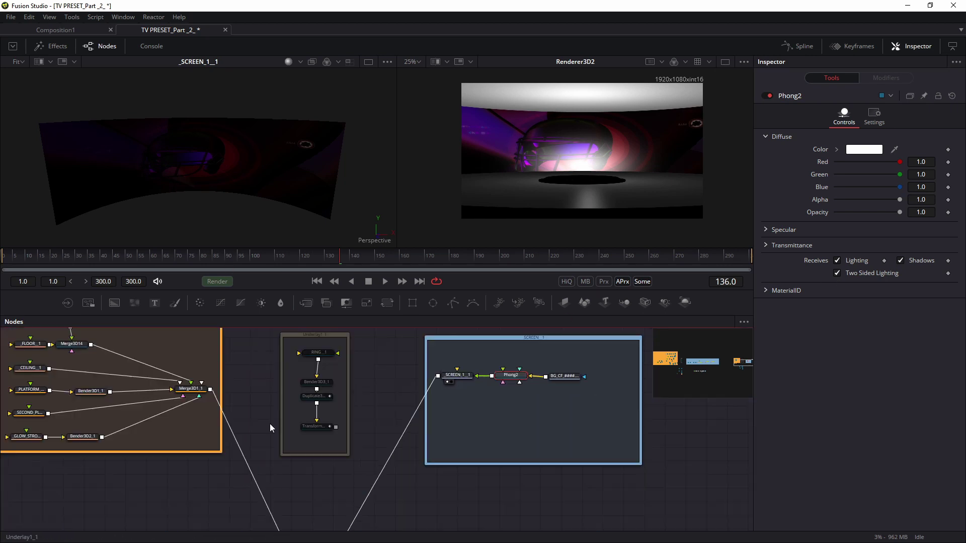
left_click_drag(270, 423, 552, 409)
left_click_drag(422, 426, 372, 307)
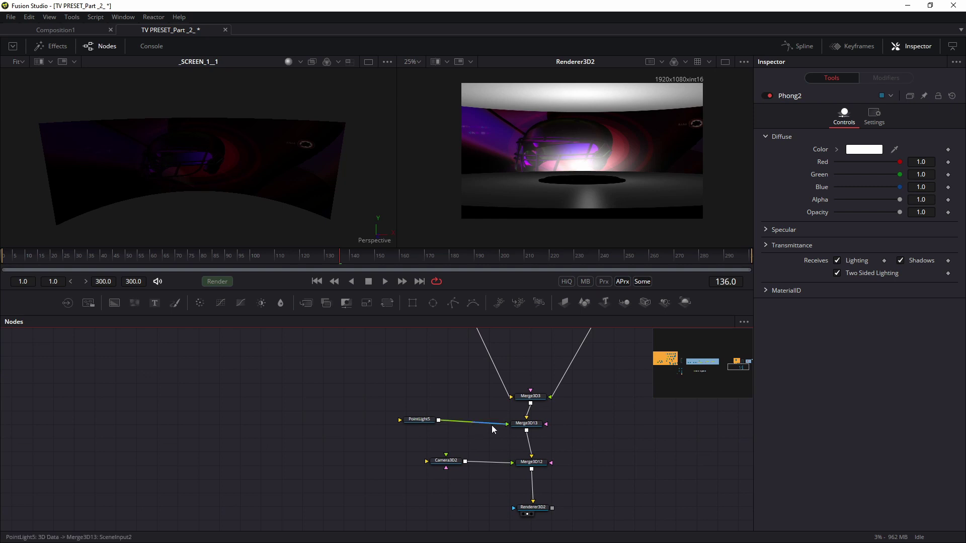
left_click_drag(497, 423, 448, 426)
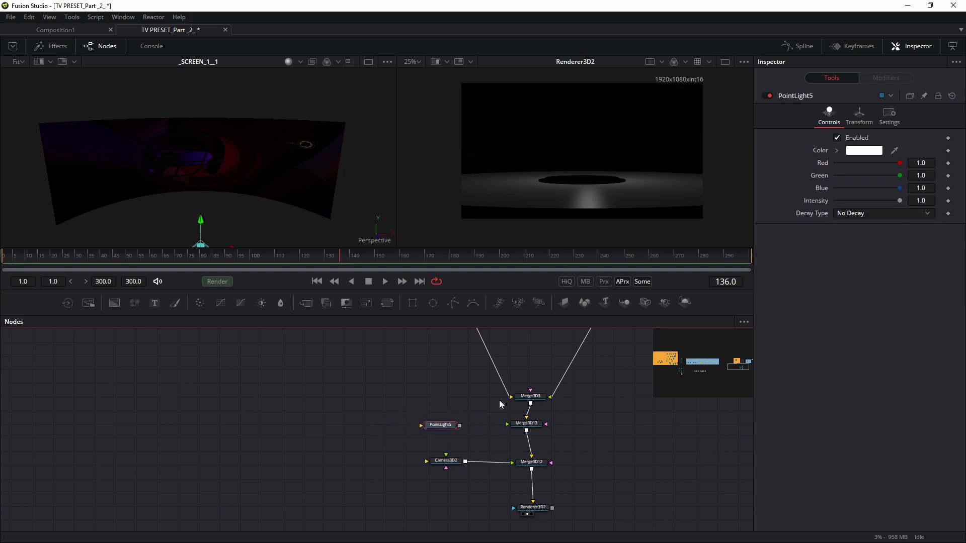
Move PointLight5 into the _SCREEN__1 underlay above the screen shape and shift the screen nodes to make room
left_click_drag(623, 343, 472, 424)
left_click_drag(584, 334, 476, 448)
left_click_drag(457, 401, 487, 353)
left_click_drag(401, 513, 474, 433)
left_click_drag(353, 445, 362, 439)
left_click_drag(292, 490, 556, 412)
left_click_drag(536, 413, 436, 428)
left_click_drag(556, 400, 459, 386)
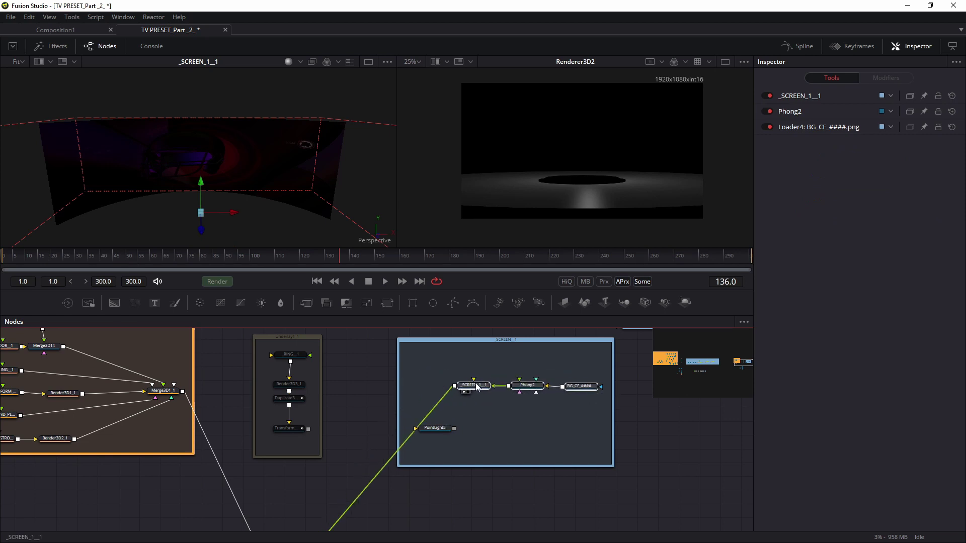
left_click_drag(439, 430, 482, 413)
Add a Merge 3D node after _SCREEN_1__1 and connect PointLight5 to it
scroll(482, 416, "up", 2)
left_click(447, 437)
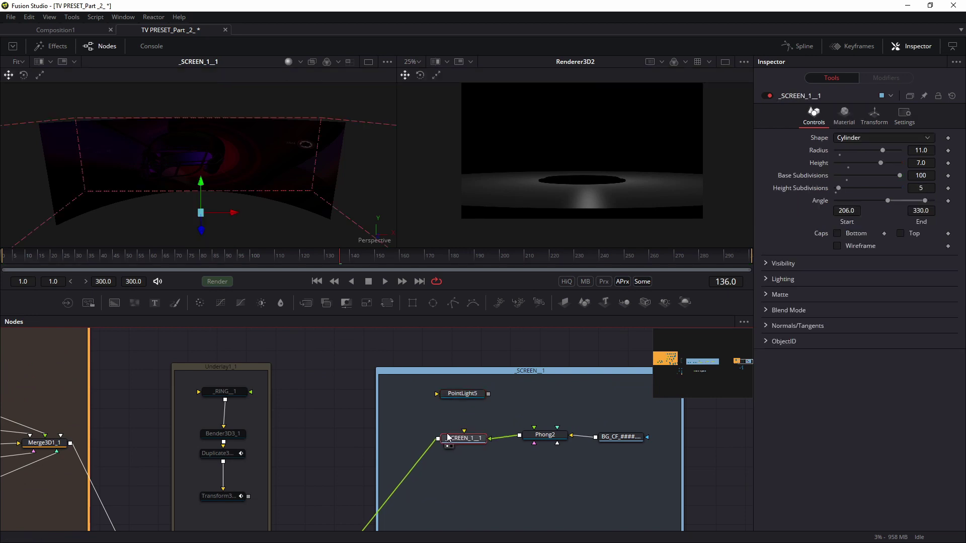
key("shift+space")
type("mer")
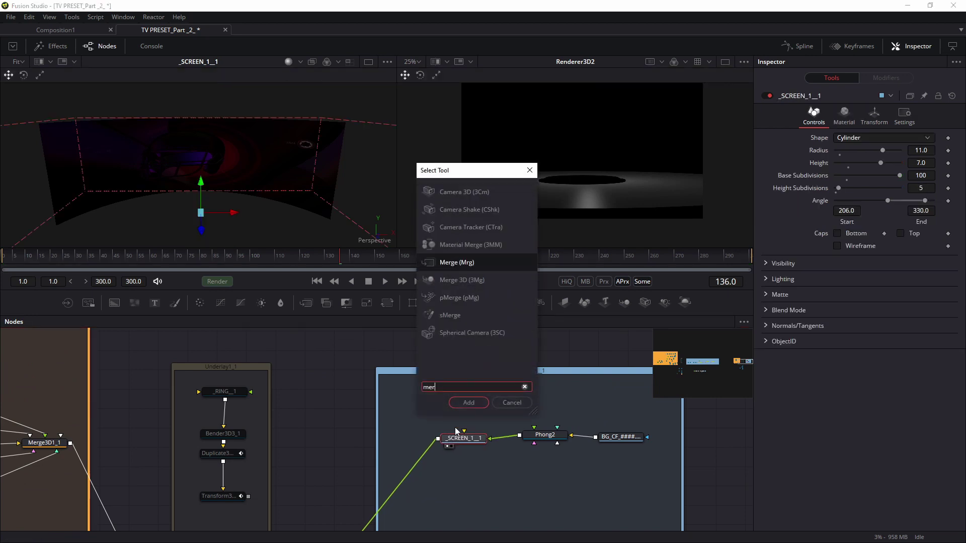
key("Down")
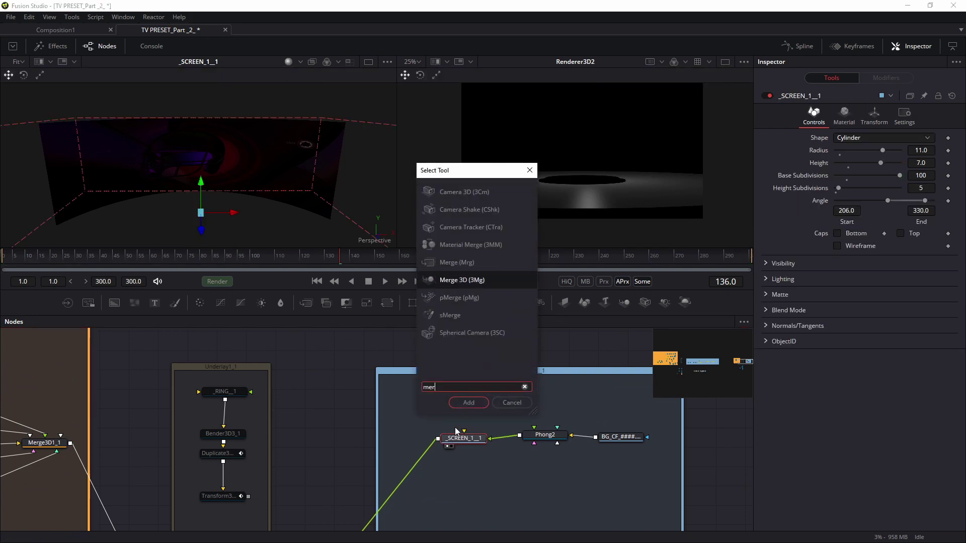
key("Return")
mouse_move(488, 393)
left_mouse_down()
mouse_move(404, 435)
mouse_move(480, 398)
left_mouse_up()
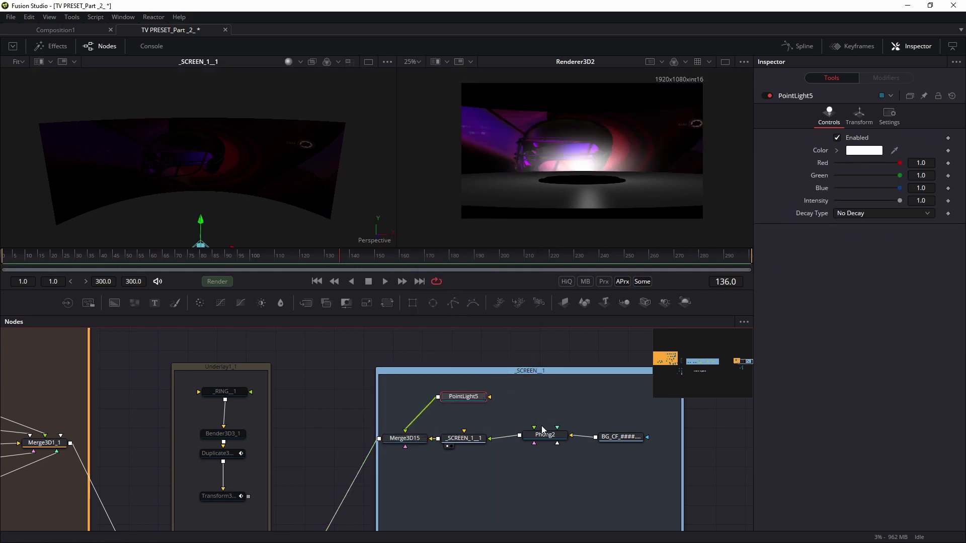
Widen the _SCREEN__1 underlay and rearrange the merge, light, screen, Phong2 and loader nodes inside it
left_click_drag(644, 430, 468, 415)
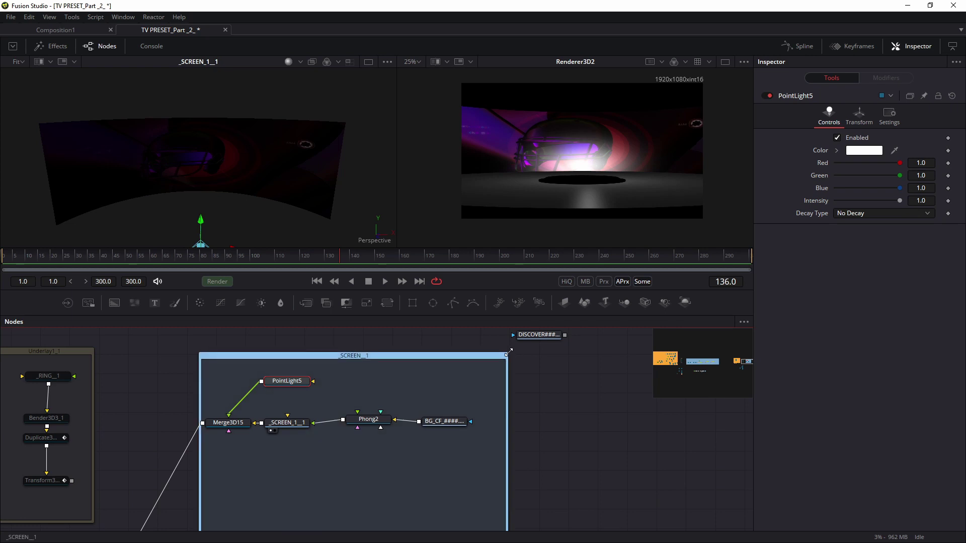
left_click_drag(508, 356, 607, 367)
left_click_drag(516, 452, 214, 379)
left_click_drag(216, 421, 265, 433)
left_click(412, 436)
left_click_drag(494, 438, 498, 438)
left_click_drag(407, 439, 413, 437)
left_click_drag(342, 436, 352, 435)
Set the specular intensity of the Phong2 material to 0
left_click(413, 436)
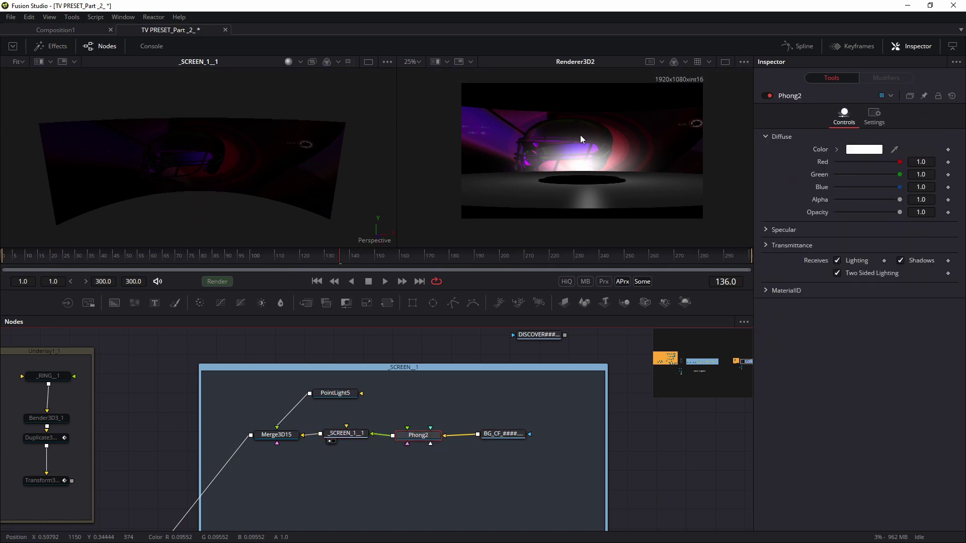
left_click(774, 229)
left_click_drag(899, 293, 764, 304)
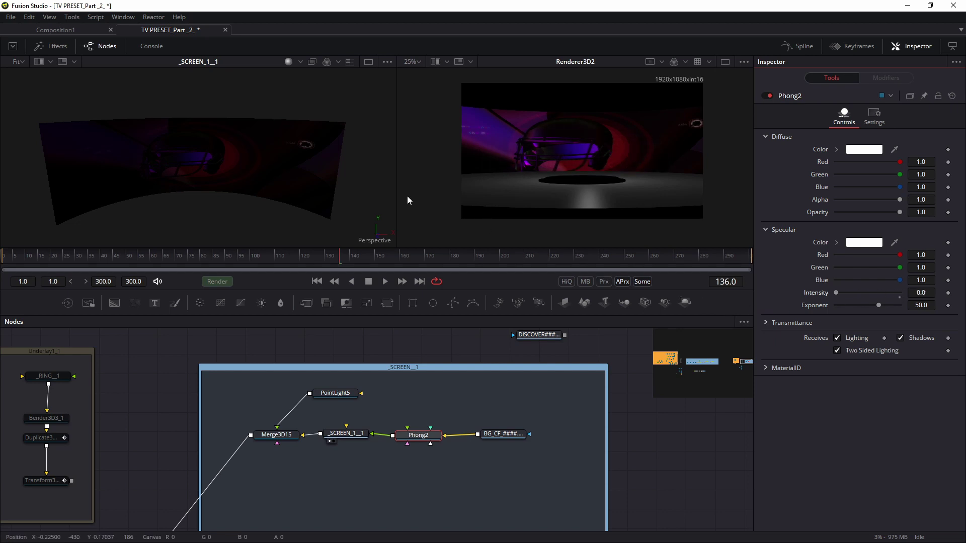
Set the _SCREEN_1__1 cylinder's angle to start at 214 and end at 326
left_click(351, 435)
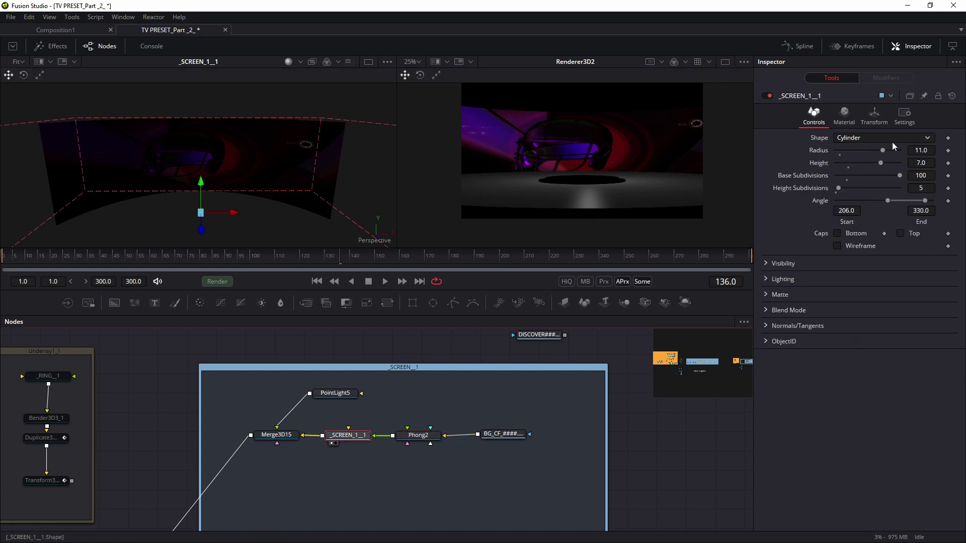
left_click_drag(924, 200, 905, 199)
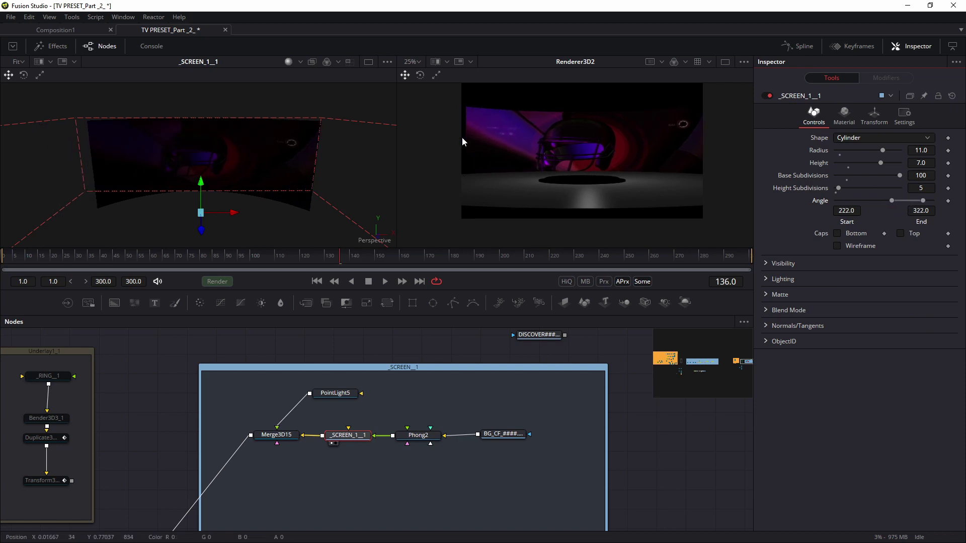
left_click_drag(890, 201, 926, 200)
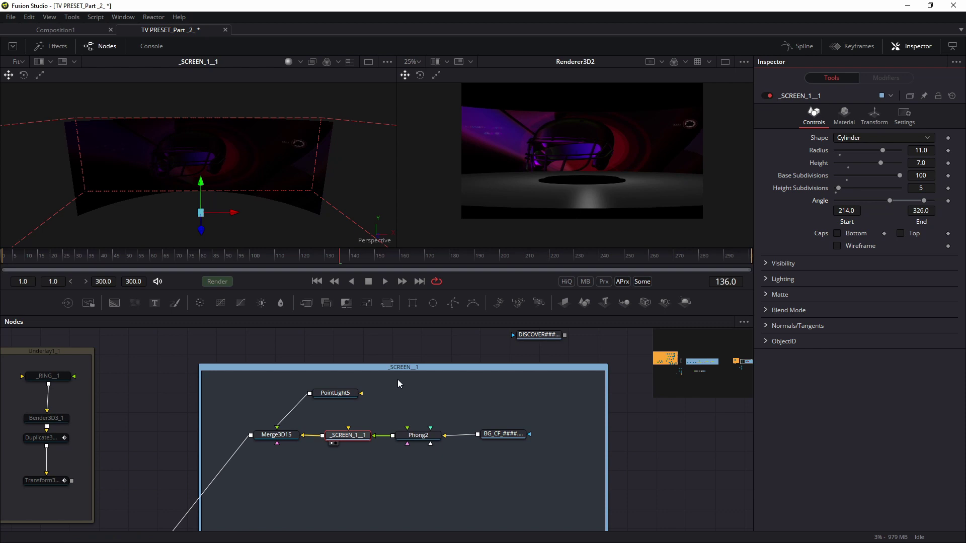
Raise the _SCREEN_1__1 cylinder to about Y 2.27 and insert a Texture Transform node between it and Phong2
left_click_drag(201, 187, 200, 178)
left_click_drag(527, 424, 414, 442)
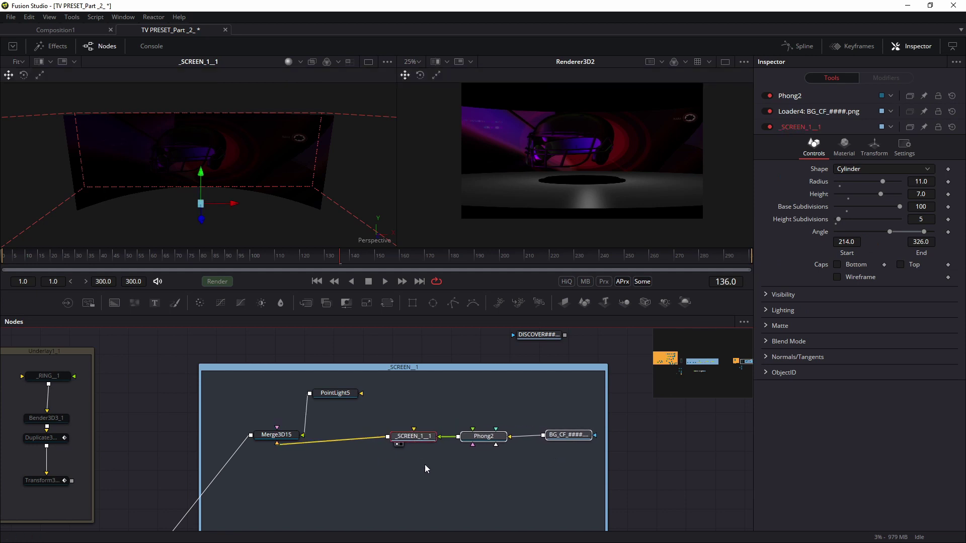
left_click(413, 436)
key("shift+space")
type("te")
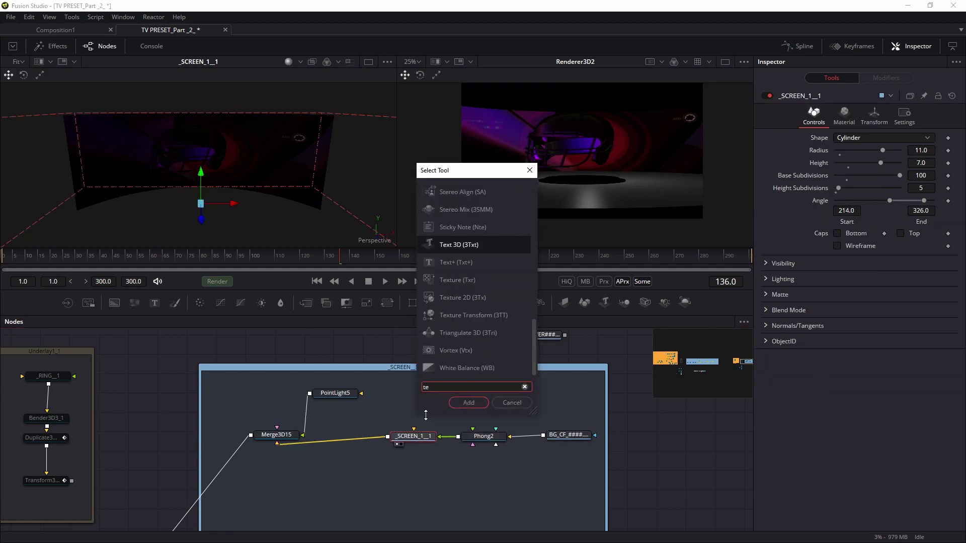
key("Down")
key("Down")
key("Down")
key("Return")
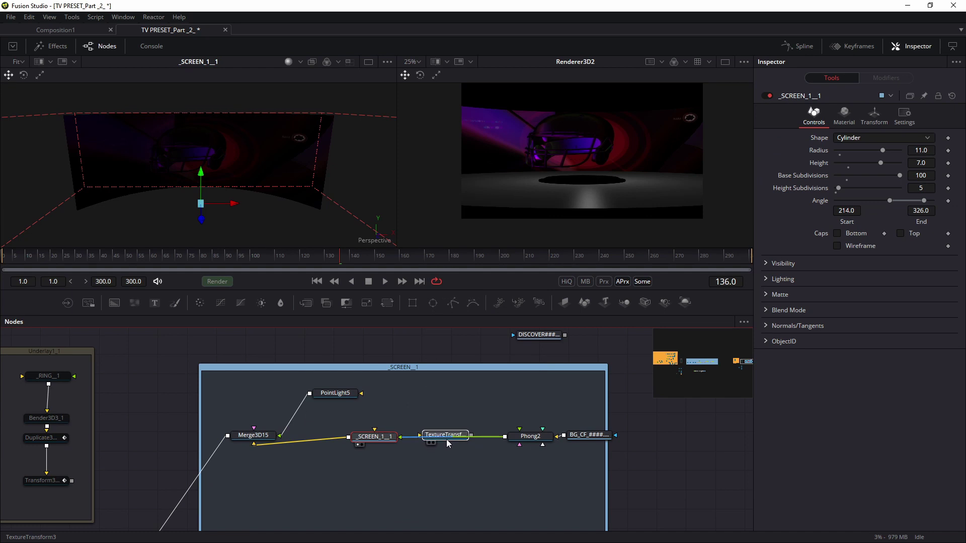
left_click_drag(445, 439, 449, 439)
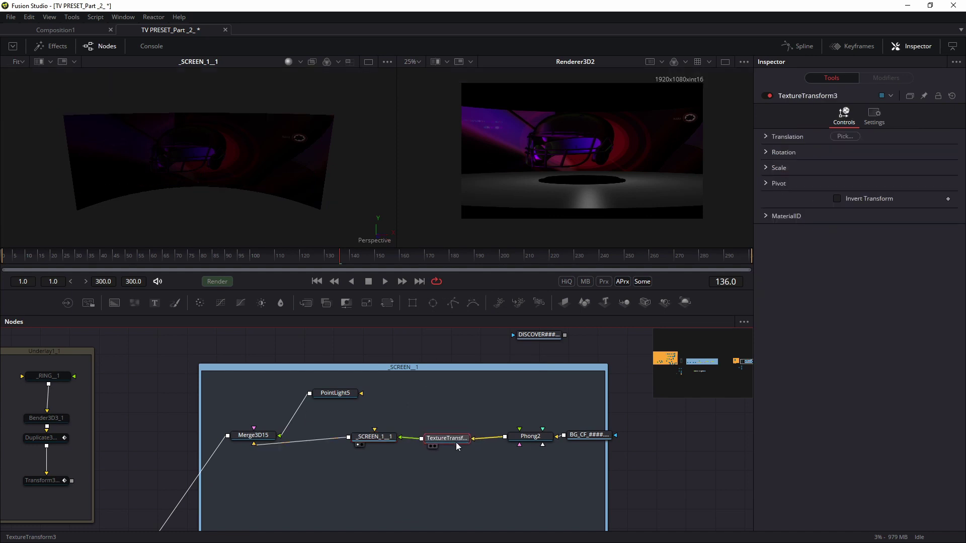
Widen the _SCREEN__1 underlay and space out the screen, texture transform, Phong2 and loader nodes inside it
left_click(599, 436)
left_click_drag(608, 401, 668, 400)
left_click_drag(587, 439, 619, 438)
left_click_drag(519, 441, 518, 433)
left_click_drag(368, 439, 367, 421)
left_click_drag(446, 436, 449, 445)
left_click_drag(390, 420, 382, 440)
left_click_drag(463, 447, 460, 441)
left_click_drag(529, 432, 527, 440)
left_click_drag(599, 436, 595, 436)
Set TextureTransform3's U translation to about 0.076, U scale to about 0.79 and V scale to about 1.15
left_click(442, 440)
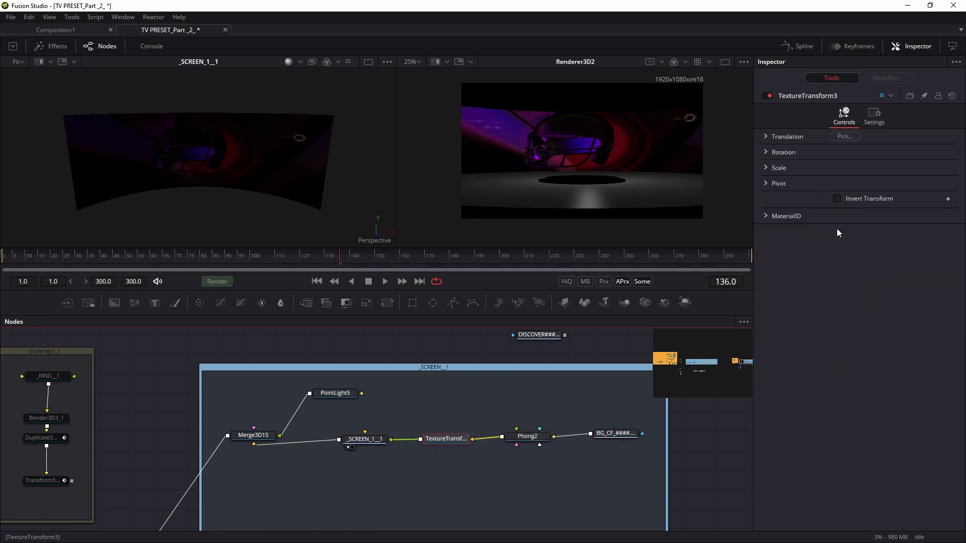
left_click(765, 140)
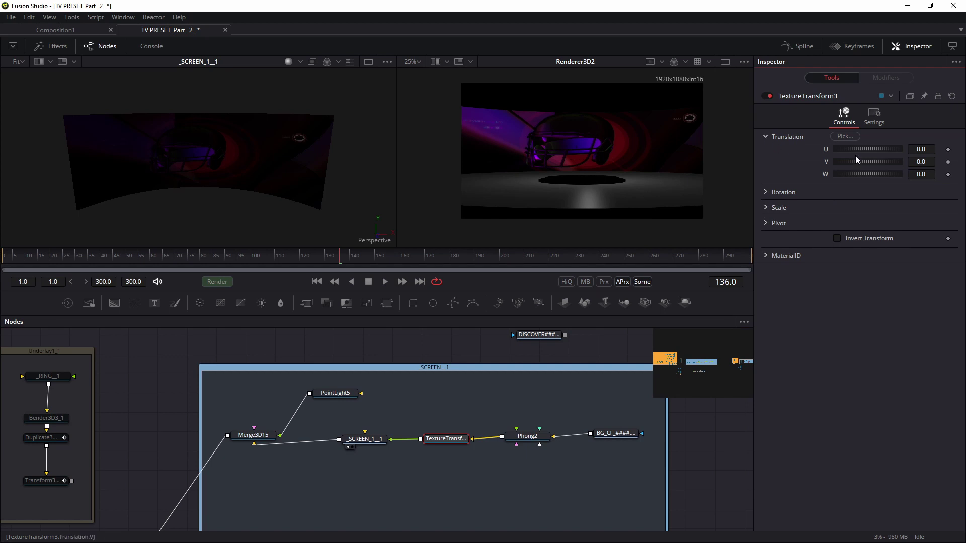
left_click(764, 205)
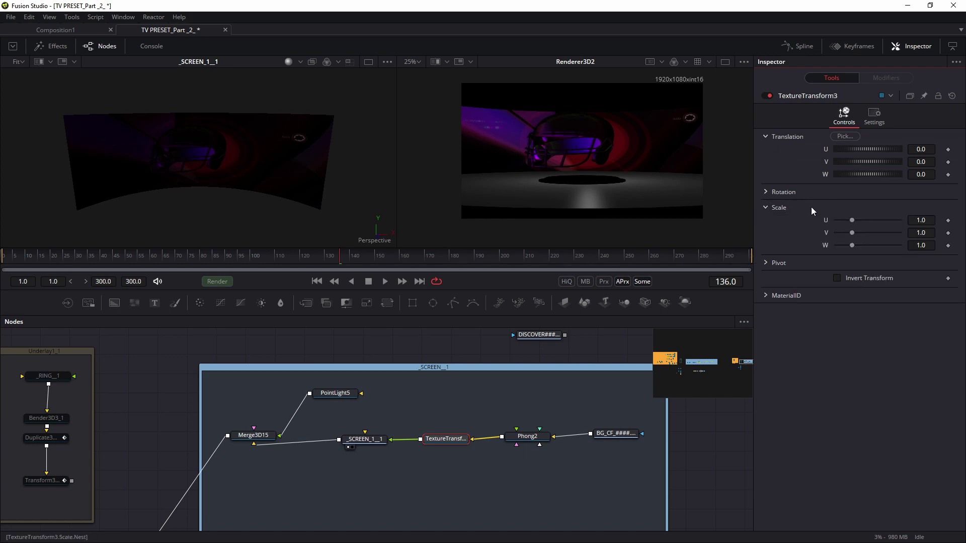
left_click_drag(855, 218, 850, 218)
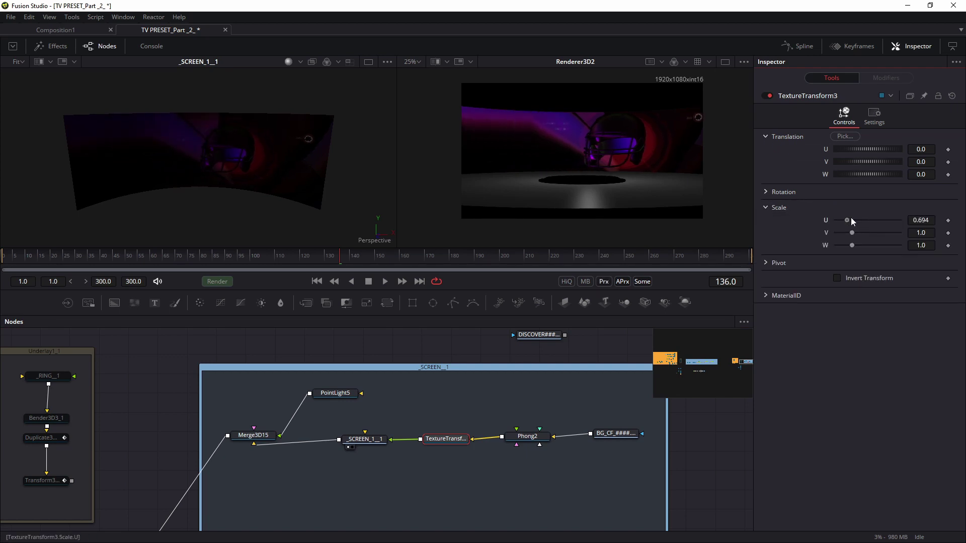
left_click_drag(877, 146, 886, 146)
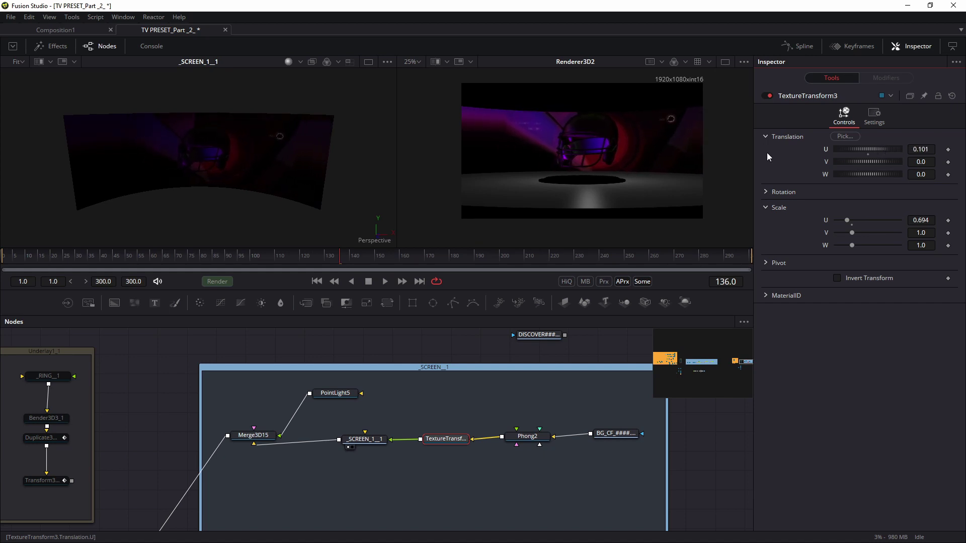
left_click(729, 61)
scroll(383, 159, "up", 3)
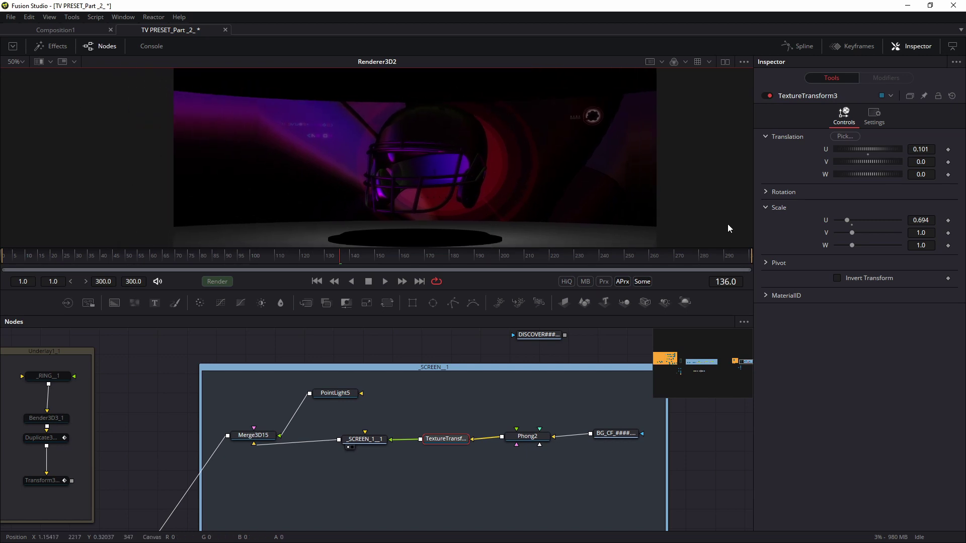
mouse_move(848, 222)
left_mouse_down()
mouse_move(858, 232)
mouse_move(874, 224)
mouse_move(854, 221)
left_mouse_up()
left_click_drag(862, 149, 844, 144)
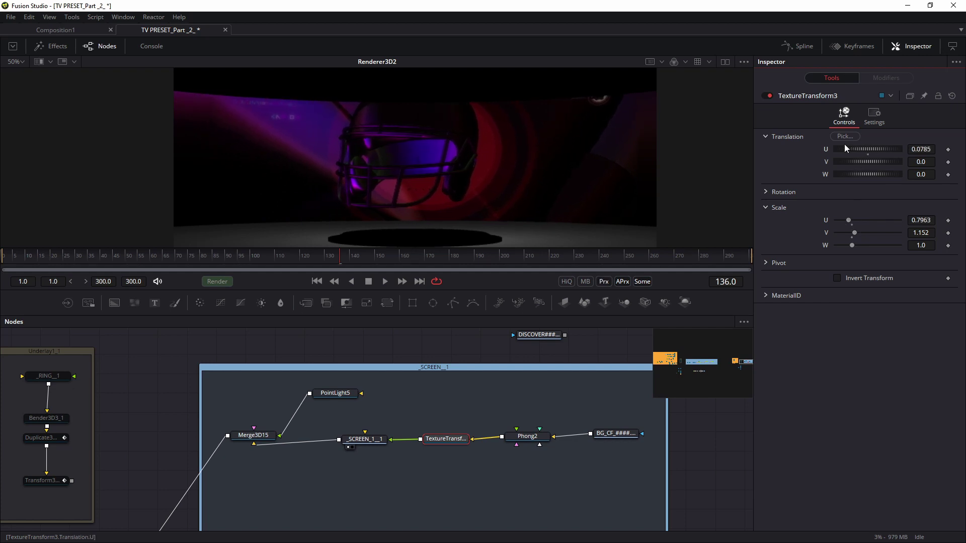
mouse_move(858, 218)
left_mouse_down()
mouse_move(844, 231)
mouse_move(854, 231)
left_mouse_up()
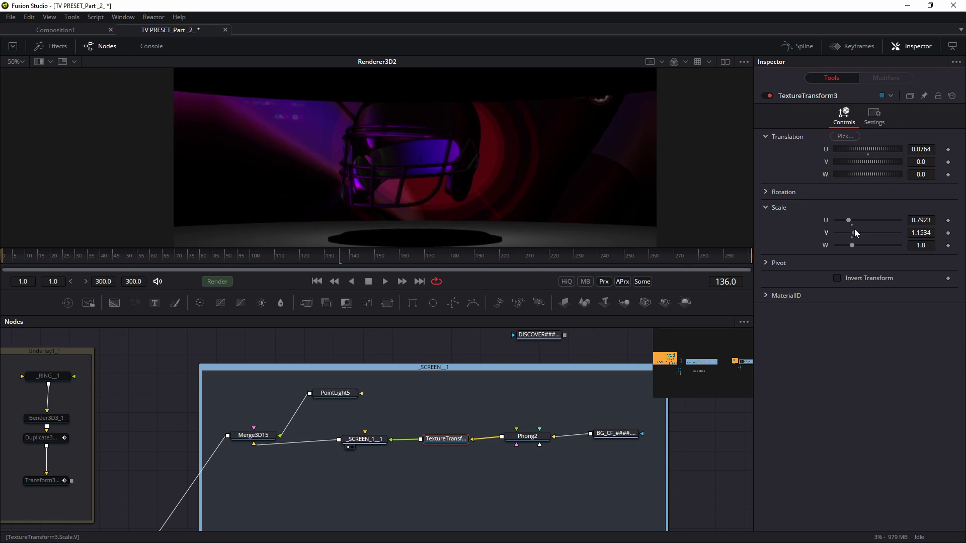
Try adjusting the _SCREEN_1__1 cylinder's end angle and open its transform settings
left_click(364, 439)
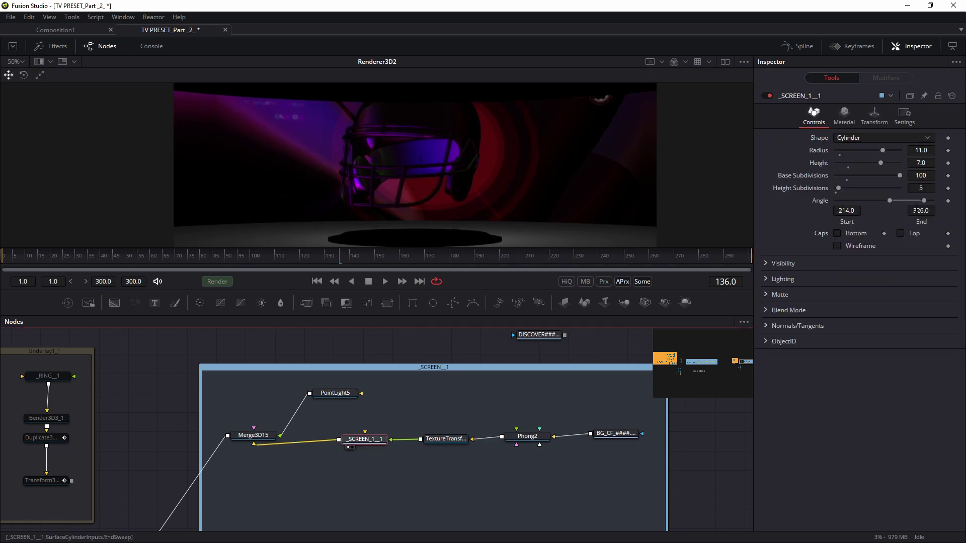
left_click_drag(916, 201, 924, 201)
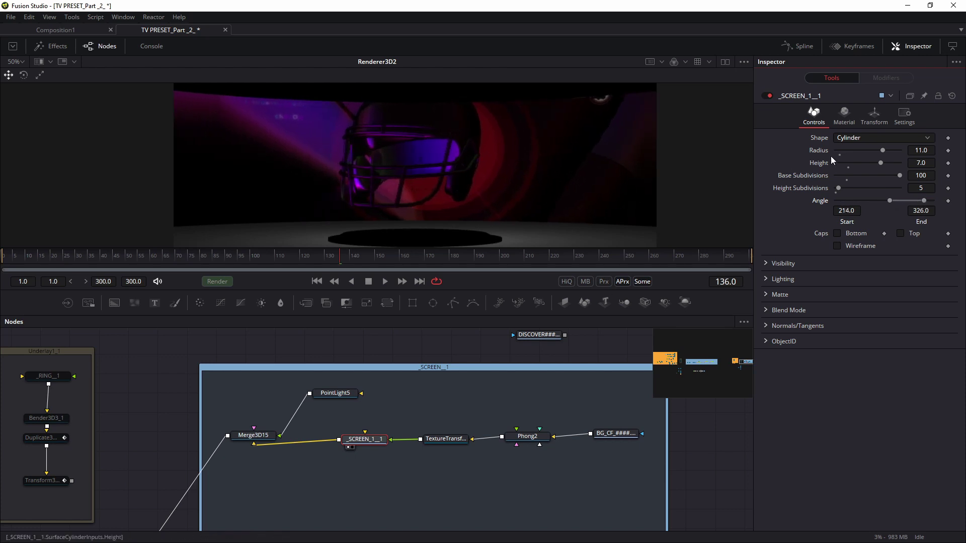
left_click(427, 411)
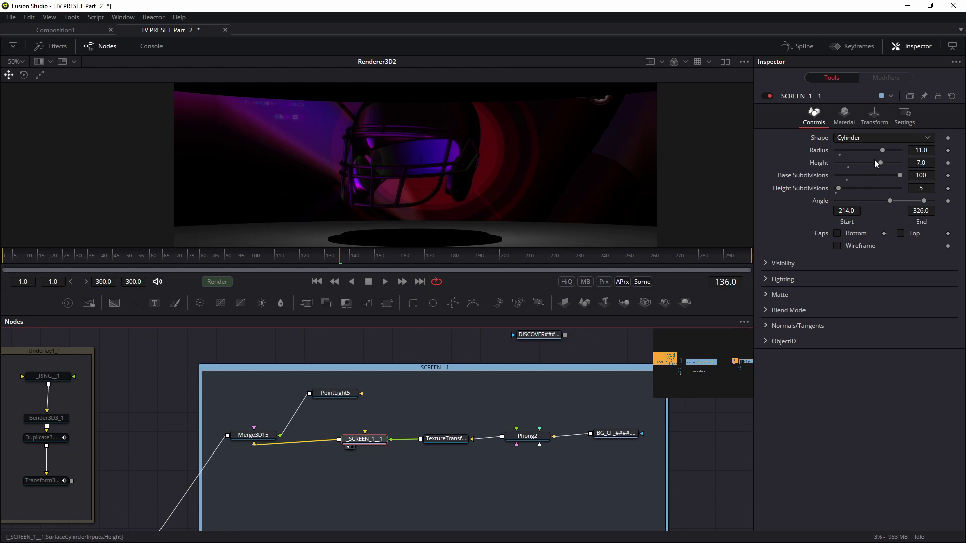
left_click(874, 113)
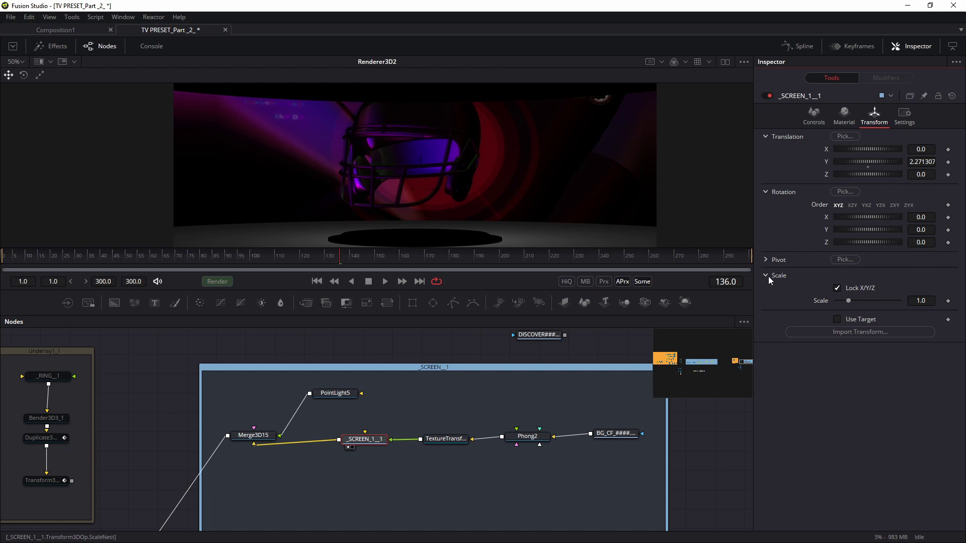
Set TextureTransform3's V scale to about 1.28
left_click(443, 439)
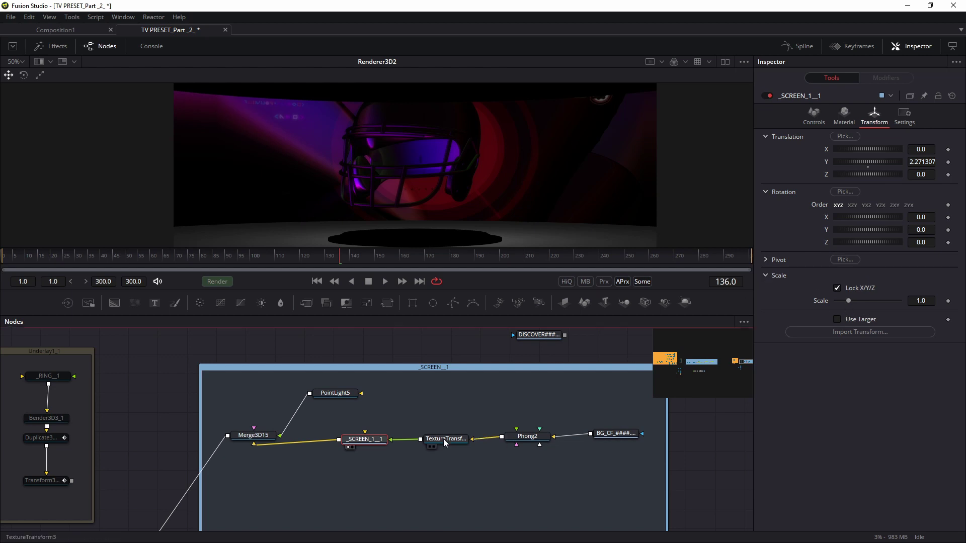
left_click_drag(857, 231, 859, 231)
Raise the _CEILING__1 shape to Y 6.171 and frame the whole render
left_click_drag(176, 402, 306, 403)
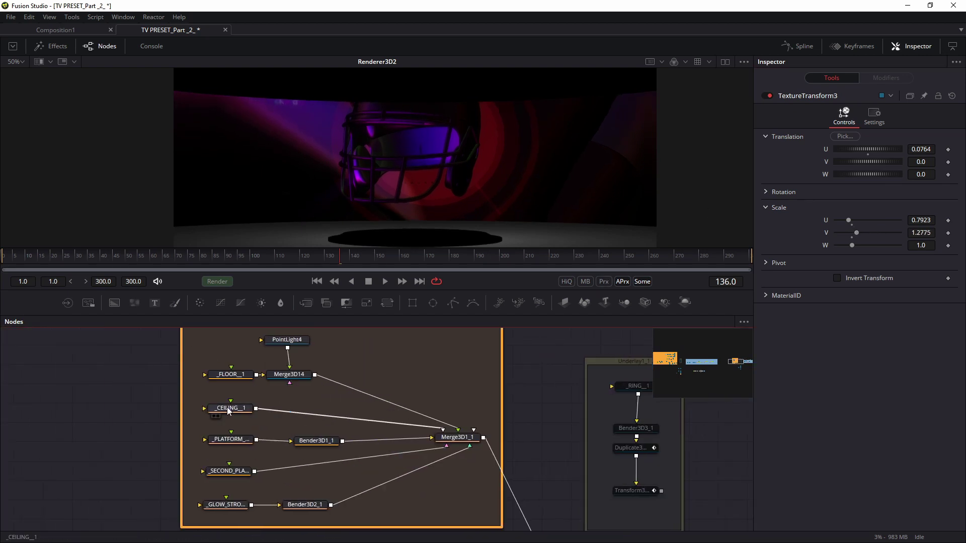
left_click(230, 409)
left_click(874, 114)
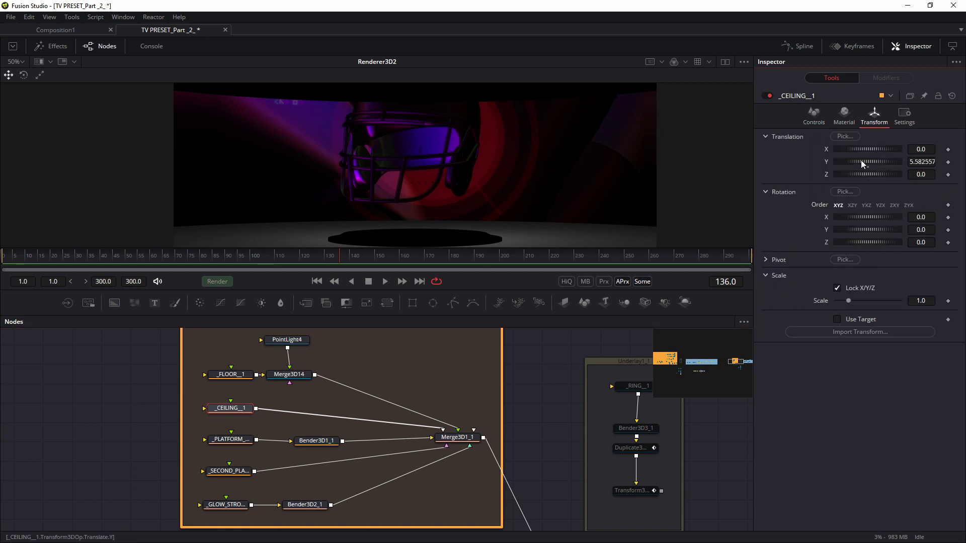
left_click_drag(858, 163, 872, 160)
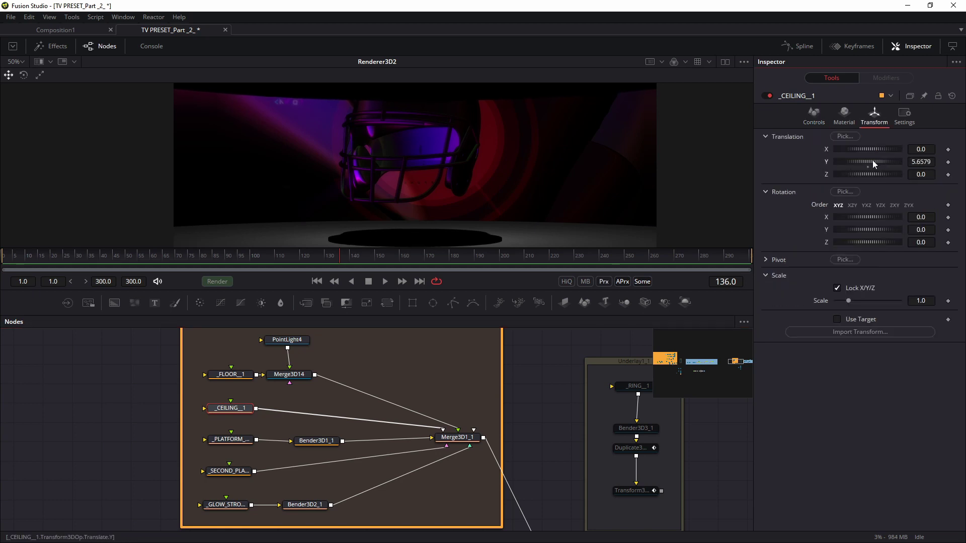
scroll(489, 146, "down", 1)
left_click_drag(482, 154, 464, 161)
Display the Merge3D12 scene beside the render and set Camera3D2's Y translation to 0.8307 and X rotation to 4.43
left_click_drag(329, 418, 198, 269)
left_click_drag(400, 465, 386, 407)
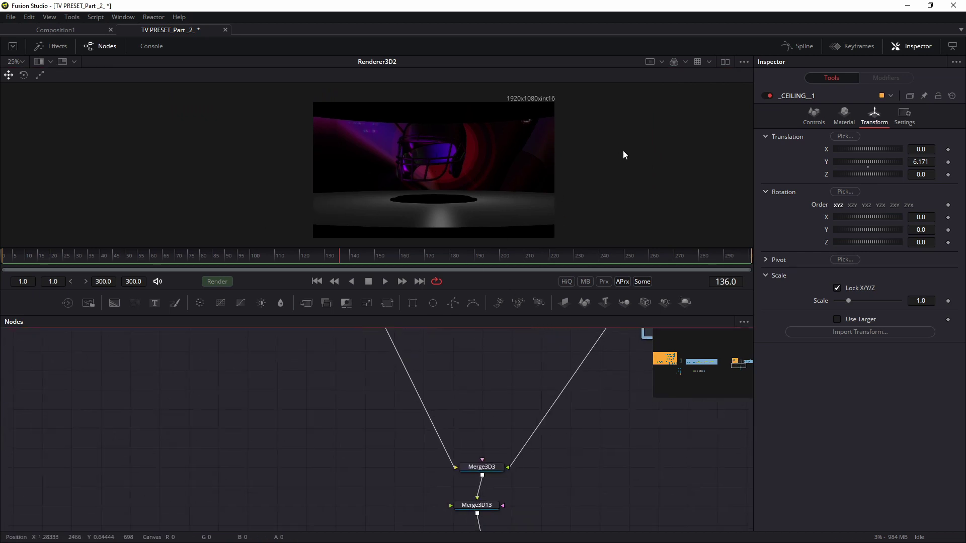
left_click(724, 62)
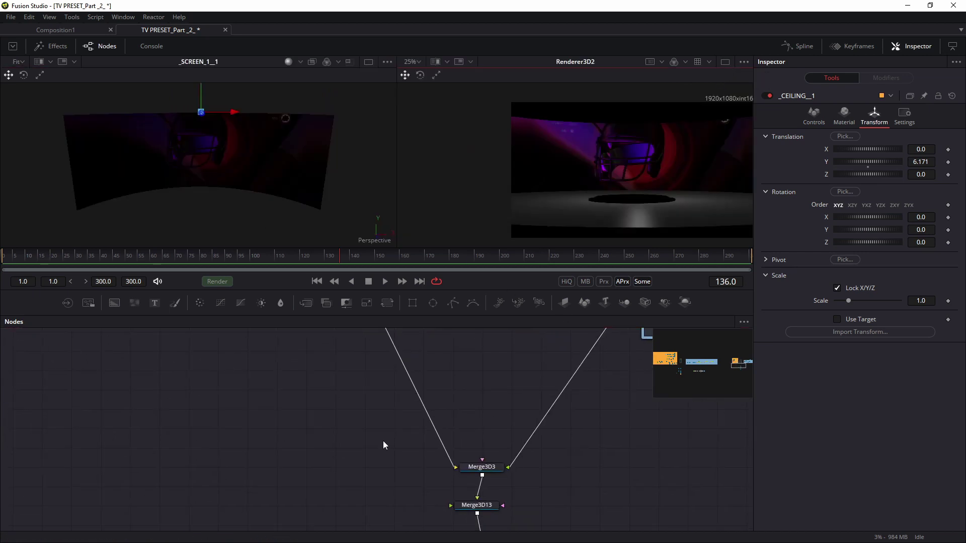
left_click_drag(382, 441, 357, 352)
left_click(461, 465)
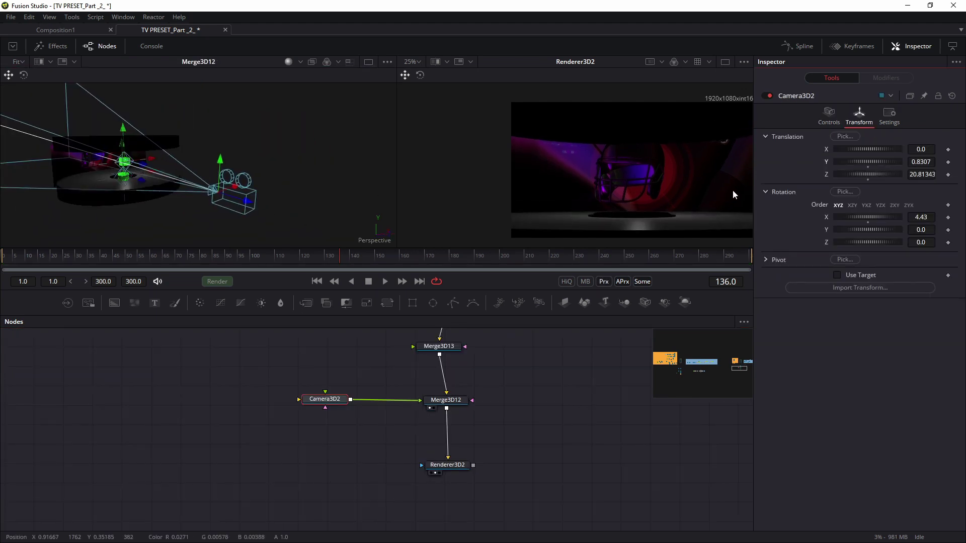
Examine _CEILING__1 from inside the set and display the Merge3D9 model for comparison
left_click_drag(220, 161, 246, 158)
left_click(221, 146)
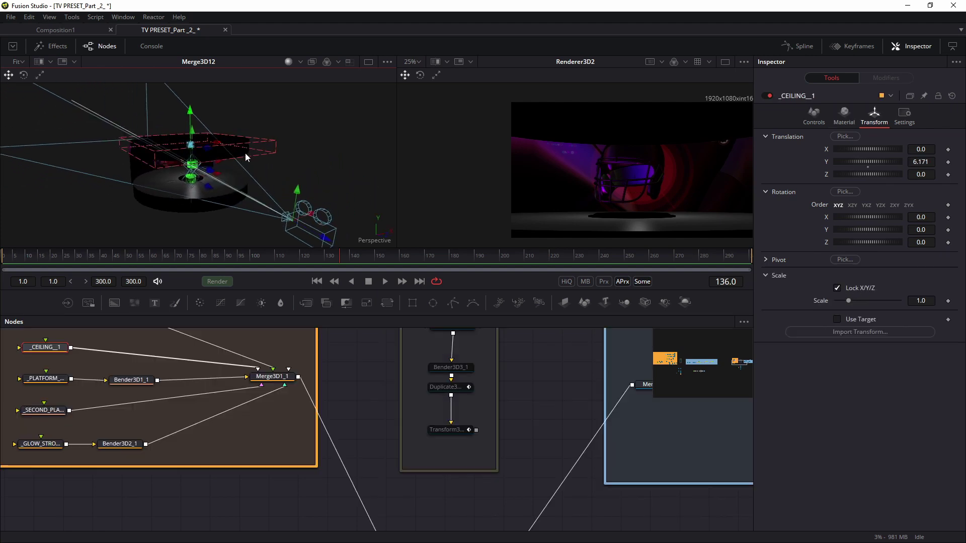
left_click_drag(170, 162, 212, 115)
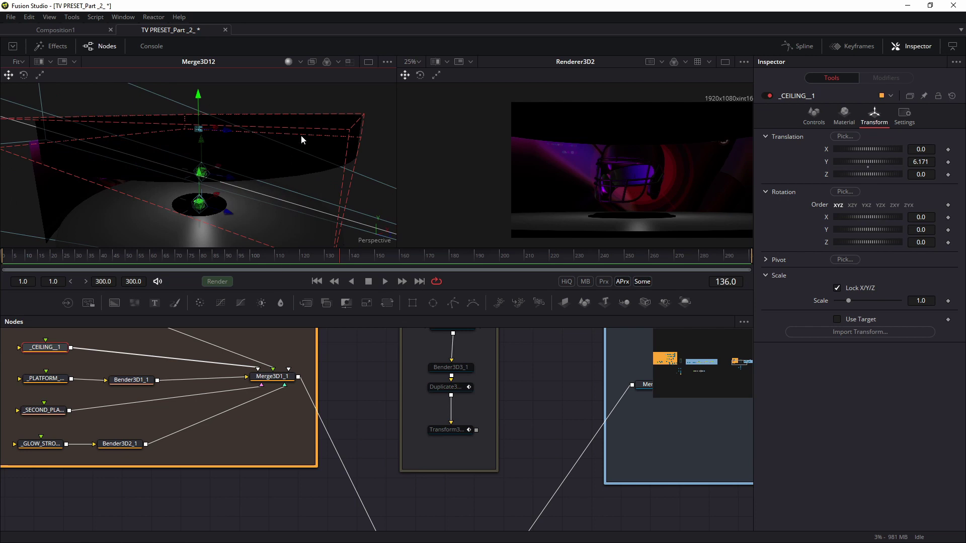
scroll(288, 370, "down", 6)
left_click_drag(216, 391, 547, 424)
left_click_drag(270, 411, 500, 417)
left_click_drag(344, 415, 620, 467)
left_click_drag(194, 460, 236, 470)
scroll(236, 471, "up", 4)
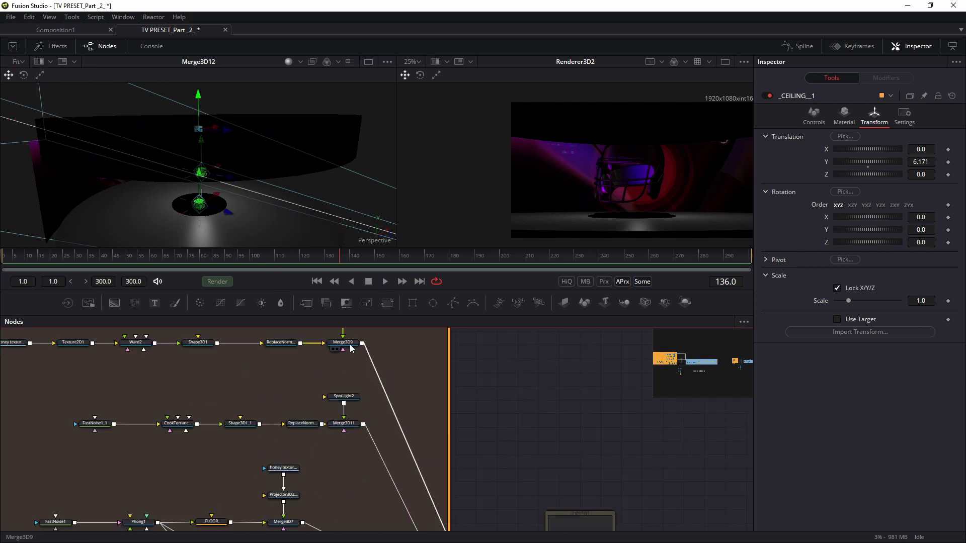
key("1")
left_click_drag(215, 164, 193, 149)
Display the Merge3D3 scene, raise _CEILING__1 to about Y 7.36 and check the render in a single viewer
left_click_drag(509, 382, 294, 376)
left_click_drag(586, 347, 187, 391)
scroll(194, 391, "down", 5)
left_click_drag(483, 416, 8, 439)
scroll(478, 459, "up", 2)
left_click_drag(480, 460, 152, 415)
scroll(388, 441, "up", 4)
left_click_drag(237, 432, 452, 453)
left_click_drag(337, 450, 411, 354)
left_click(330, 487)
left_click_drag(311, 167, 293, 141)
mouse_move(215, 123)
left_mouse_down()
mouse_move(212, 97)
mouse_move(209, 114)
left_mouse_up()
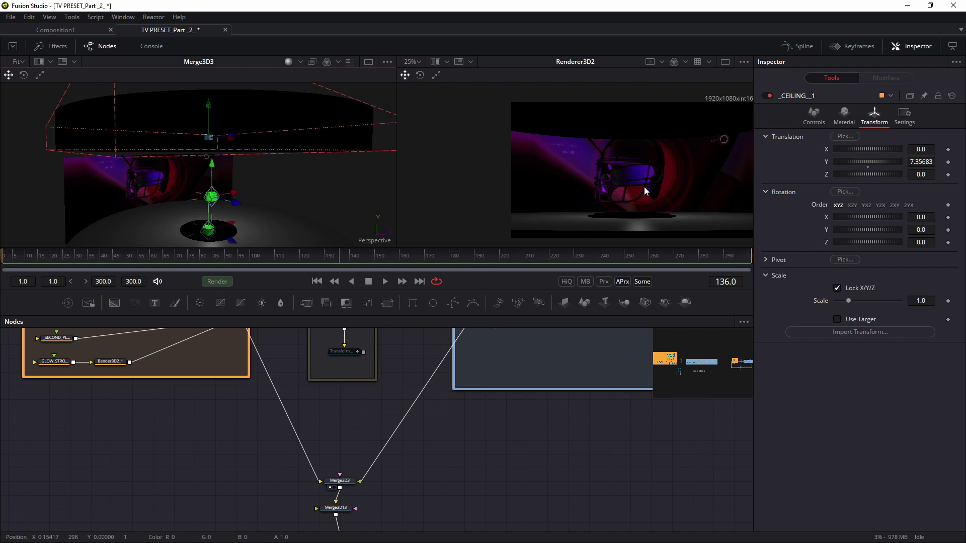
left_click(725, 62)
left_click_drag(466, 224, 486, 213)
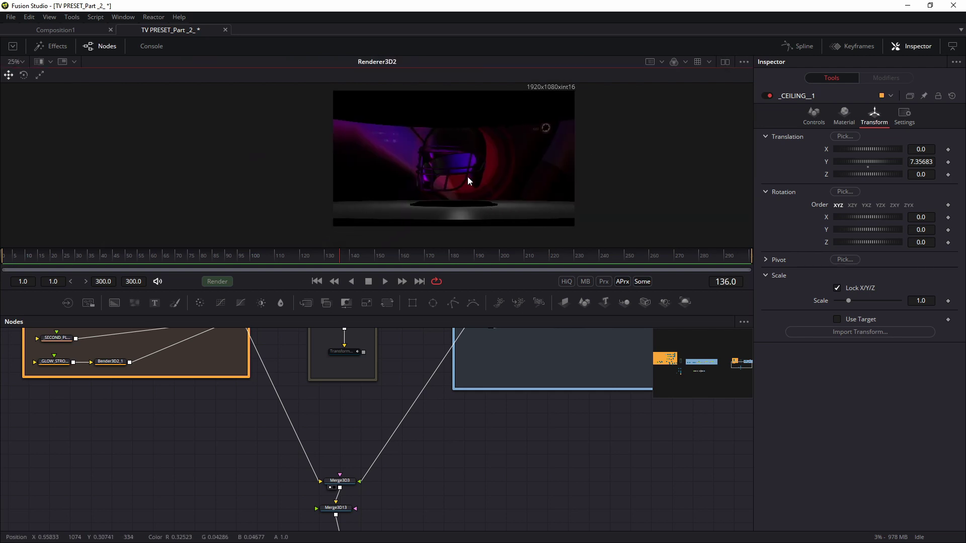
Widen the STUDIO_BODY__1 underlay and move the _CEILING__1 node away from the other nodes to make room
left_click_drag(403, 413, 460, 518)
left_click_drag(372, 450, 175, 456)
left_click_drag(49, 417, 439, 446)
left_click_drag(269, 350, 154, 363)
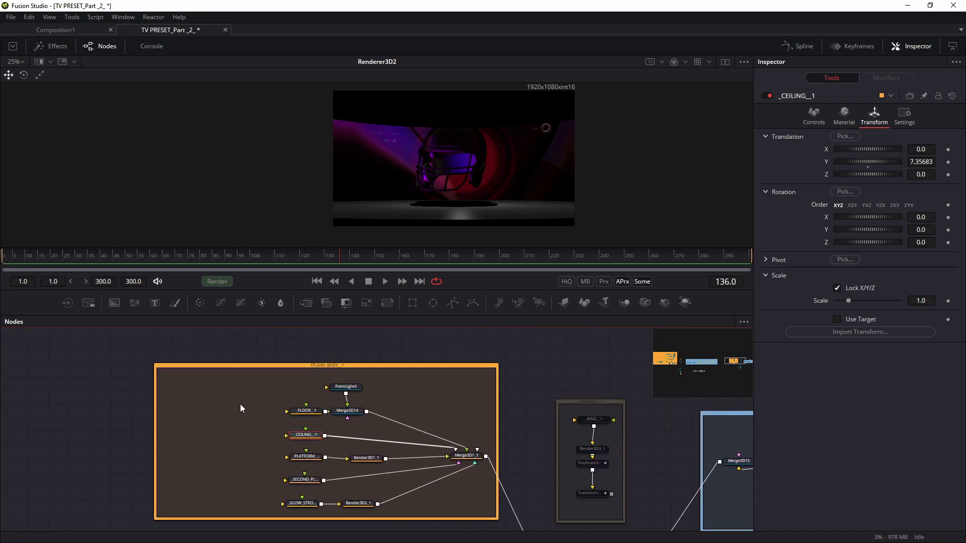
left_click_drag(309, 437, 224, 437)
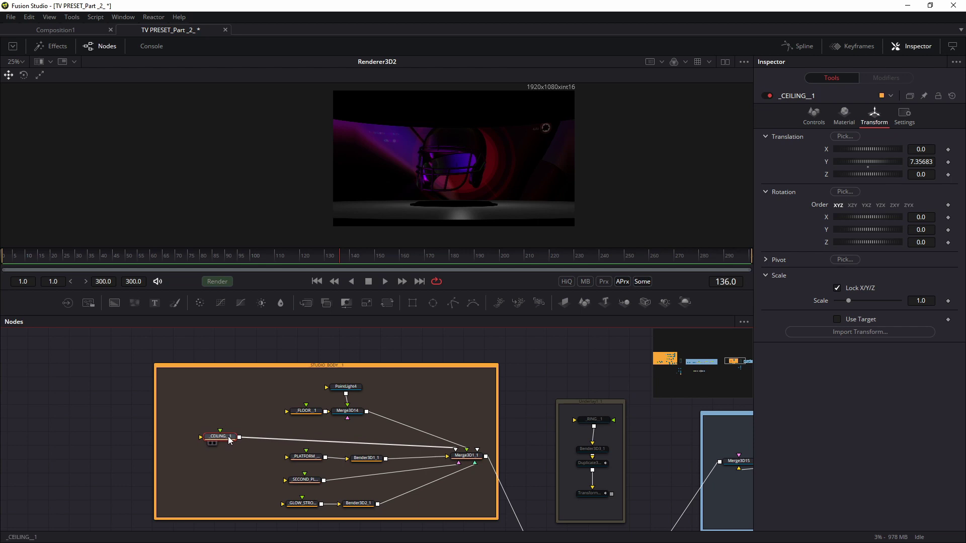
Try giving _CEILING__1 its own Merge 3D node with PointLight4, and delete that merge again
key("shift+space")
type("mer")
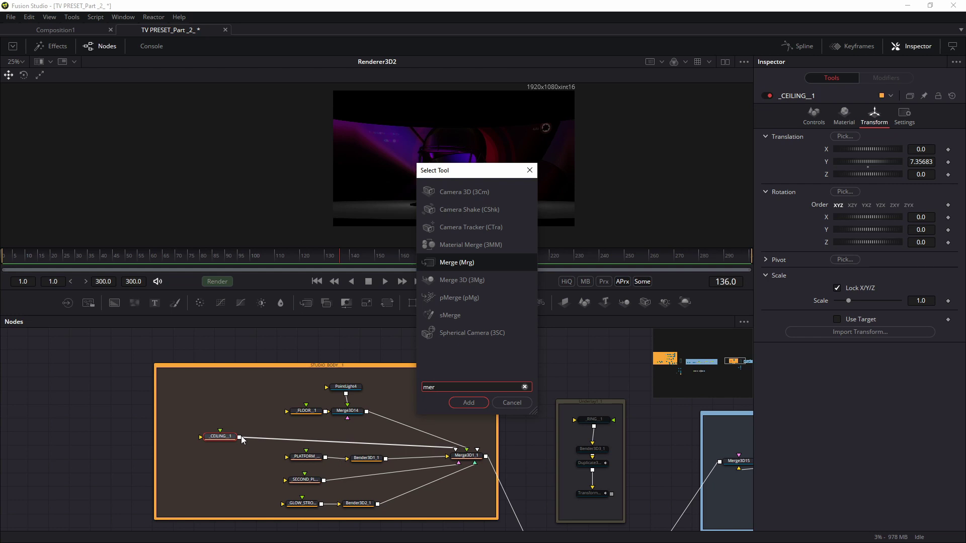
left_click(459, 280)
key("Return")
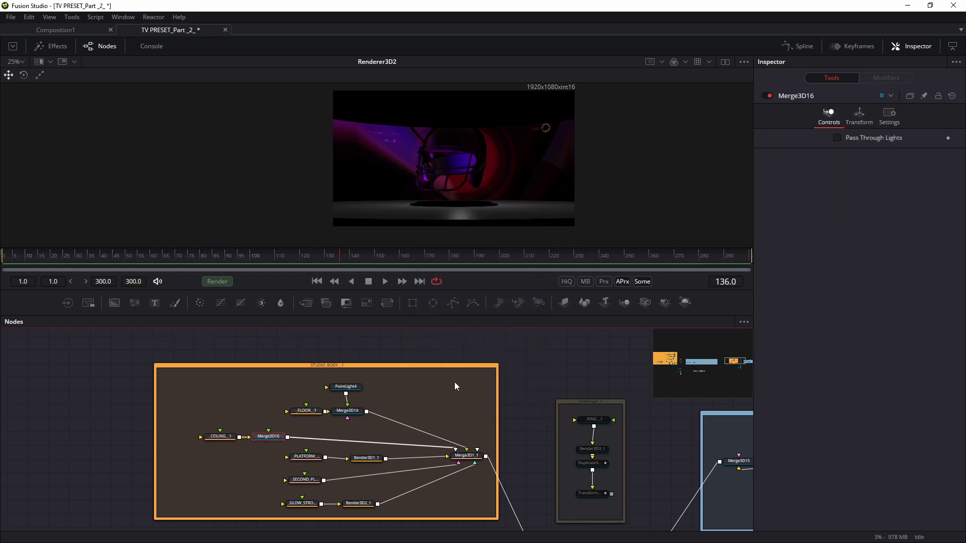
left_click_drag(347, 396, 268, 431)
left_click_drag(346, 389, 254, 390)
left_click(266, 438)
key("Delete")
Connect _CEILING__1 to Merge3D14 with _FLOOR__1 and PointLight4, and rearrange these nodes inside the underlay
left_click_drag(297, 415, 229, 438)
left_click_drag(360, 443, 378, 428)
left_click_drag(252, 384, 261, 384)
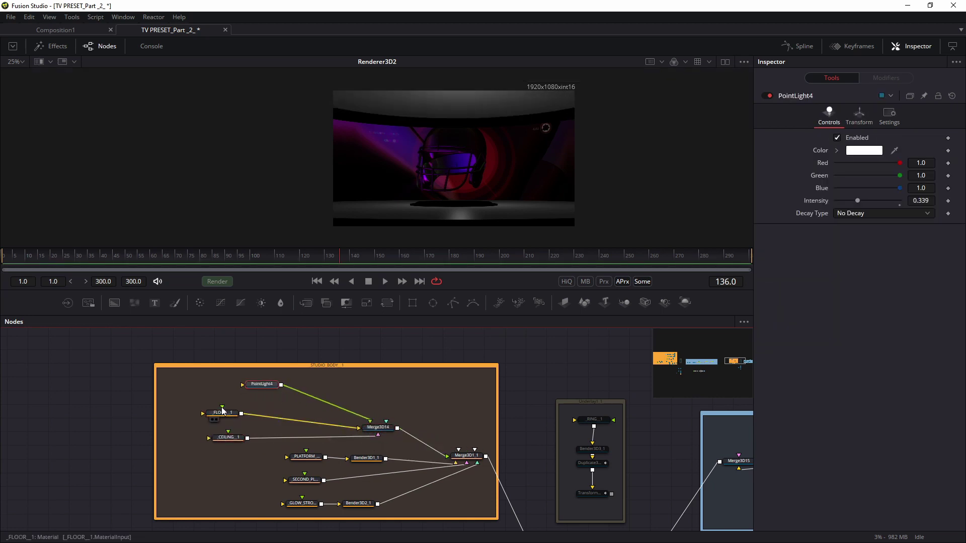
left_click_drag(223, 410, 232, 411)
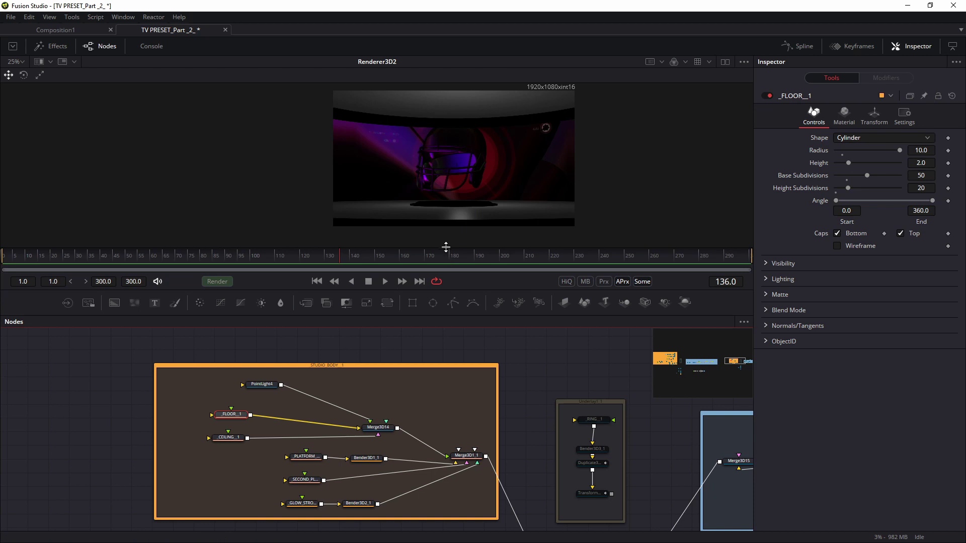
scroll(455, 176, "up", 2)
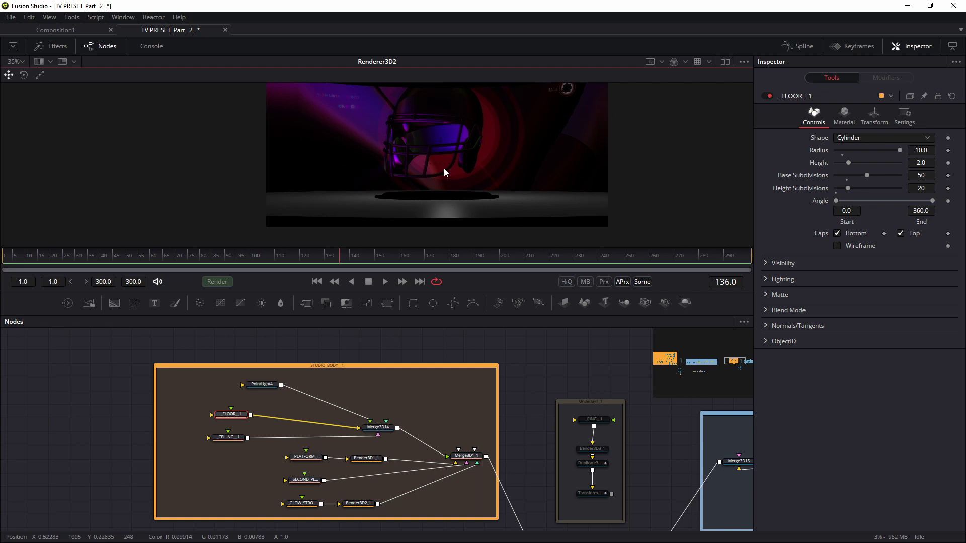
Extend the STUDIO_BODY__1 underlay outward beside _FLOOR__1 and _CEILING__1 to make room for more nodes
left_click_drag(444, 170, 434, 238)
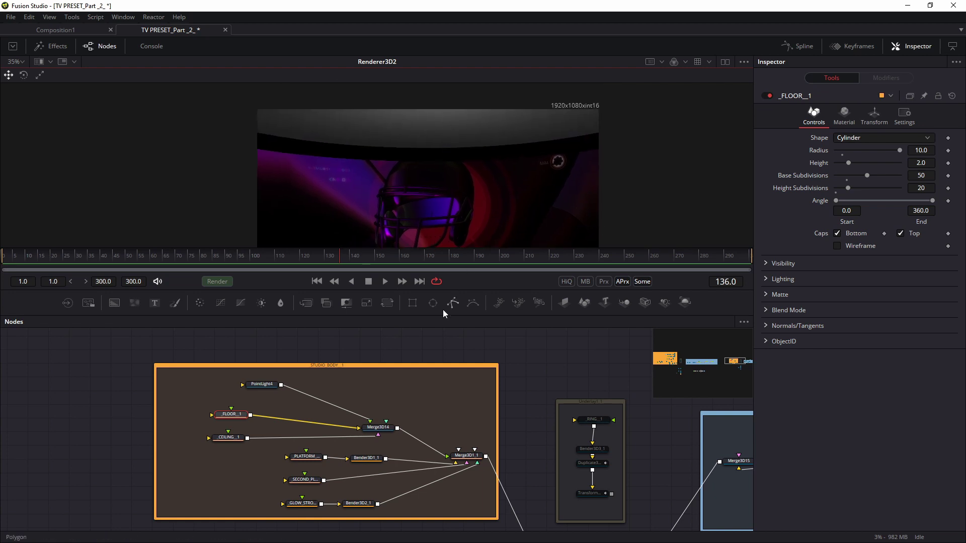
left_click_drag(251, 443, 336, 427)
left_click_drag(167, 403, 239, 388)
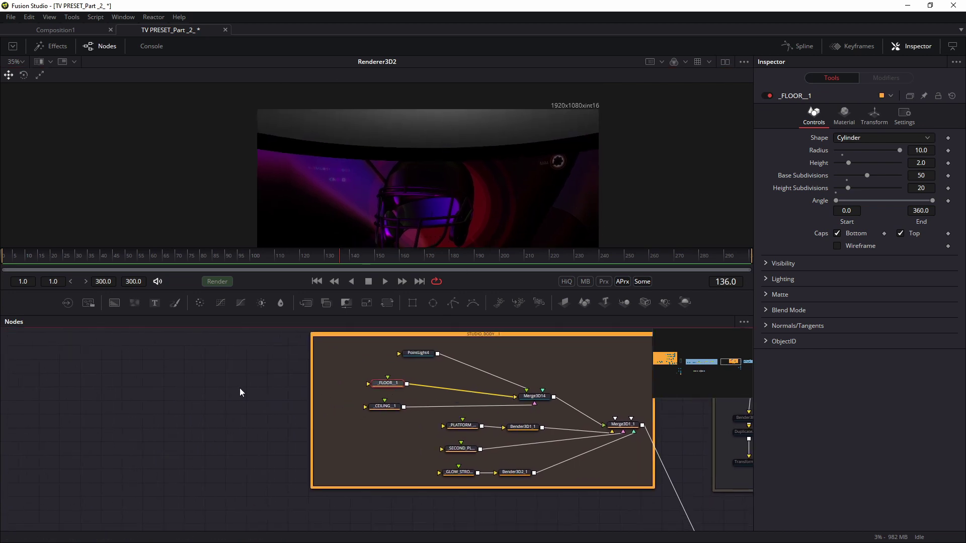
left_click(312, 334)
left_click_drag(310, 333, 167, 335)
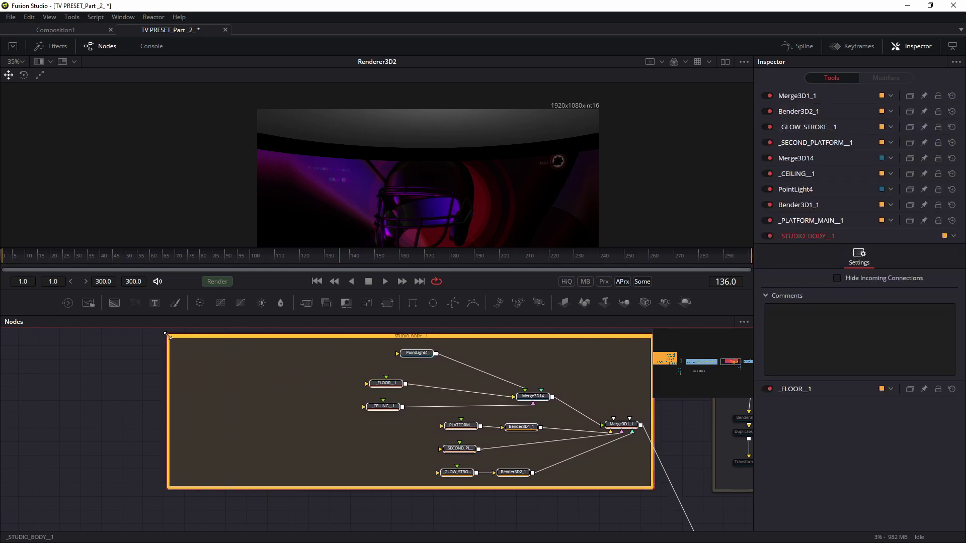
Add a Ward material node inside the underlay and connect it to the material input of _CEILING__1
key("shift+space")
type("war")
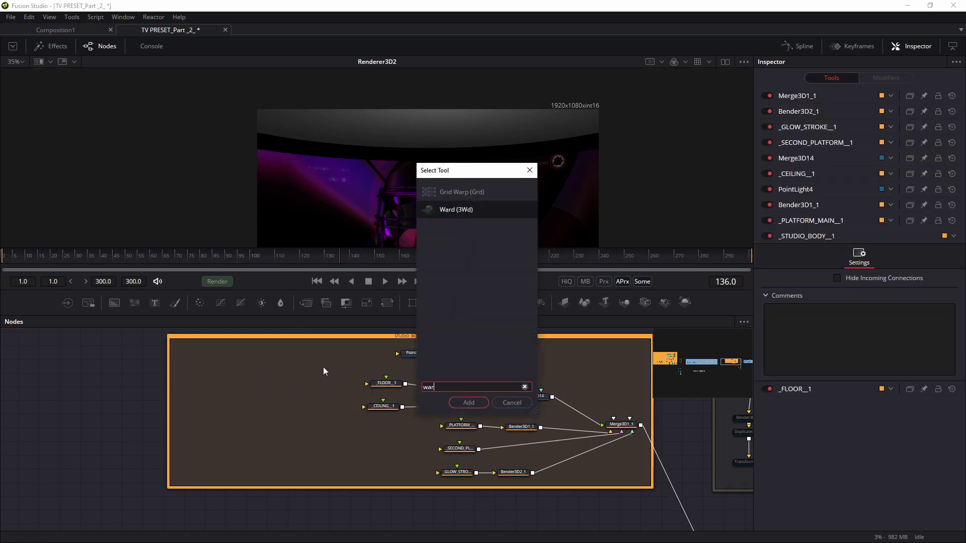
key("Return")
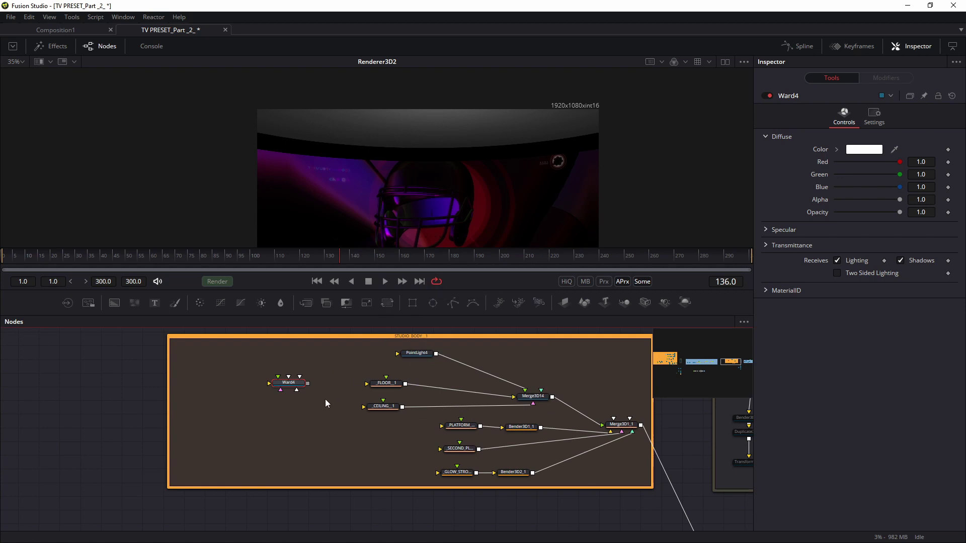
scroll(325, 400, "up", 3)
left_click_drag(287, 392, 413, 423)
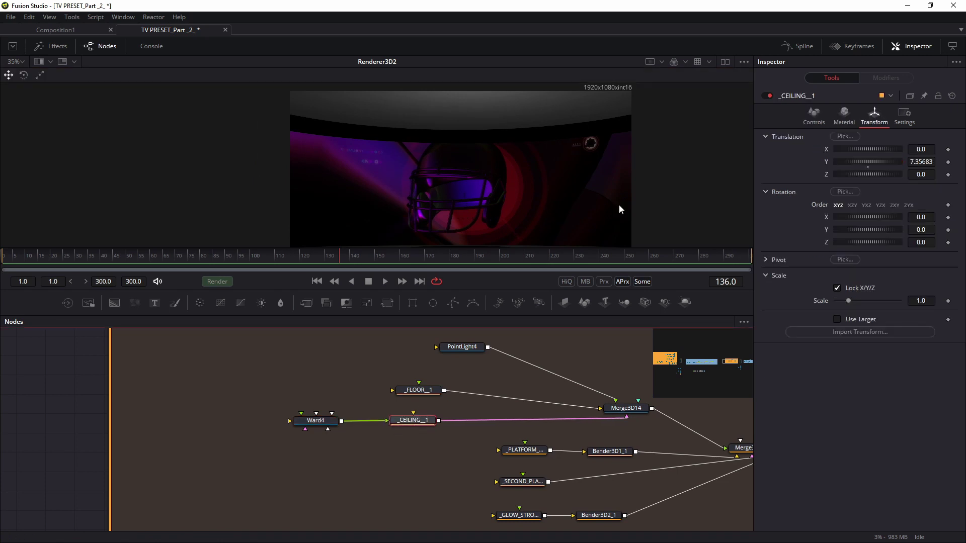
Restore the two-viewer layout, preview _CEILING__1 and the Ward4 material, and tidy the spacing of both nodes
left_click(725, 62)
left_click(395, 428)
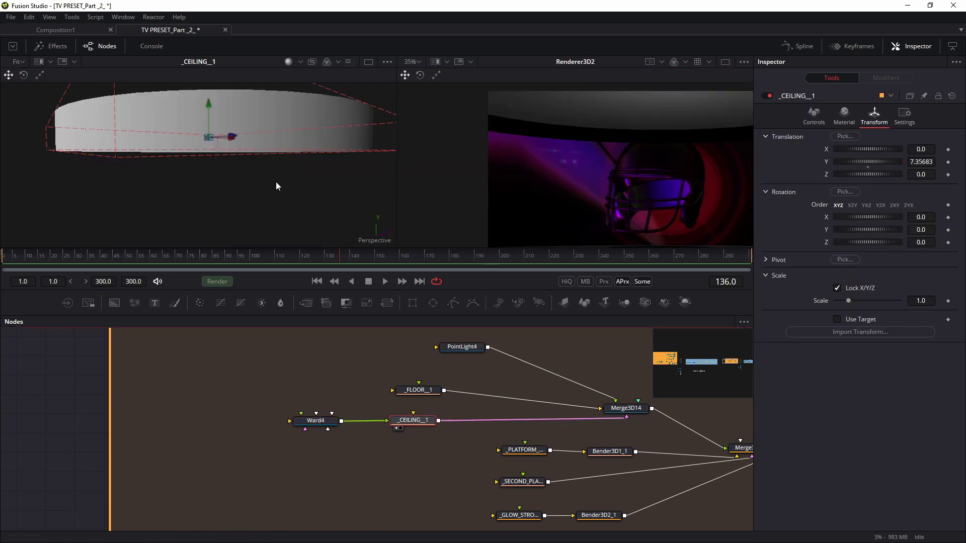
left_click_drag(248, 114, 421, 422)
left_click(300, 429)
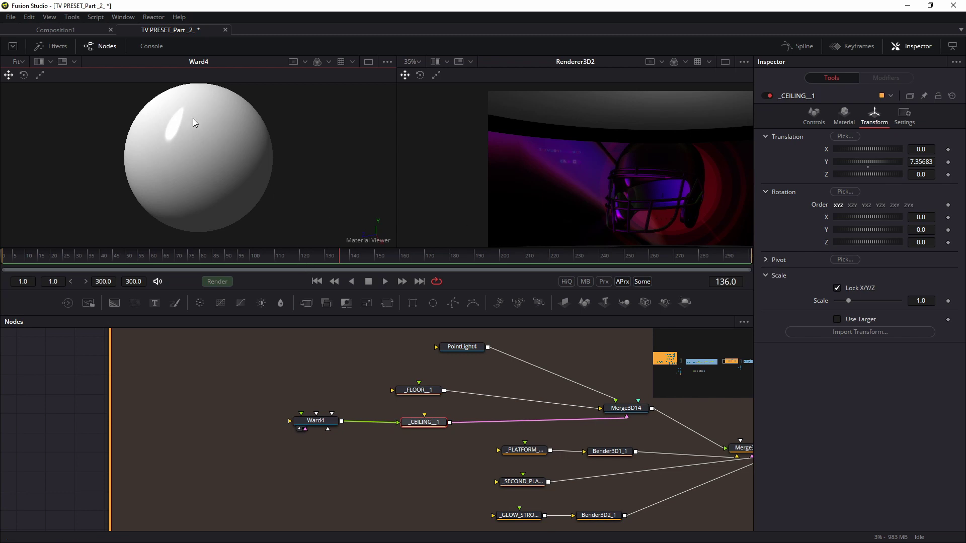
left_click_drag(302, 429, 307, 433)
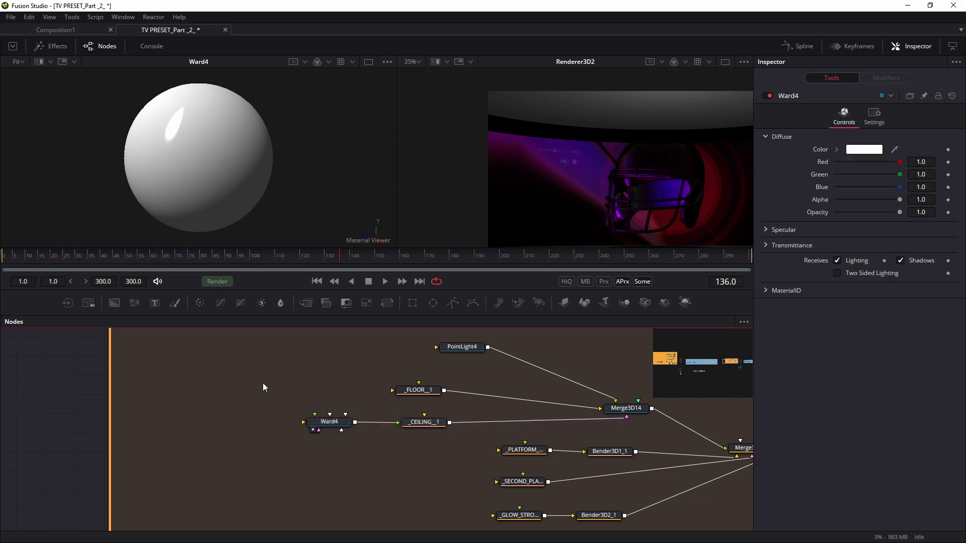
key("shift+space")
type("fas")
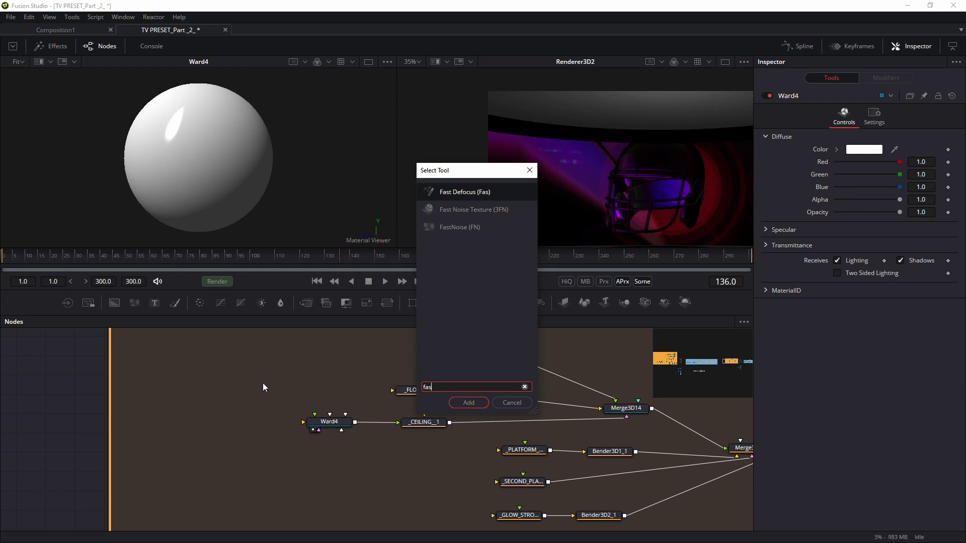
key("Down")
key("Down")
type("\\")
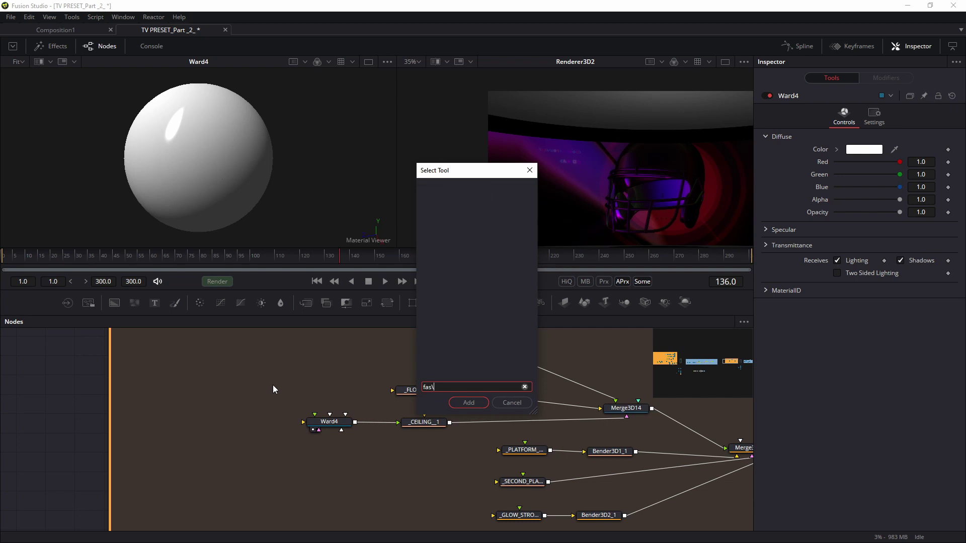
key("BackSpace")
left_click(468, 402)
left_click_drag(256, 384, 243, 422)
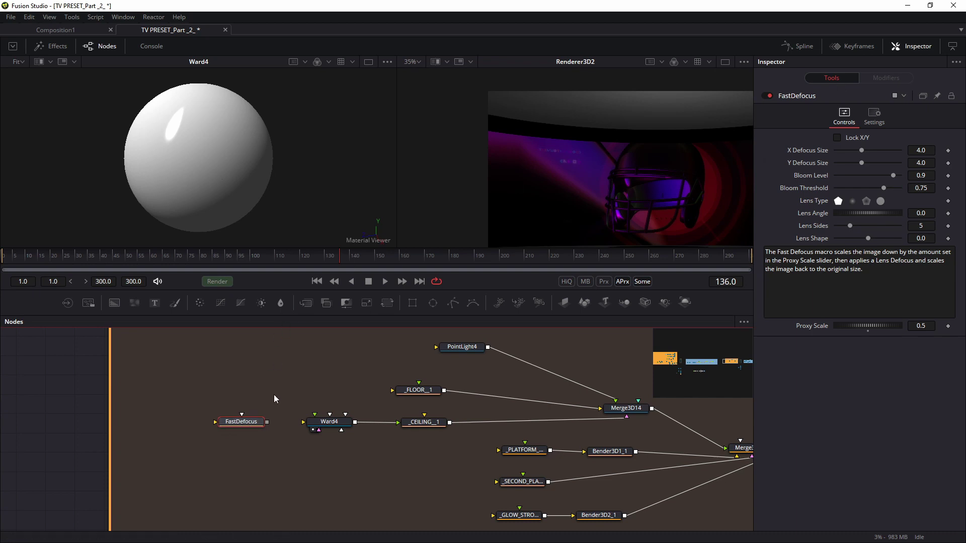
key("Delete")
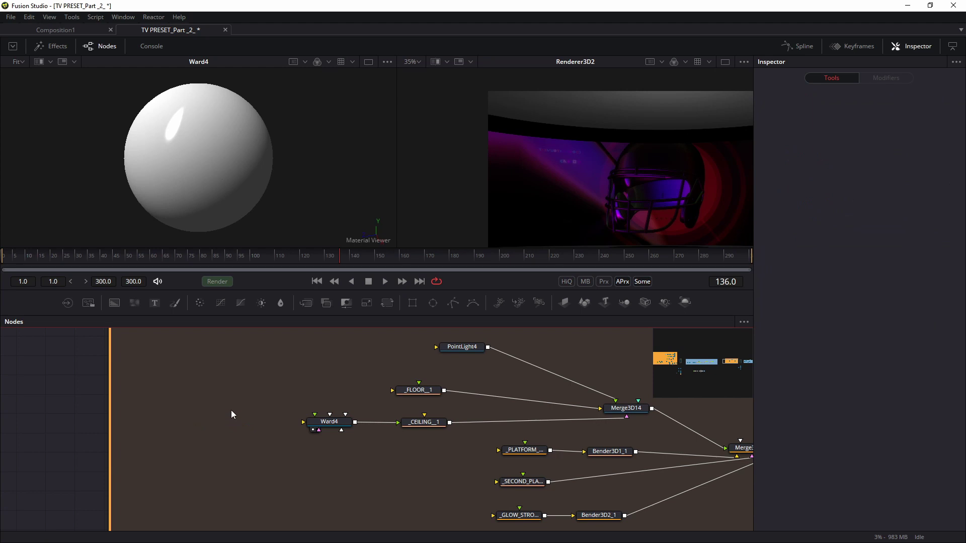
Add a FastNoise node beside Ward4 and display it in the first viewer
key("shift+space")
type("fast\\")
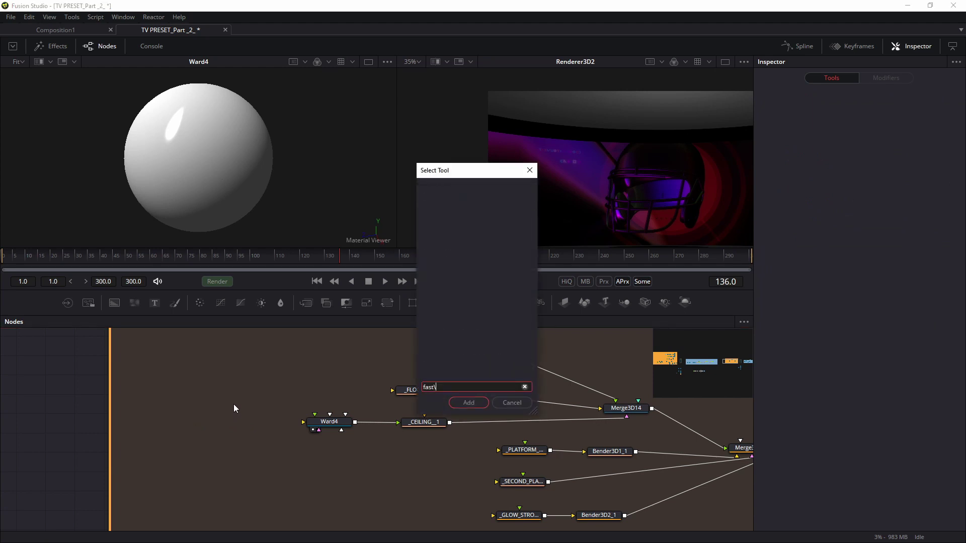
key("BackSpace")
key("Down")
key("Down")
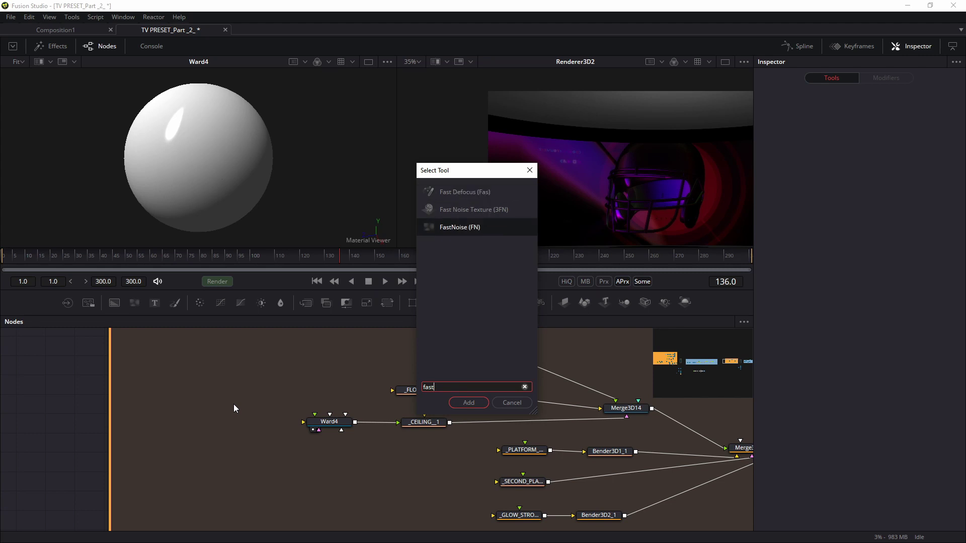
key("Return")
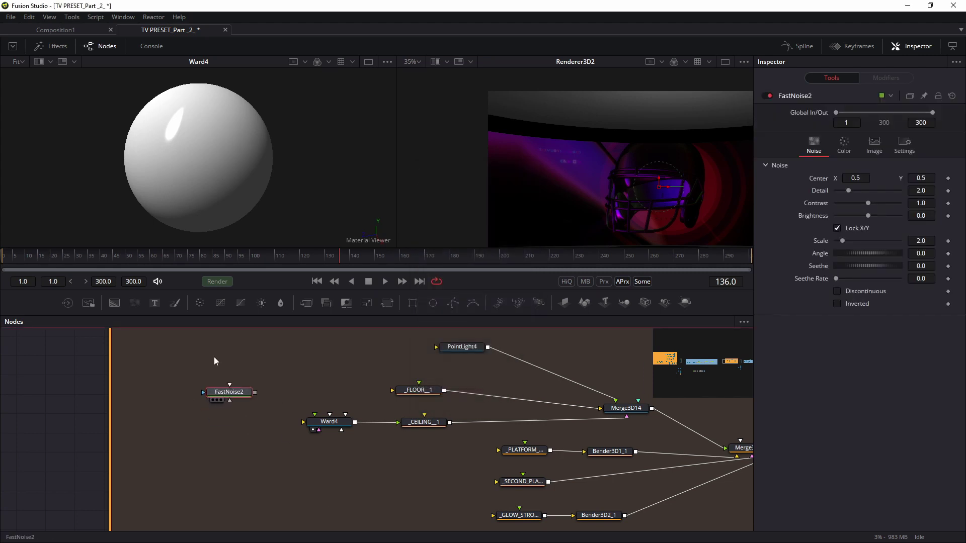
key("1")
Color FastNoise2 with a Linear gradient running upward from about X 0.46, Y 0.07 to X 0.48, Y 1.10
left_click(844, 144)
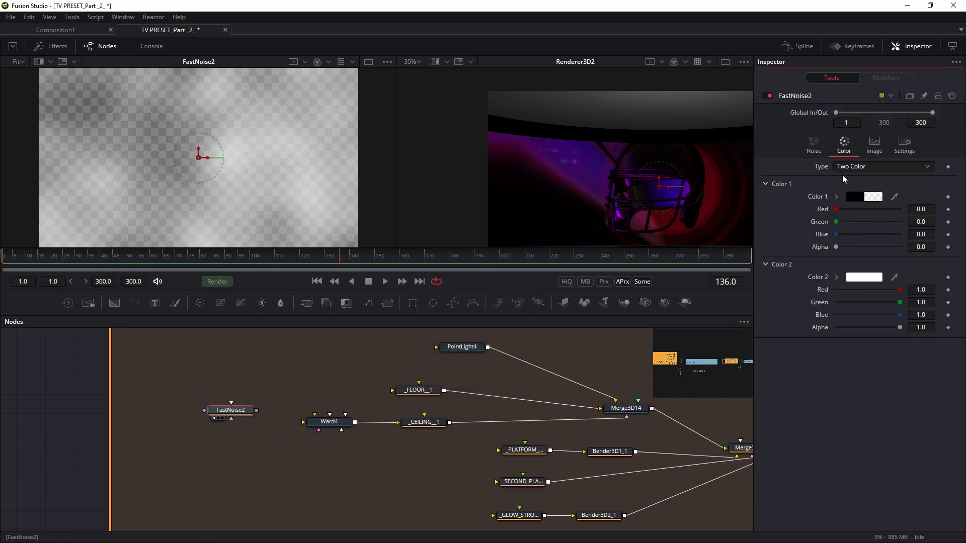
left_click(848, 168)
left_click(847, 176)
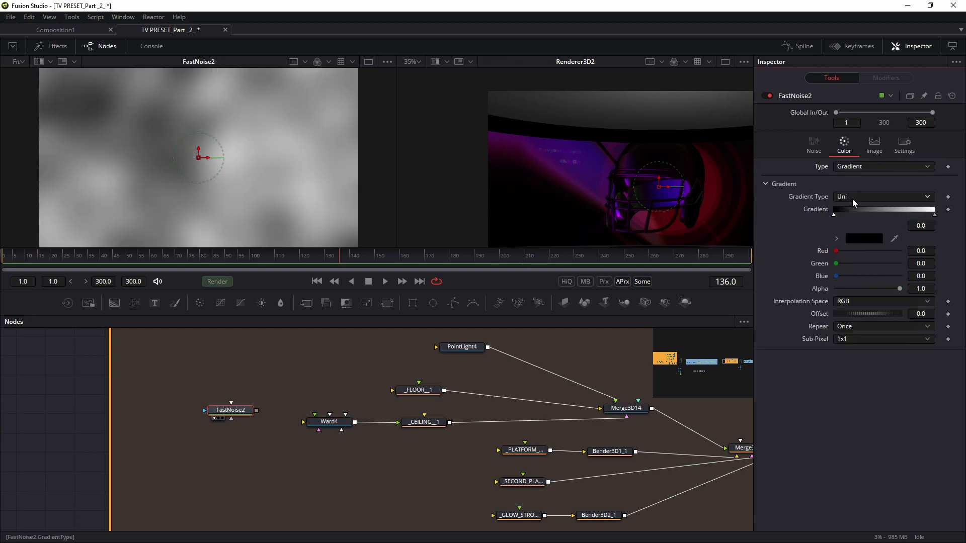
left_click(852, 201)
left_click(850, 209)
left_click_drag(40, 155, 187, 235)
scroll(322, 237, "down", 2)
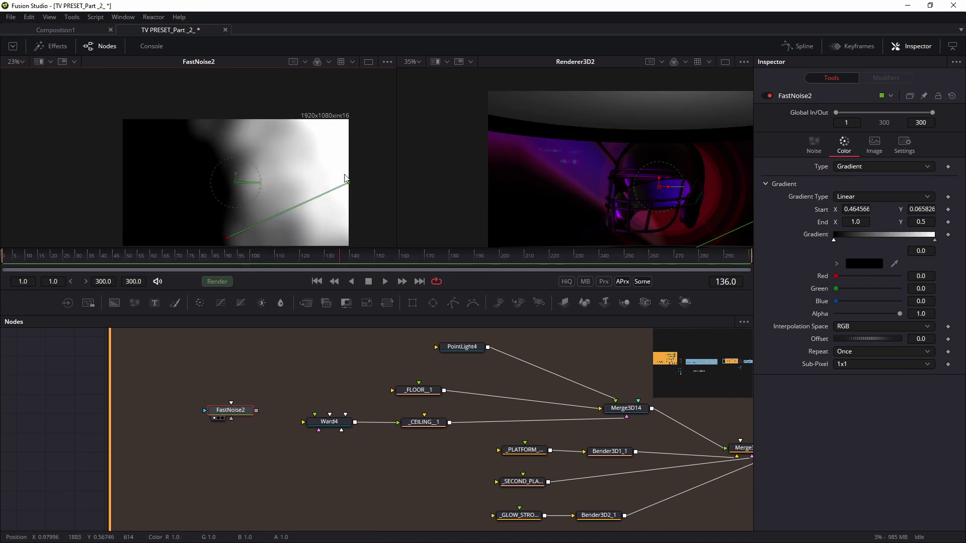
left_click_drag(348, 182, 231, 108)
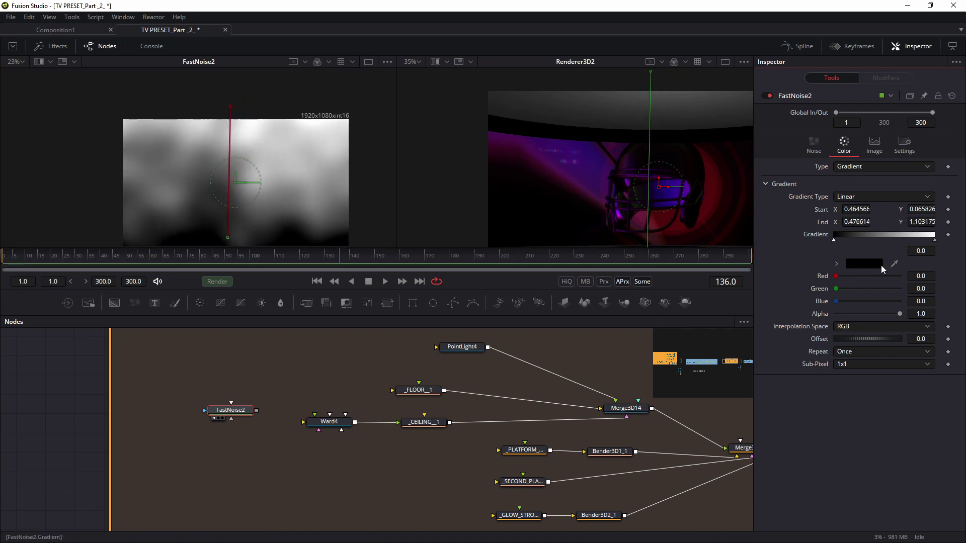
Add a stop at about 0.10 on the FastNoise2 gradient and adjust its brightness in the color picker
left_click(844, 239)
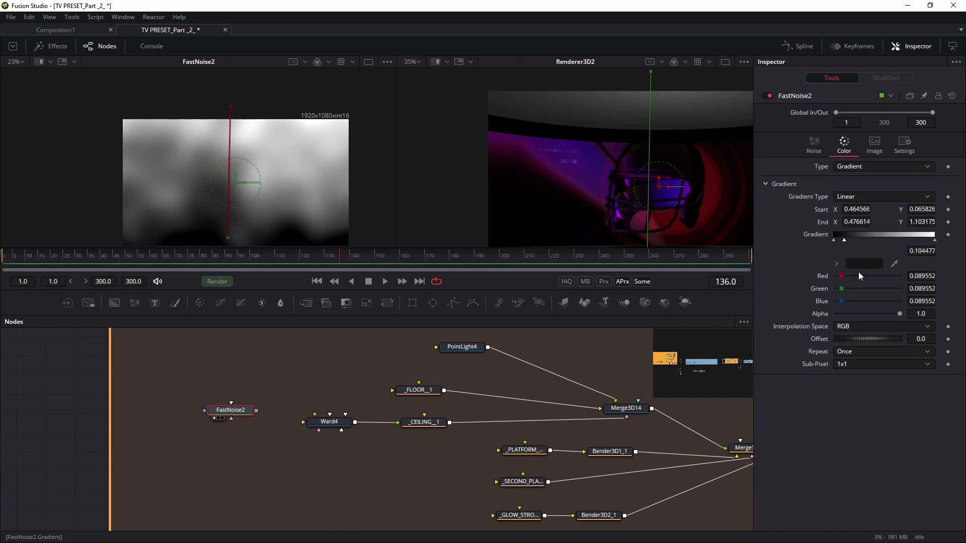
left_click(863, 263)
left_click_drag(599, 239, 602, 265)
left_click(540, 370)
Add another gradient stop at about 0.27 and set its color to the near-black #0d0e10
left_click(861, 236)
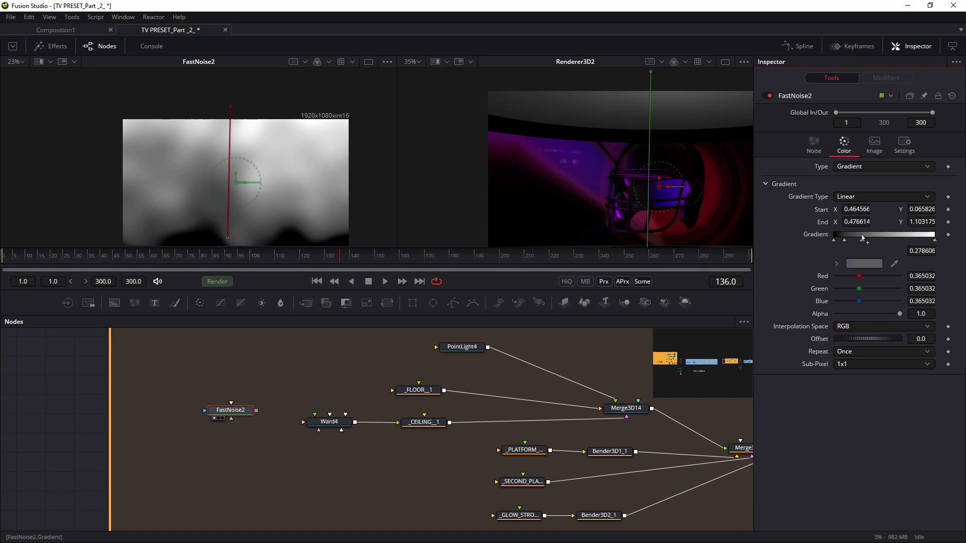
left_click_drag(860, 289, 839, 290)
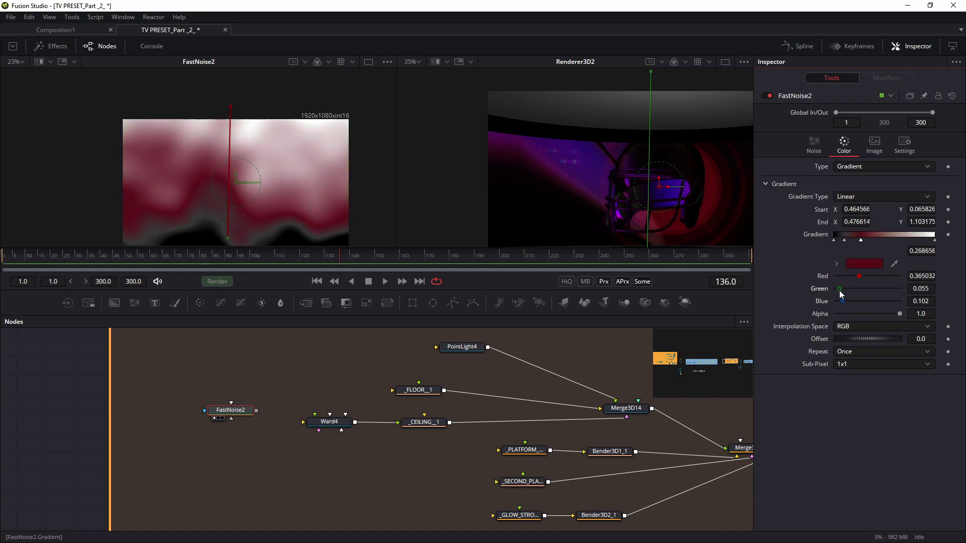
left_click(855, 261)
left_click_drag(605, 263, 603, 276)
left_click(538, 269)
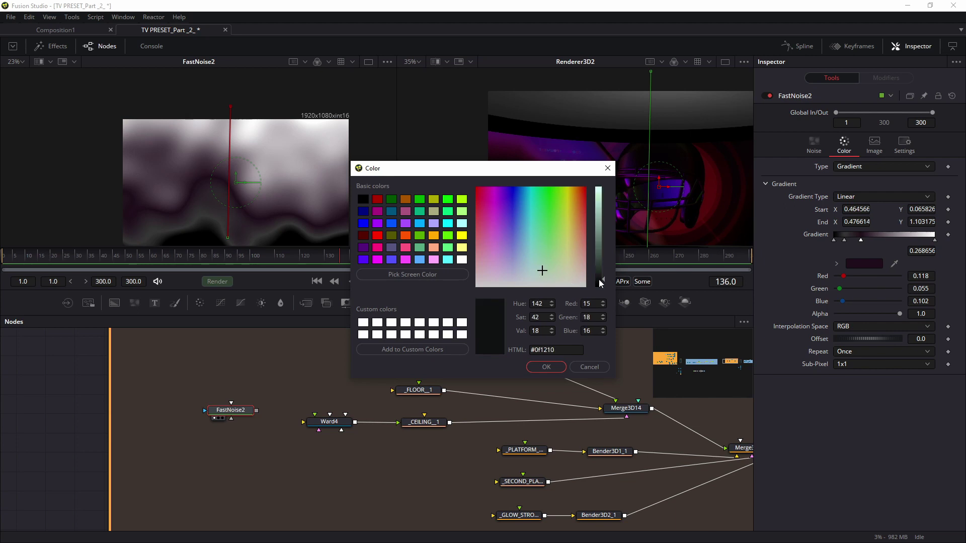
left_click(514, 275)
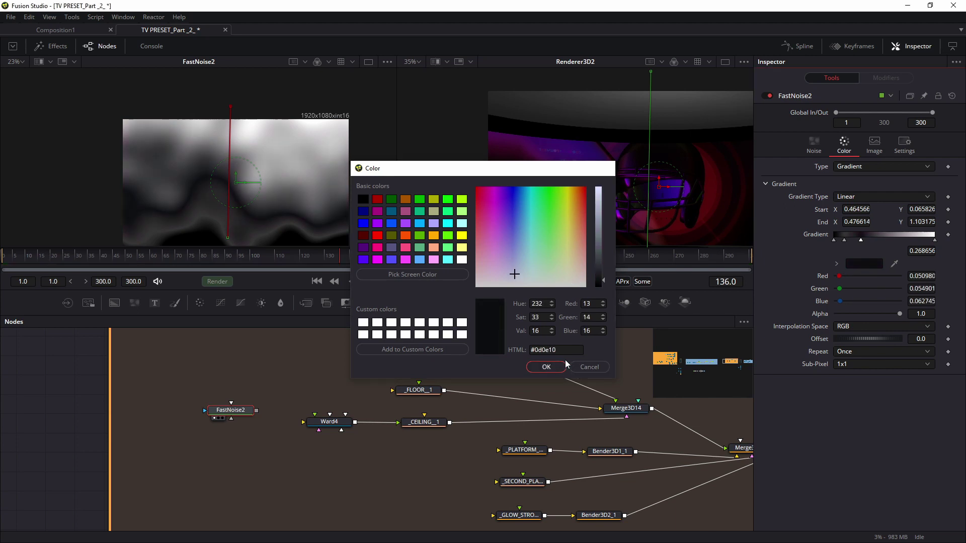
left_click(546, 367)
Add more stops along the brighter part of the gradient and set the final white stop to gray #565656
left_click_drag(874, 235, 936, 243)
left_click(900, 235)
left_click(934, 240)
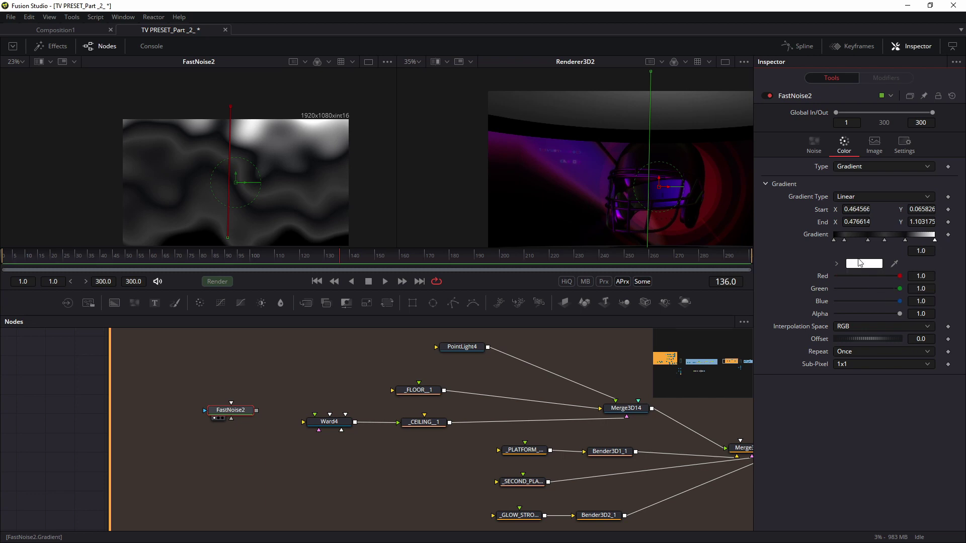
left_click(862, 264)
left_click(599, 253)
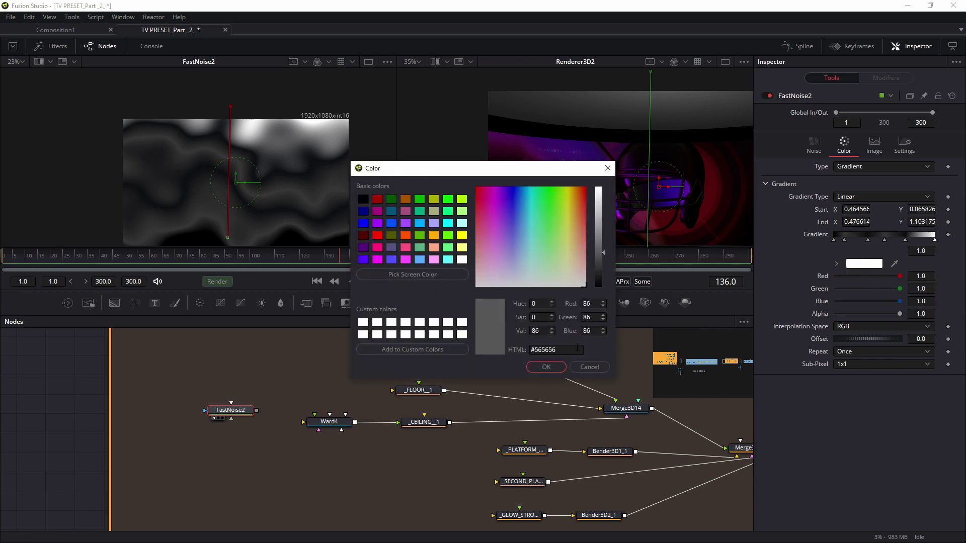
left_click(547, 367)
Set the FastNoise2 noise to Angle 54.8, Detail 3.07 and Contrast 0.7
left_click(814, 143)
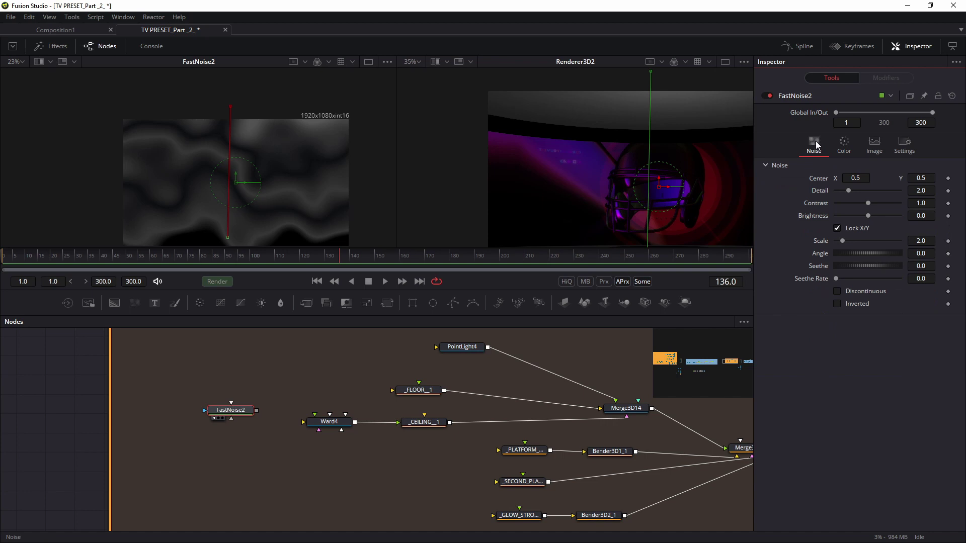
left_click_drag(854, 253, 864, 252)
mouse_move(847, 190)
left_mouse_down()
mouse_move(868, 190)
mouse_move(854, 192)
mouse_move(858, 203)
left_mouse_up()
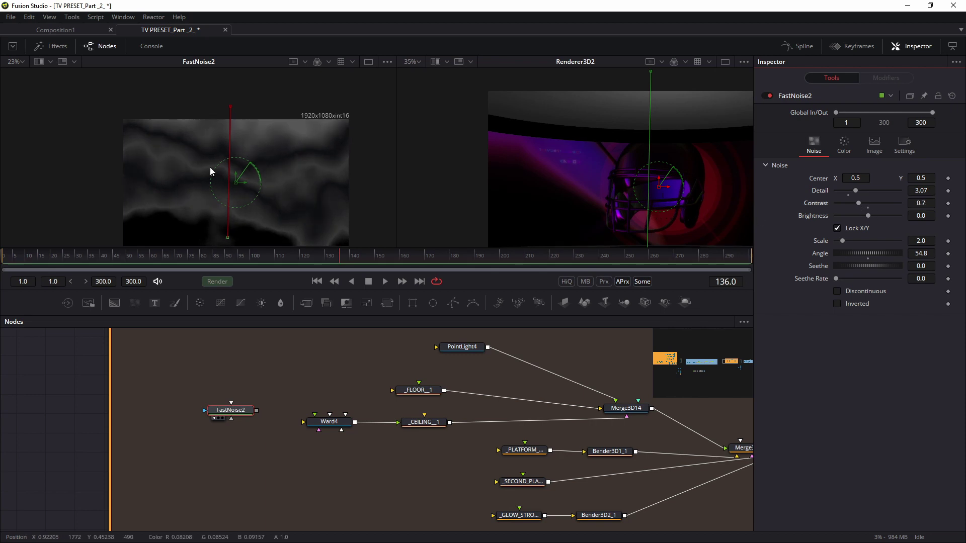
Lower the gradient's start point below the noise image and move the FastNoise2 node away from Ward4
left_click_drag(223, 159, 234, 131)
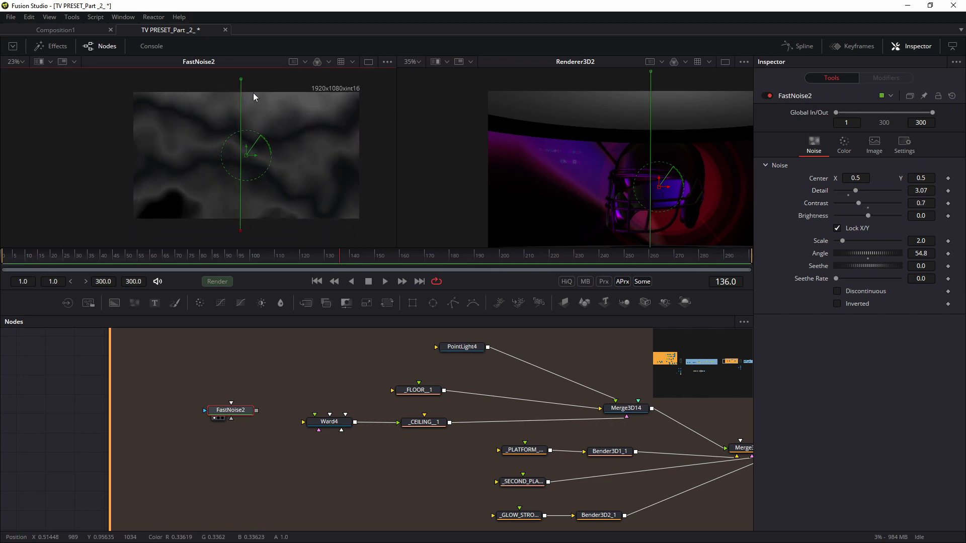
left_click_drag(255, 412, 237, 396)
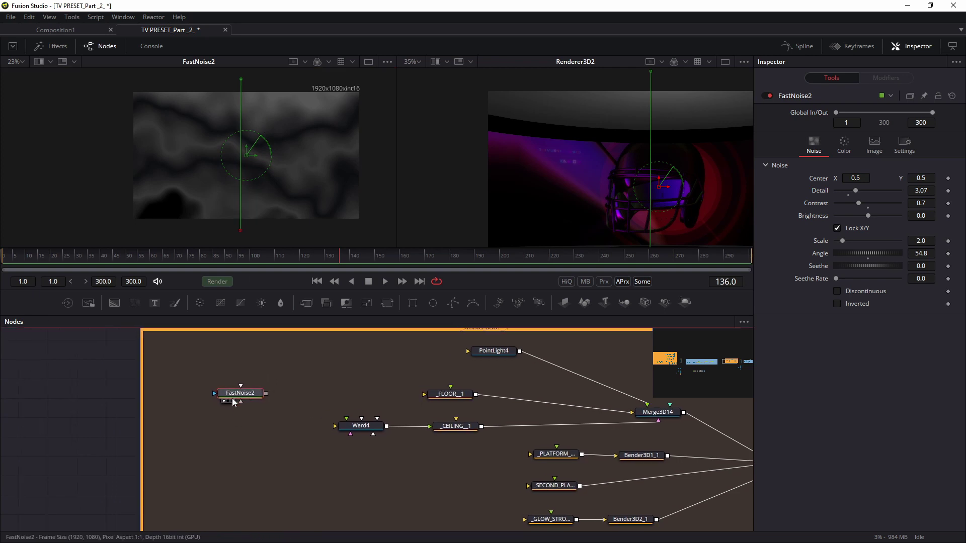
key("shift+space")
type("tran")
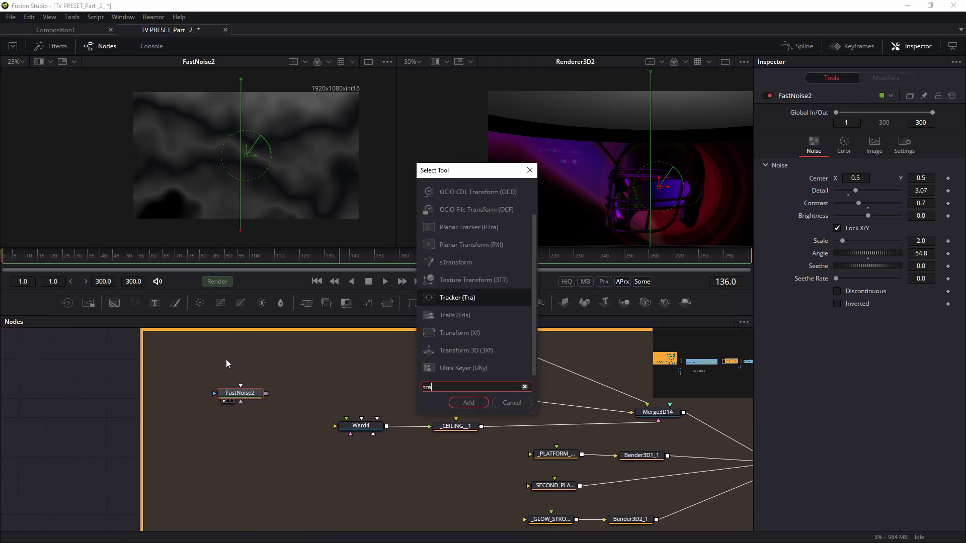
key("Escape")
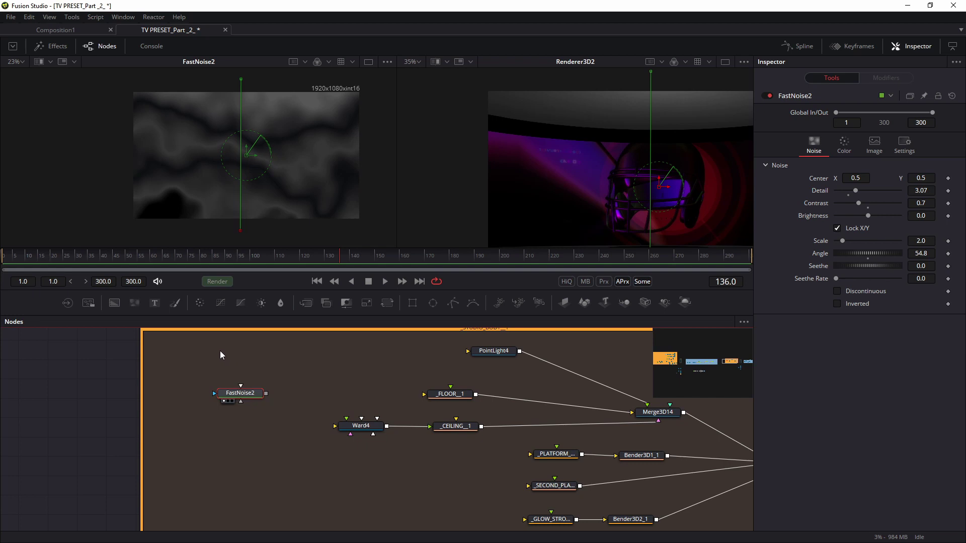
Add a Transform node after FastNoise2 and display it in the first viewer
key("shift+space")
type("tran")
key("Return")
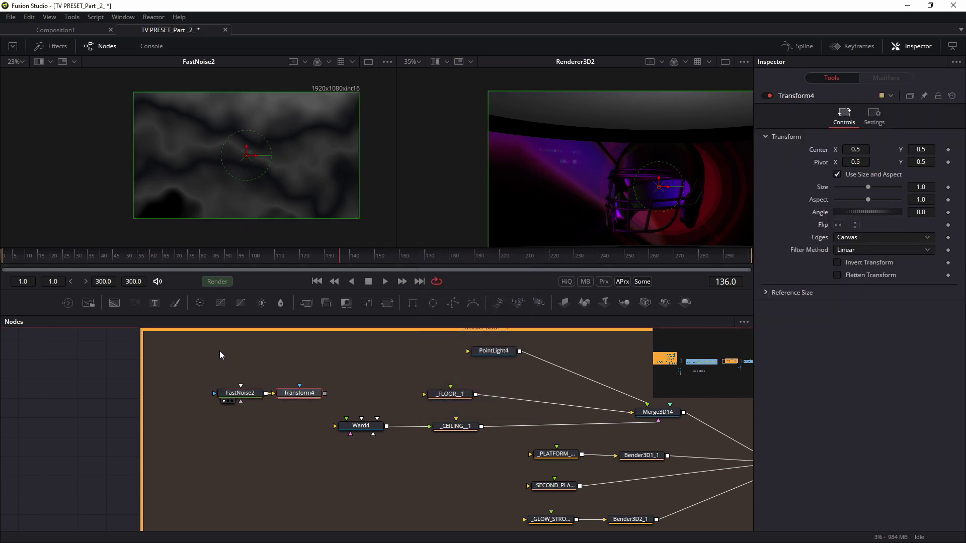
left_click_drag(298, 394, 266, 205)
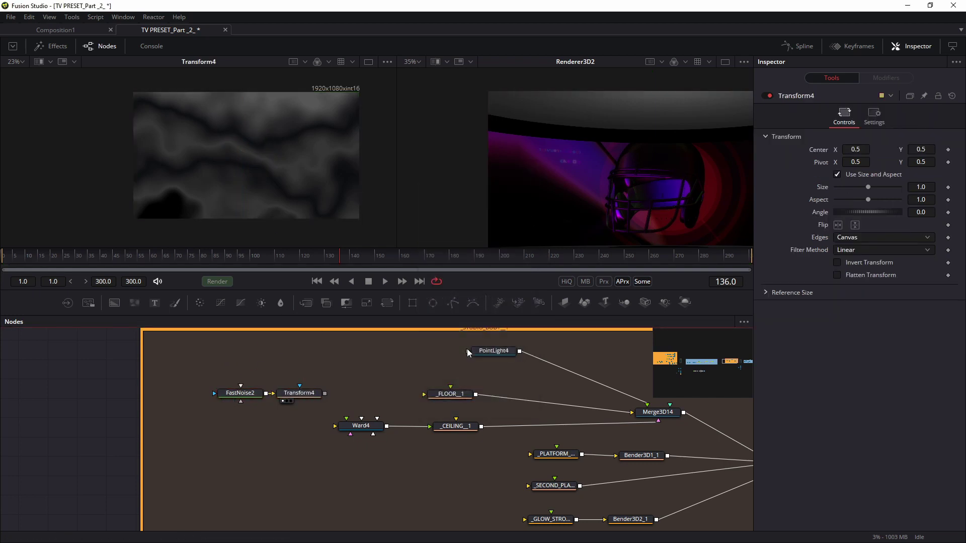
Flip the noise texture horizontally in the Transform4 node
left_click(838, 226)
key("shift+space")
type("re")
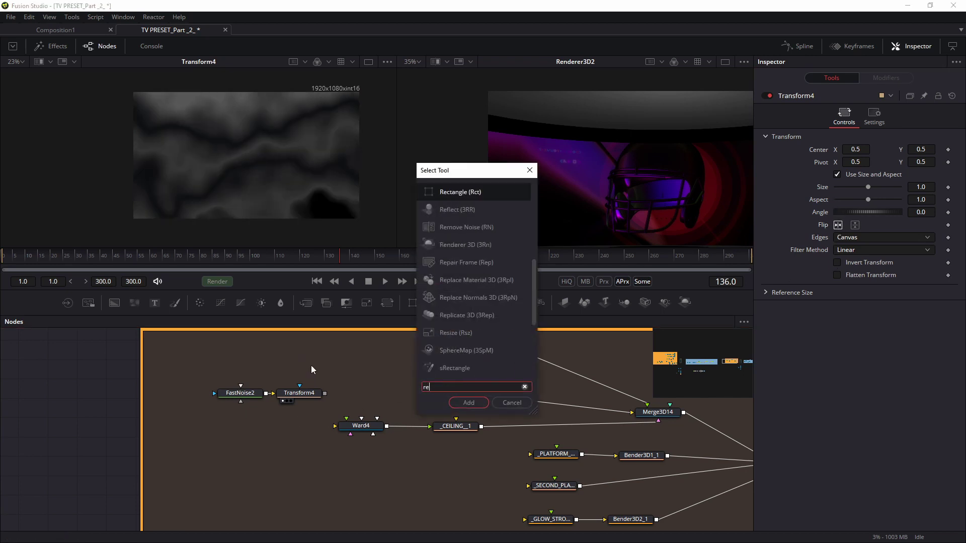
key("Down")
key("Return")
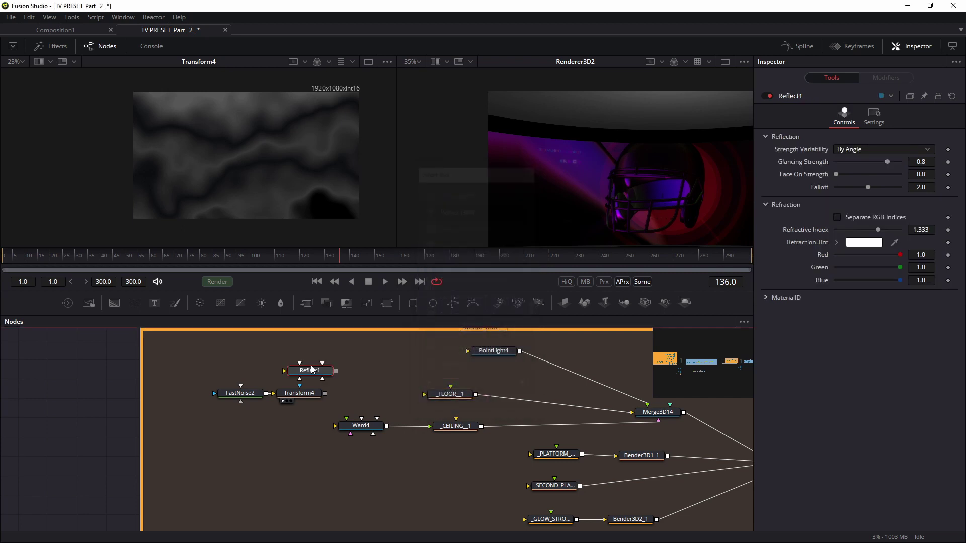
key("Delete")
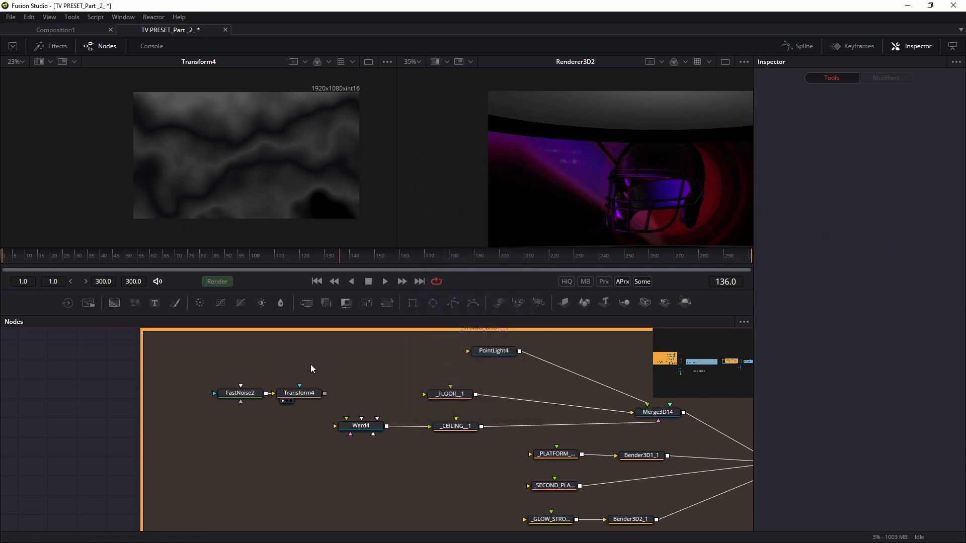
key("space")
key("space")
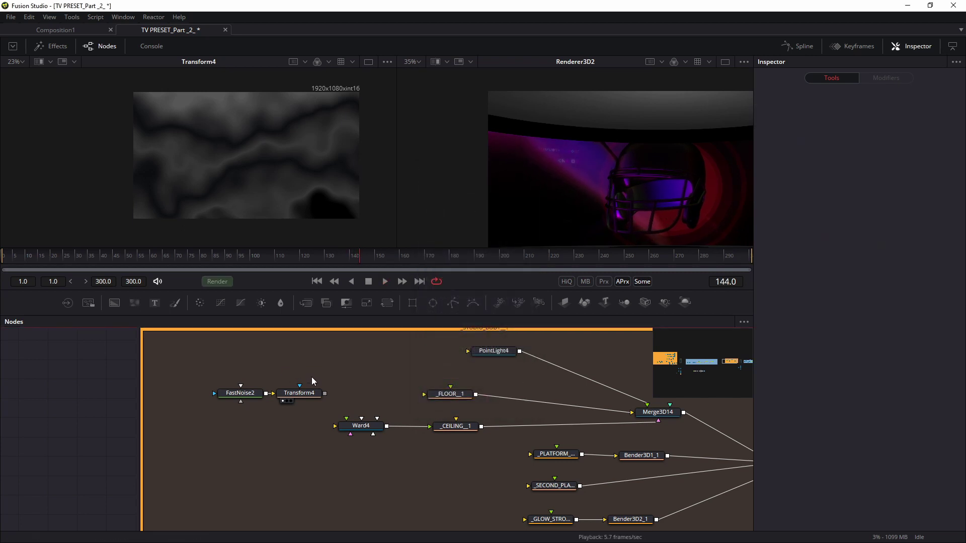
Add a Rectangle mask above Transform4 and connect it to the node's effect mask input
key("shift+space")
type("ren")
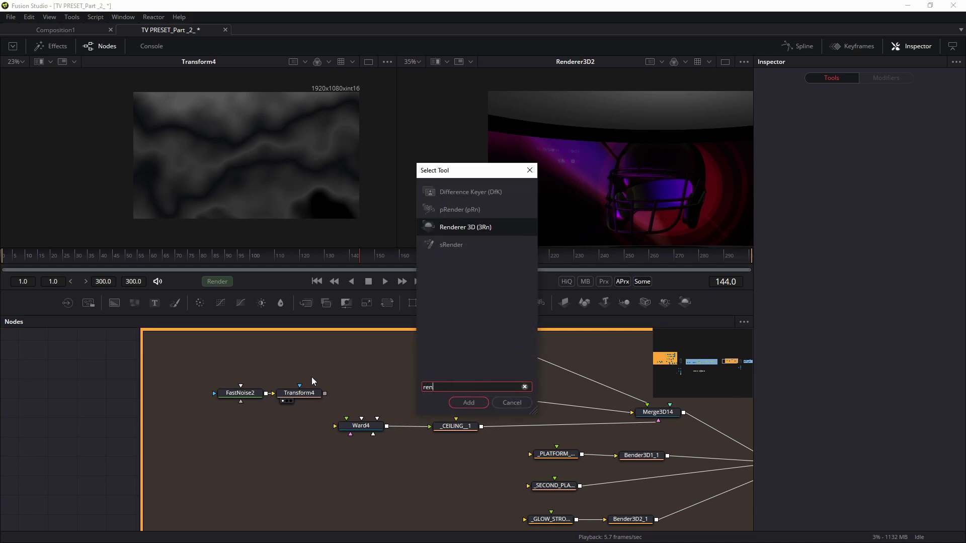
key("BackSpace")
type("c")
key("Down")
key("Up")
key("Return")
left_click_drag(331, 364, 307, 357)
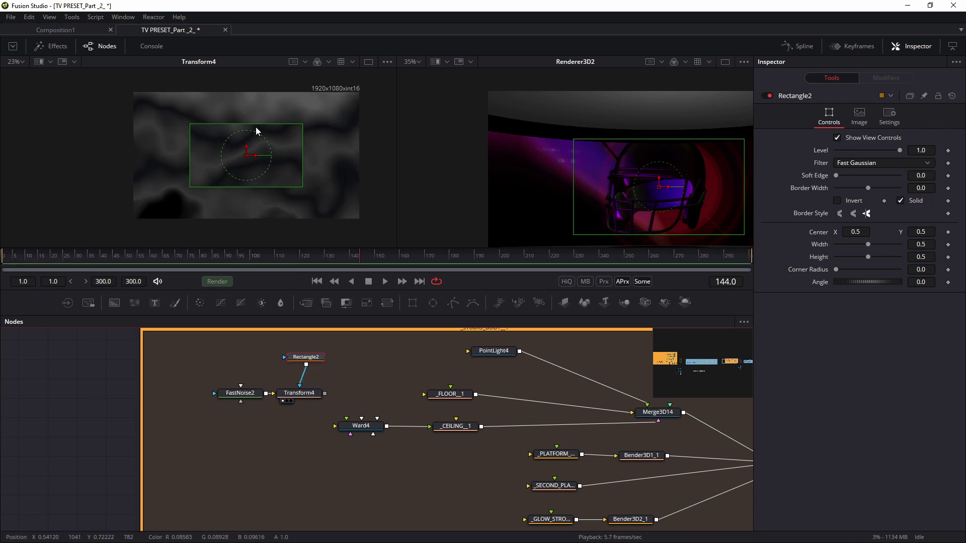
Resize and shift the rectangle mask over the right half of the noise: Center X about 0.756, Width about 0.496, Height about 1.087
left_click_drag(252, 124, 252, 88)
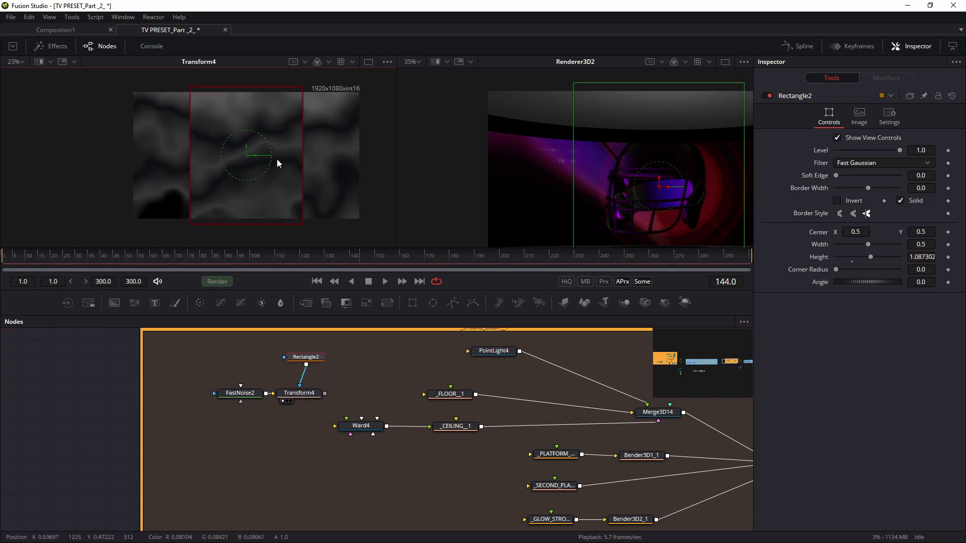
left_click_drag(269, 159, 366, 155)
left_click_drag(312, 356, 300, 356)
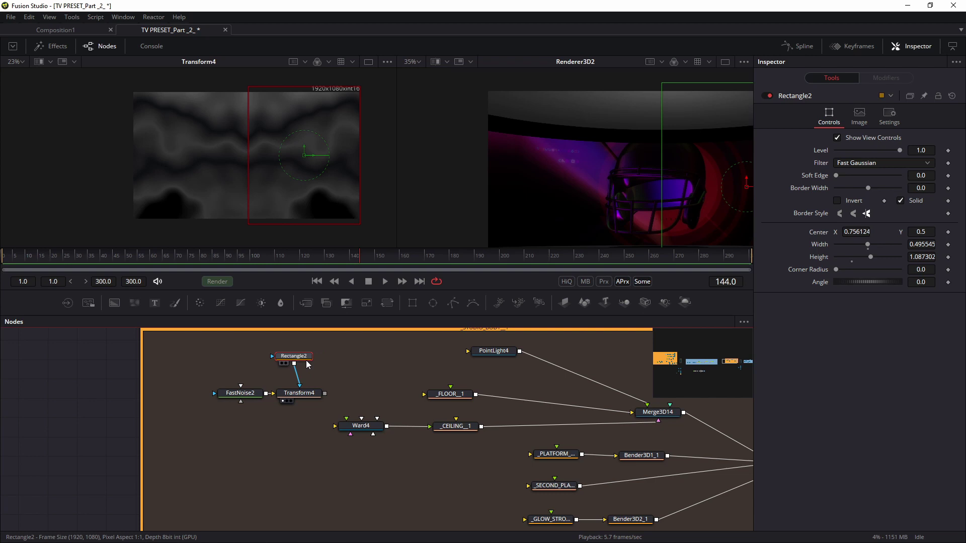
Disconnect the Rectangle2 mask from Transform4 to compare the unmasked noise, and undo the disconnection
left_click(299, 397)
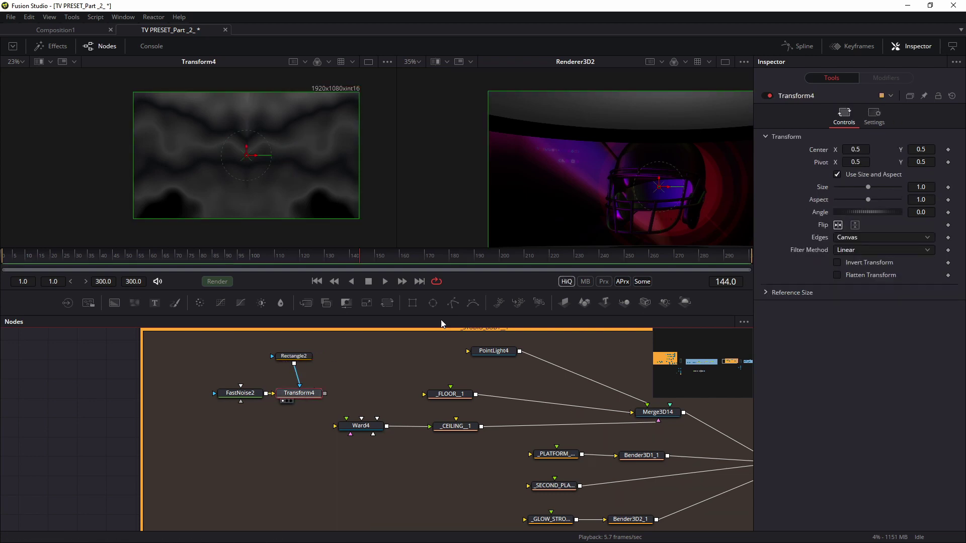
left_click(299, 379)
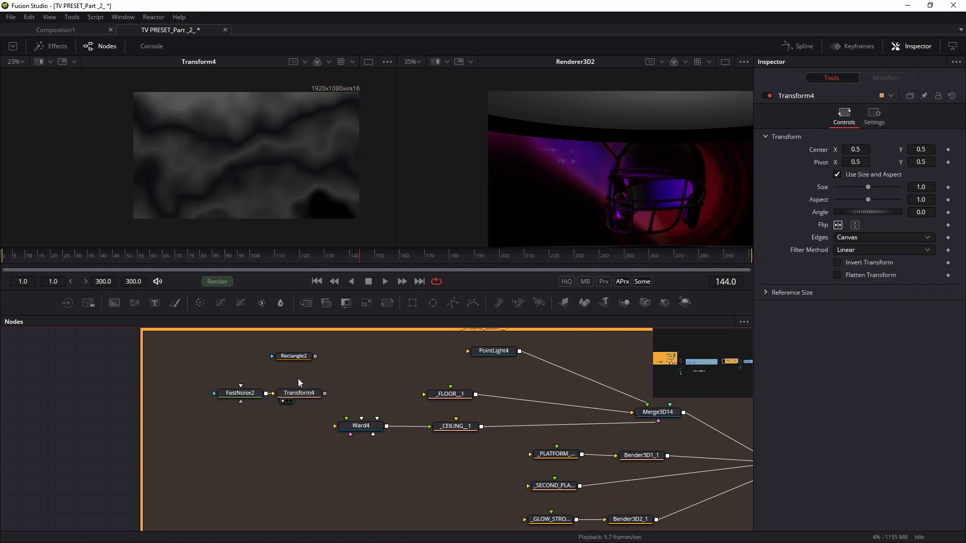
key("ctrl+z")
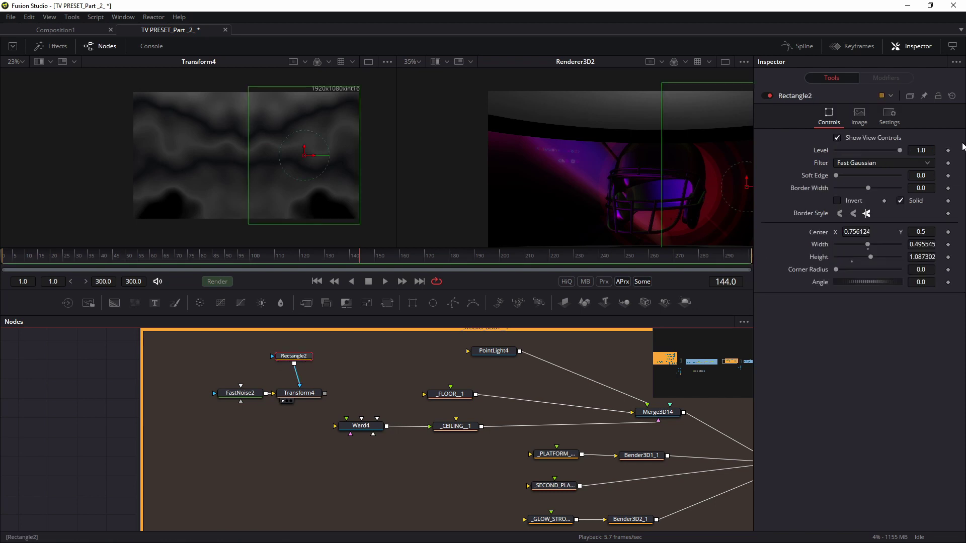
Set the rectangle mask's Soft Edge to about 0.039 and move the noise, transform and mask nodes beside Ward4
left_click_drag(842, 174, 849, 174)
left_click_drag(211, 354, 330, 431)
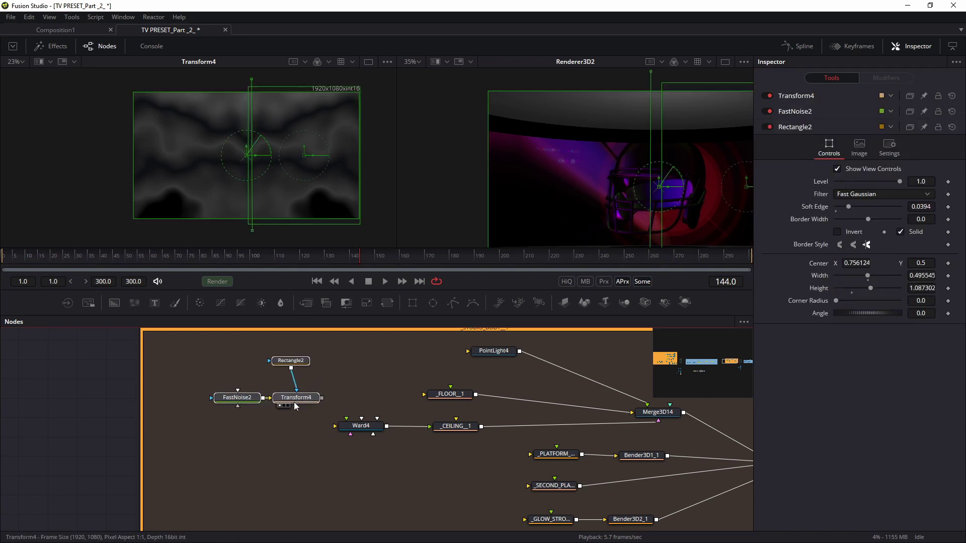
left_click_drag(299, 393, 273, 431)
Connect Transform4 to Ward4's diffuse colour input and display the Ward4 material in the first viewer
left_click(319, 396)
left_click_drag(299, 431, 359, 426)
left_click_drag(359, 426, 355, 408)
left_click_drag(323, 330, 252, 171)
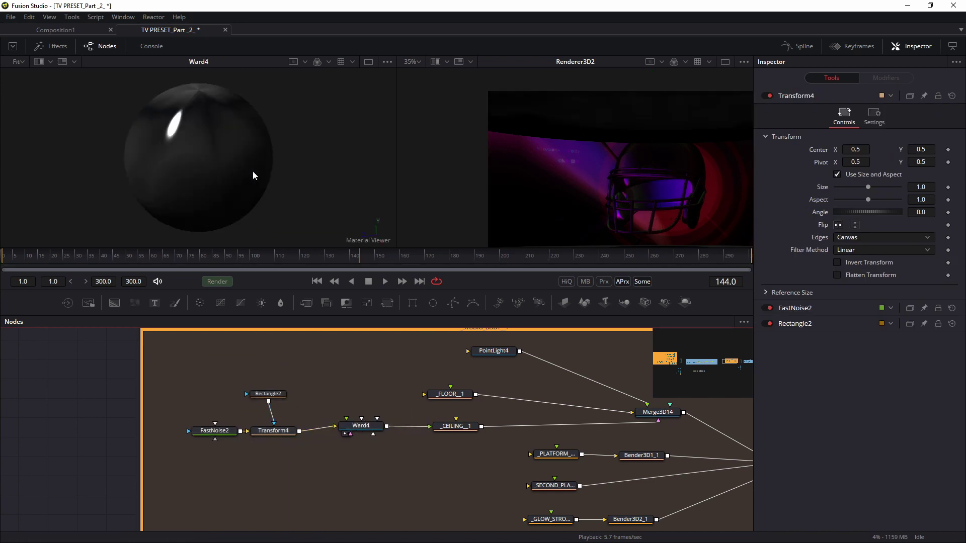
left_click_drag(670, 171, 607, 128)
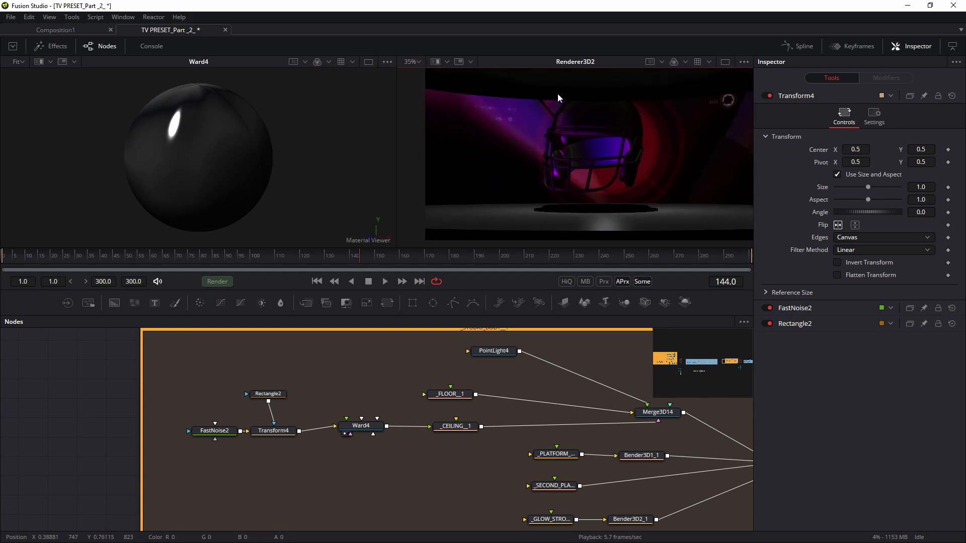
left_click_drag(360, 426, 360, 429)
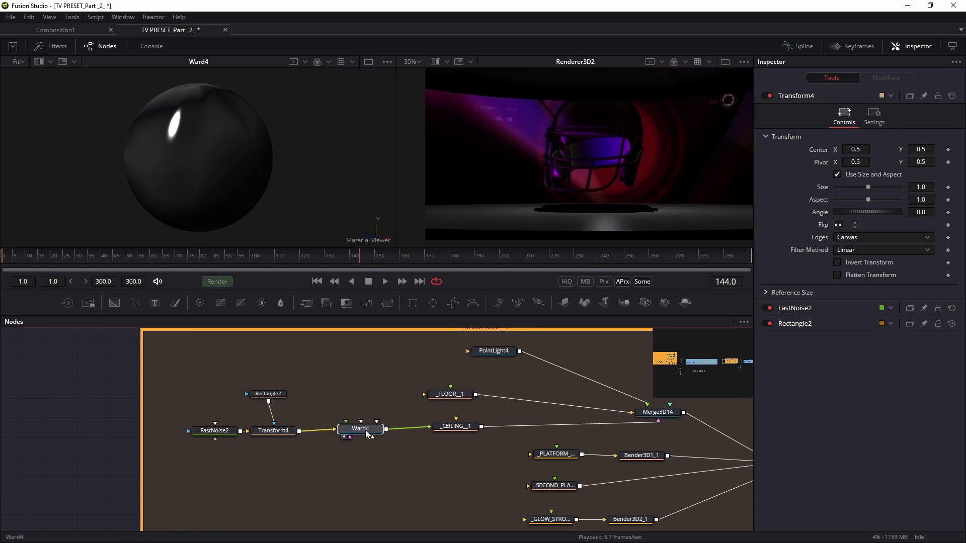
Select PointLight4 and display Merge3D1_1 in the first viewer, examining the ceiling's underside
left_click_drag(552, 402, 340, 400)
left_click_drag(324, 365, 358, 398)
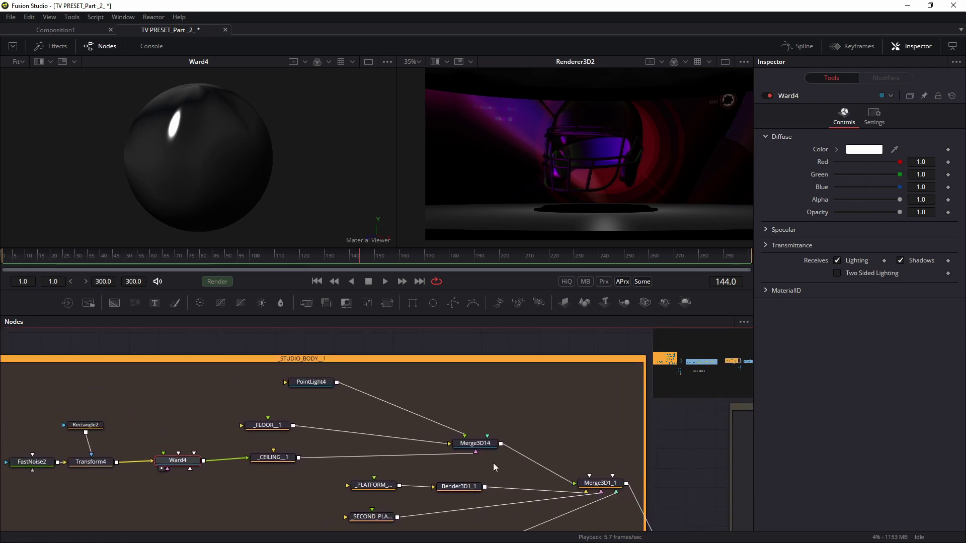
scroll(547, 449, "down", 2)
left_click_drag(548, 448, 517, 402)
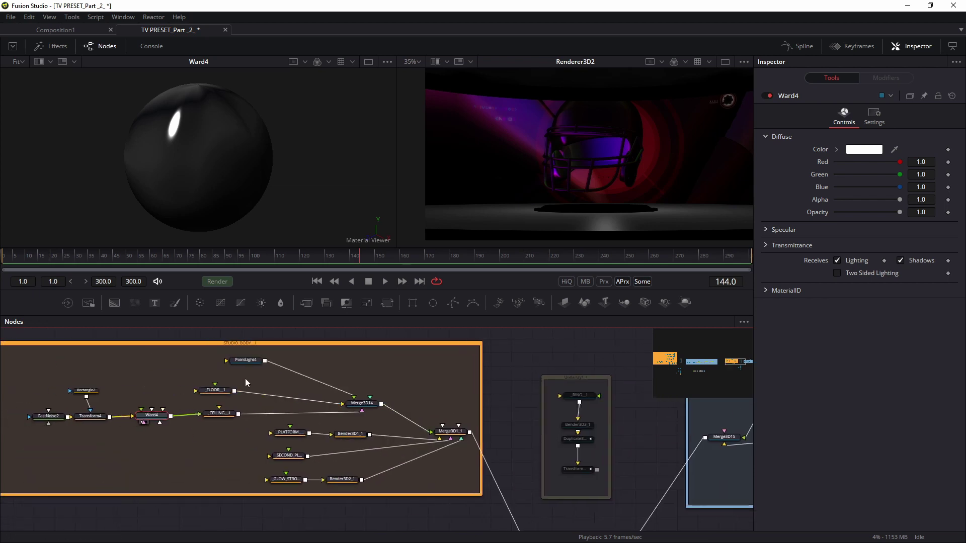
left_click(254, 360)
left_click_drag(453, 430, 153, 167)
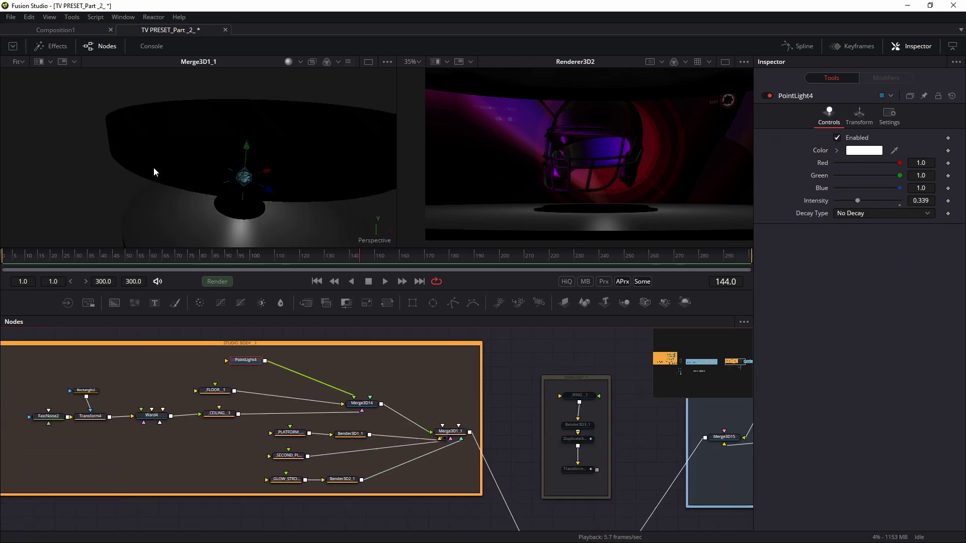
left_click_drag(253, 174, 267, 190)
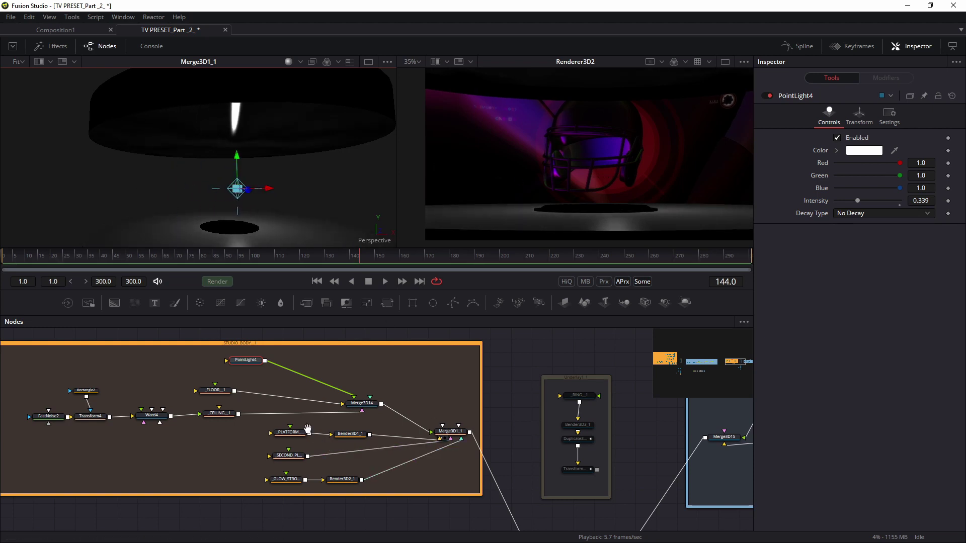
Enable Two Sided Lighting on Ward4 and set its specular Spread U to 0.2
scroll(308, 424, "left", 3)
left_click_drag(309, 392, 315, 391)
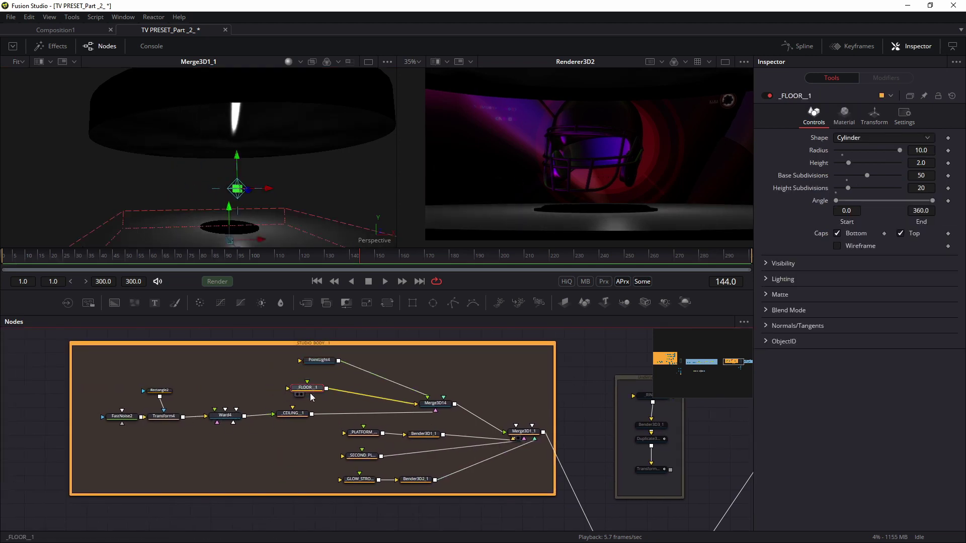
left_click(237, 419)
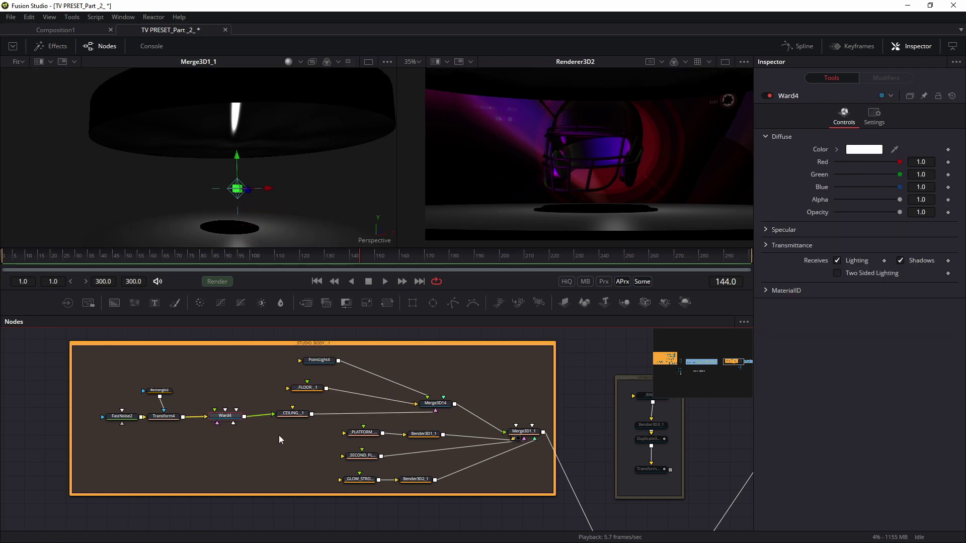
scroll(279, 435, "up", 2)
left_click(837, 273)
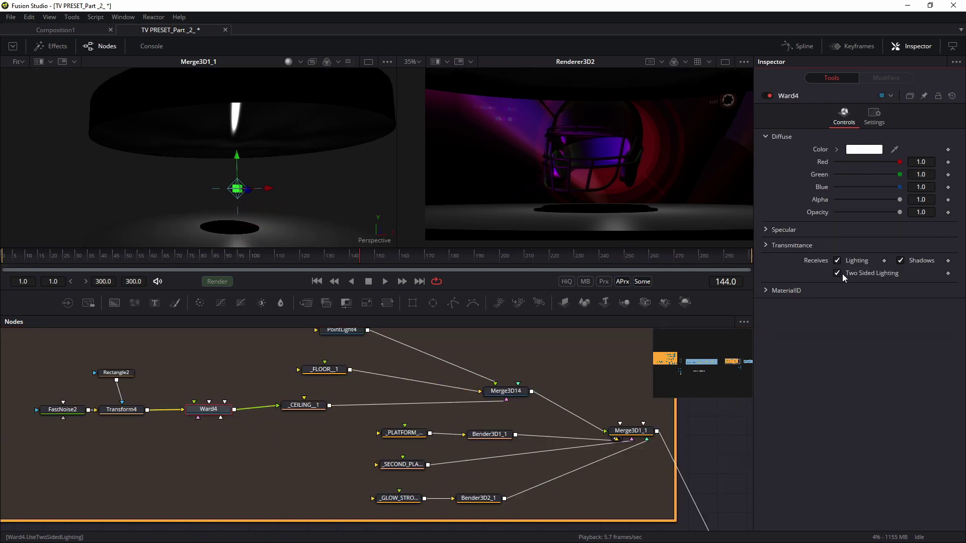
left_click(783, 230)
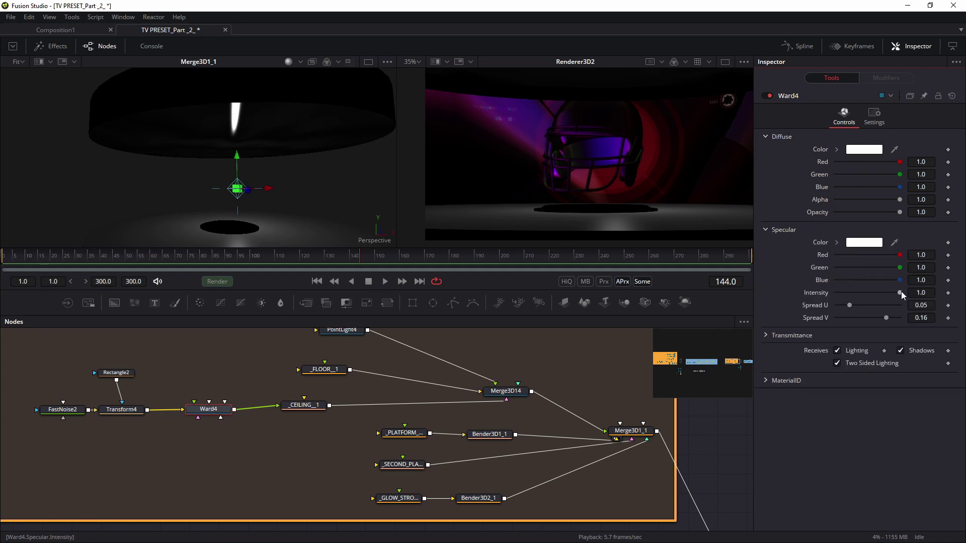
left_click_drag(850, 306, 901, 306)
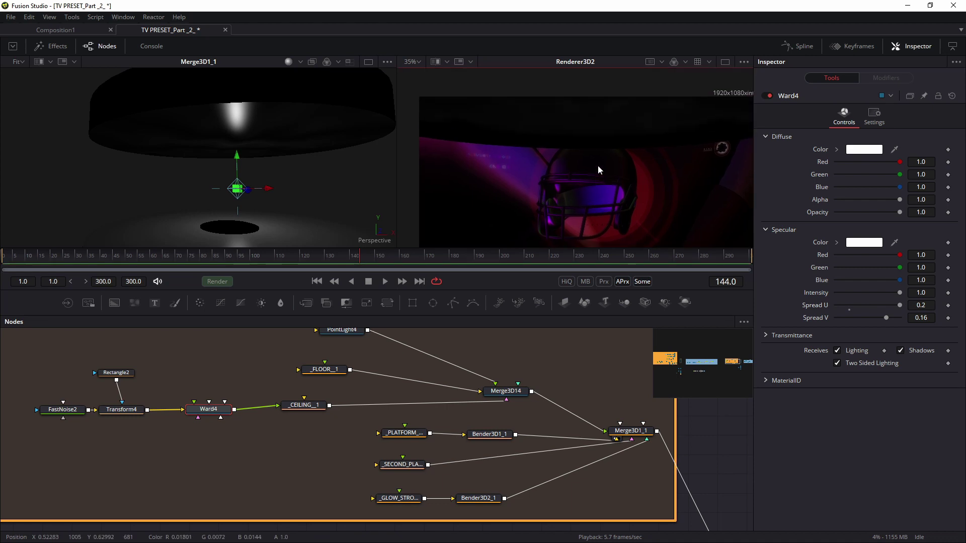
left_click_drag(598, 166, 602, 141)
Disconnect _CEILING__1 from Merge3D14 and move Merge3D14 close to PointLight4 and _FLOOR__1
left_click_drag(287, 395, 377, 408)
left_click_drag(246, 431, 239, 433)
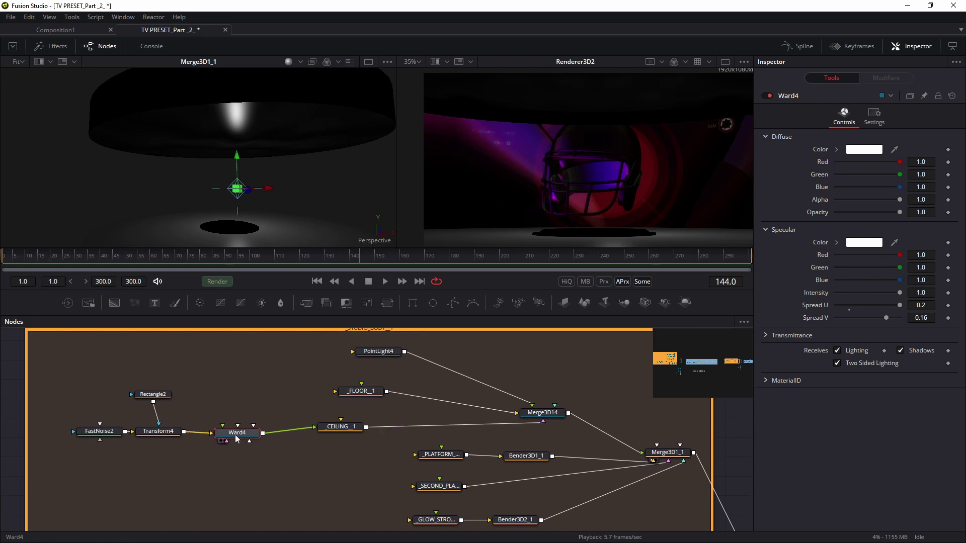
left_click_drag(341, 427, 330, 437)
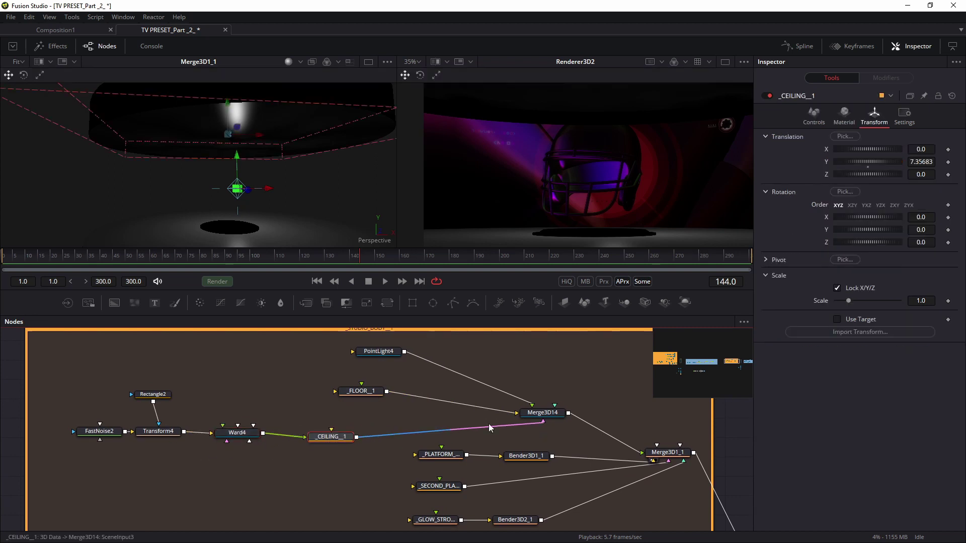
left_click(542, 415)
left_click_drag(520, 424, 461, 388)
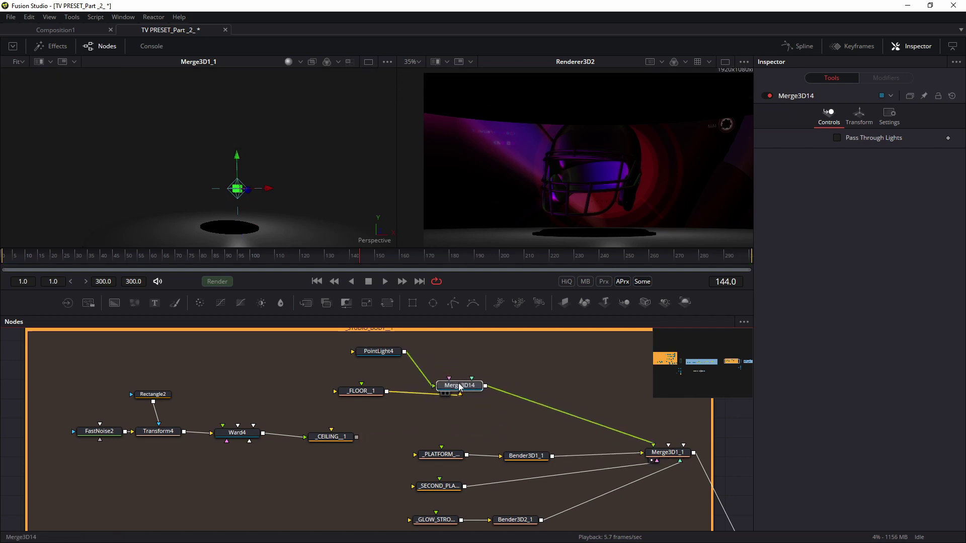
Add a Merge 3D node after _CEILING__1 and connect its output to Merge3D1_1
left_click(337, 437)
key("shift+space")
type("mer")
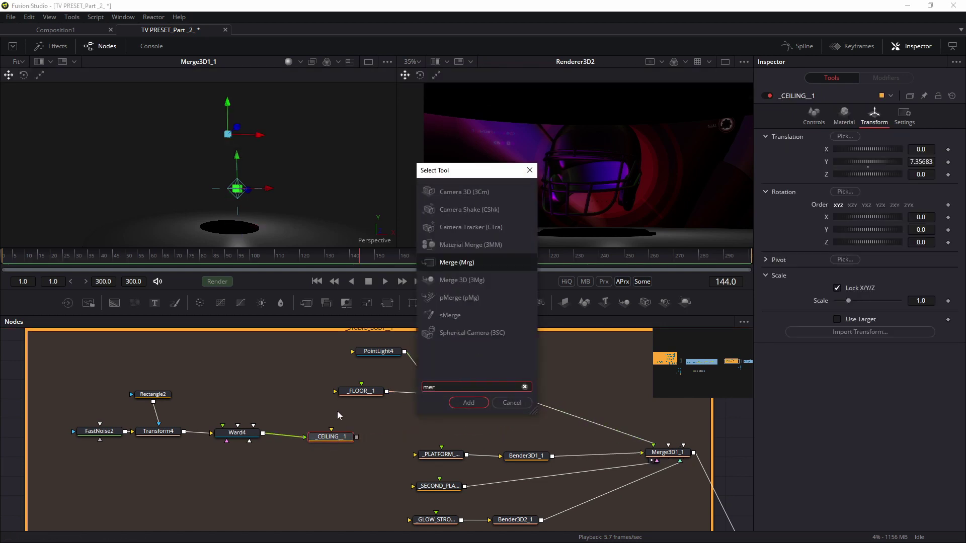
key("Escape")
key("shift+space")
type("rec")
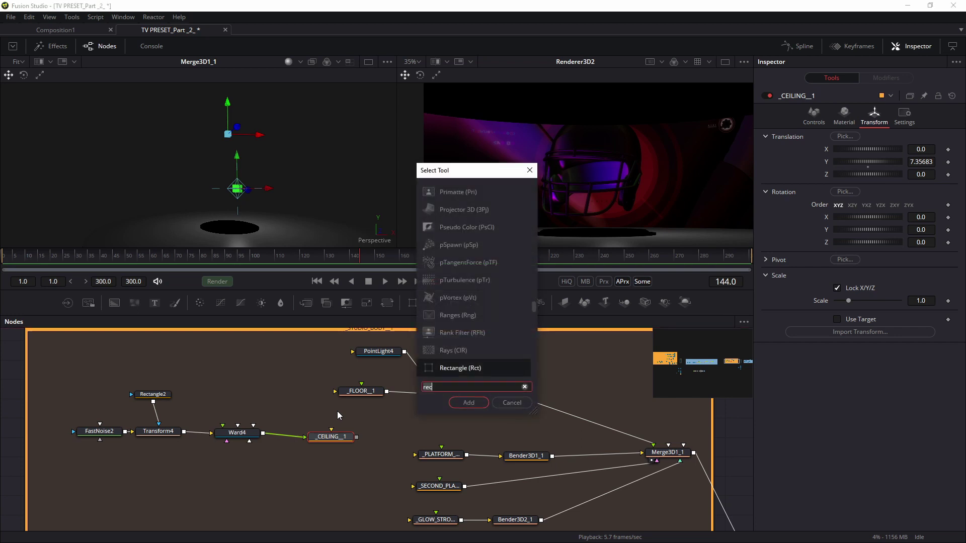
type("mer")
key("Down")
key("Return")
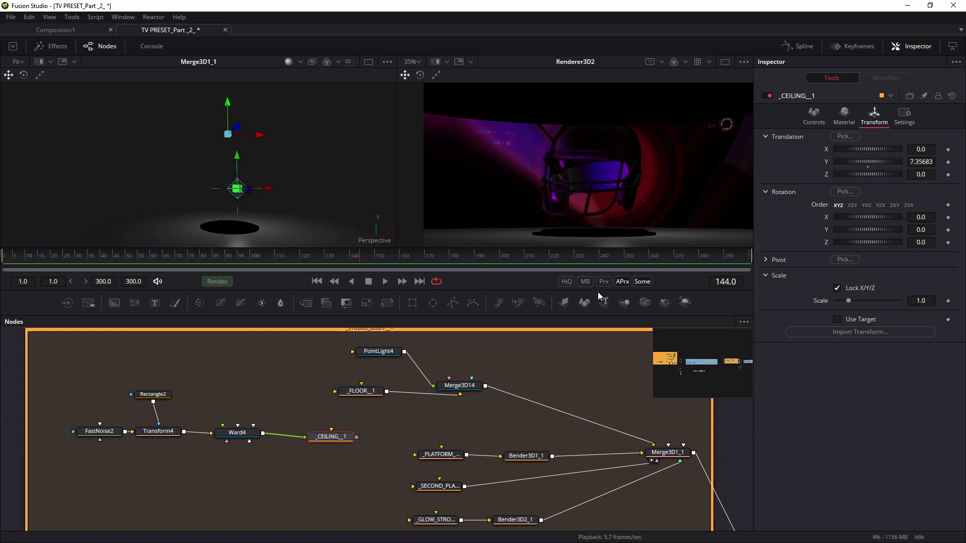
left_click_drag(415, 436, 667, 452)
mouse_move(391, 438)
left_mouse_down()
mouse_move(319, 433)
mouse_move(381, 433)
left_mouse_up()
Move the PointLight4, _FLOOR__1 and Merge3D14 group aside, and add a Point Light connected to the ceiling's Merge3D16
left_click_drag(330, 353, 609, 388)
key("shift+space")
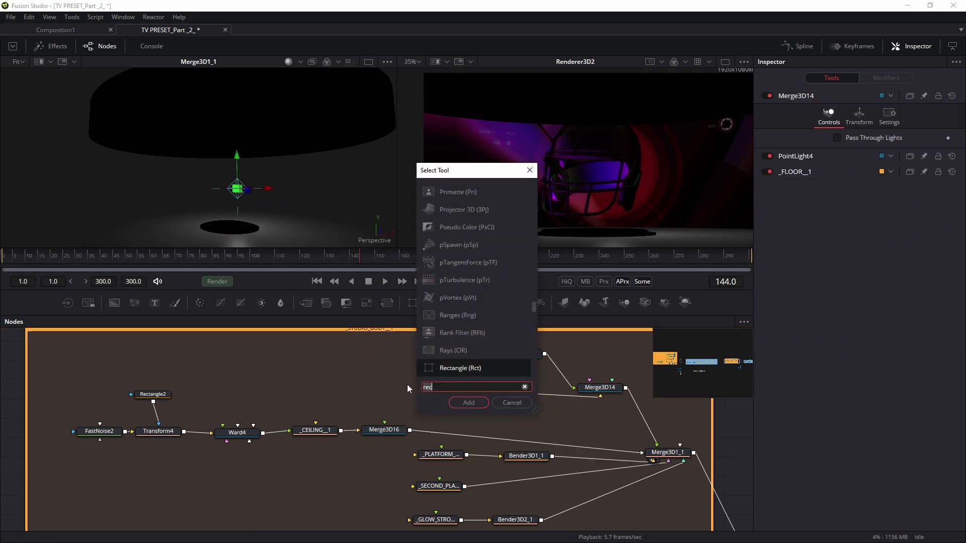
type("po")
key("Return")
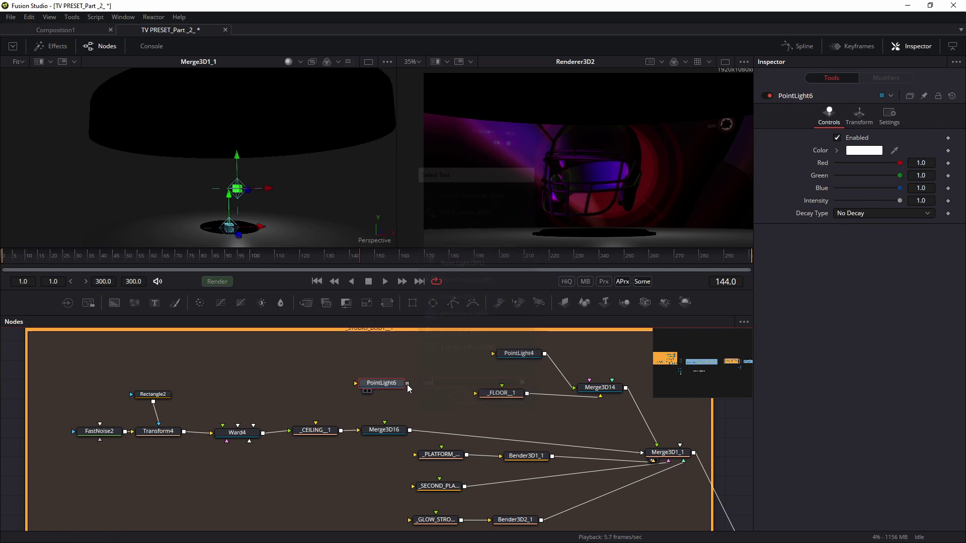
left_click_drag(407, 383, 384, 429)
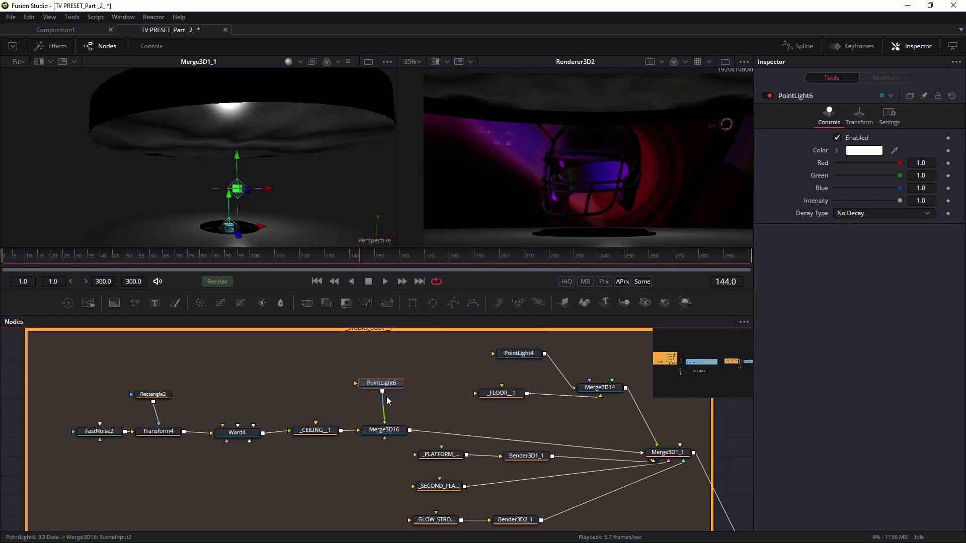
Lower PointLight6 away from the ceiling toward the floor and display Merge3D16 to check the ceiling lighting
scroll(595, 134, "down", 2)
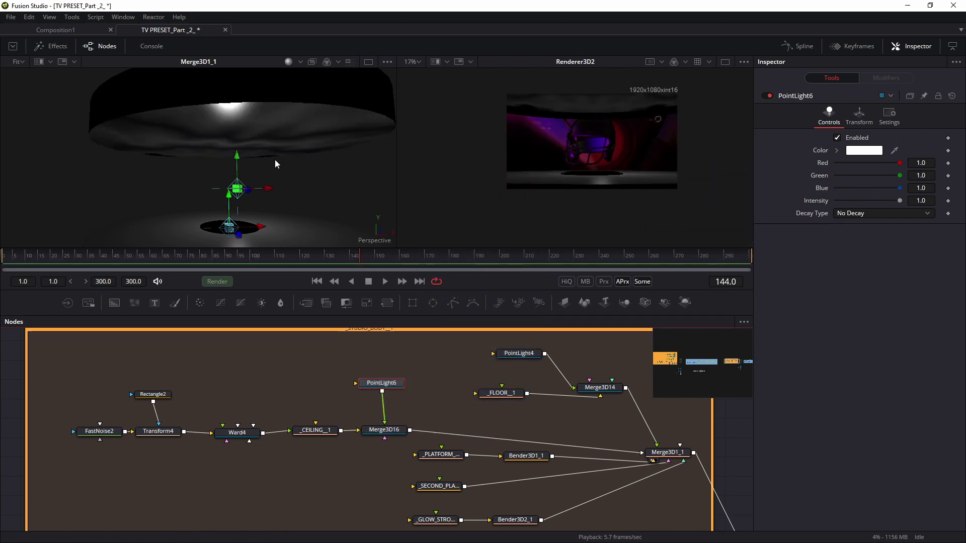
left_click_drag(381, 383, 372, 388)
left_click_drag(237, 162, 240, 186)
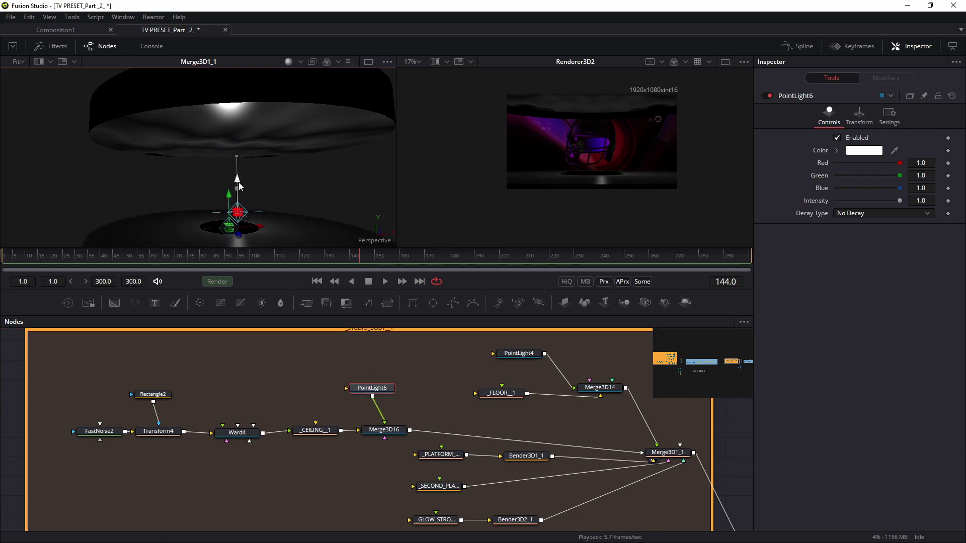
left_click_drag(384, 430, 246, 137)
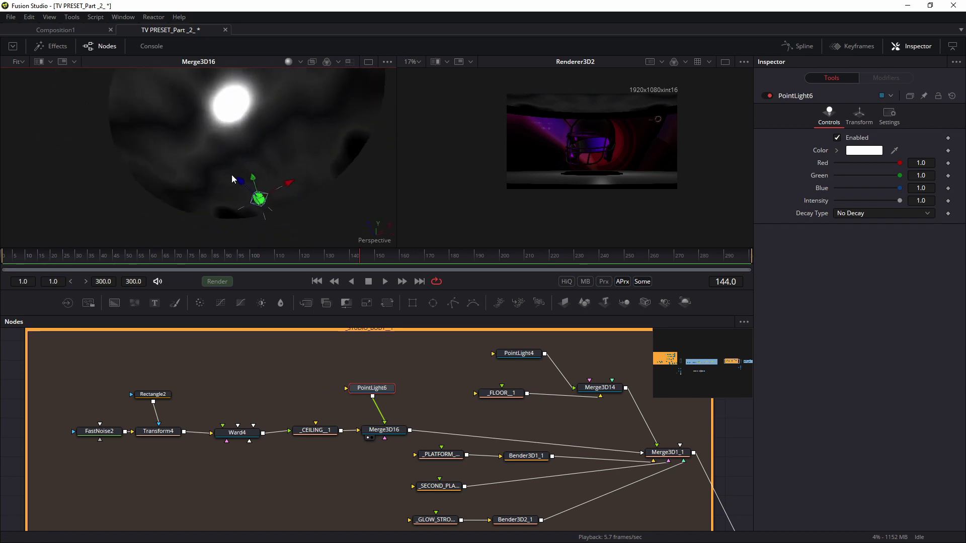
left_click_drag(253, 185, 352, 181)
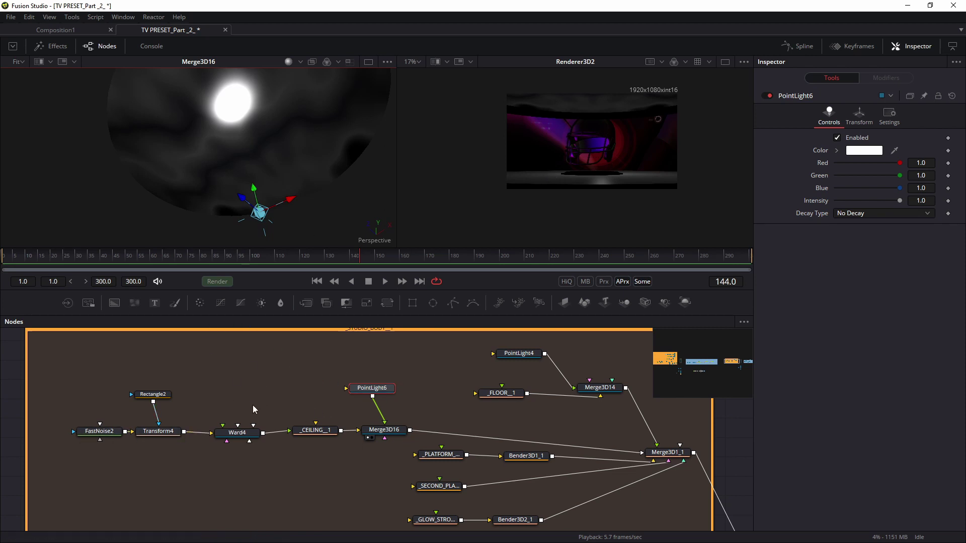
left_click(254, 373)
key("shift+space")
type("fast")
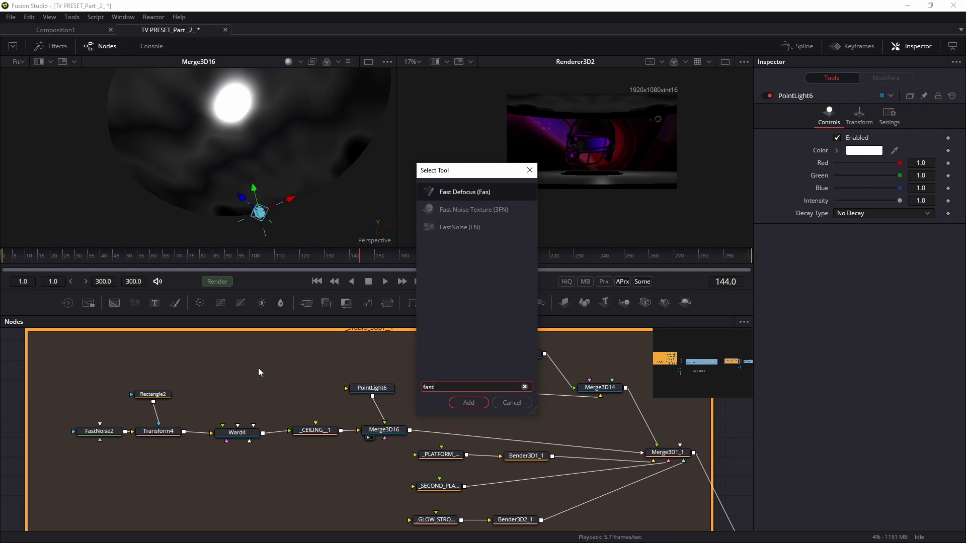
type("\\")
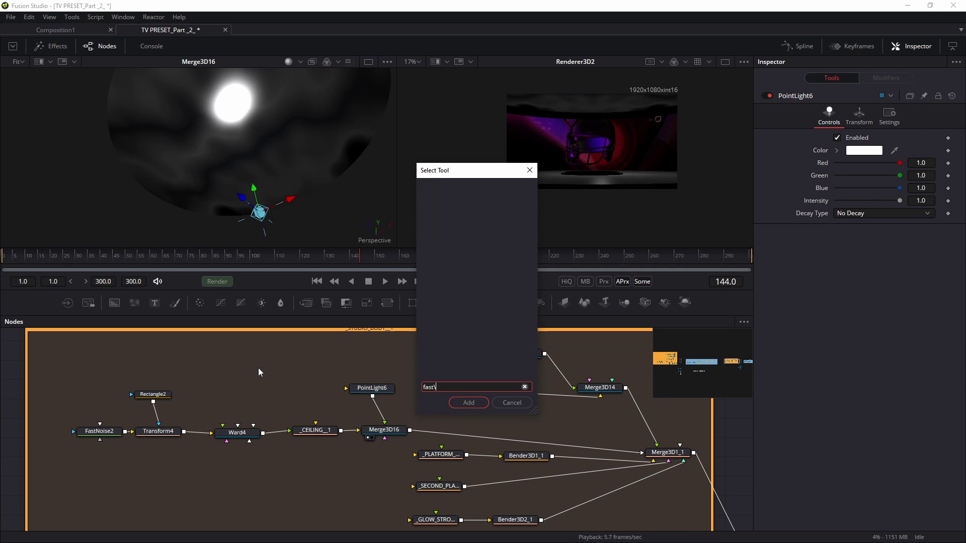
key("BackSpace")
key("Return")
left_click_drag(253, 377, 233, 183)
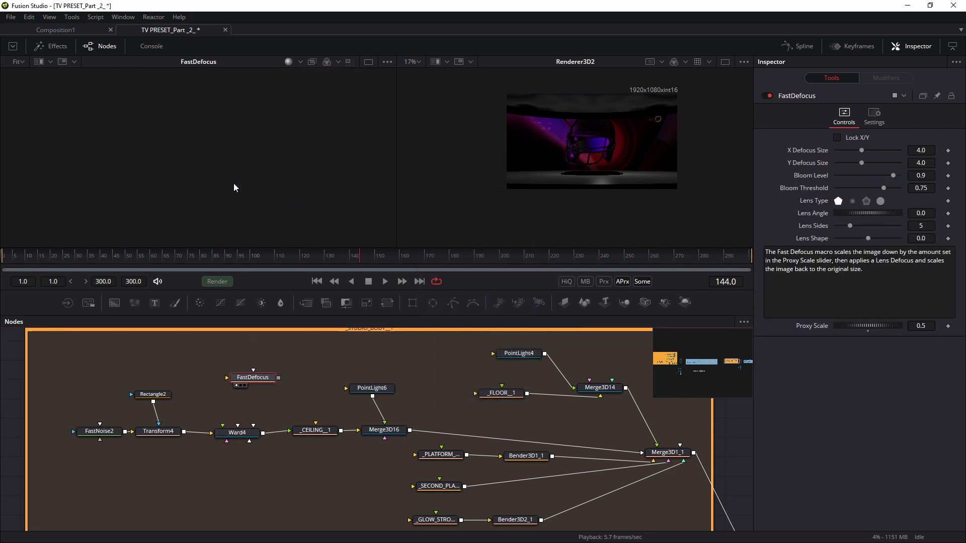
left_click_drag(284, 364, 230, 396)
key("Delete")
Add a FastNoise node above Ward4 and display it in the first viewer
key("shift+space")
type("fast")
key("Down")
key("Down")
key("Return")
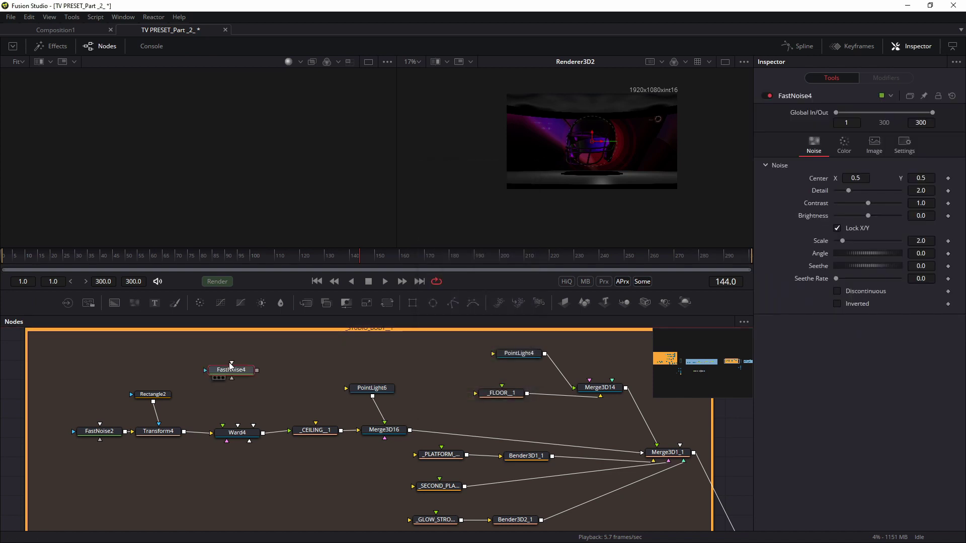
key("1")
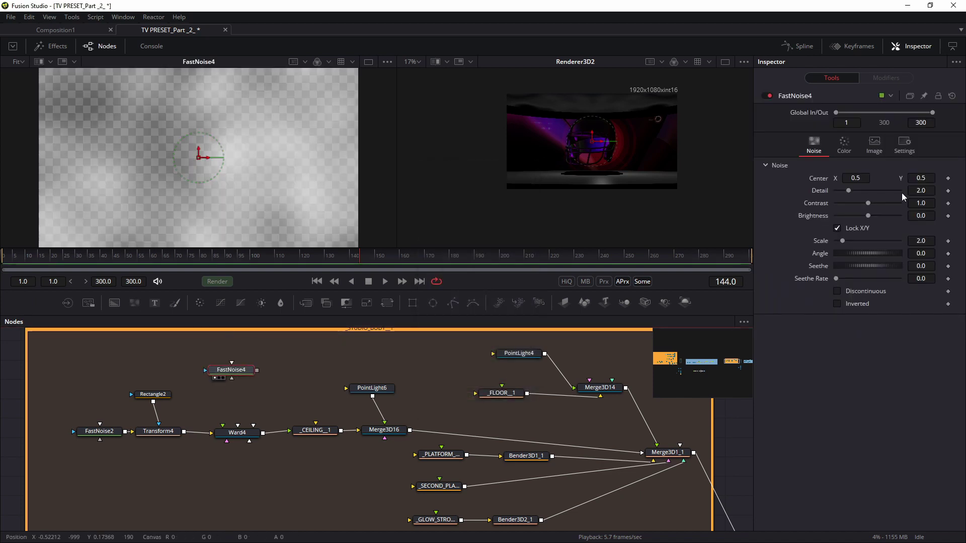
Unlock the X/Y scale of FastNoise4 and set its X Scale to 100
left_click(837, 228)
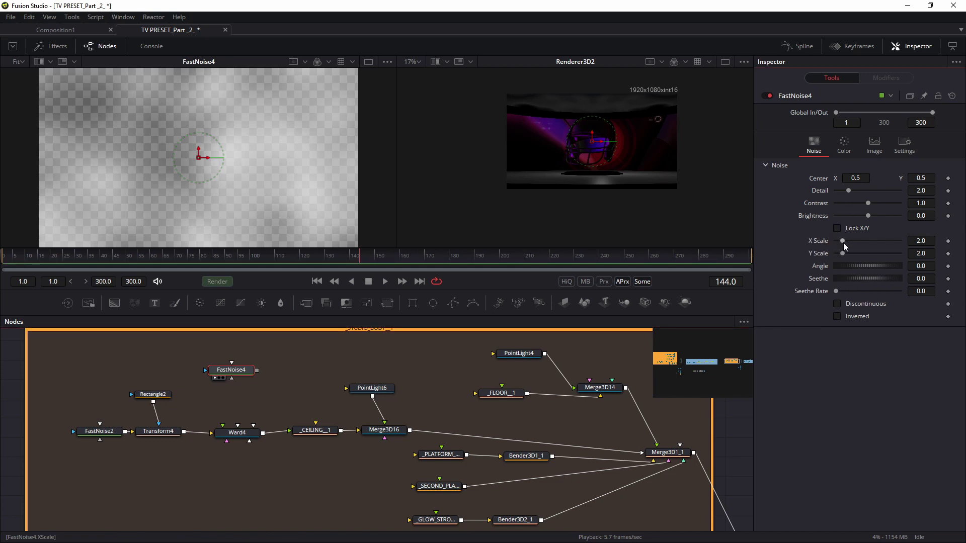
left_click_drag(843, 243, 900, 241)
double_click(933, 241)
type("100")
key("Tab")
key("Tab")
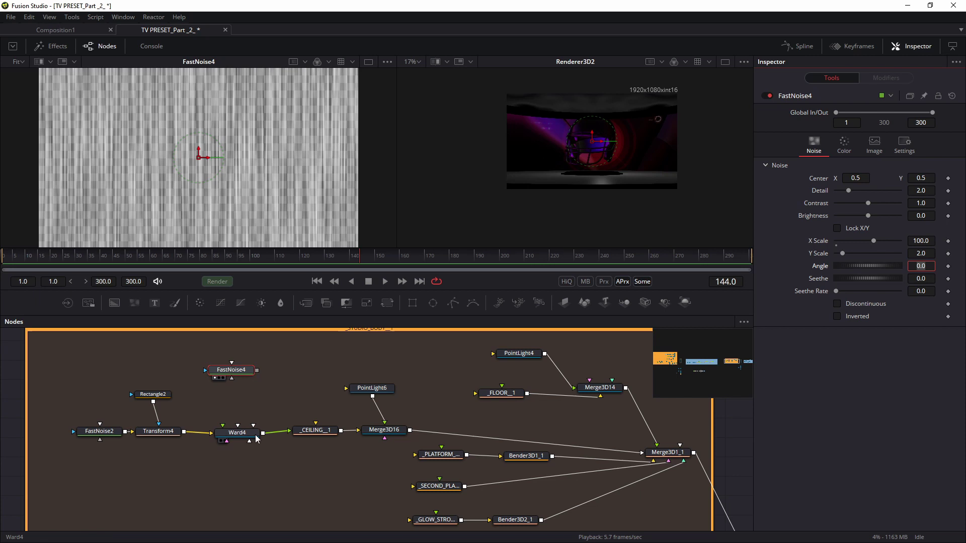
Connect FastNoise4 to Ward4's Specular Intensity Material input and display Ward4 in the first viewer
left_click_drag(256, 371, 243, 435)
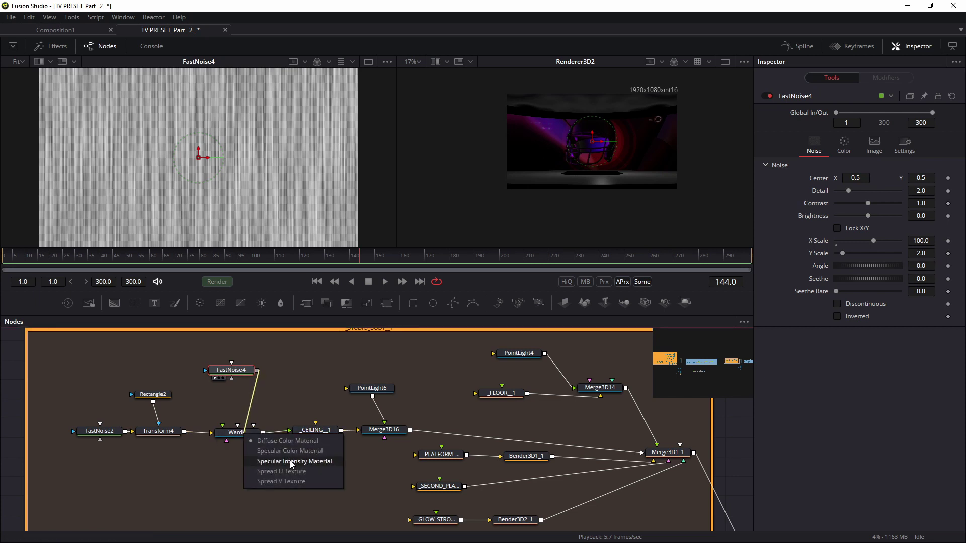
left_click(289, 460)
key("1")
left_click_drag(202, 142, 170, 120)
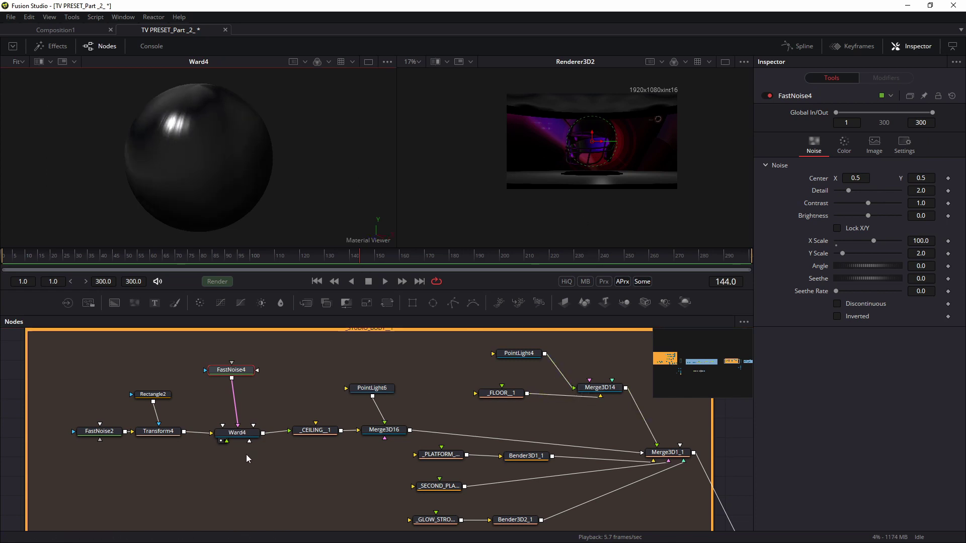
Examine the ceiling and floor reflections in Merge3D1_1 and the ceiling in the Renderer3D2 output
left_click_drag(667, 453, 513, 380)
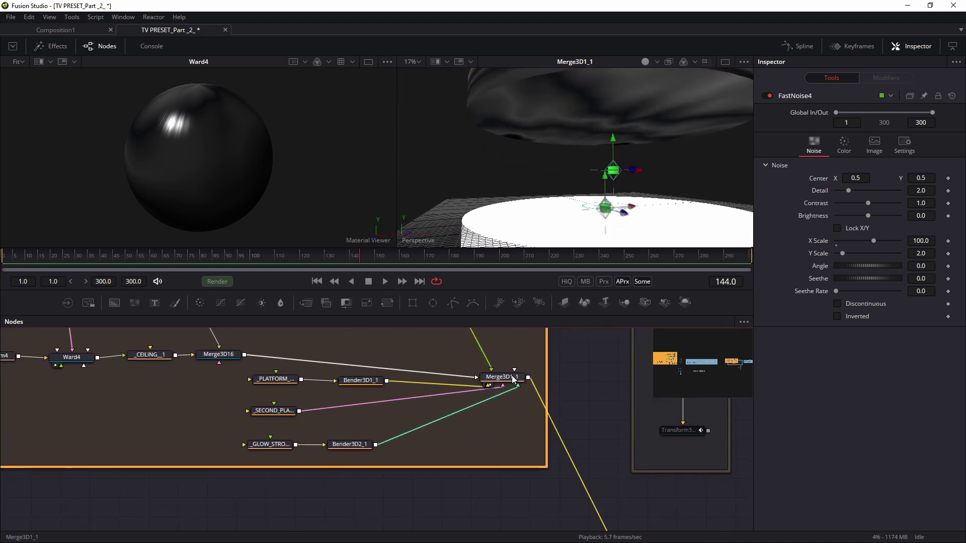
left_click_drag(680, 66, 554, 114)
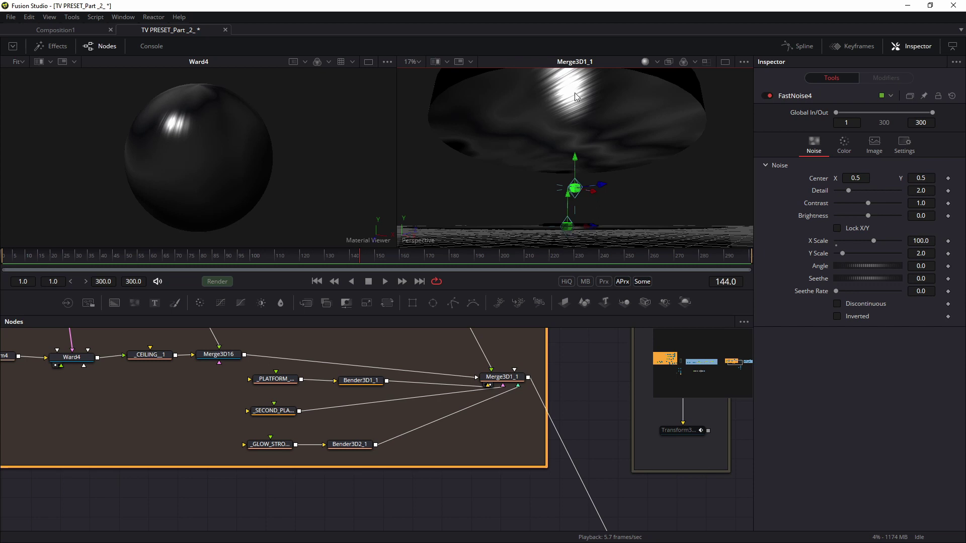
left_click_drag(552, 160, 528, 242)
left_click_drag(73, 460, 252, 481)
left_click_drag(551, 412, 317, 333)
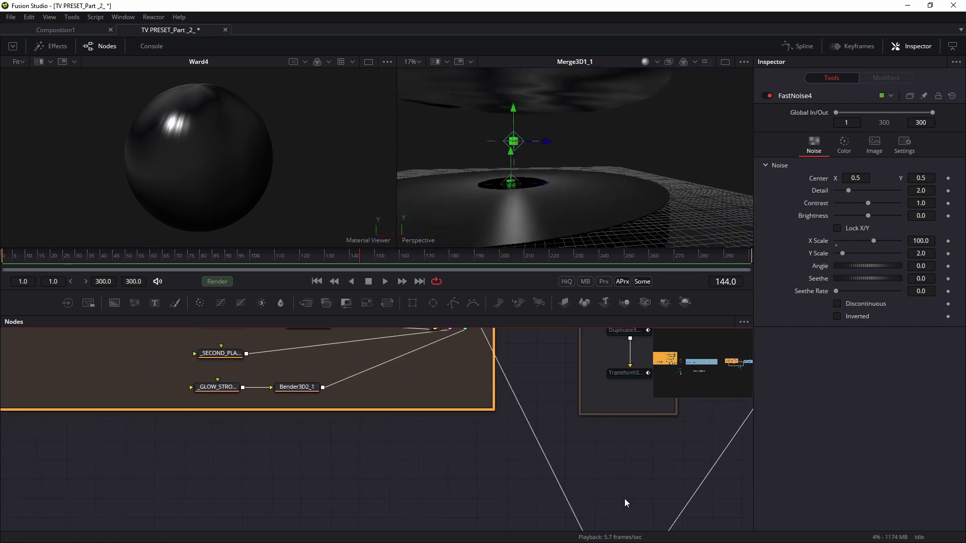
left_click_drag(625, 500, 515, 249)
left_click_drag(589, 477, 588, 409)
left_click_drag(512, 387, 623, 187)
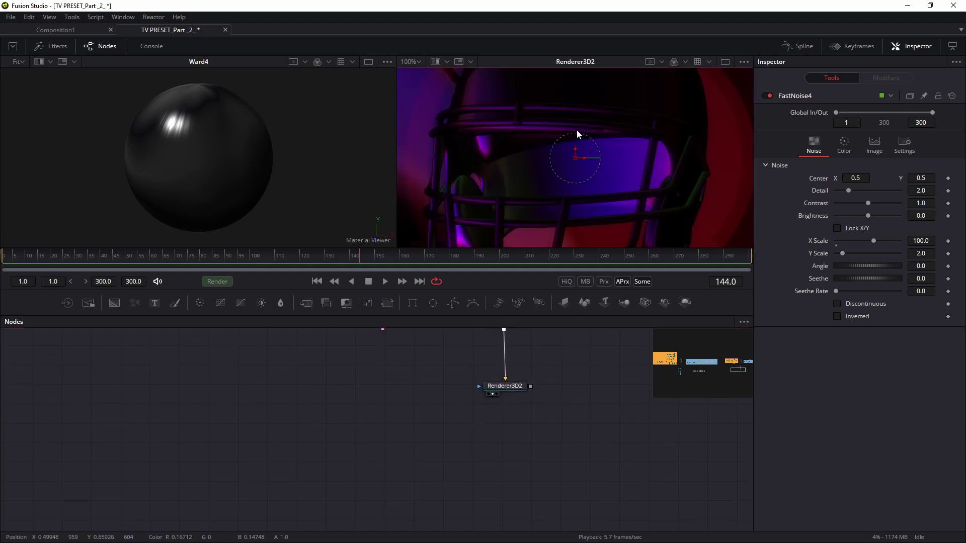
scroll(576, 130, "down", 2)
left_click_drag(577, 131, 611, 163)
scroll(611, 163, "down", 3)
scroll(609, 138, "up", 2)
Change the first gradient stop of FastNoise2 to dark grey #272727
left_click_drag(282, 504, 289, 532)
left_click_drag(312, 340, 362, 508)
left_click_drag(212, 340, 389, 474)
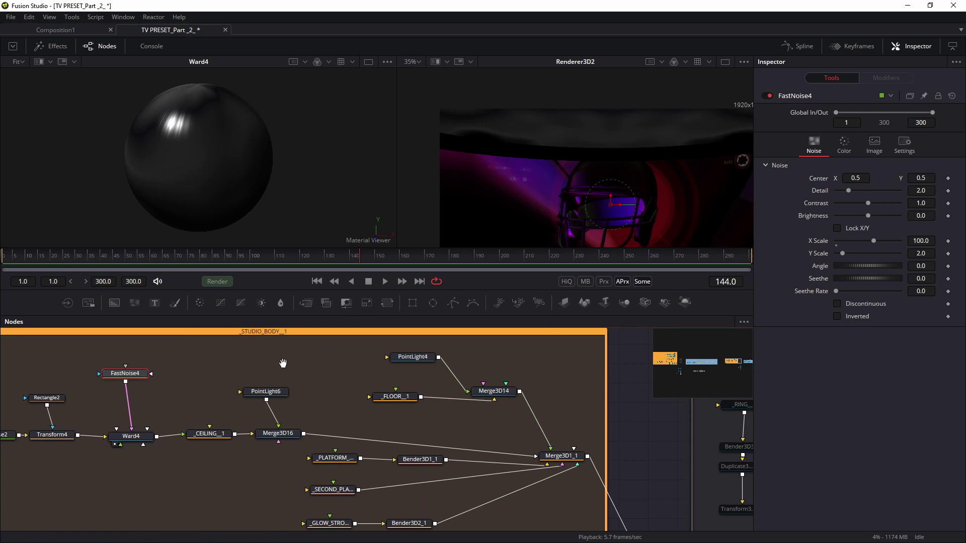
left_click_drag(283, 363, 470, 408)
left_click_drag(252, 485, 260, 430)
left_click(191, 428)
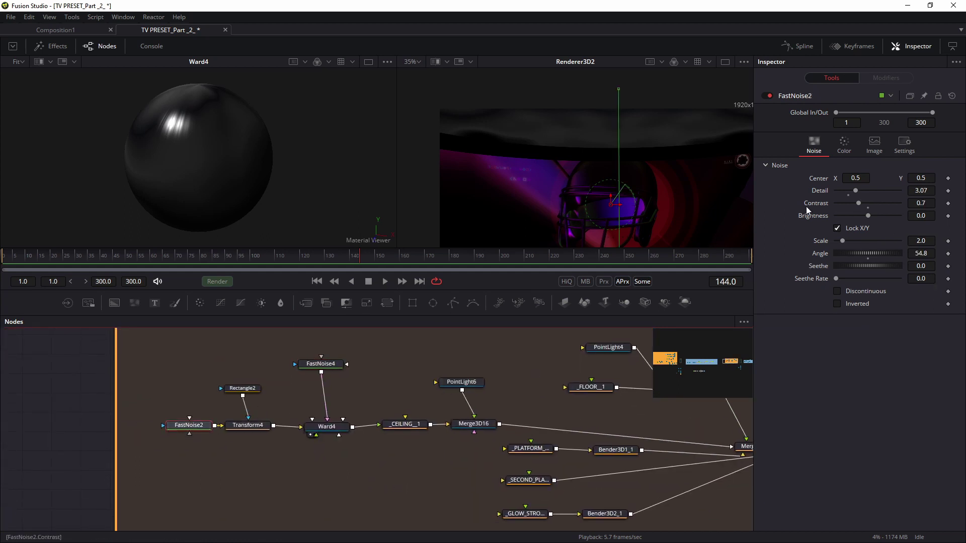
left_click_drag(191, 425, 170, 425)
left_click(844, 144)
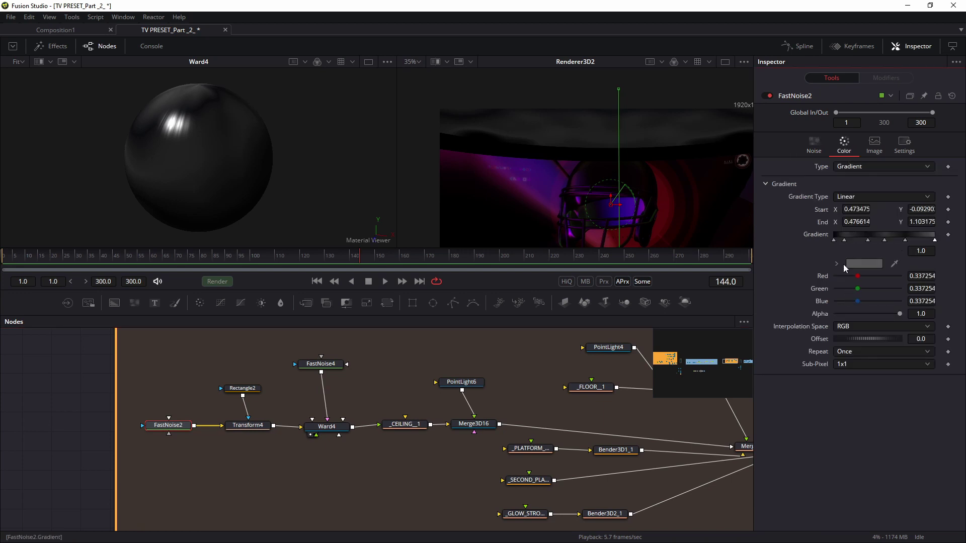
left_click(834, 241)
left_click(848, 262)
left_click(602, 273)
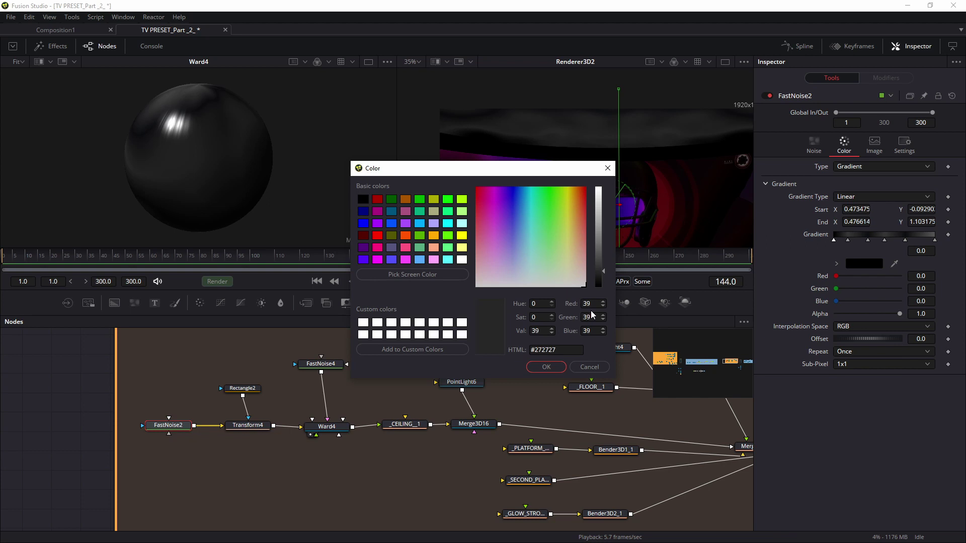
left_click(534, 366)
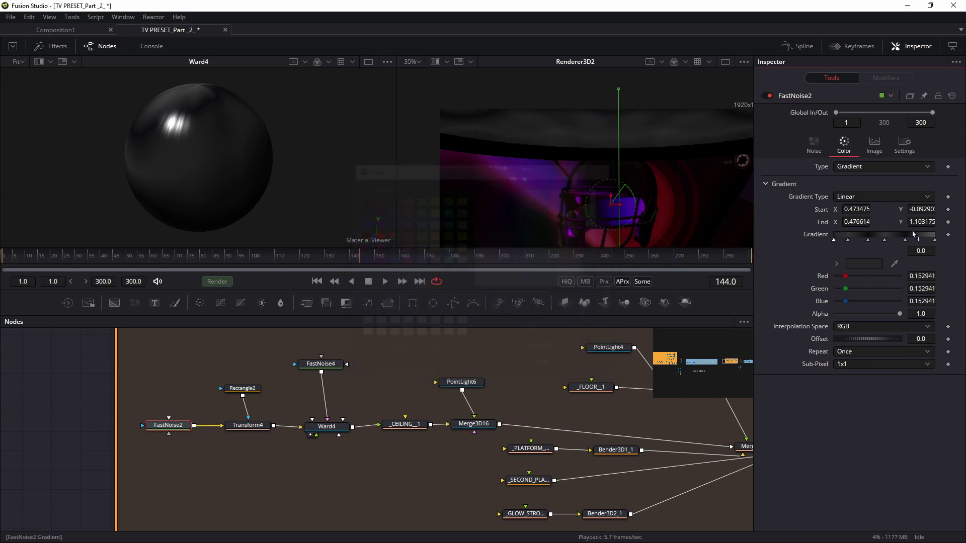
Lighten FastNoise2's third gradient stop and set the stop at 0.706 to about red 0.086, green 0.090, blue 0.106
left_click(868, 241)
left_click(849, 263)
left_click_drag(609, 278, 603, 272)
left_click(545, 367)
left_click(905, 240)
left_click(858, 264)
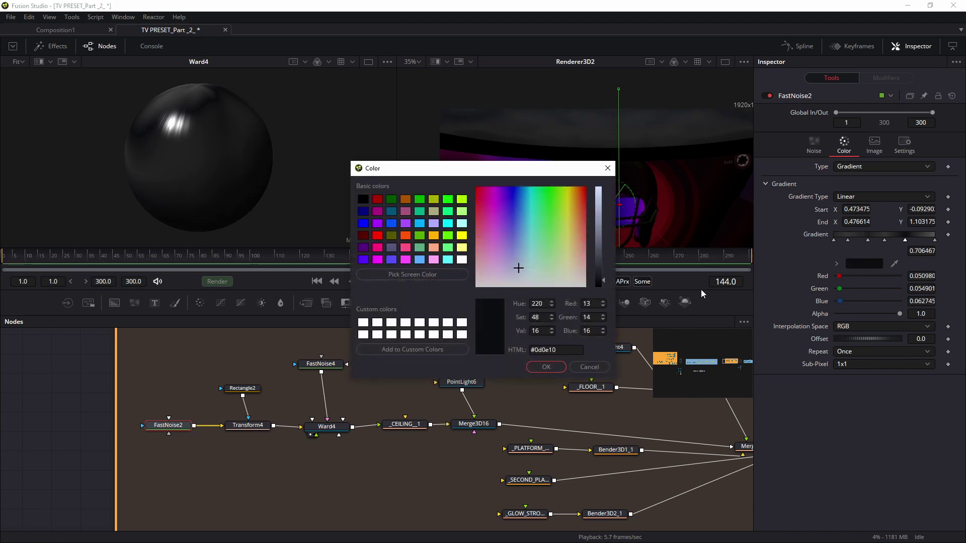
left_click(599, 277)
left_click(546, 367)
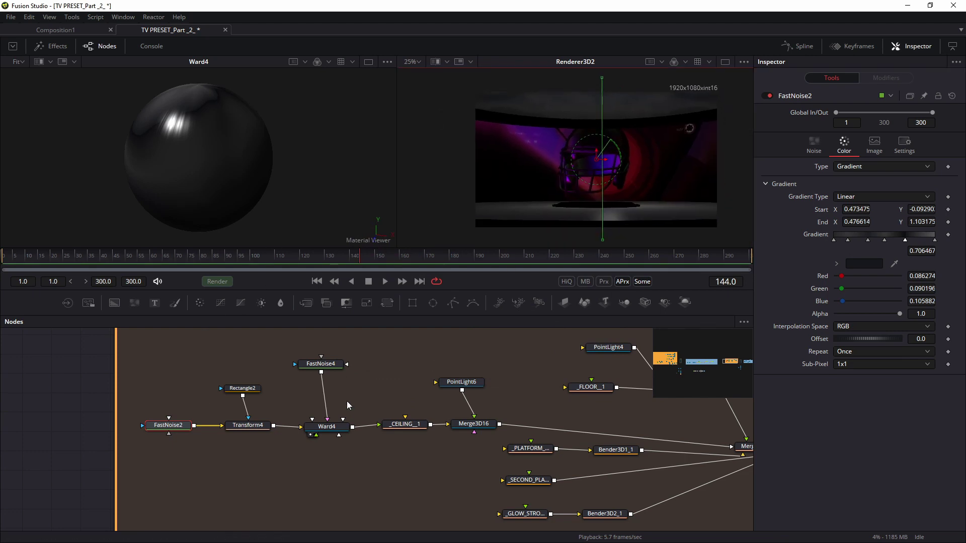
Reduce PointLight6's intensity to 0.457 and turn on the checker underlay in the Renderer3D2 view
left_click(461, 382)
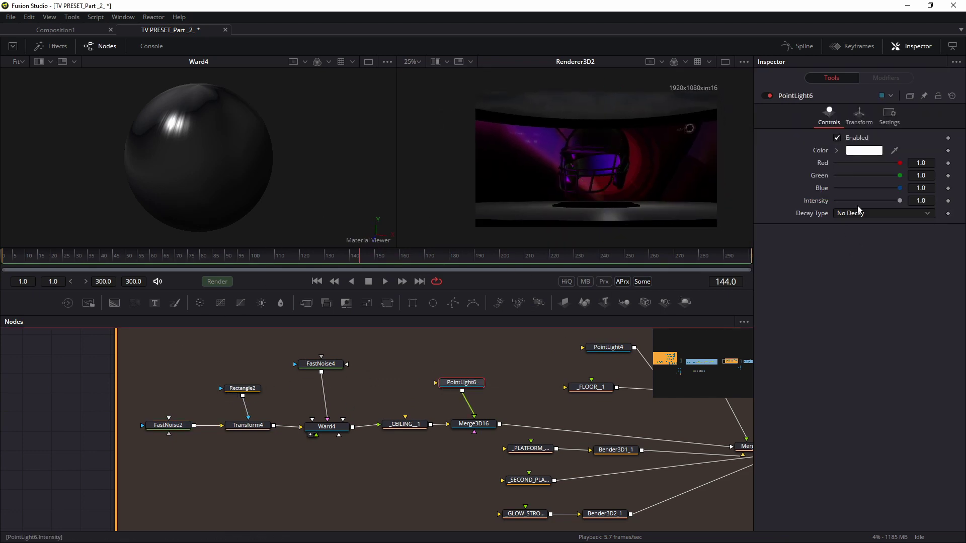
left_click_drag(900, 202, 873, 200)
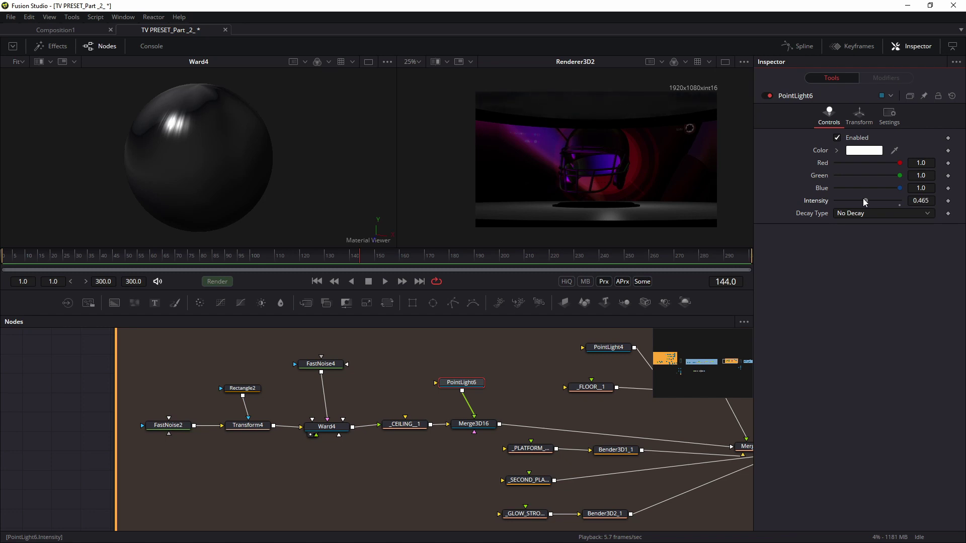
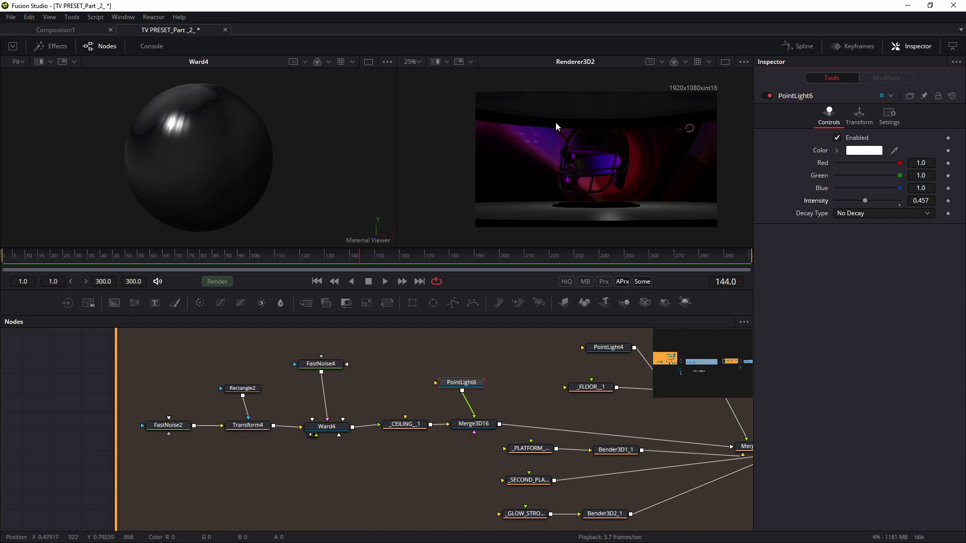
right_click(597, 145)
mouse_move(625, 190)
left_click(722, 186)
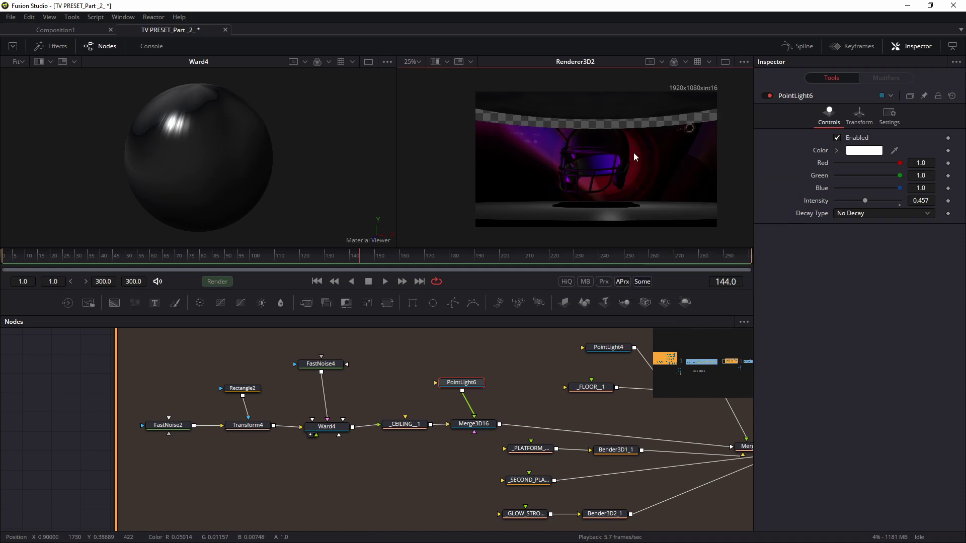
Unlock the X/Y/Z scale of _SCREEN_1__1 and stretch its Y scale to about 1.379 to close the gap below the ceiling
left_click_drag(744, 402, 334, 387)
scroll(287, 347, "down", 2)
left_click_drag(284, 345, 178, 328)
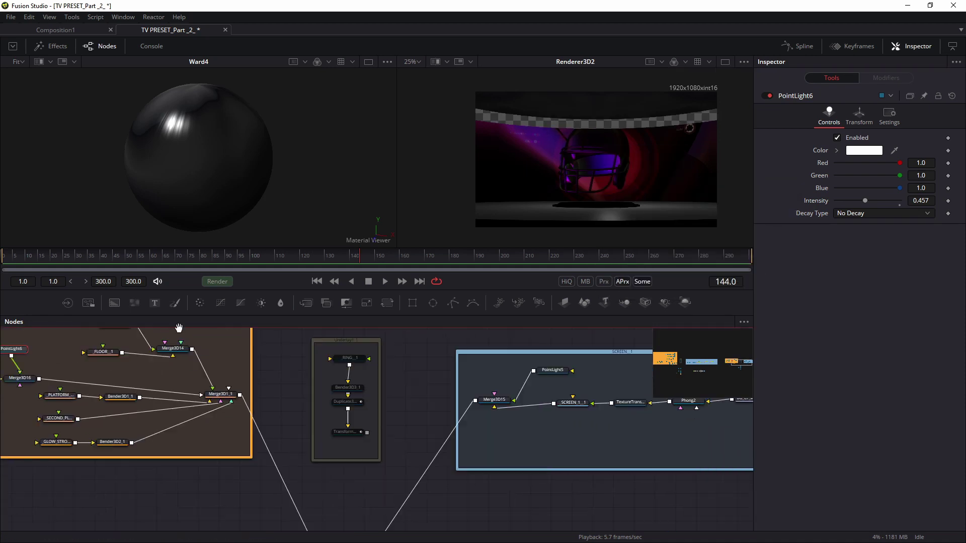
left_click_drag(618, 387, 442, 382)
scroll(345, 420, "up", 2)
left_click(406, 392)
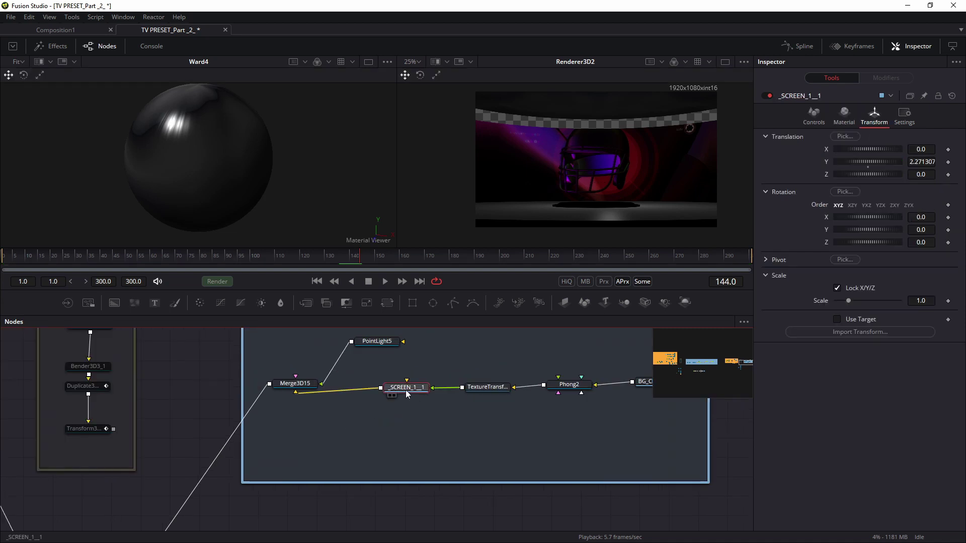
left_click(837, 288)
left_click_drag(848, 313, 853, 313)
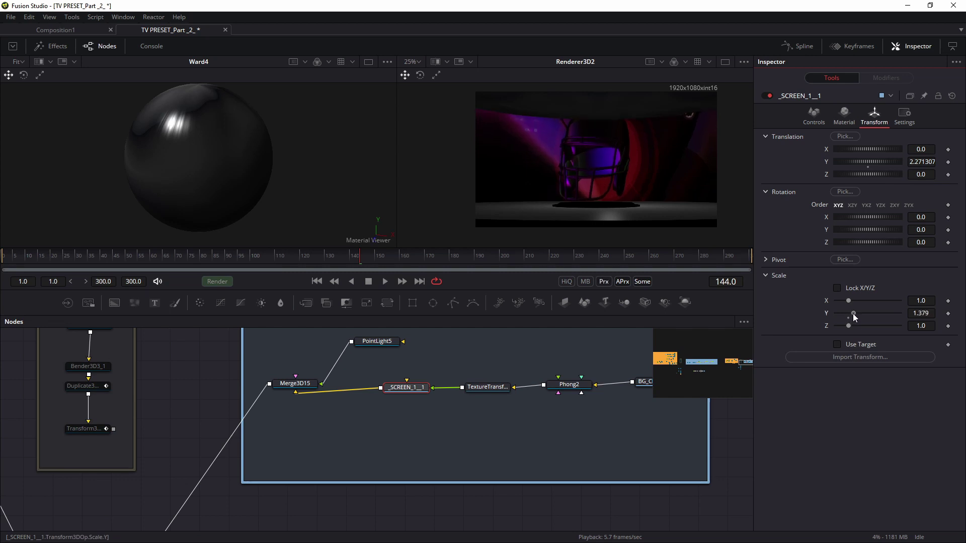
Set TextureTransform3's scale to U 0.8536, V 1.0104 and translation to U 0.046, V 0.0761, and play a short preview
left_click(456, 393)
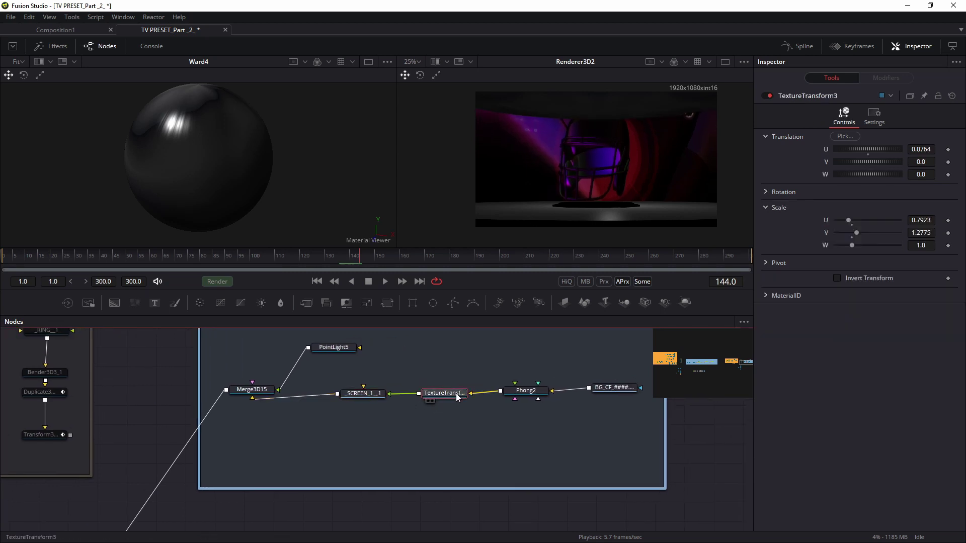
mouse_move(848, 219)
left_mouse_down()
mouse_move(865, 218)
mouse_move(852, 232)
left_mouse_up()
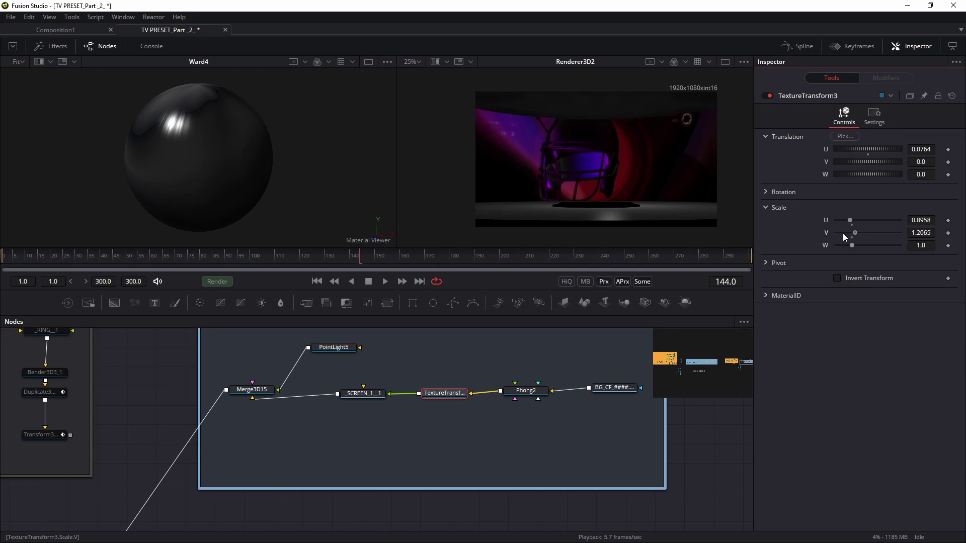
left_click_drag(869, 149, 884, 148)
left_click_drag(815, 150, 888, 156)
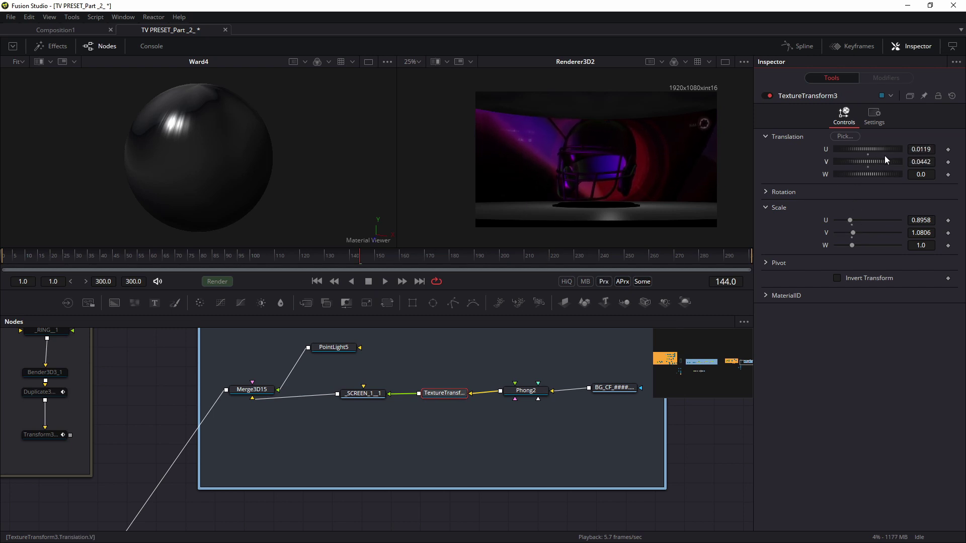
mouse_move(853, 233)
left_mouse_down()
mouse_move(838, 231)
mouse_move(844, 220)
left_mouse_up()
left_click_drag(860, 148, 891, 155)
key("space")
key("space")
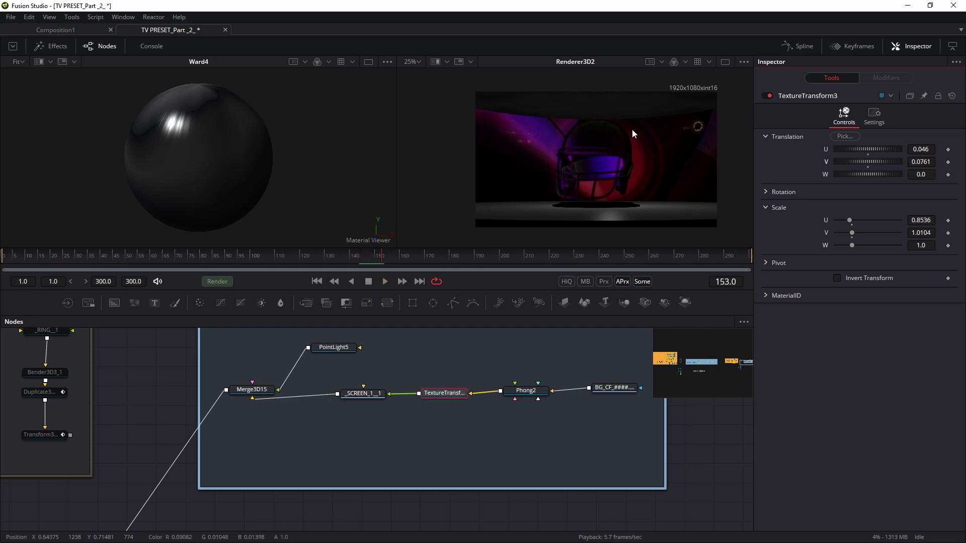
Switch to a single viewer and display the SoftGlow1 output of the reference studio's node tree
left_click(725, 60)
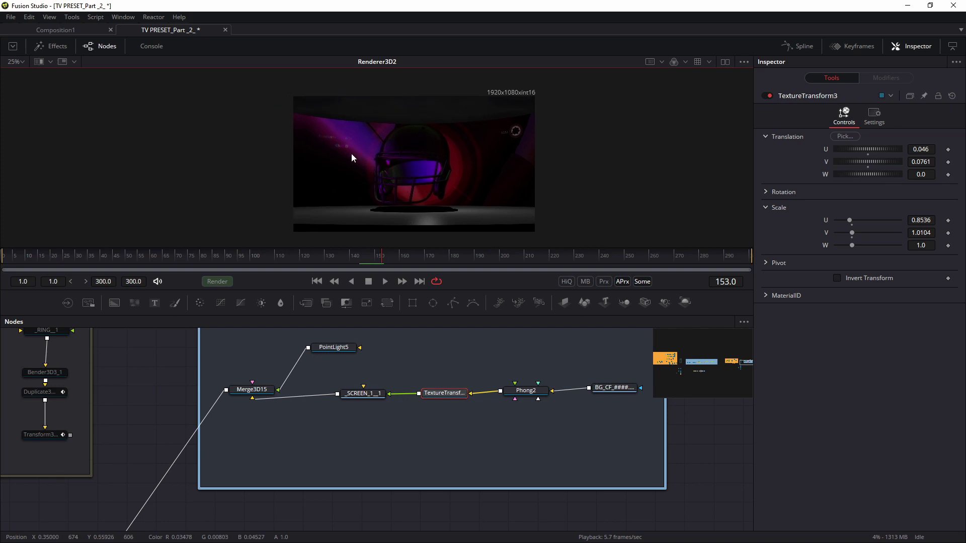
left_click_drag(151, 397, 478, 415)
scroll(325, 416, "down", 5)
left_click_drag(325, 415, 505, 407)
left_click_drag(264, 414, 618, 439)
left_click_drag(310, 193, 515, 195)
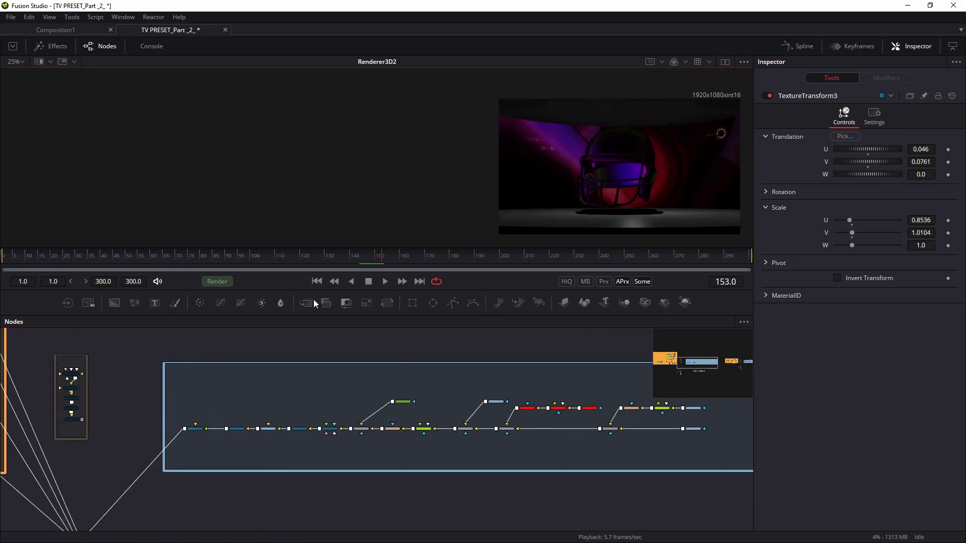
left_click_drag(262, 453, 566, 427)
scroll(405, 457, "down", 5)
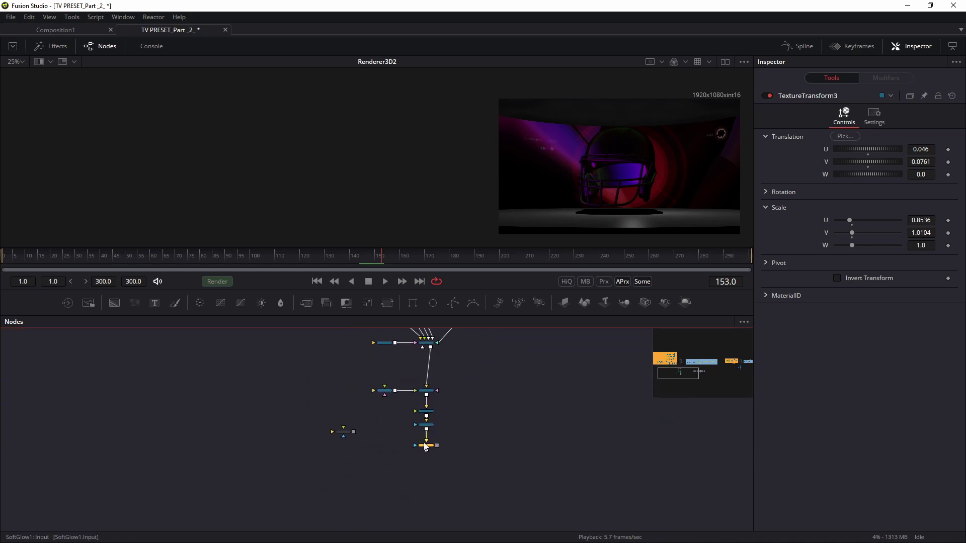
left_click_drag(602, 163, 354, 165)
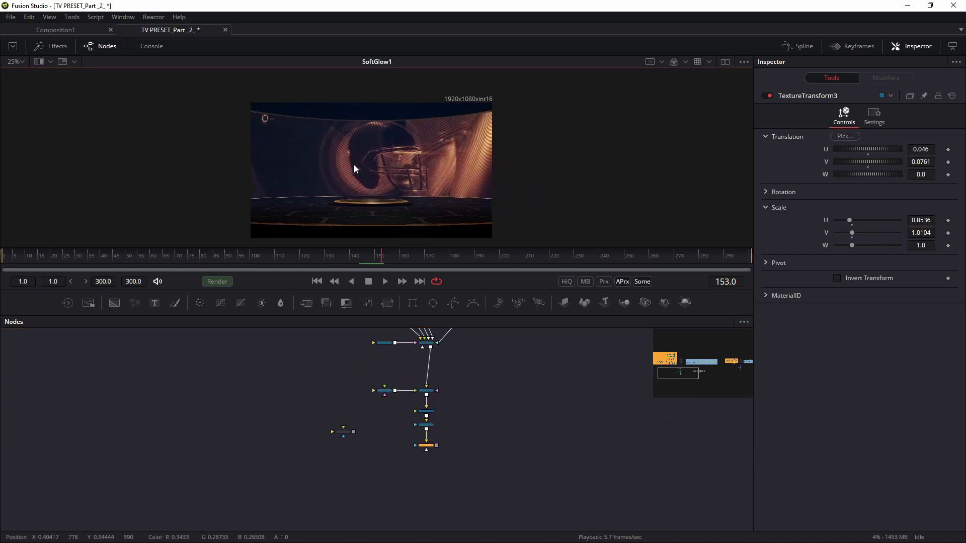
Examine the helmet screen's surface pattern in the SoftGlow1 image up close and make the viewer area taller
scroll(379, 156, "up", 1)
scroll(492, 112, "up", 1)
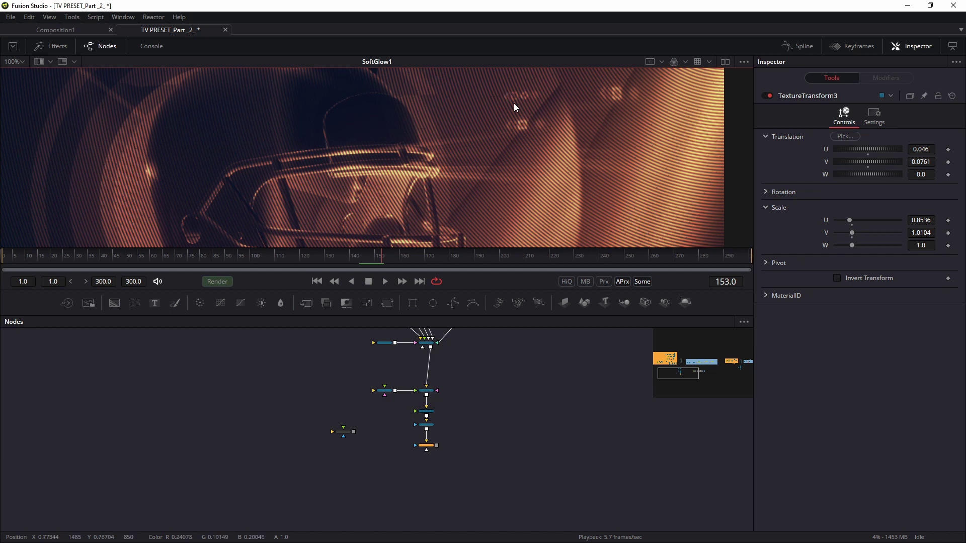
scroll(486, 237, "down", 1)
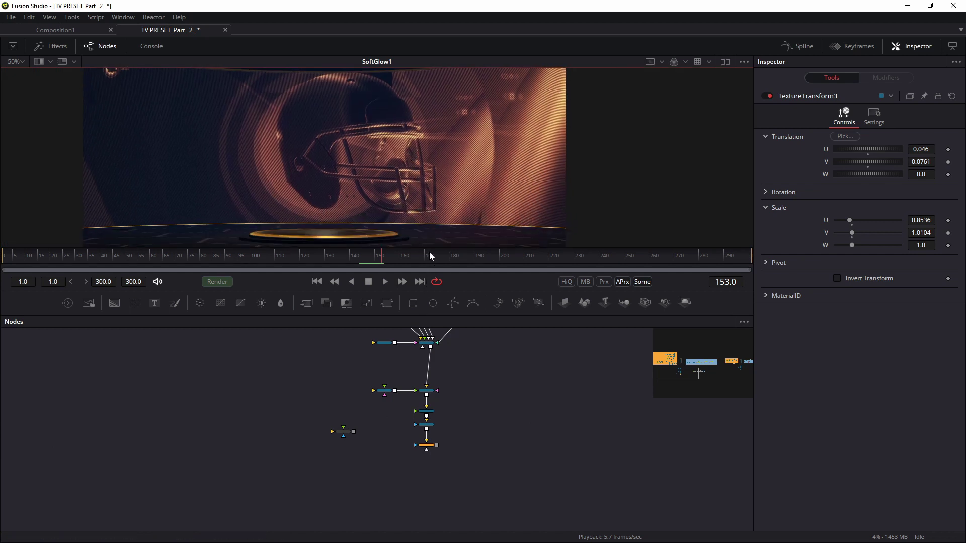
left_click_drag(428, 249, 428, 307)
Return to the render nodes at the end of the new studio's node tree and restore the two side-by-side viewers
left_click_drag(428, 403, 355, 431)
left_click_drag(495, 437, 199, 433)
left_click_drag(425, 422, 144, 464)
scroll(453, 414, "down", 1)
left_click_drag(483, 413, 66, 459)
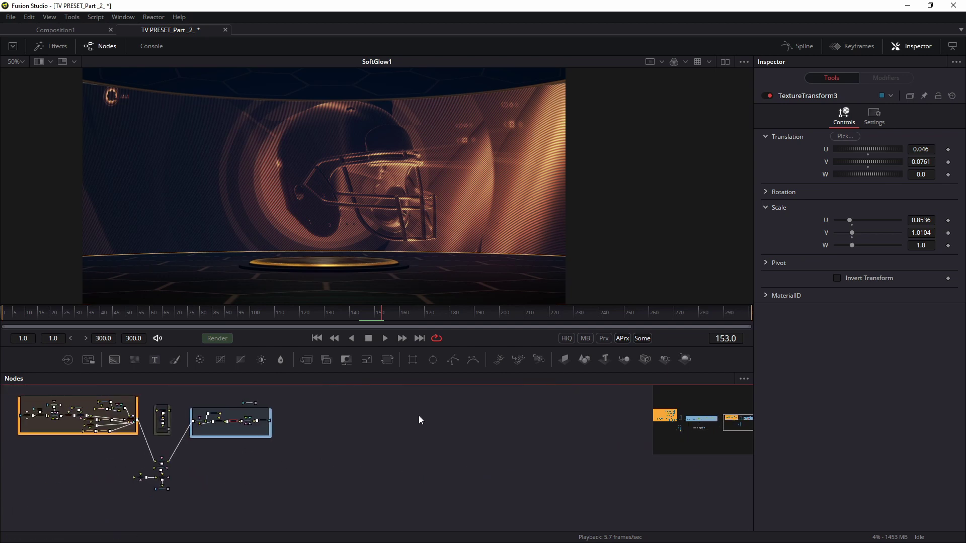
left_click_drag(421, 420, 592, 435)
left_click_drag(409, 474, 475, 476)
scroll(420, 484, "up", 2)
left_click_drag(420, 455, 451, 365)
left_click(724, 61)
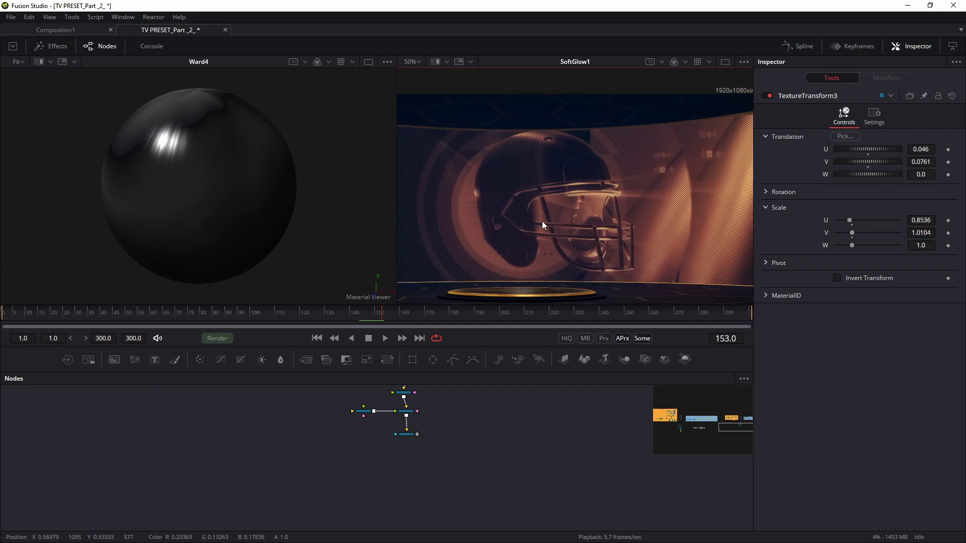
Display the _SCREEN__1 group's Merge3D15 in one viewer and its BG_CF_####.png loader in the other
scroll(451, 520, "down", 3)
left_click_drag(450, 520, 404, 533)
scroll(453, 470, "up", 1)
left_click_drag(452, 469, 360, 503)
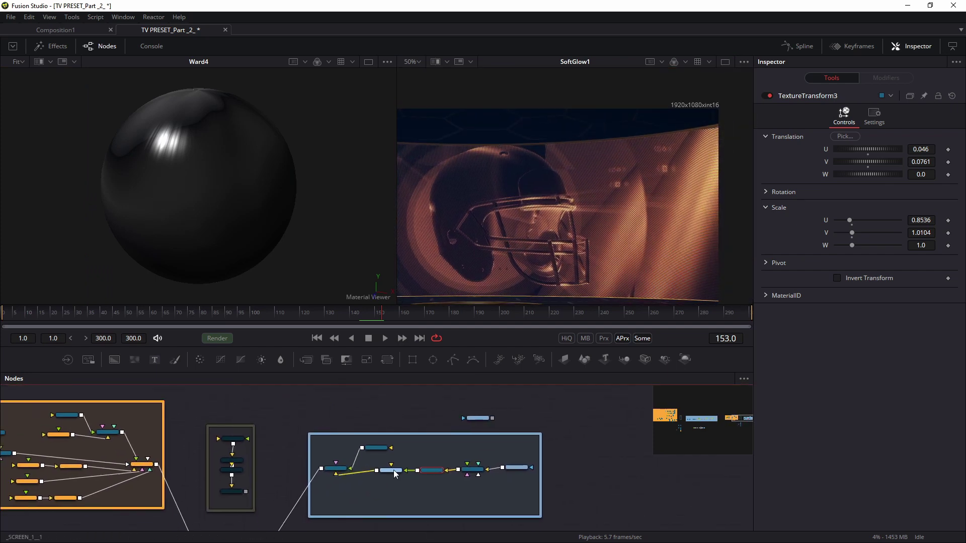
scroll(394, 468, "up", 2)
left_click_drag(265, 471, 203, 248)
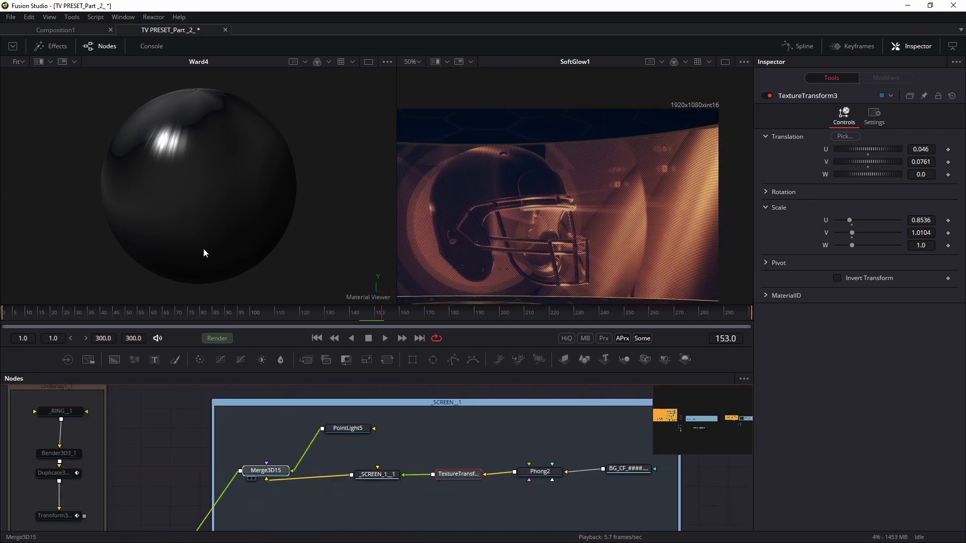
left_click_drag(330, 303, 227, 242)
left_click_drag(638, 497, 517, 472)
left_click(528, 484)
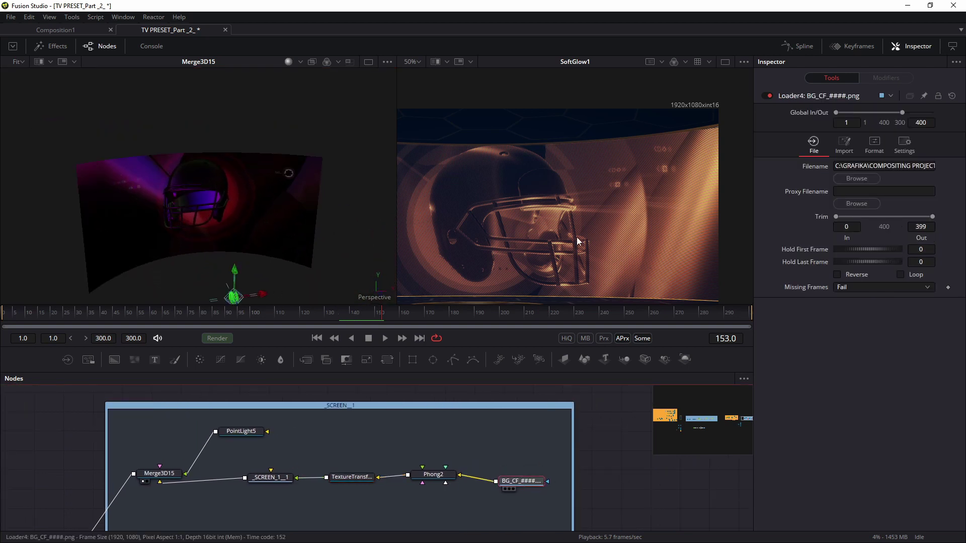
key("2")
Make room between the BG_CF_####.png loader and Phong2, and add a Plasma node merged over the loader
left_click_drag(581, 486, 452, 463)
left_click_drag(445, 397, 666, 409)
left_click_drag(397, 482, 462, 483)
left_click_drag(359, 450, 362, 453)
left_click_drag(456, 458, 552, 454)
key("shift+space")
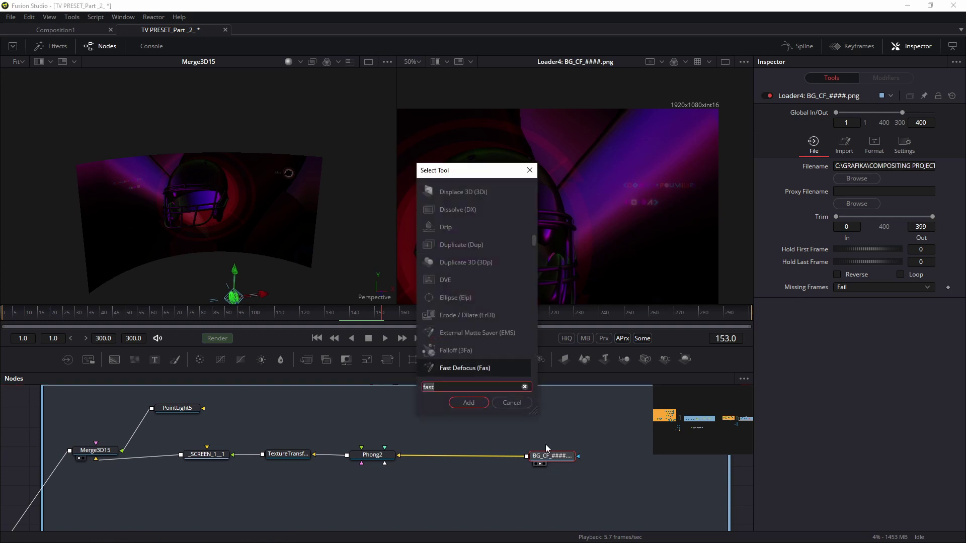
type("pla")
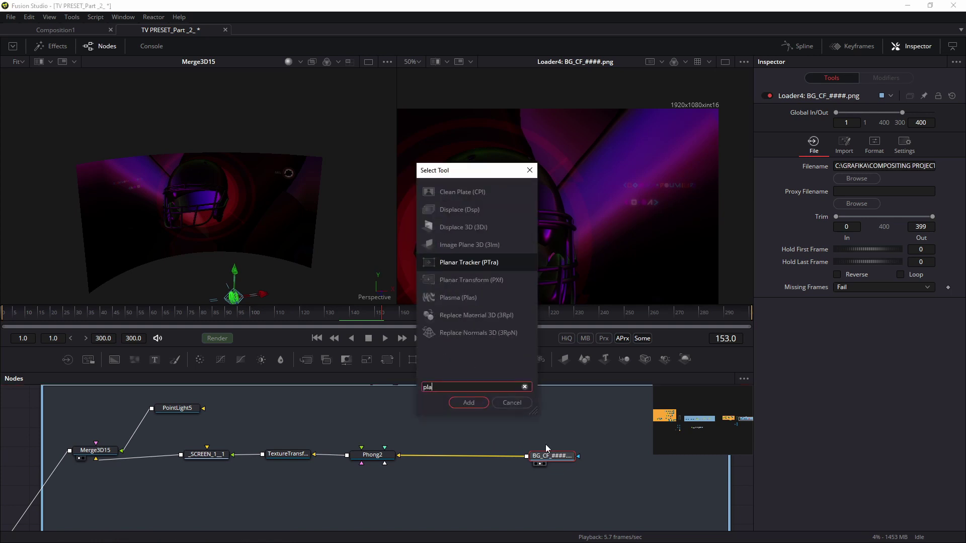
type("s")
key("Return")
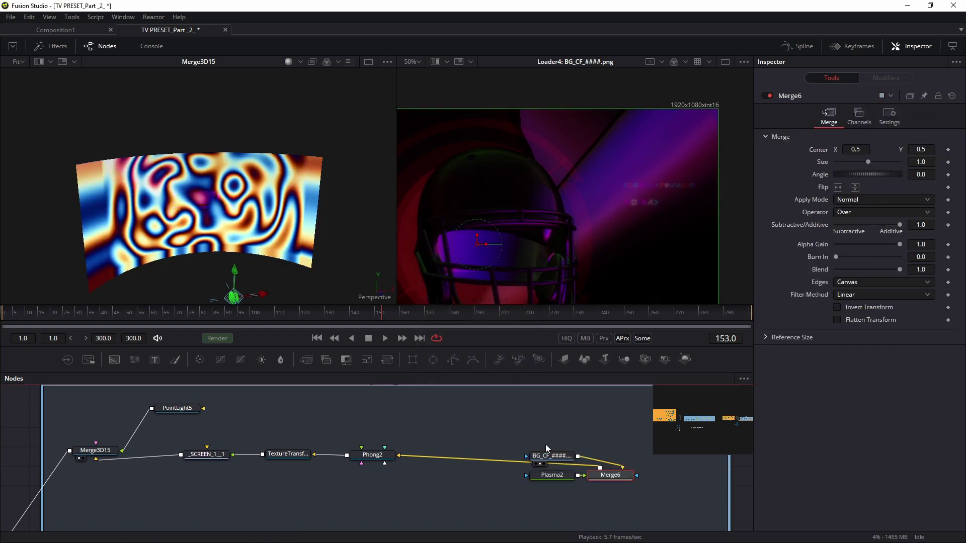
Arrange Merge6 between Phong2 and the loader with Plasma2 above it, and display Merge6 in a viewer
left_click_drag(606, 476, 468, 462)
left_click_drag(554, 456, 472, 425)
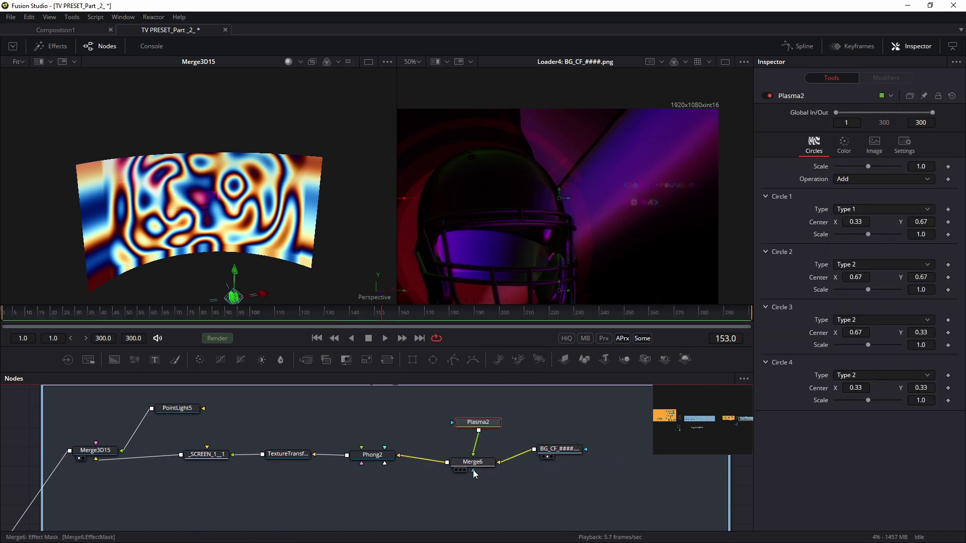
left_click_drag(554, 454, 561, 459)
left_click(457, 469)
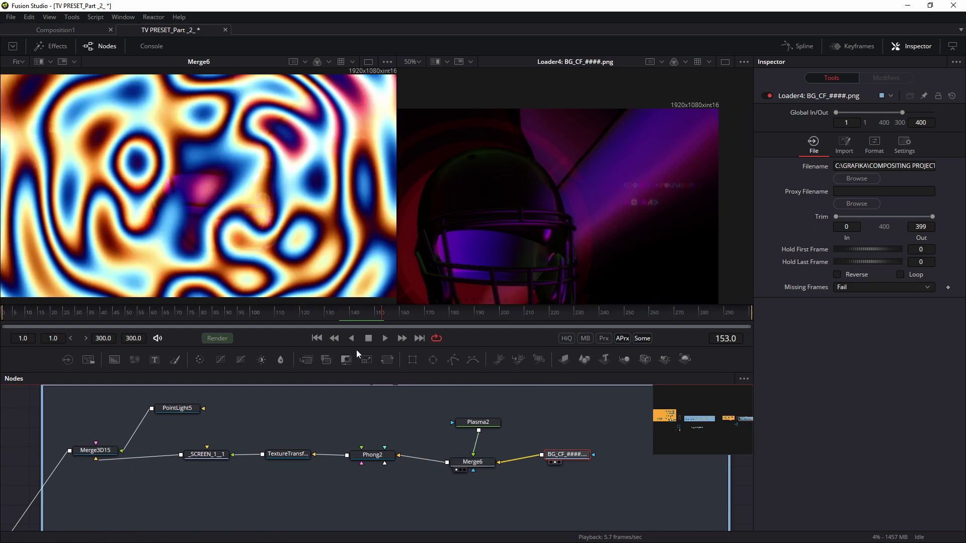
Set the type of Circle 2, Circle 3 and Circle 4 in Plasma2 to None
left_click(473, 426)
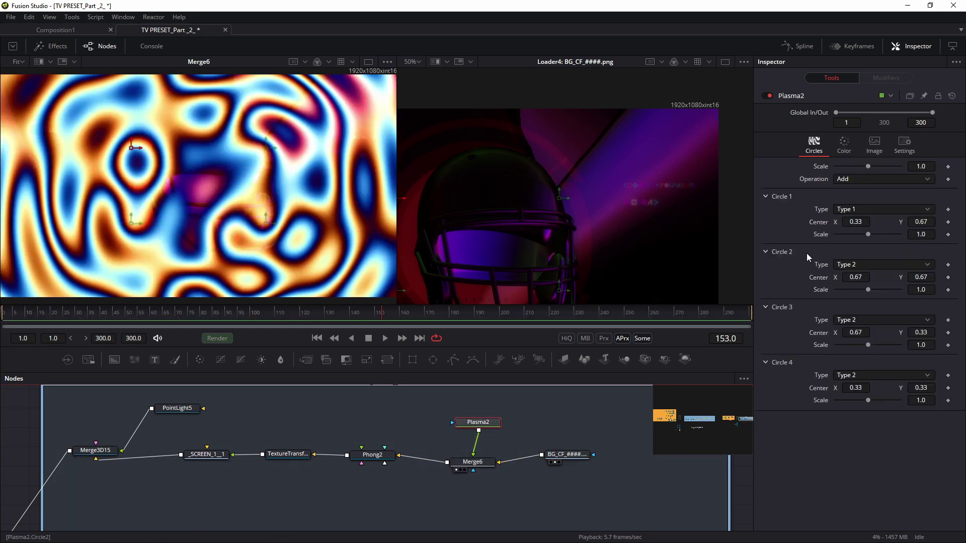
left_click(861, 264)
left_click(858, 252)
left_click(858, 319)
left_click(852, 304)
left_click(864, 375)
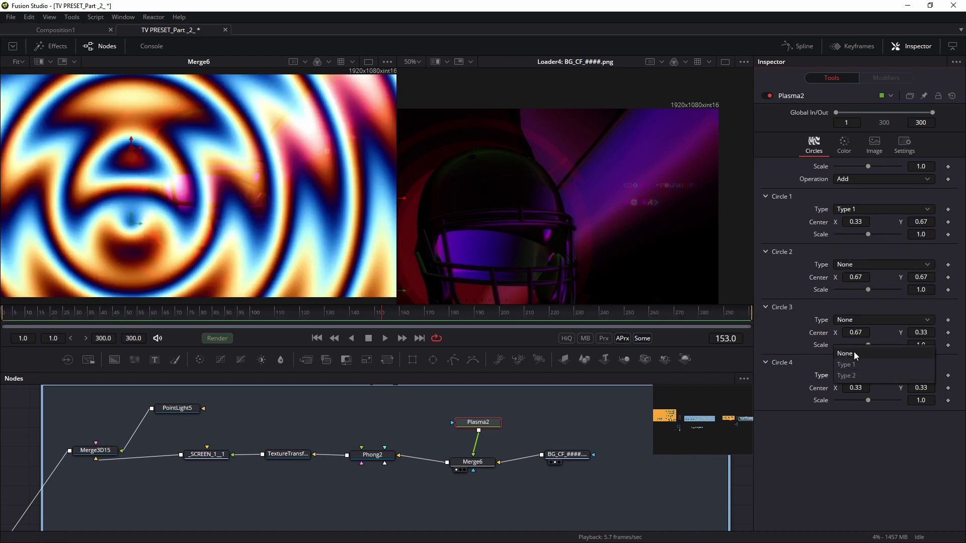
left_click(852, 353)
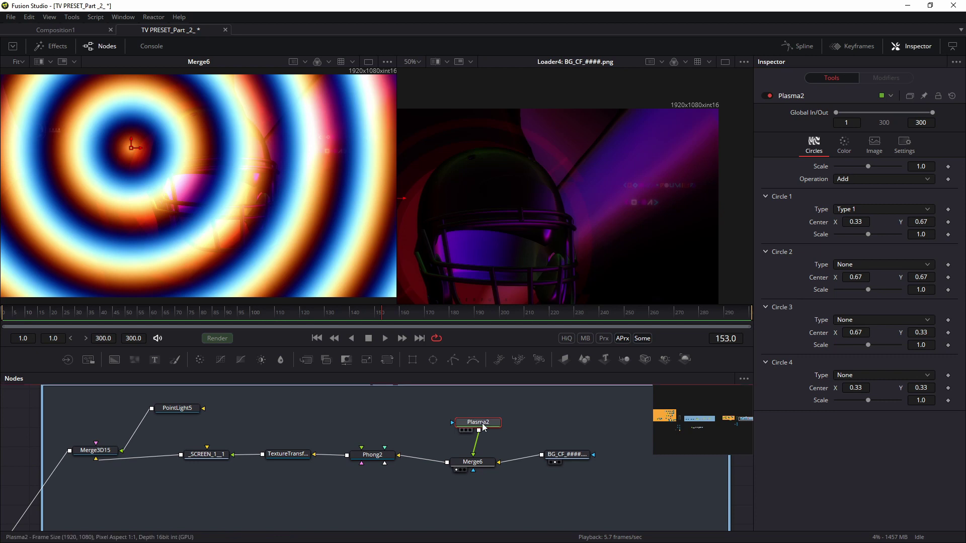
Set Plasma2's Circle 1 scale to 0.12 and move its centre to the frame's upper-left corner
left_click_drag(868, 234, 844, 234)
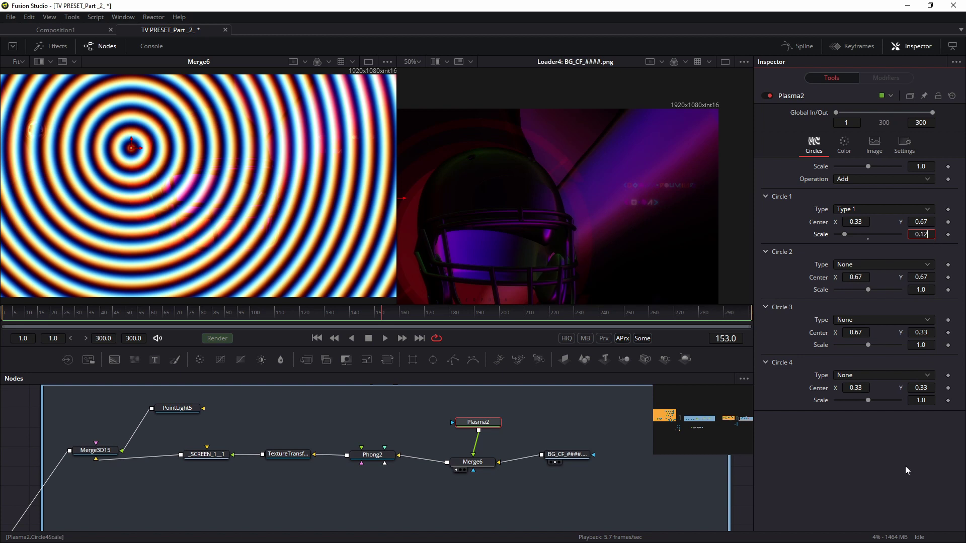
key("Tab")
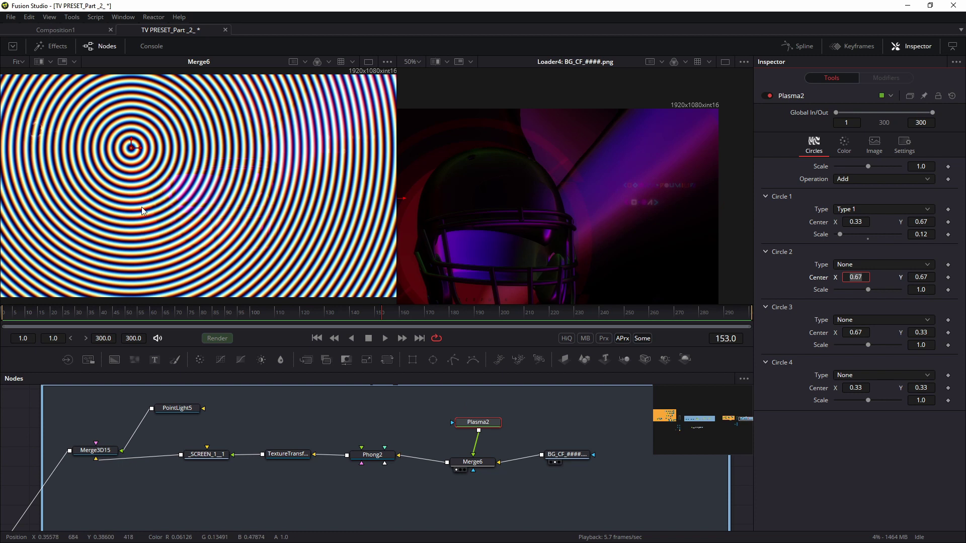
scroll(273, 204, "down", 2)
left_click_drag(275, 206, 175, 145)
Set the apply mode of Merge6 to Overlay so the plasma lines blend with the helmet footage
left_click_drag(347, 421, 342, 419)
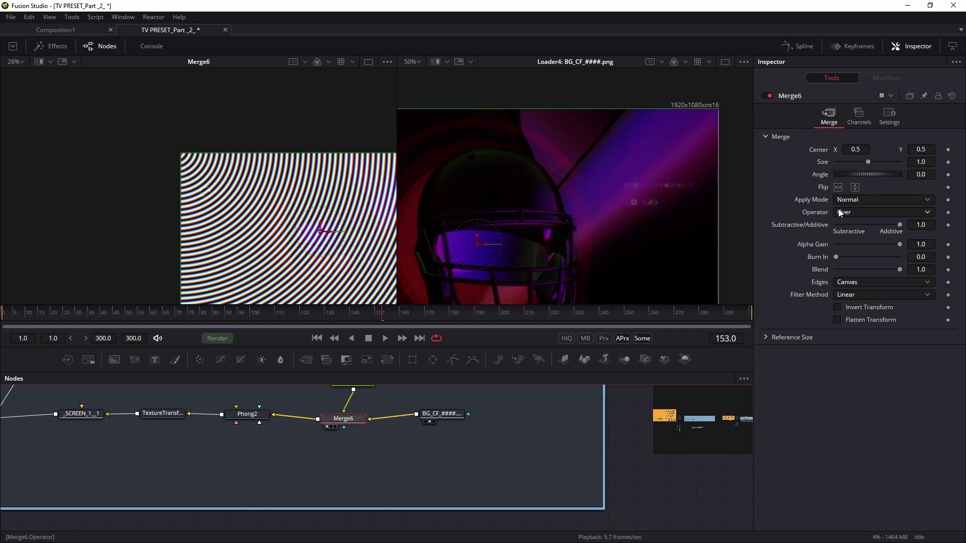
left_click(845, 203)
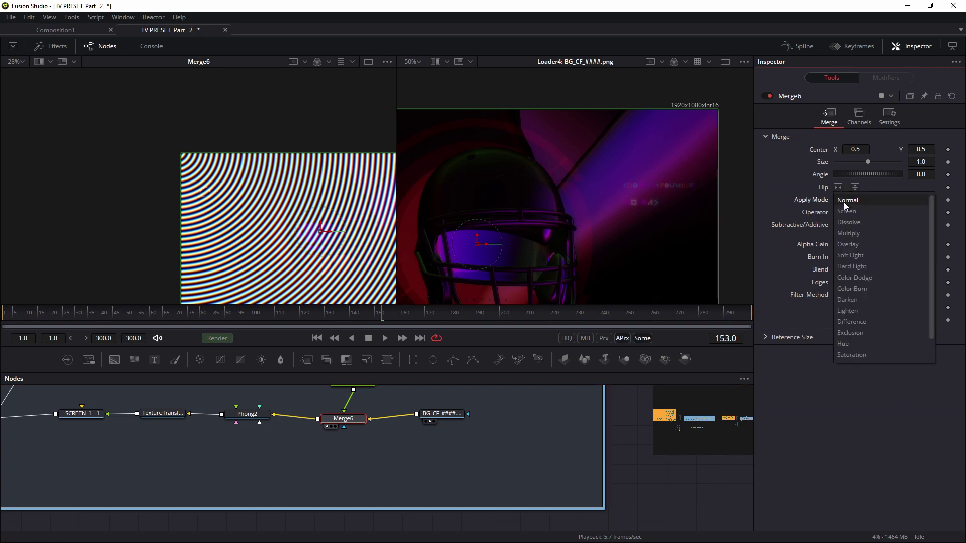
left_click(846, 243)
scroll(270, 206, "up", 3)
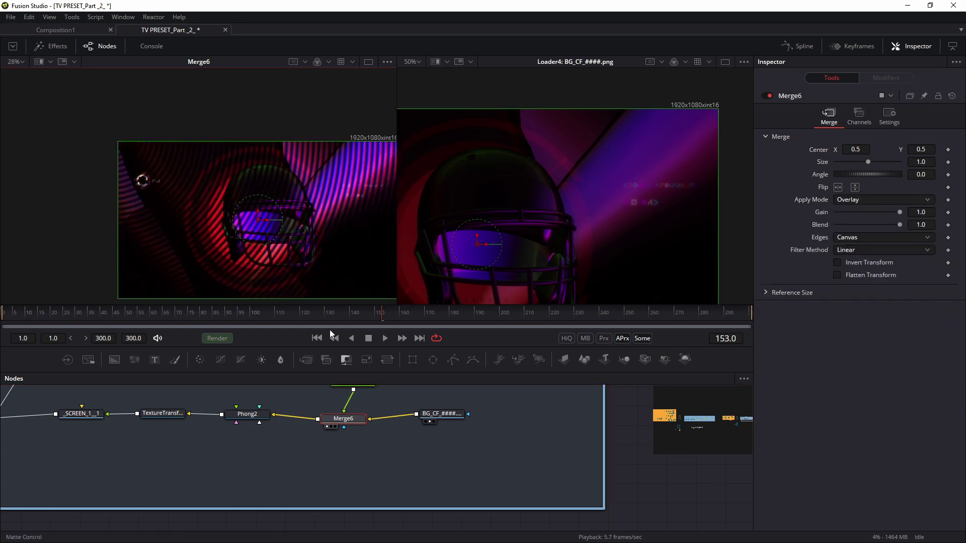
Reduce Plasma2's Circle 1 scale, trying 0.012 and settling on about 0.025 for finer lines
left_click_drag(349, 419, 362, 457)
scroll(364, 428, "up", 3)
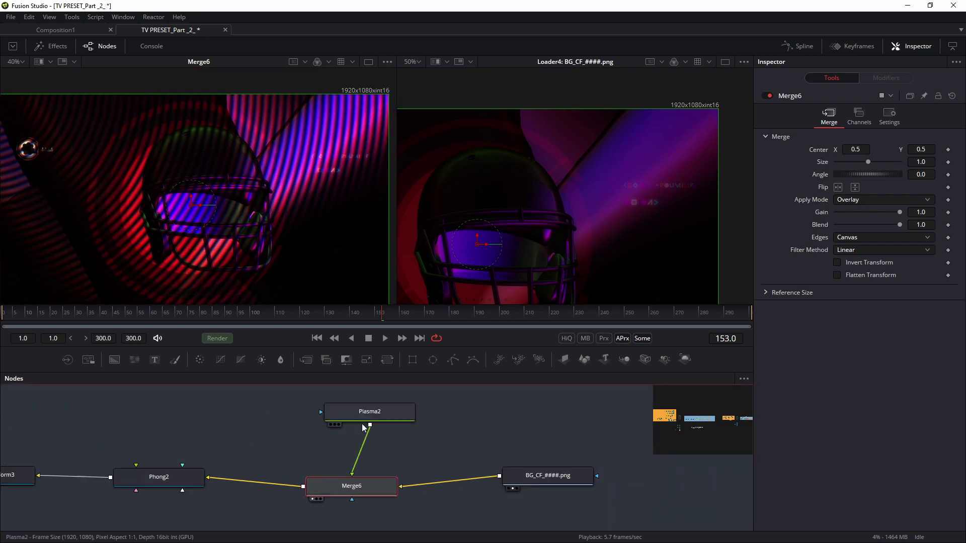
left_click(370, 417)
left_click(927, 235)
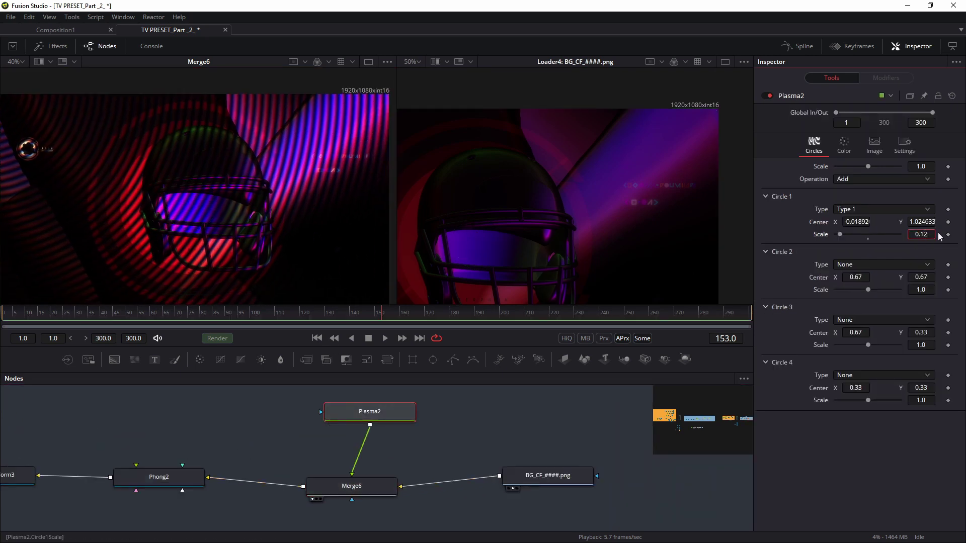
key("Tab")
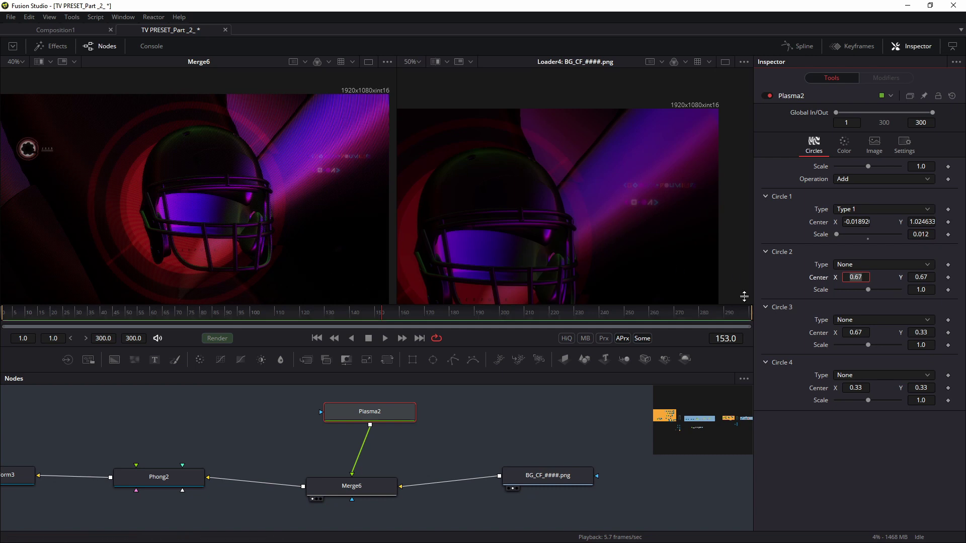
left_click_drag(831, 233, 841, 234)
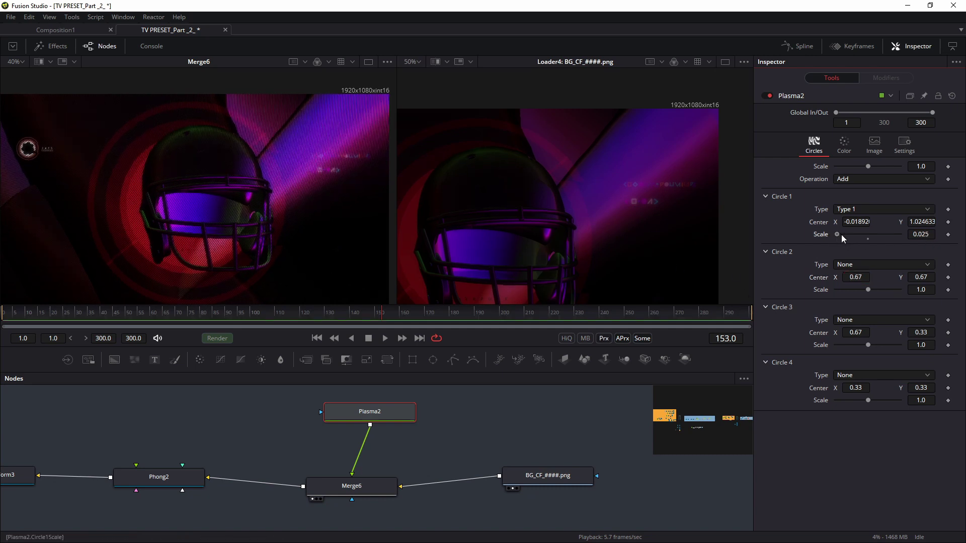
Display Merge6 in a single enlarged viewer and examine the line pattern over the helmet footage
scroll(218, 176, "up", 3)
left_click_drag(338, 491, 564, 172)
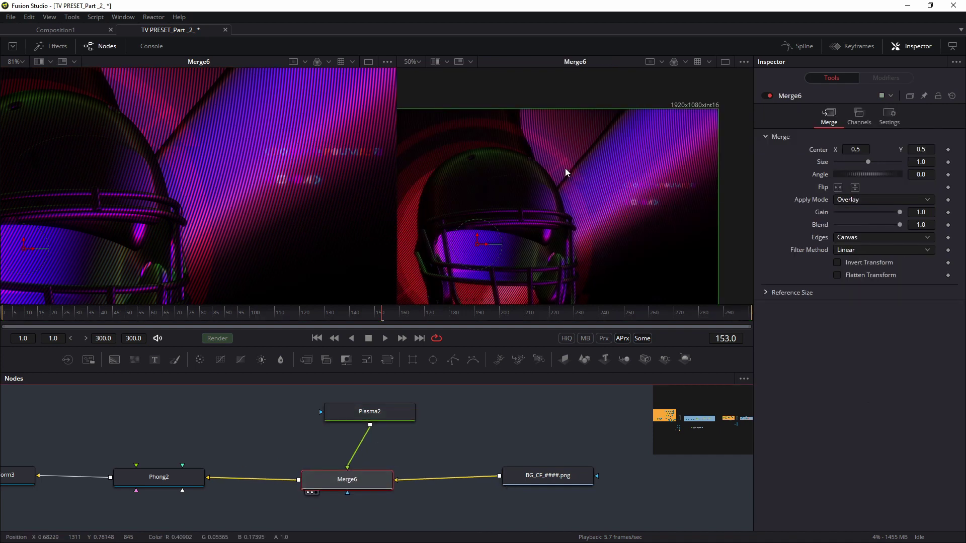
left_click(724, 62)
left_click_drag(410, 412, 505, 386)
left_click_drag(375, 182, 472, 141)
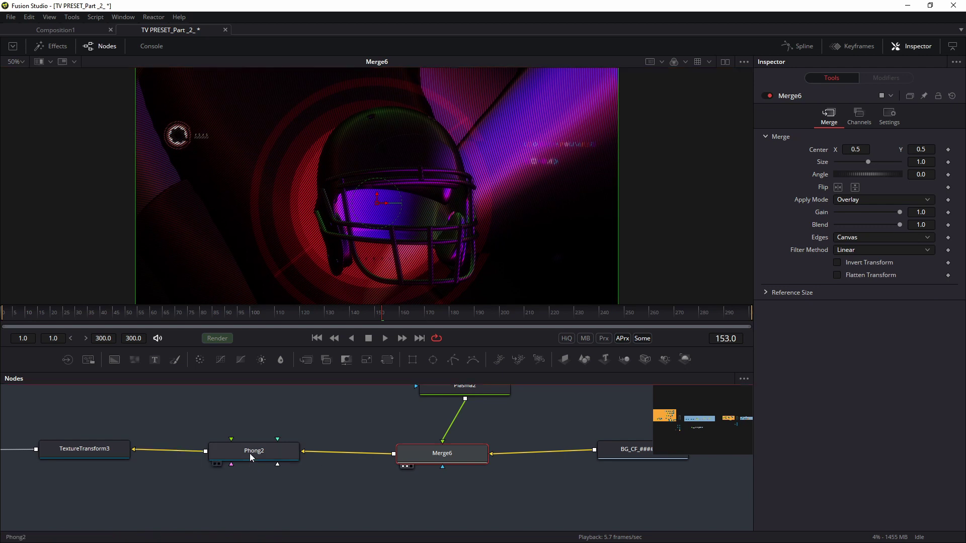
Examine the materials of Phong2 and TextureTransform3 in the viewer
left_click_drag(250, 454, 438, 245)
left_click_drag(302, 170, 382, 221)
left_click_drag(222, 456, 403, 221)
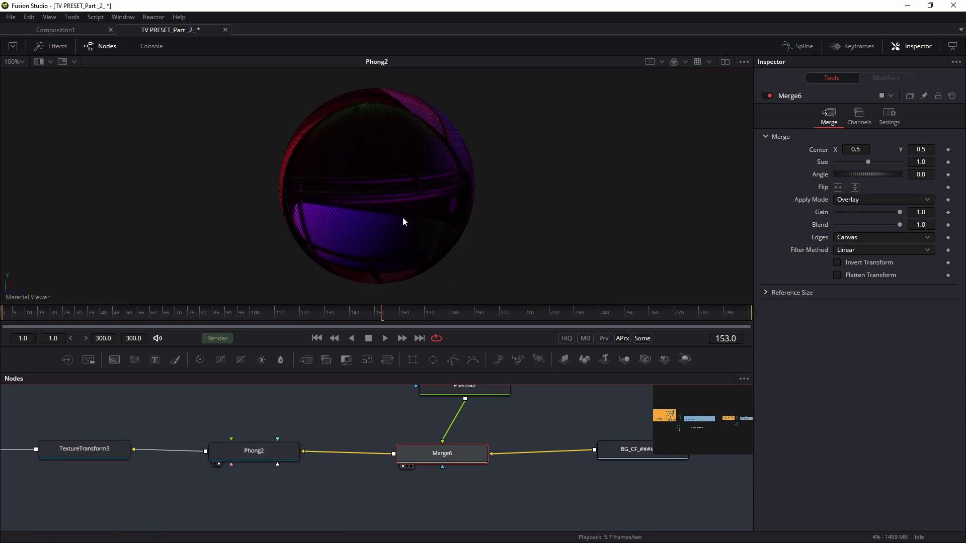
left_click_drag(84, 449, 518, 205)
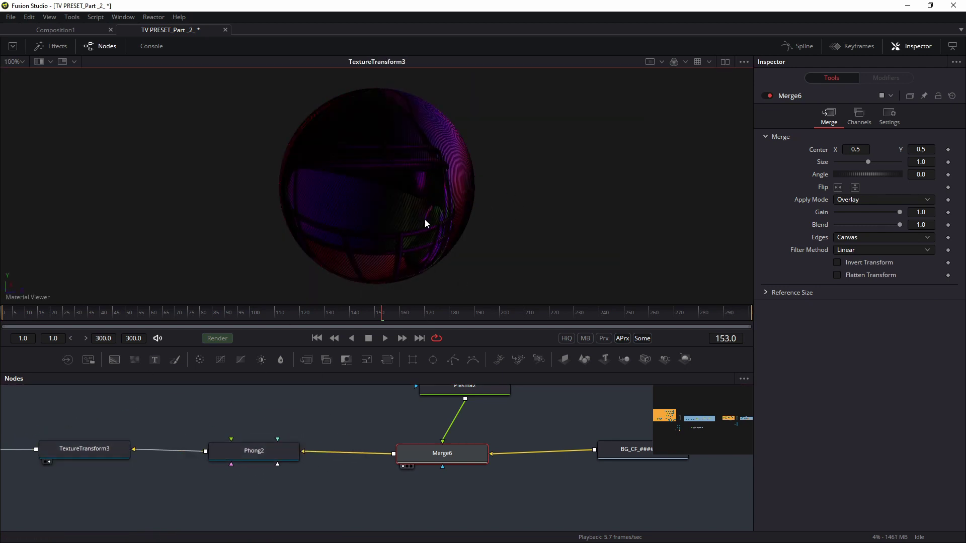
left_click_drag(425, 223, 312, 205)
Display Merge3D3 in the viewer and examine the curved screen and stage in the 3D scene
scroll(121, 478, "down", 3)
scroll(317, 440, "up", 5)
scroll(370, 414, "down", 3)
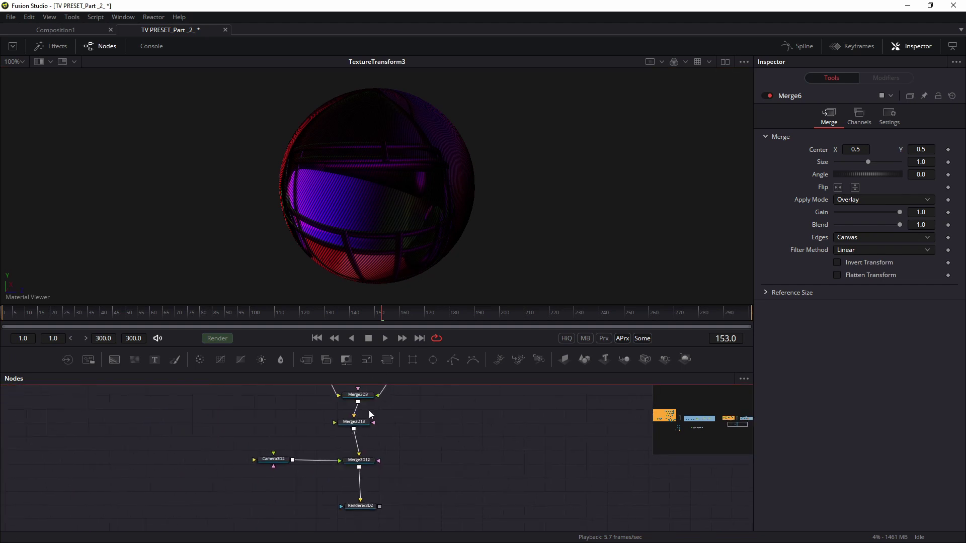
left_click_drag(358, 395, 343, 216)
left_click_drag(209, 216, 454, 189)
scroll(454, 189, "up", 4)
left_click_drag(560, 135, 579, 216)
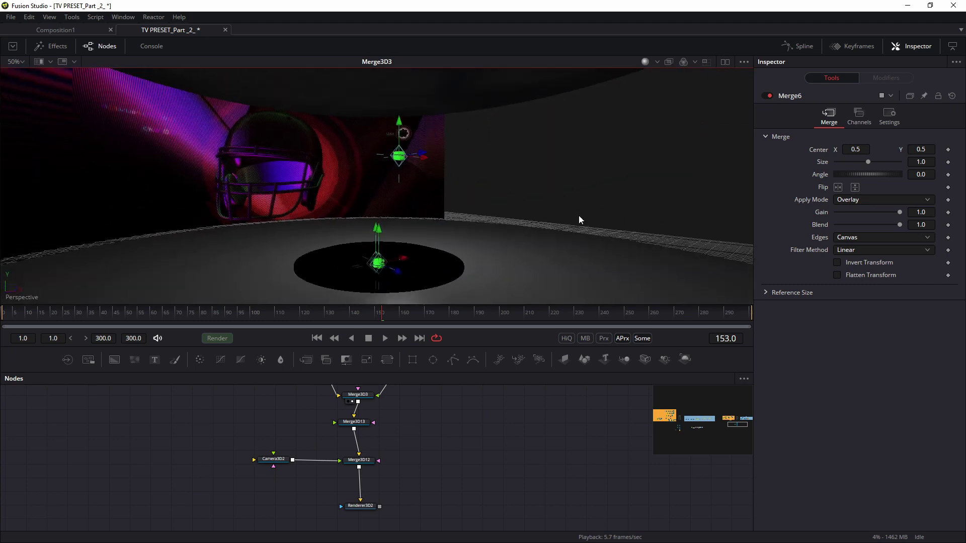
Restore the dual-viewer layout and display the Renderer3D2 output at a smaller zoom
left_click(725, 62)
left_click_drag(360, 505, 602, 179)
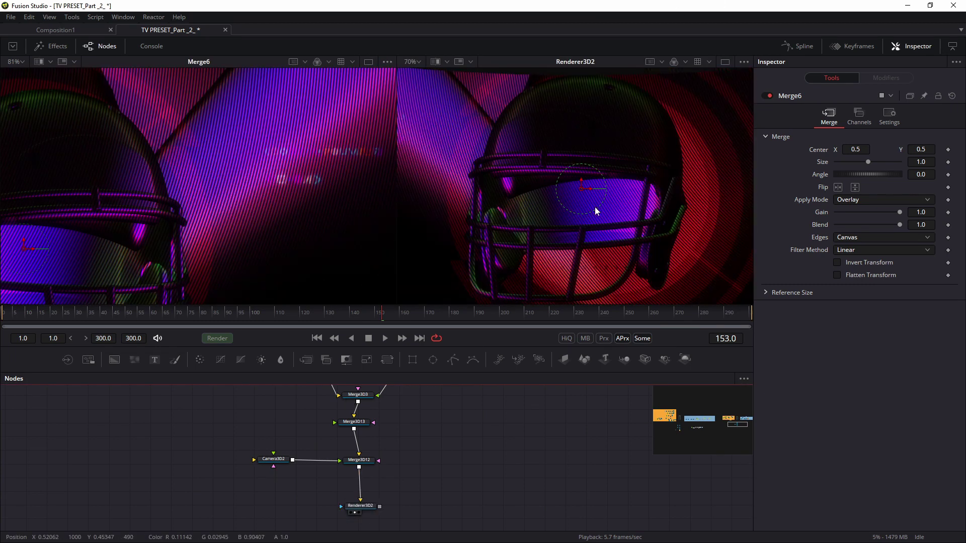
scroll(594, 210, "down", 5)
Insert a Color Corrector between the BG_CF_####.png loader and Merge6
scroll(592, 213, "up", 4)
scroll(598, 219, "down", 1)
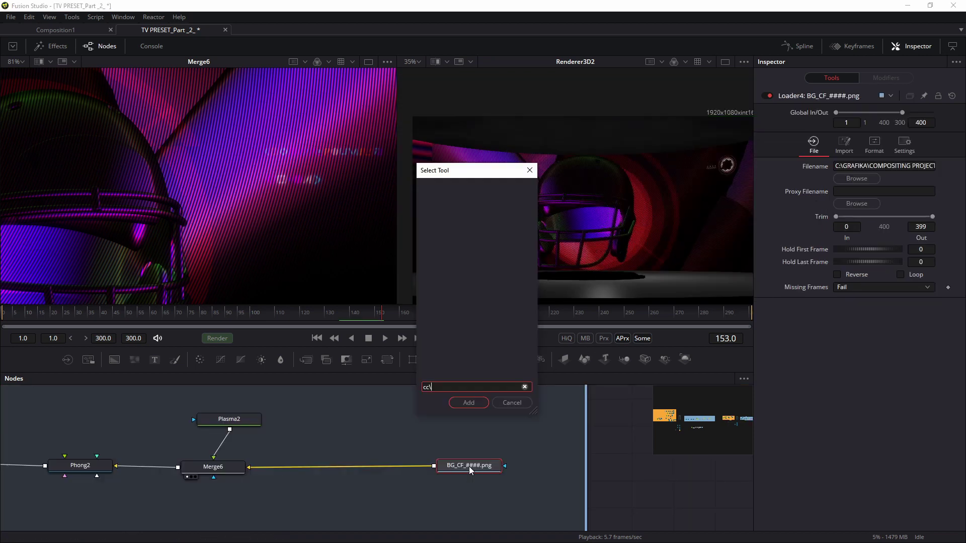
left_click(485, 403)
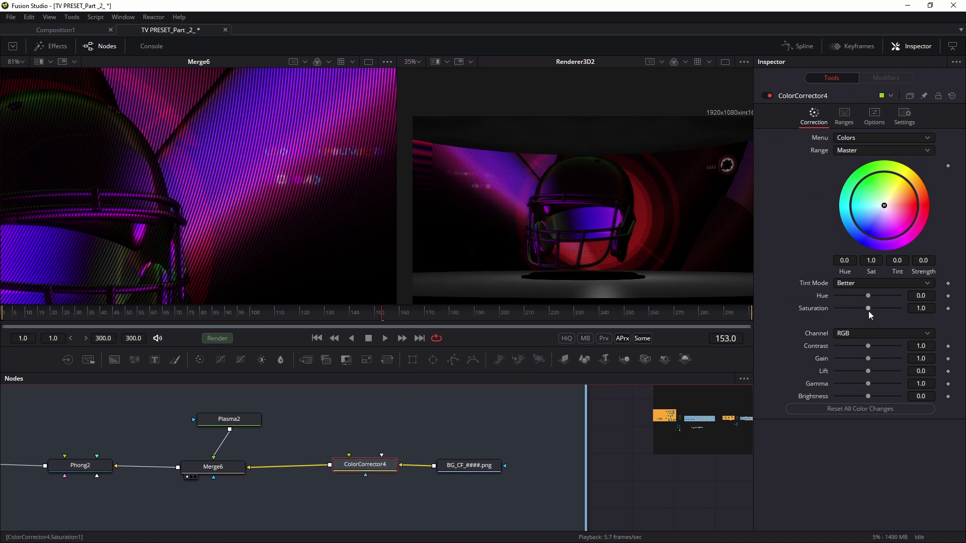
Set ColorCorrector4's saturation to 0.73, tint it toward orange-red at about 0.65 strength, and save the composition
left_click_drag(868, 304, 859, 308)
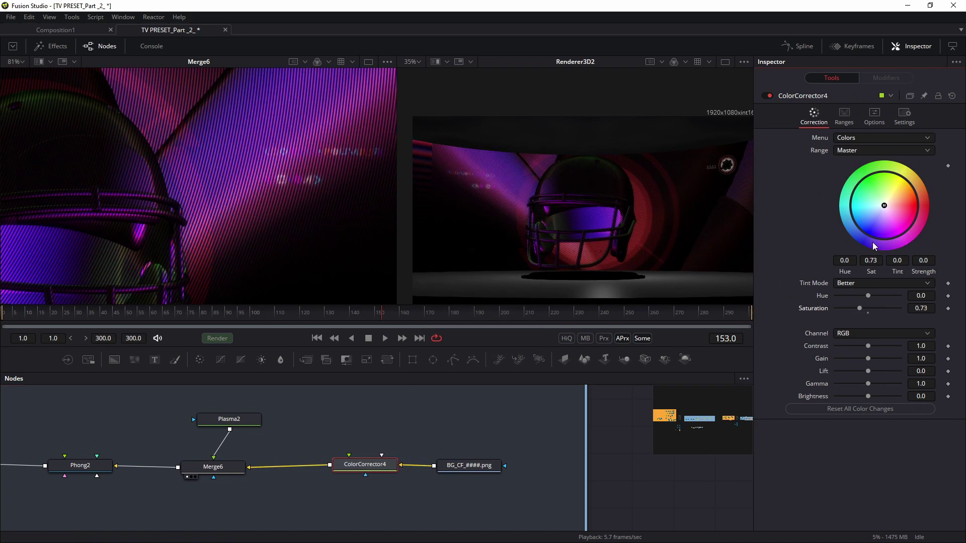
left_click_drag(887, 204, 909, 195)
left_click_drag(573, 196, 571, 200)
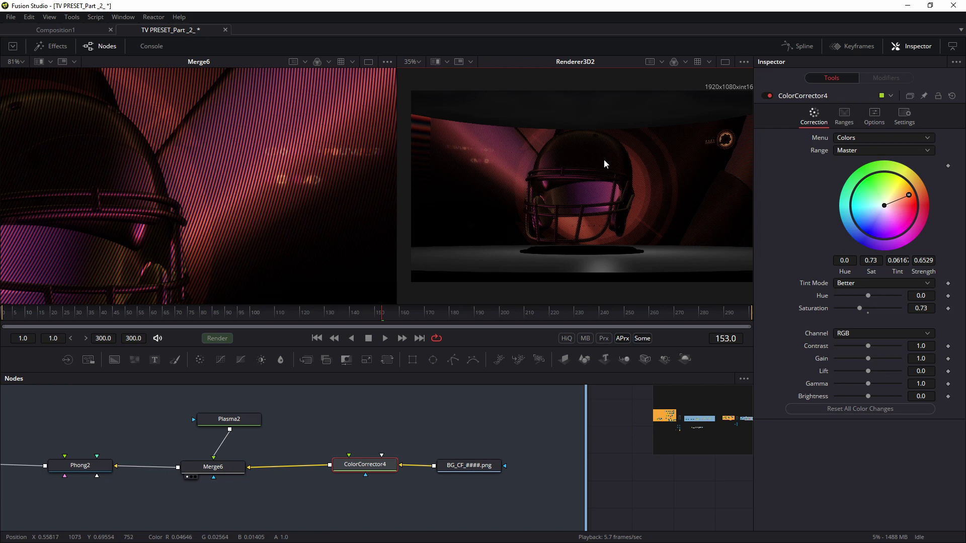
key("ctrl+s")
left_click_drag(596, 269, 576, 248)
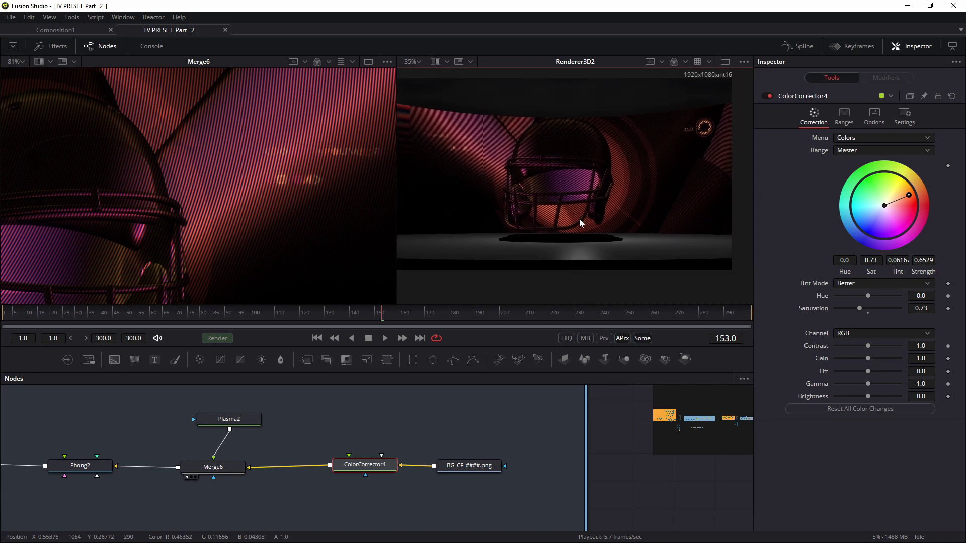
Set Camera3D2's X rotation to 2.6 and its Y translation to 1.1698
left_click_drag(303, 450, 421, 409)
scroll(316, 448, "down", 5)
left_click_drag(314, 496, 382, 428)
scroll(489, 400, "up", 4)
left_click(343, 418)
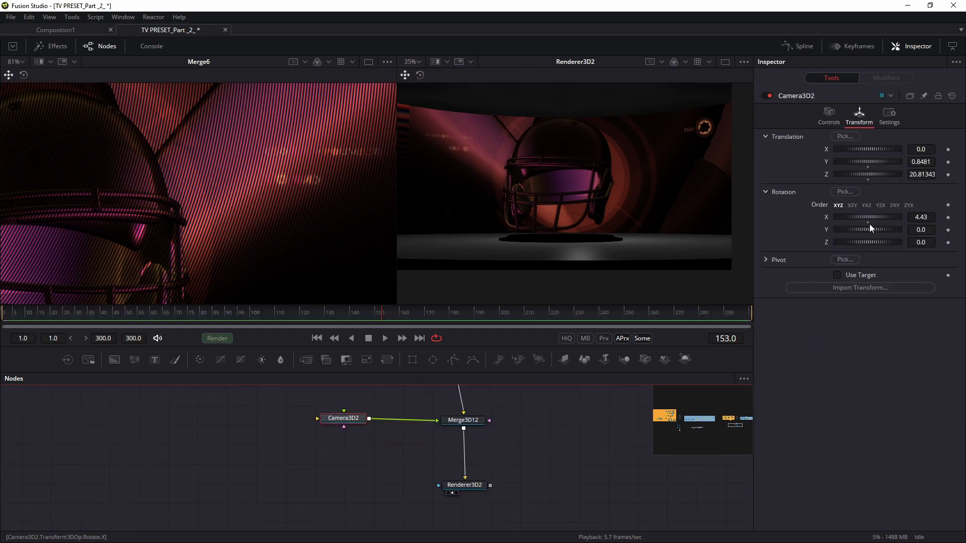
left_click_drag(868, 226, 862, 205)
left_click_drag(853, 160, 906, 150)
Display the reference scene's Merge3D10 in a viewer and examine its hexagon floor and glowing central disc
scroll(635, 193, "down", 1)
scroll(176, 402, "down", 4)
left_click_drag(176, 403, 565, 451)
left_click_drag(216, 446, 599, 485)
left_click_drag(55, 455, 393, 505)
scroll(71, 441, "up", 4)
left_click_drag(365, 435, 295, 397)
scroll(295, 398, "down", 6)
scroll(380, 480, "up", 2)
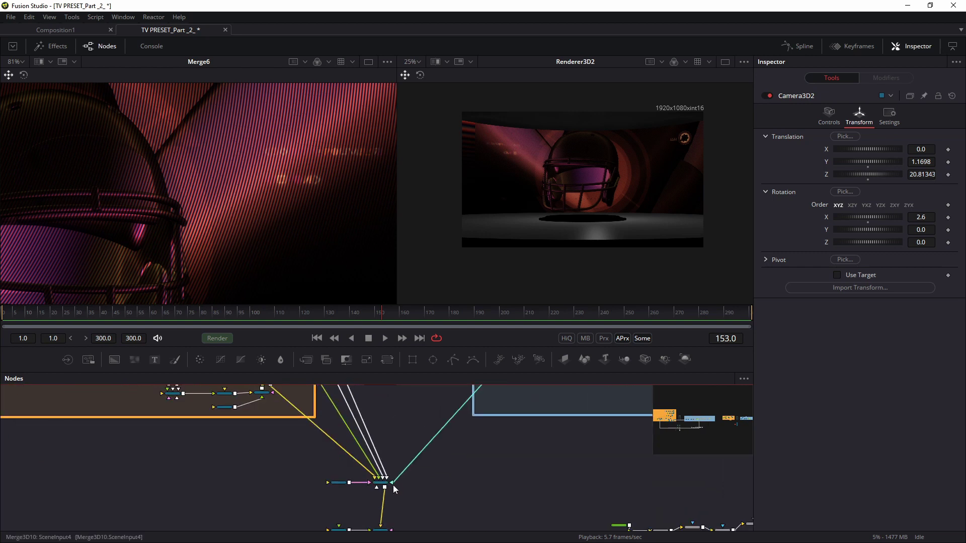
left_click_drag(228, 212, 253, 179)
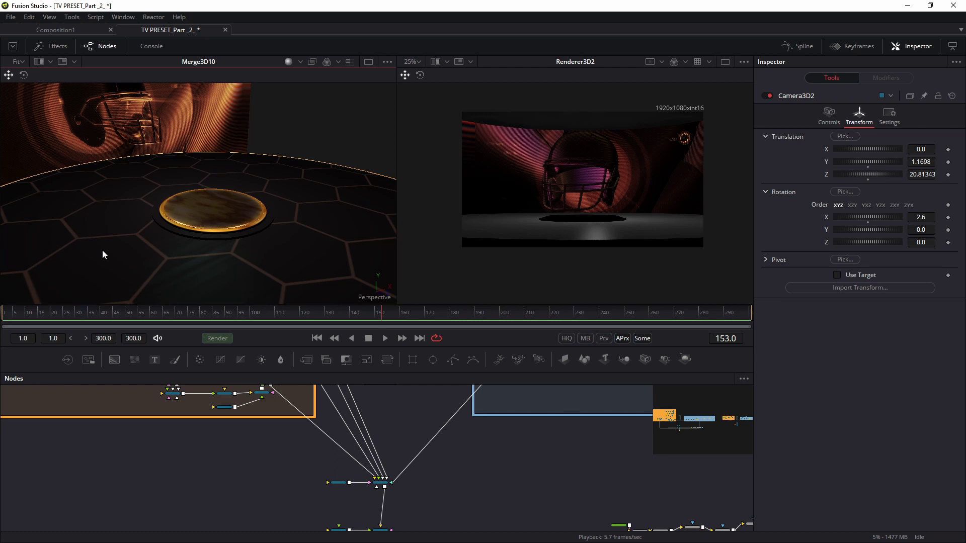
Display the working scene's Merge3D3 in the viewer, and load its _FLOOR__1 shape on its own
left_click_drag(285, 234, 266, 229)
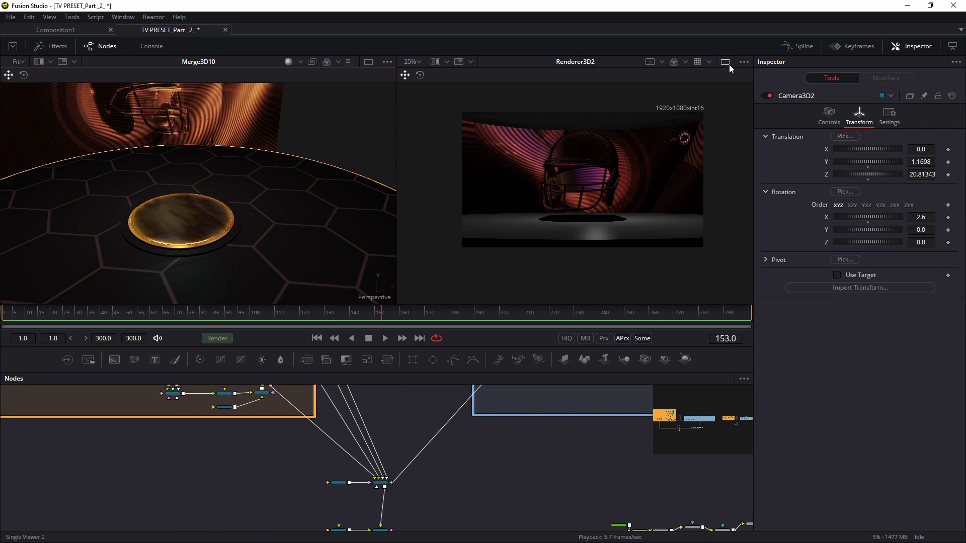
left_click_drag(674, 485, 246, 534)
left_click_drag(576, 450, 170, 469)
left_click_drag(547, 521, 177, 186)
scroll(451, 503, "up", 2)
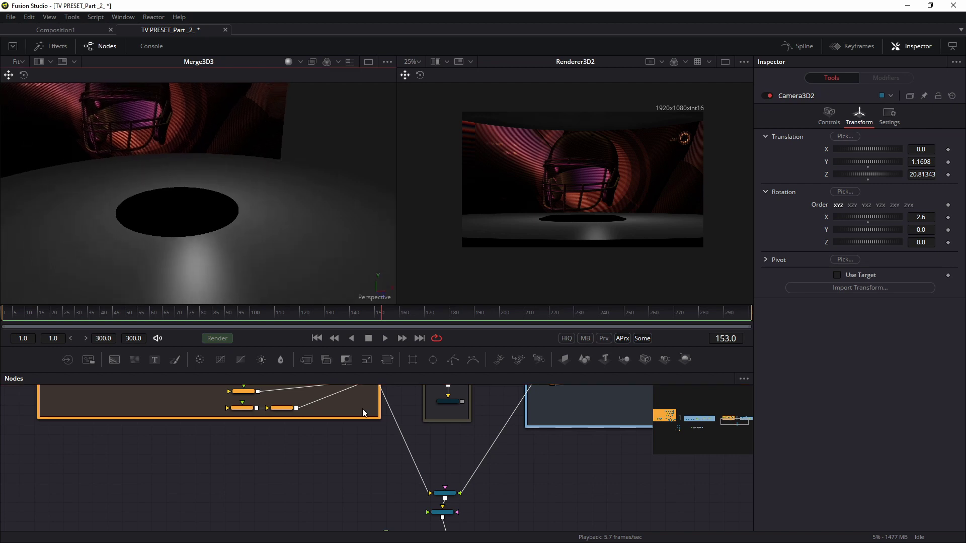
scroll(359, 468, "up", 4)
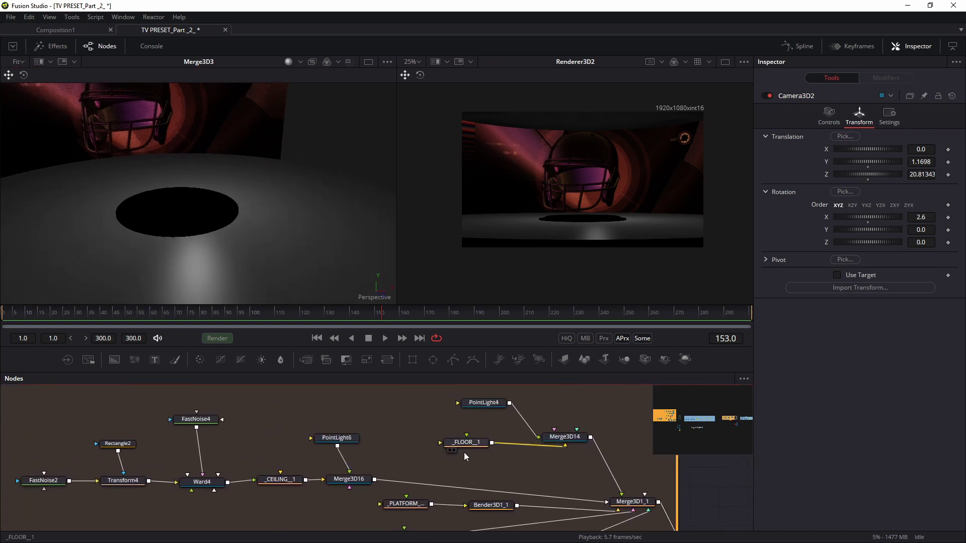
left_click_drag(473, 453, 252, 302)
Group the ceiling nodes from FastNoise2 through Merge3D16 and place the group beside the platform nodes
scroll(396, 466, "down", 3)
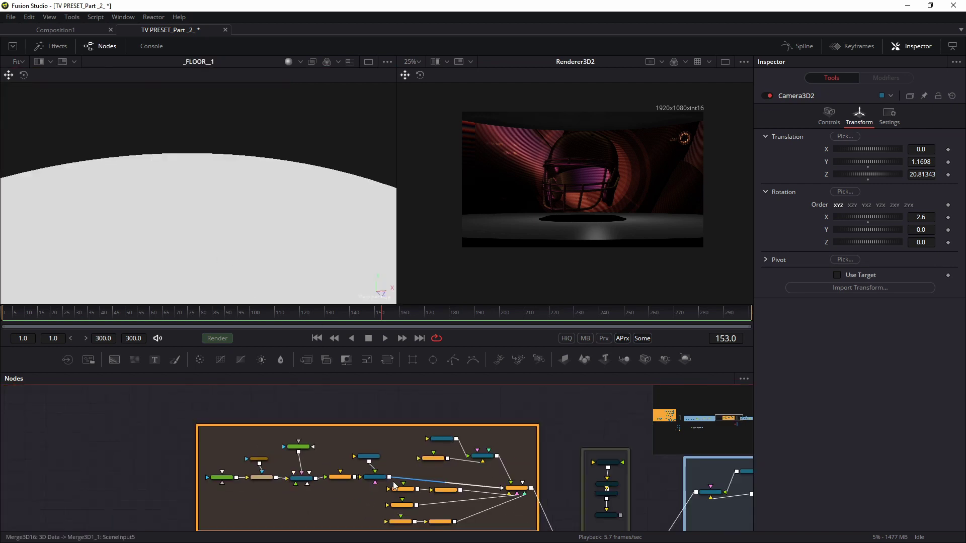
left_click_drag(210, 437, 376, 489)
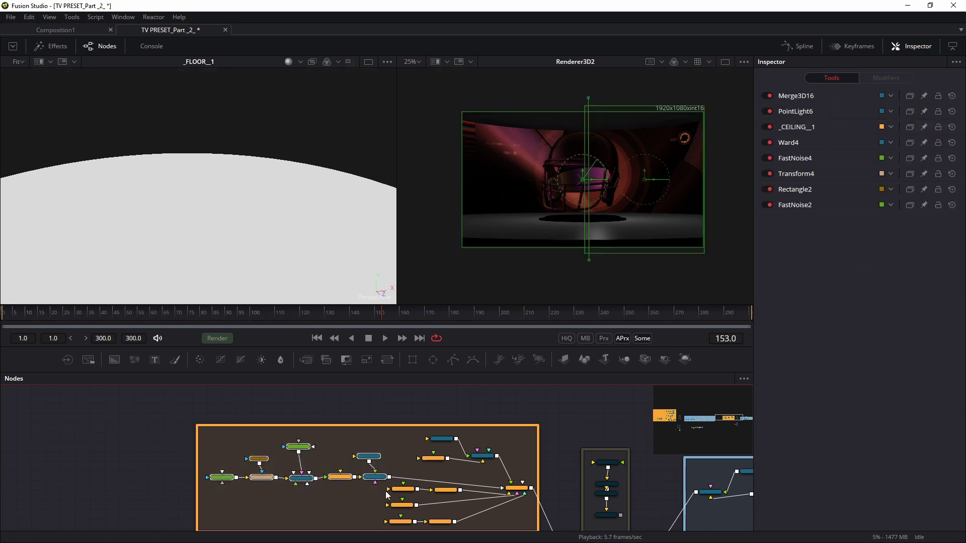
key("ctrl+g")
left_click_drag(300, 442, 390, 454)
Move the _FLOOR__1 node farther from Merge3D14 and frame the whole floor cylinder in the viewer
scroll(415, 461, "up", 2)
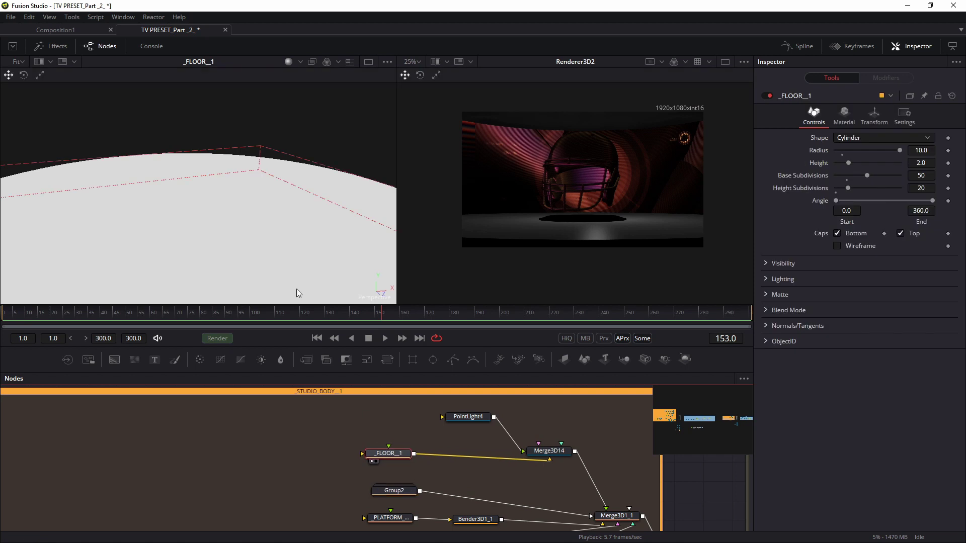
scroll(260, 228, "down", 5)
left_click_drag(250, 289, 297, 272)
left_click_drag(379, 454, 267, 454)
Add a Ward material node and connect it to the material input of _FLOOR__1
left_click(245, 426)
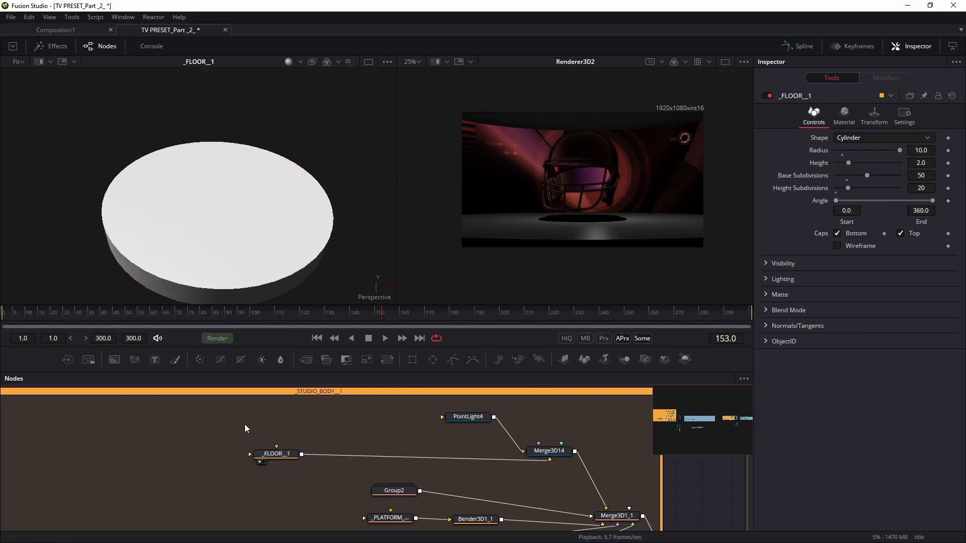
key("shift+space")
type("cc")
key("BackSpace")
key("BackSpace")
type("ward")
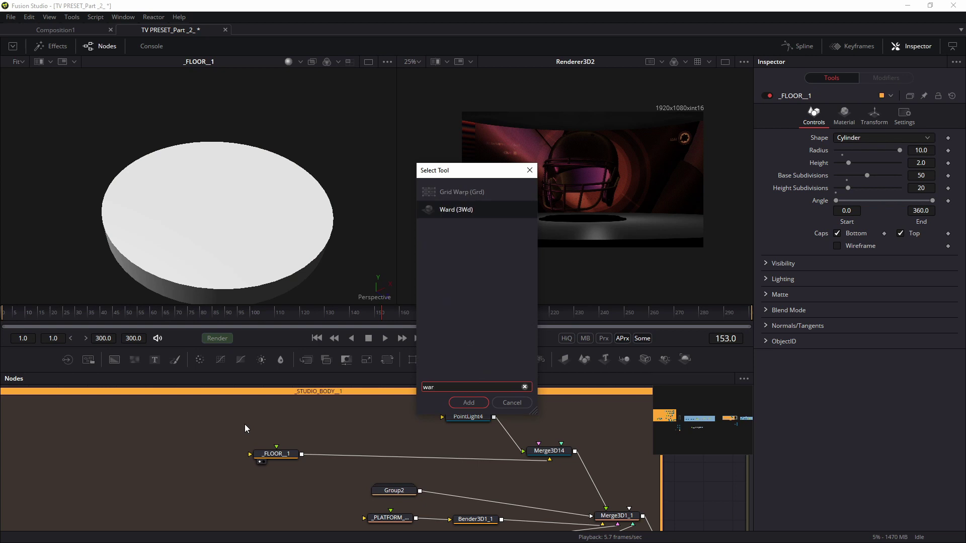
key("Return")
left_click_drag(245, 438, 219, 440)
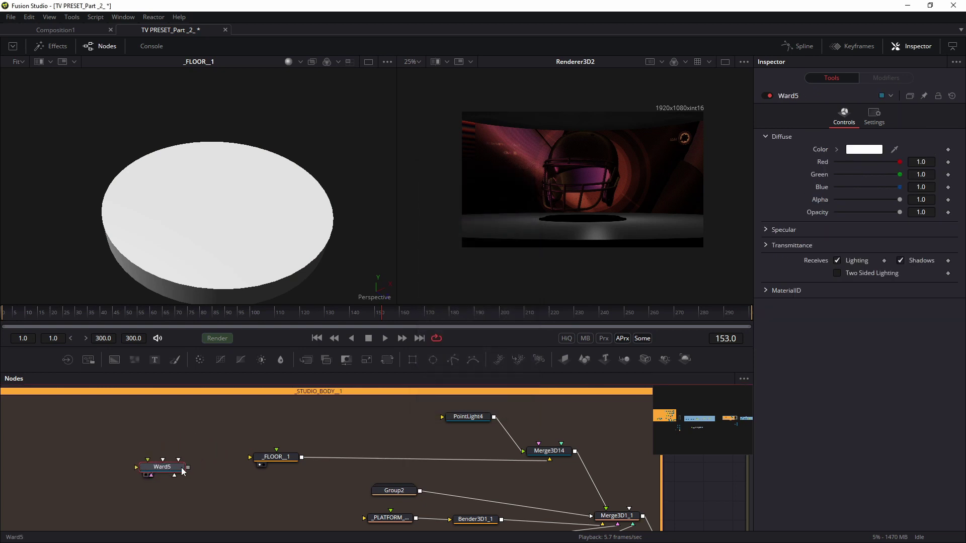
left_click_drag(231, 476, 270, 460)
left_click_drag(163, 467, 172, 454)
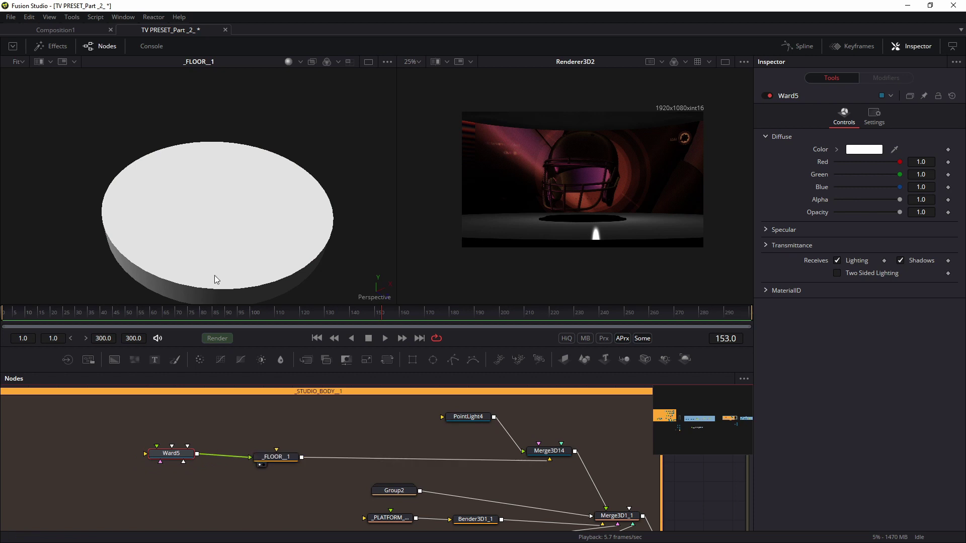
Space Ward5 farther from _FLOOR__1 and extend the upper edge of the _STUDIO_BODY__1 underlay
left_click(216, 297)
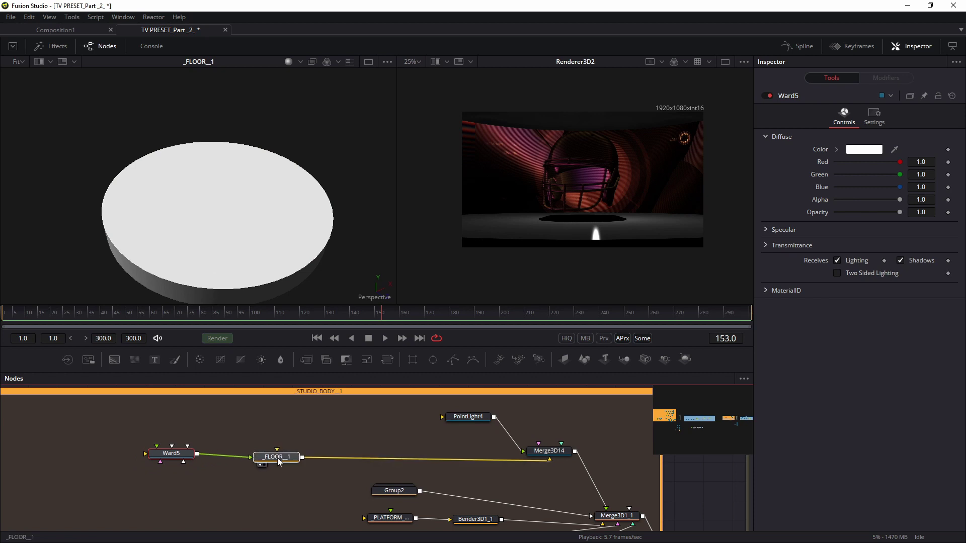
left_click_drag(154, 460, 133, 452)
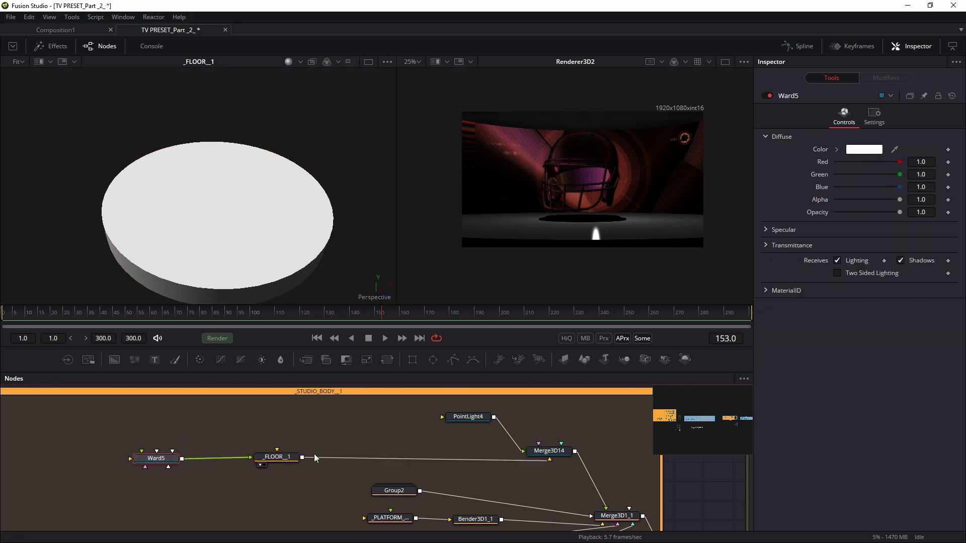
left_click(273, 458)
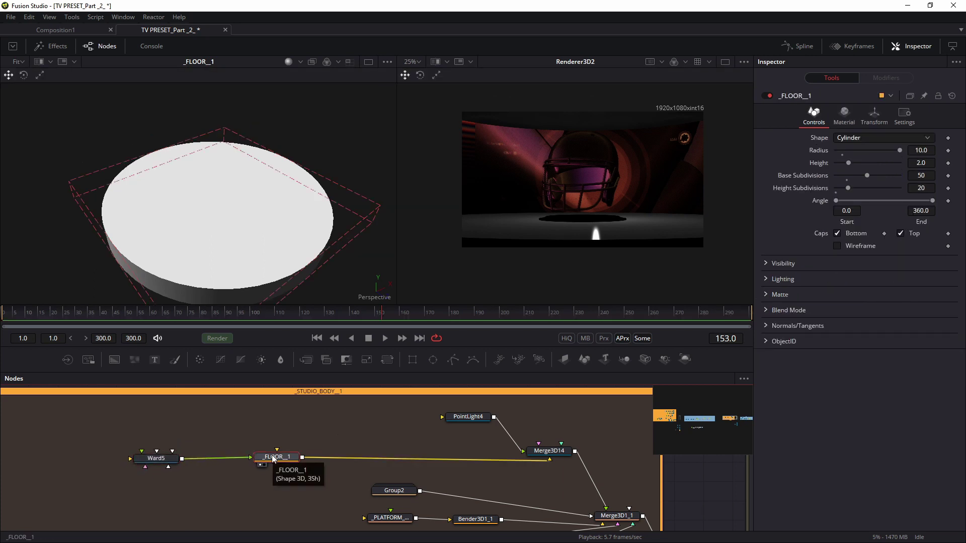
left_click_drag(448, 426, 407, 420)
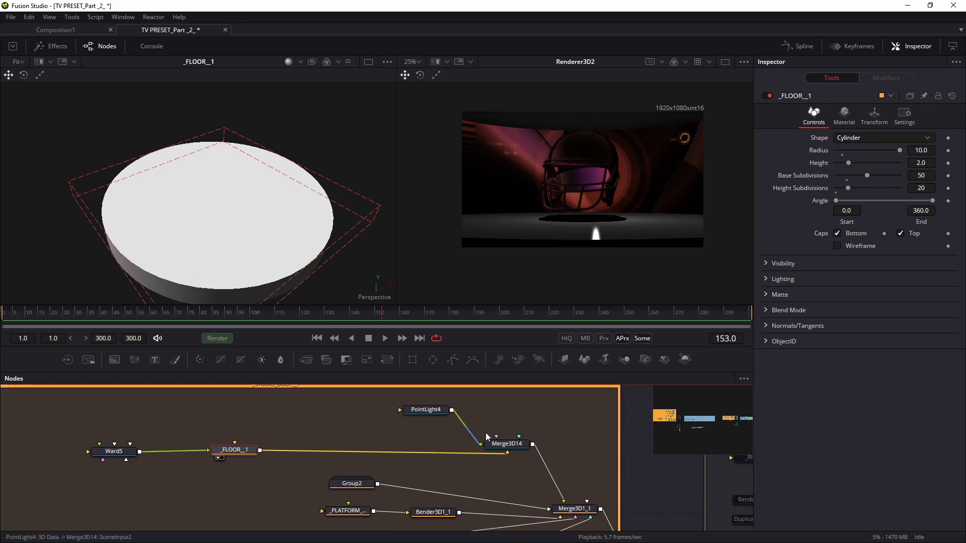
left_click_drag(506, 444, 422, 499)
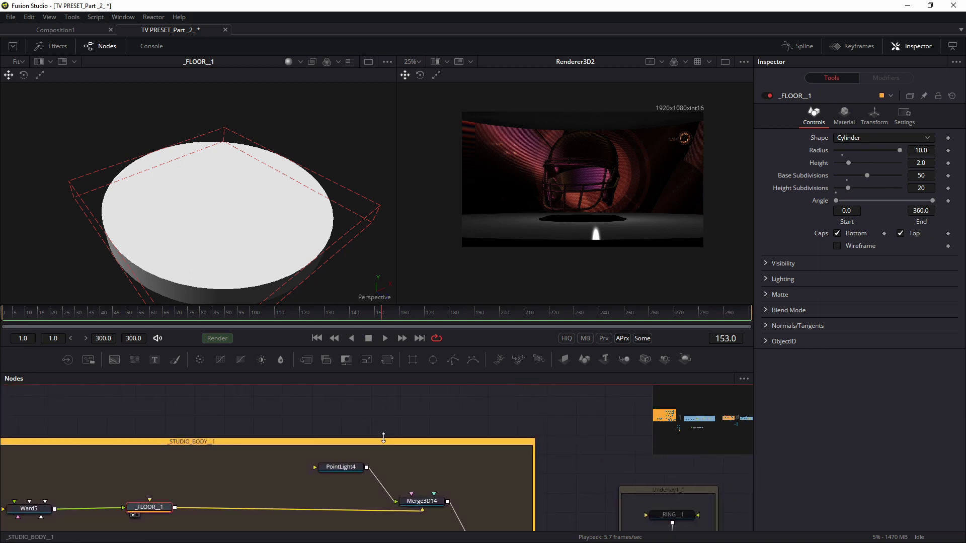
left_click(444, 439)
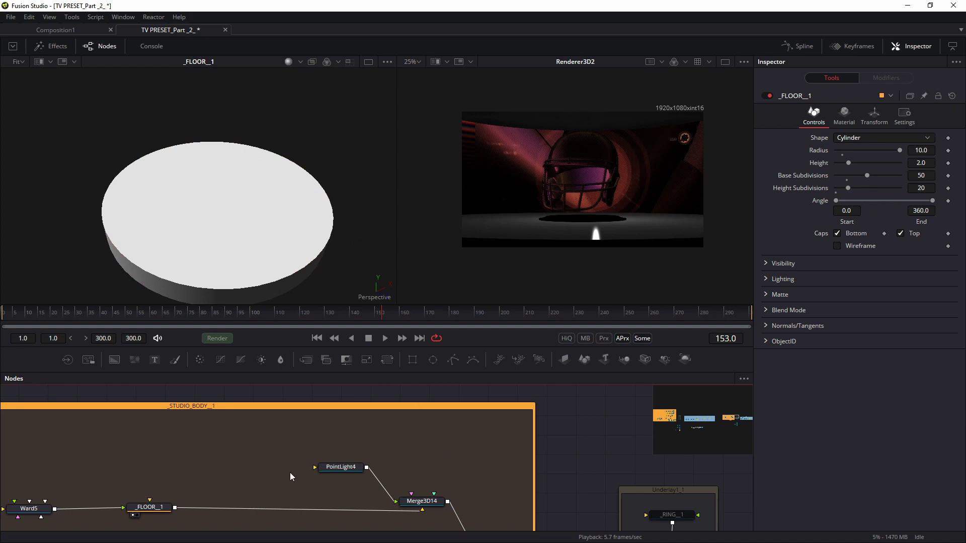
Locate the hexagon texture node chain and display its final honey texture.png saver in the viewer
left_click_drag(348, 509, 381, 437)
scroll(370, 478, "down", 4)
left_click_drag(351, 486, 508, 444)
scroll(455, 450, "down", 3)
left_click_drag(268, 448, 319, 479)
scroll(332, 457, "up", 4)
left_click_drag(446, 452, 235, 181)
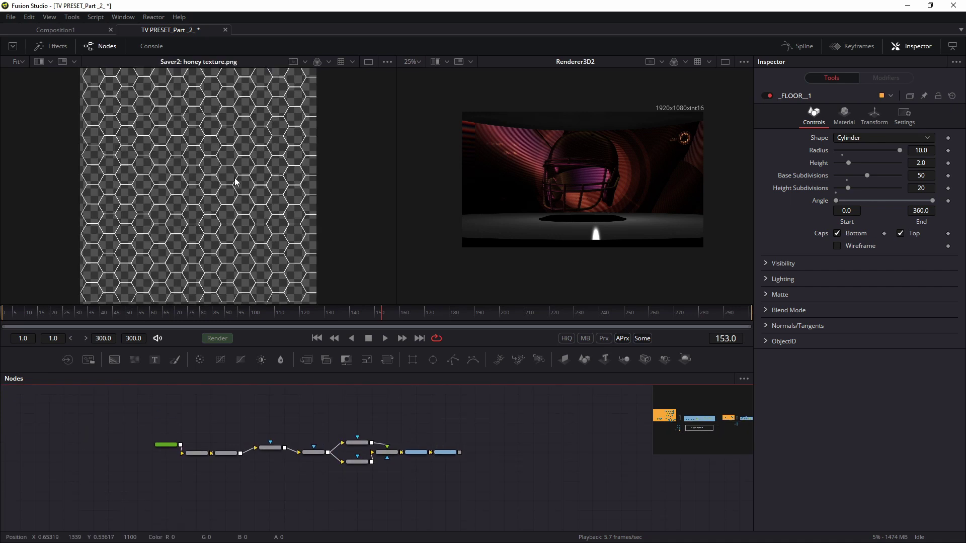
right_click(358, 99)
mouse_move(381, 123)
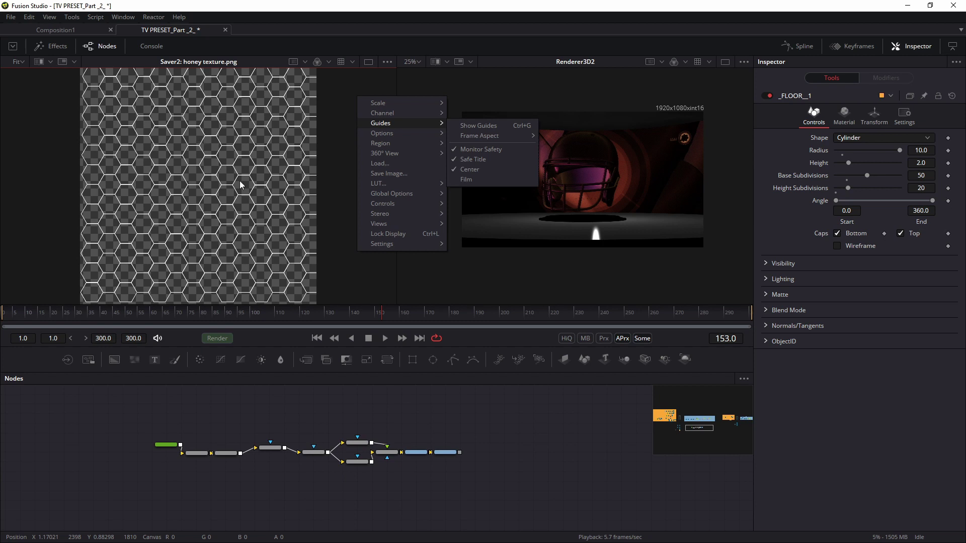
left_click(329, 233)
Inspect the start of the hexagon chain at sNGon1 and list the available Shape tools
scroll(173, 435, "up", 4)
left_click_drag(156, 478, 260, 444)
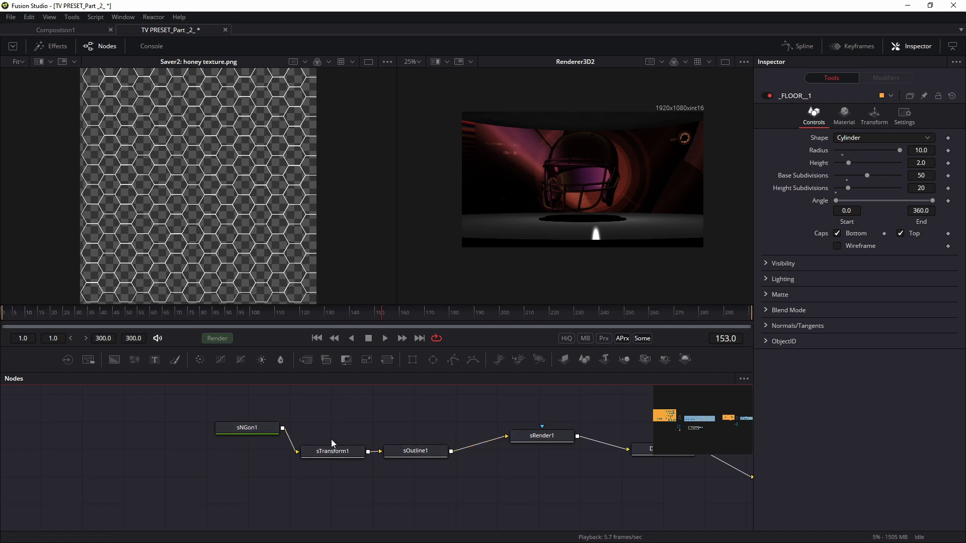
left_click(72, 18)
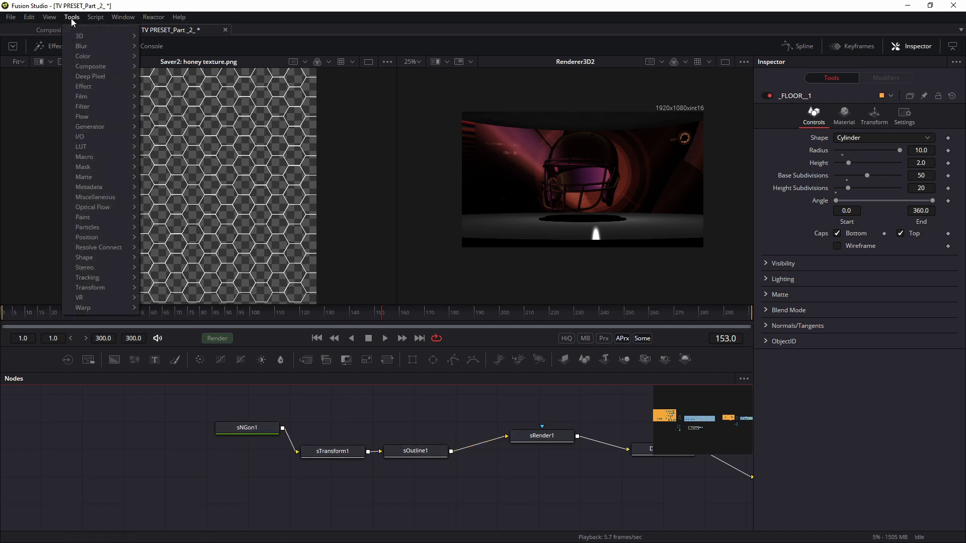
mouse_move(93, 258)
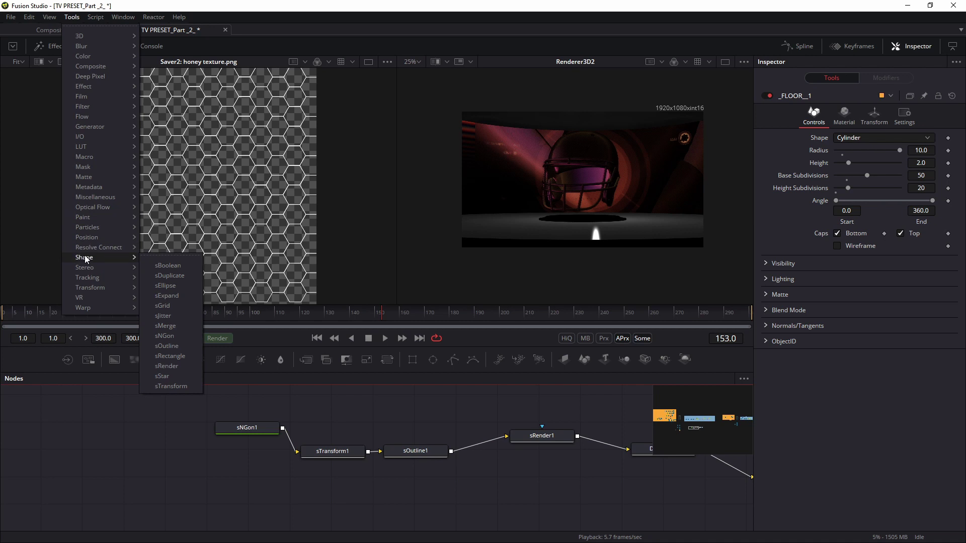
Bypass sTransform1 and sOutline1, and display sRender1 in the viewer to isolate the plain hexagon
left_click_drag(315, 425, 406, 477)
key("ctrl+p")
left_click(409, 474)
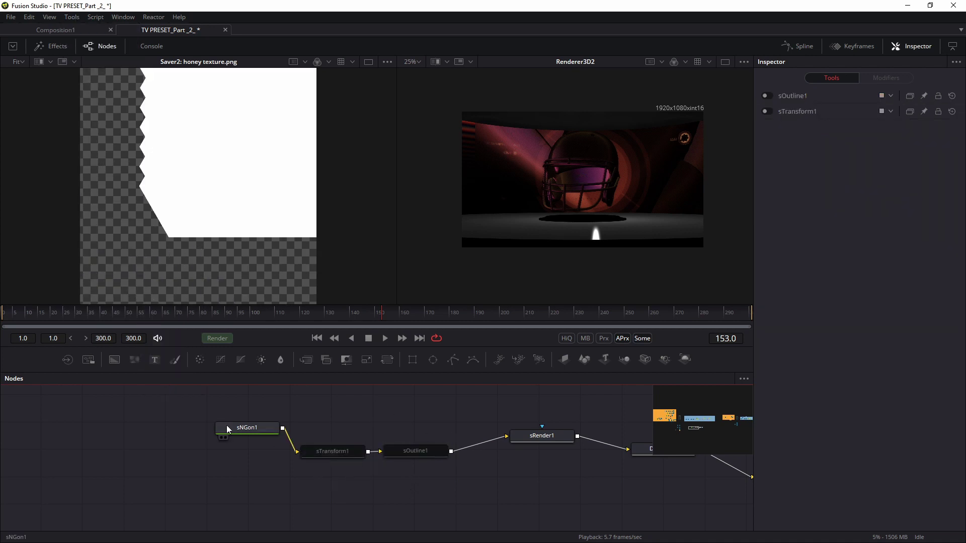
left_click_drag(534, 435, 301, 191)
left_click_drag(157, 151, 179, 154)
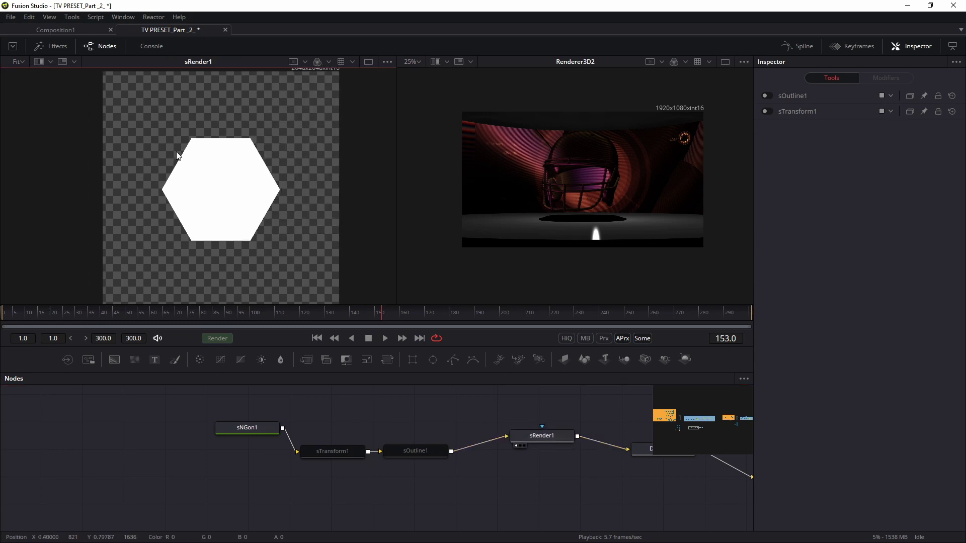
Open sRender1's image size settings for examination
left_click_drag(260, 426, 252, 411)
scroll(441, 430, "up", 1)
left_click_drag(536, 463, 505, 436)
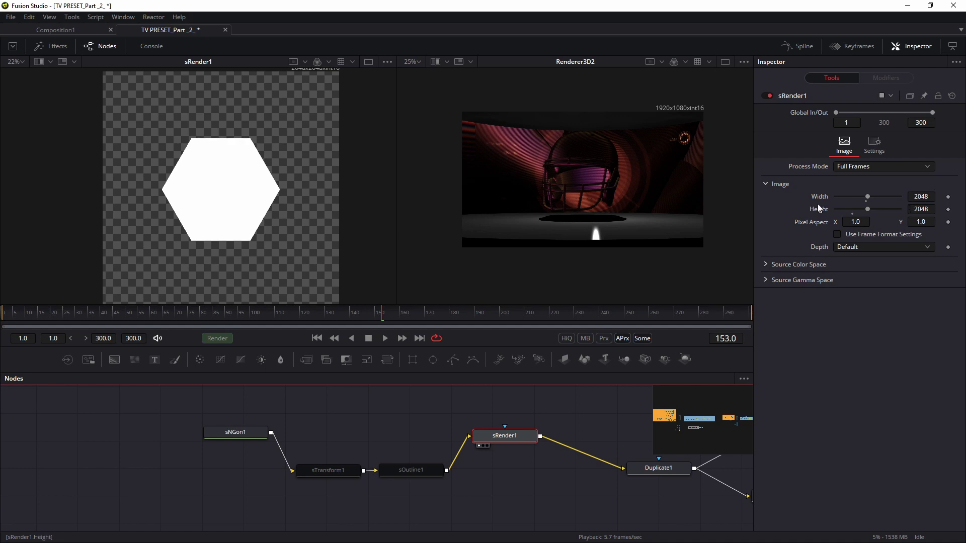
Re-enable sOutline1 and sTransform1 one after the other while displaying sRender1 in the viewer
left_click(407, 470)
key("ctrl+p")
left_click_drag(427, 475, 263, 212)
left_click_drag(505, 436, 196, 136)
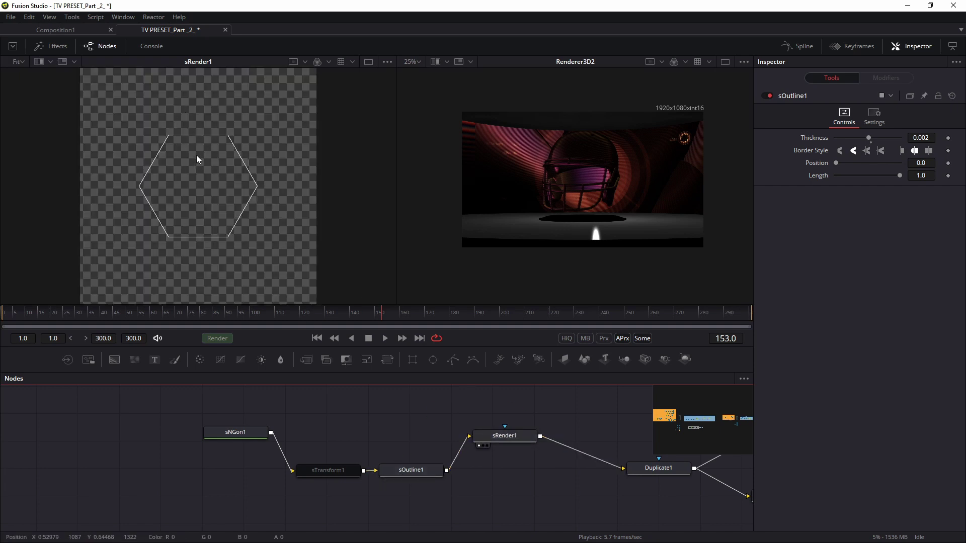
left_click(330, 472)
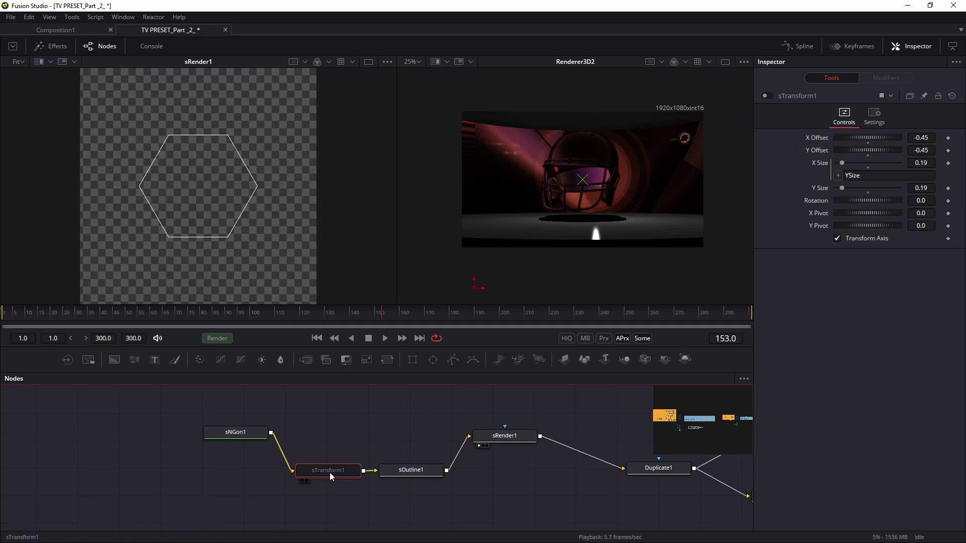
key("ctrl+p")
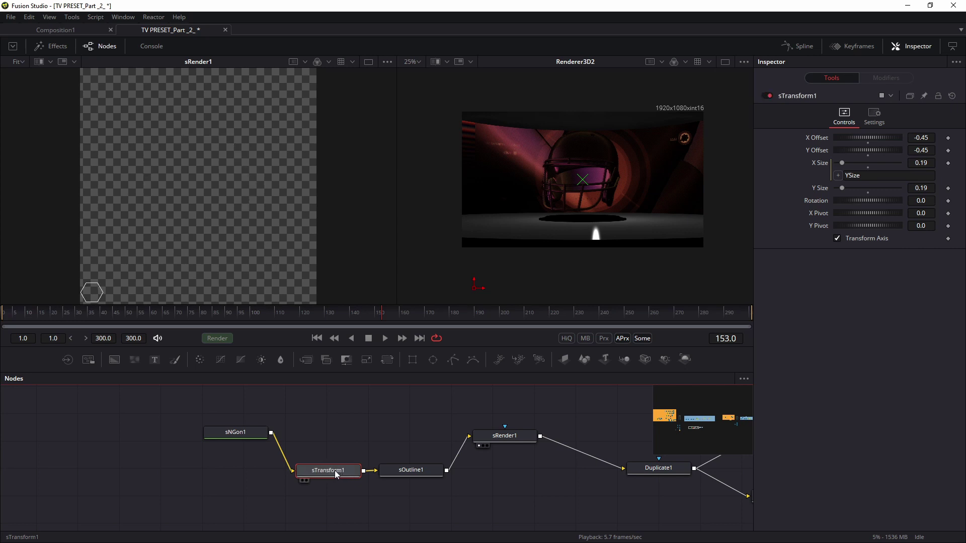
Rearrange the sTransform1, sOutline1 and sRender1 nodes into a tidier chain, leaving sTransform1 selected and enabled
left_click_drag(318, 473, 452, 461)
left_click_drag(416, 504, 336, 460)
left_click_drag(444, 464, 431, 466)
left_click_drag(342, 459, 336, 466)
left_click_drag(501, 436, 505, 437)
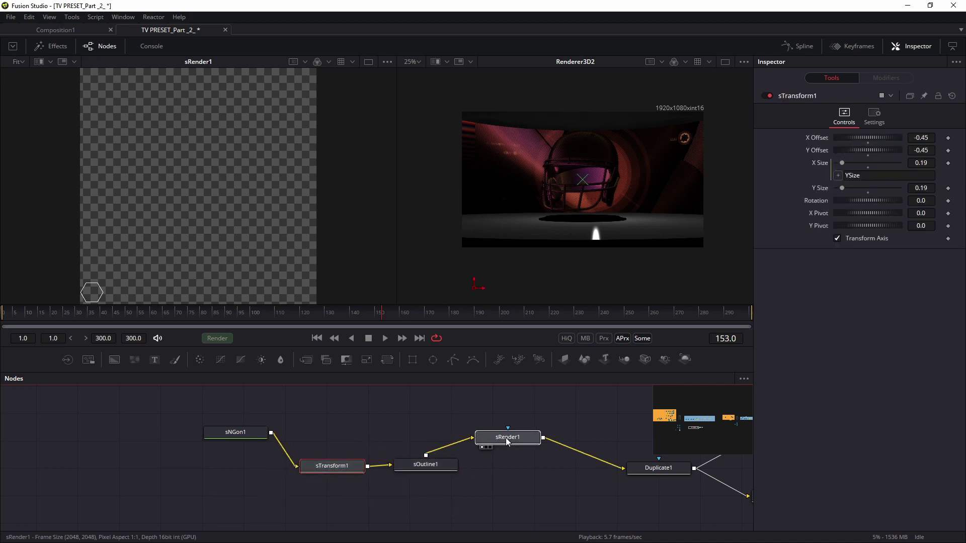
left_click(331, 465)
key("ctrl+p")
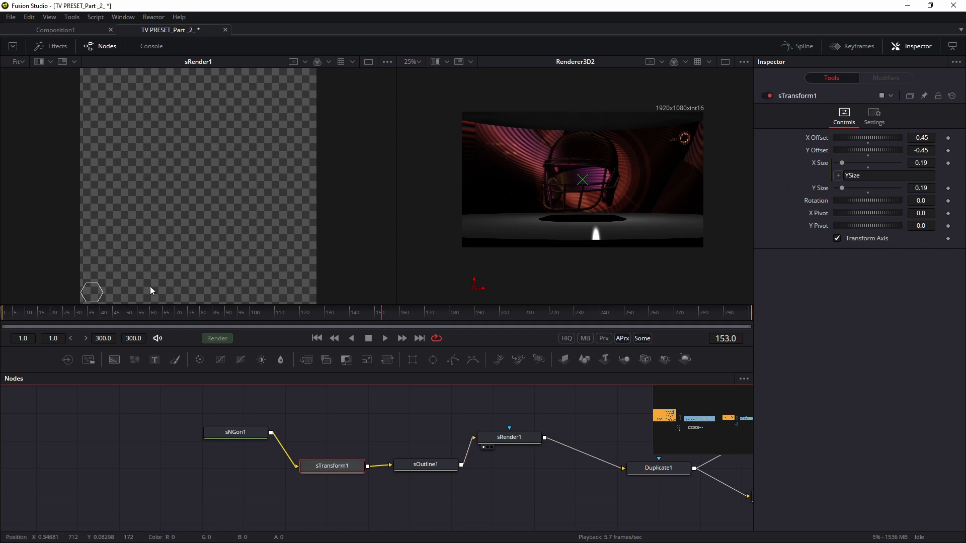
Display Duplicate1 in the viewer and vary its number of copies, ending at 15
left_click_drag(109, 291, 121, 268)
left_click_drag(425, 449, 184, 461)
left_click_drag(428, 479, 218, 183)
left_click_drag(107, 267, 127, 258)
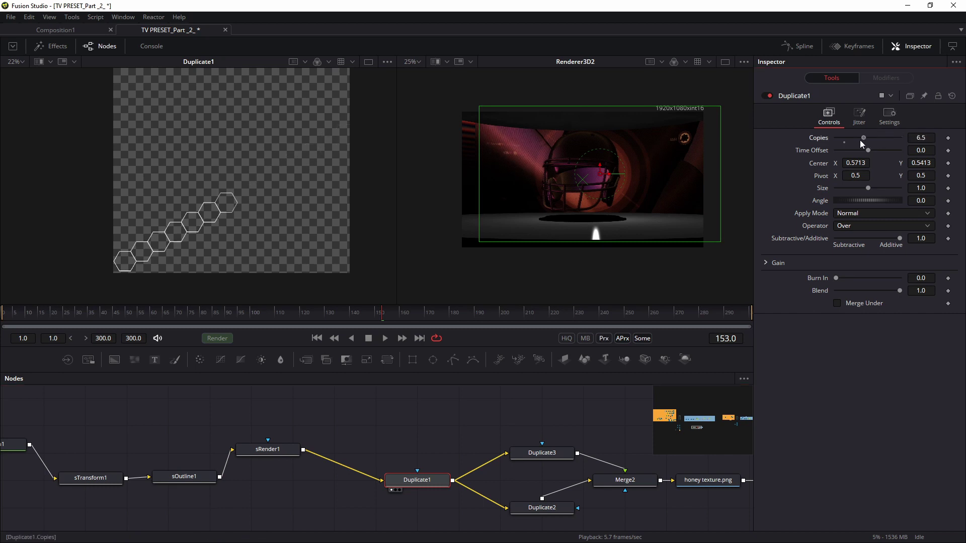
left_click_drag(470, 432, 332, 434)
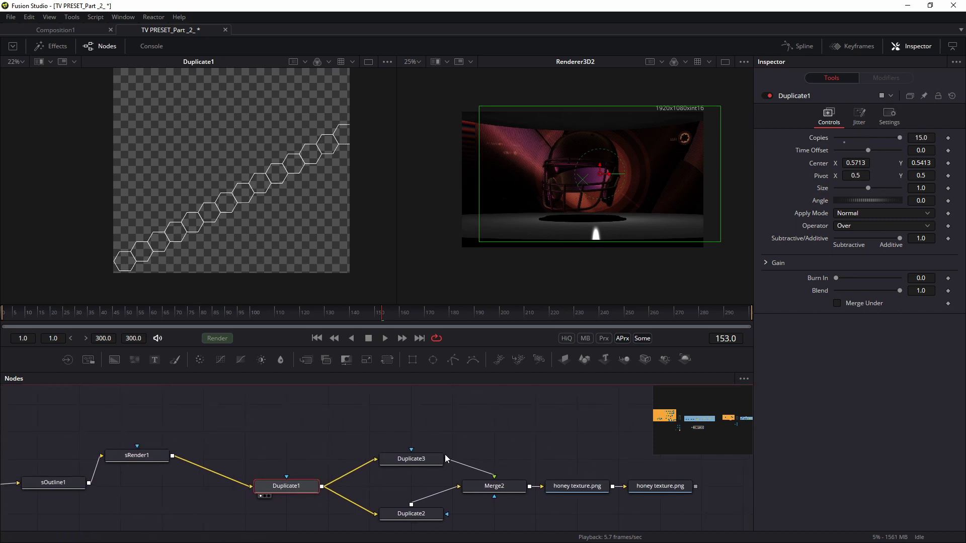
Display Duplicate3, Duplicate2 and Merge2 in turn to examine how the hexagon rows form the honeycomb texture
mouse_move(403, 443)
left_mouse_down()
mouse_move(393, 429)
mouse_move(397, 448)
mouse_move(399, 436)
left_mouse_up()
key("1")
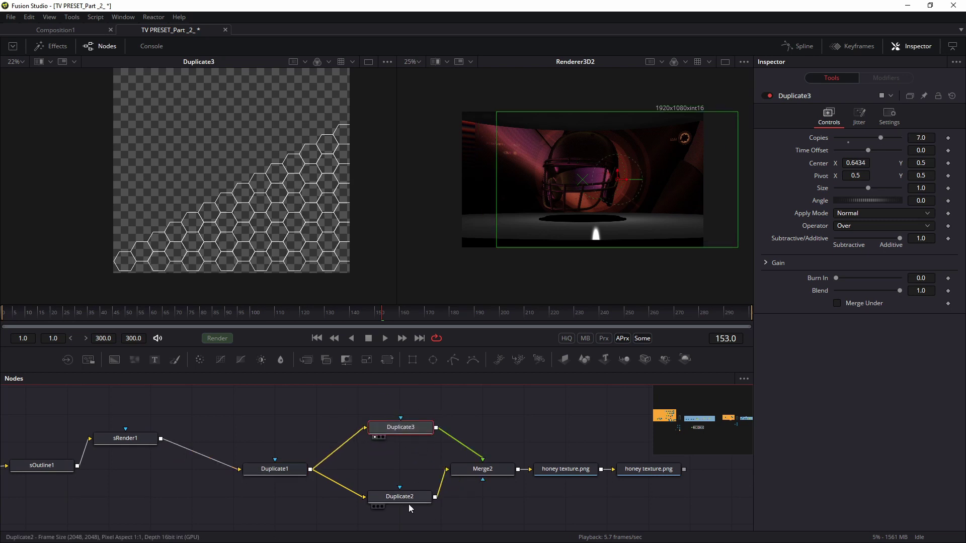
key("1")
mouse_move(473, 479)
left_mouse_down()
mouse_move(458, 433)
mouse_move(472, 478)
left_mouse_up()
key("1")
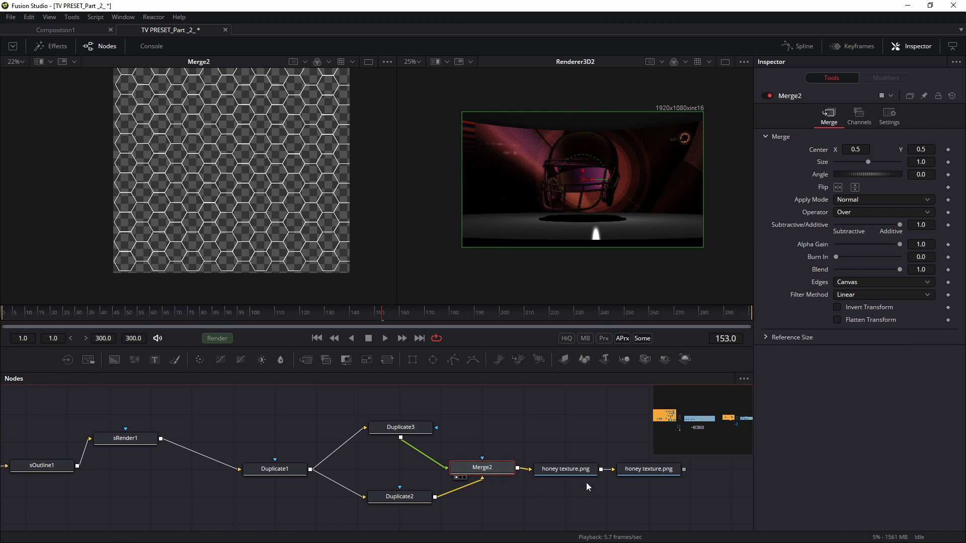
left_click_drag(585, 482, 525, 491)
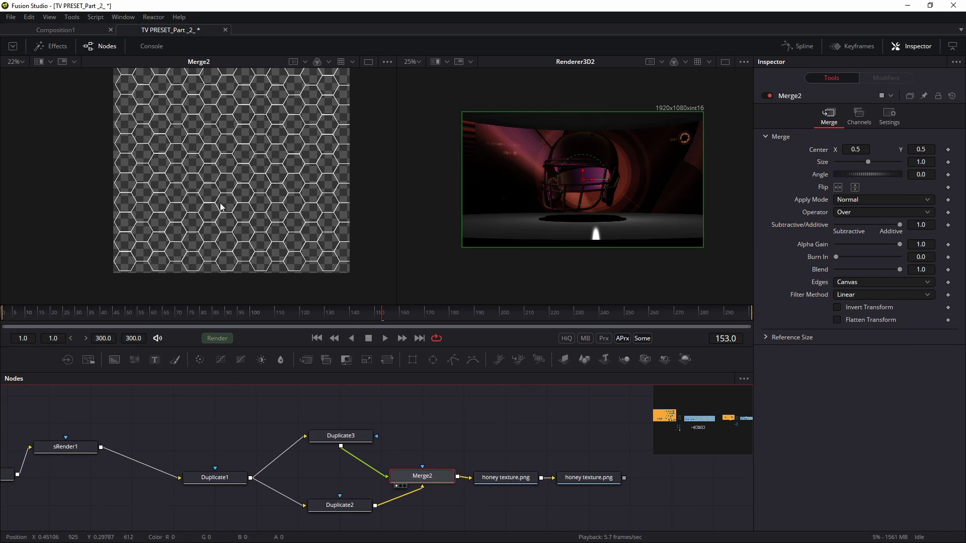
left_click_drag(591, 479, 600, 479)
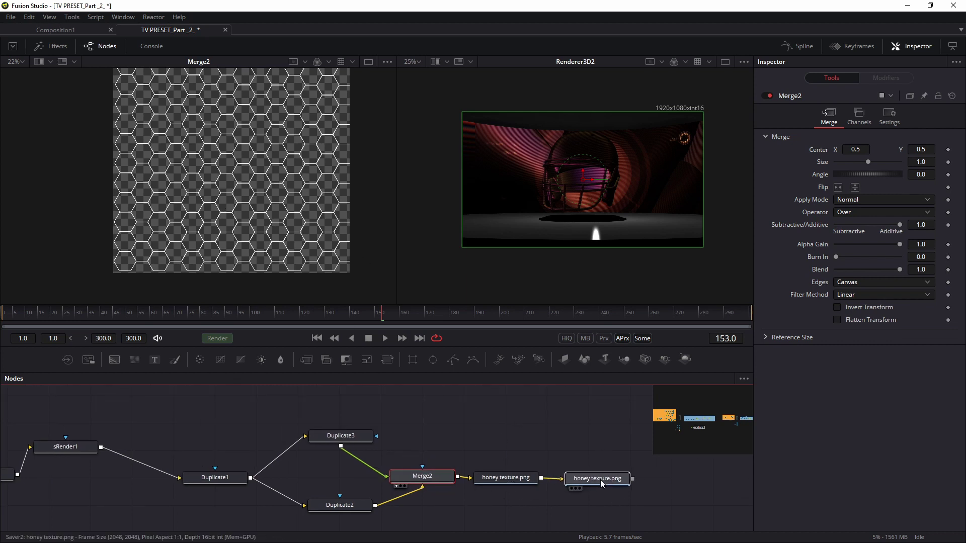
Check the honey texture.png saver, and select the finished honey texture loader feeding Texture2D1 for reuse
left_click(601, 483)
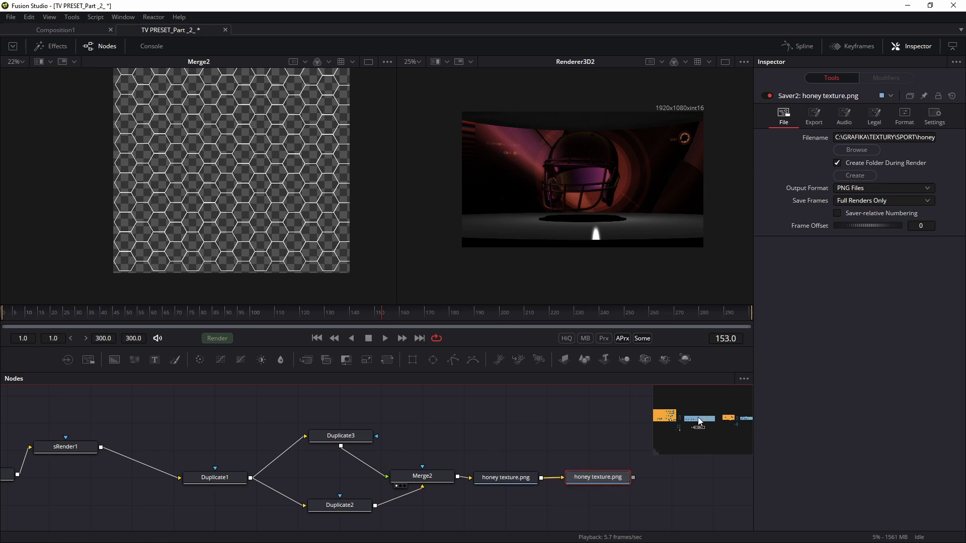
left_click(728, 418)
scroll(517, 453, "down", 3)
left_click_drag(518, 452, 472, 431)
left_click_drag(387, 436, 459, 453)
scroll(222, 460, "down", 2)
left_click_drag(225, 460, 421, 443)
scroll(338, 440, "down", 4)
left_click_drag(334, 440, 877, 464)
scroll(392, 447, "up", 5)
left_click_drag(452, 431, 348, 529)
scroll(305, 487, "up", 3)
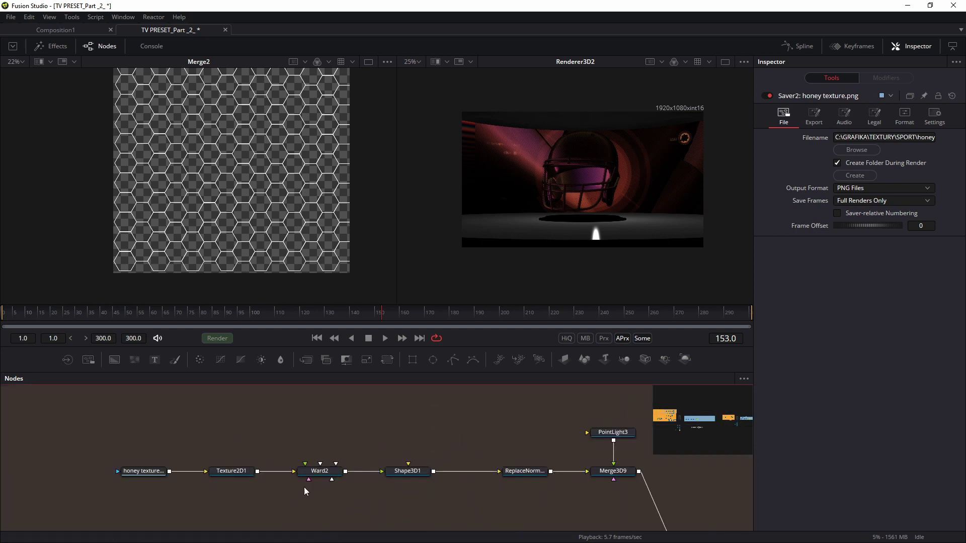
left_click(144, 470)
Locate the studio's floor nodes and display Merge3D1_1 followed by _FLOOR__1 in the first viewer
scroll(108, 447, "down", 4)
left_click_drag(109, 447, 43, 449)
left_click_drag(632, 470, 269, 318)
left_click_drag(481, 446, 173, 459)
left_click_drag(440, 462, 267, 487)
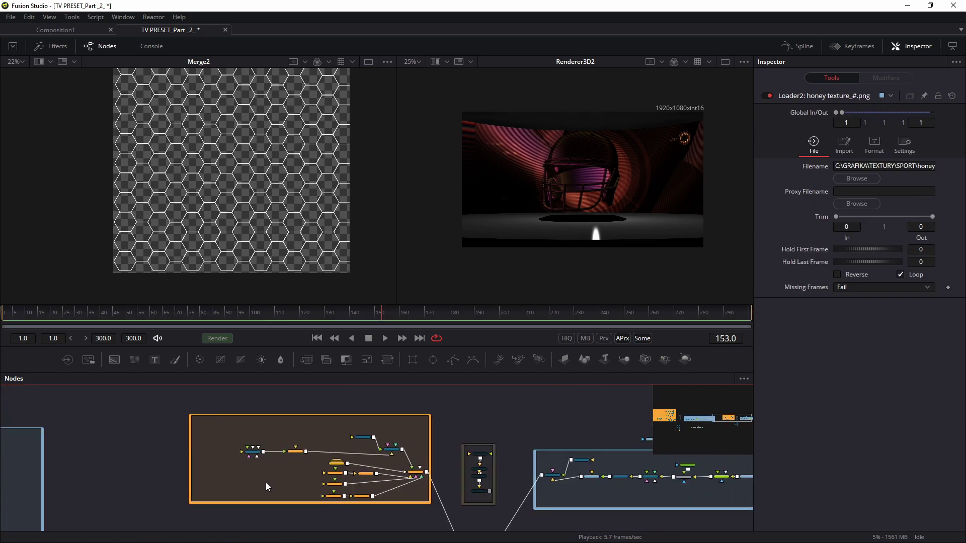
scroll(365, 461, "up", 3)
left_click_drag(202, 422, 315, 442)
scroll(316, 442, "up", 2)
left_click_drag(441, 430, 303, 431)
left_click_drag(508, 416, 439, 398)
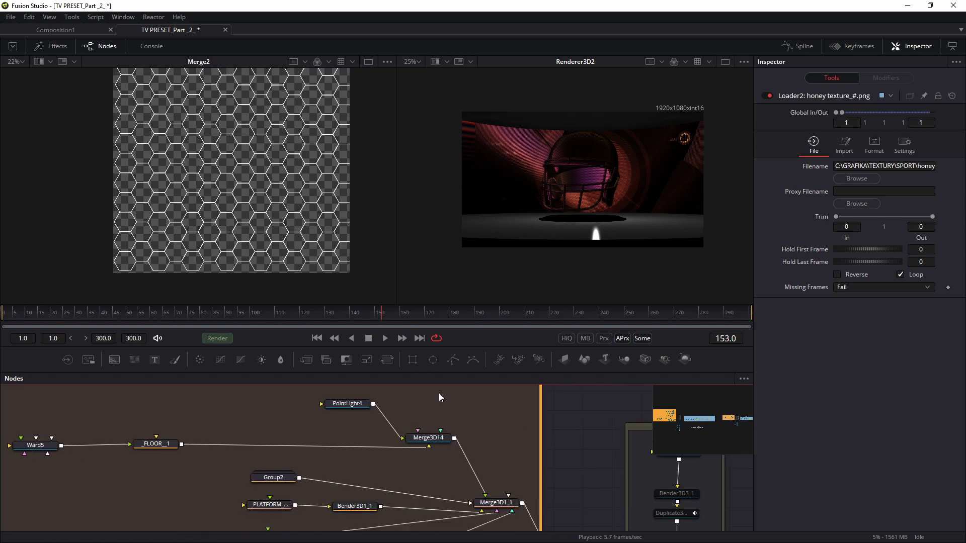
left_click_drag(497, 501, 274, 238)
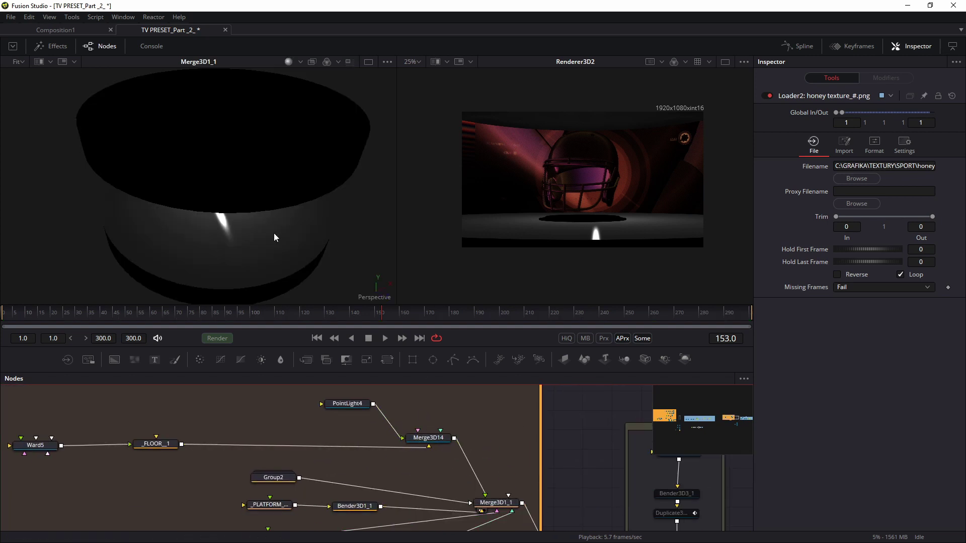
scroll(274, 238, "down", 3)
left_click_drag(155, 443, 226, 251)
Paste the honey texture loader beside the Ward5 node and display it in the second viewer
left_click_drag(266, 420, 366, 425)
key("ctrl+v")
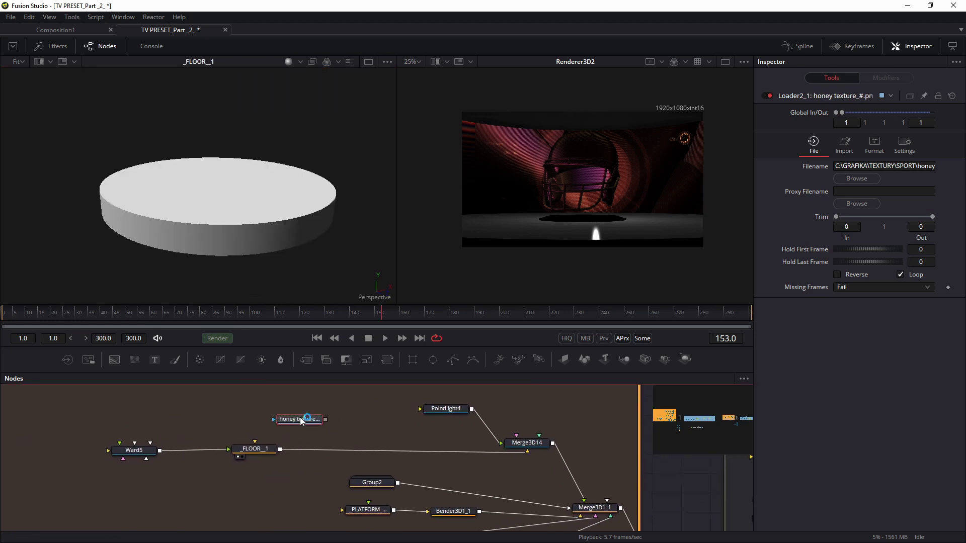
left_click_drag(297, 423, 220, 436)
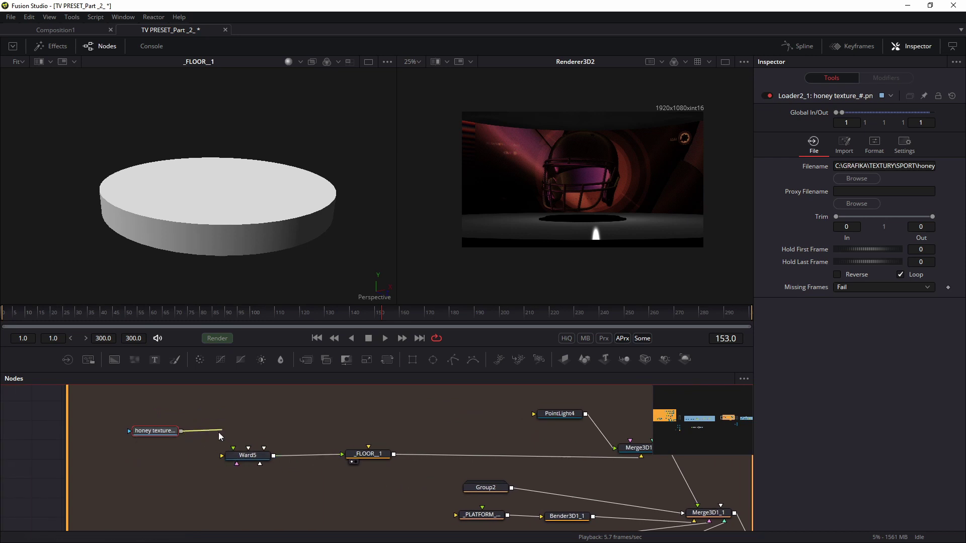
left_click(144, 439)
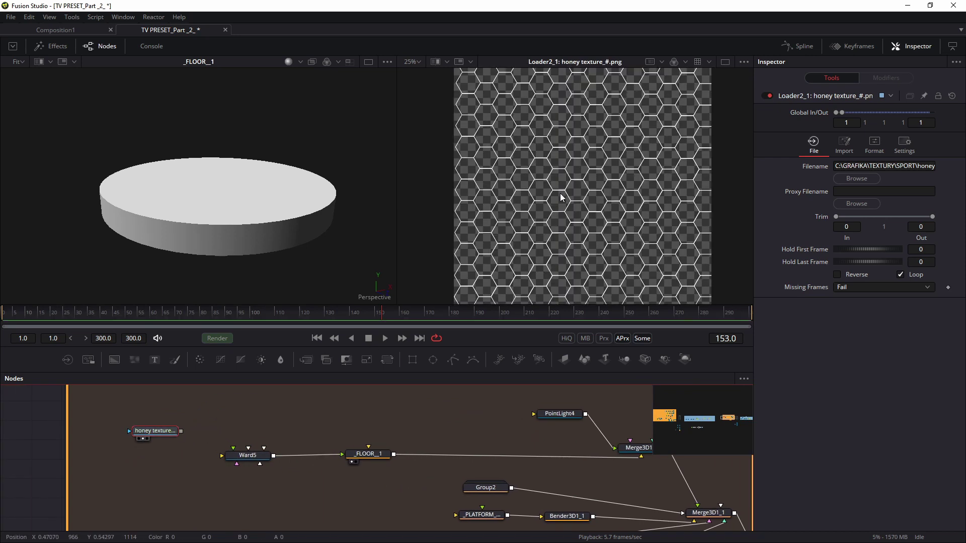
Try the honey texture as Ward5's diffuse color input and inspect the hexagons on the floor
left_click_drag(180, 431, 250, 463)
left_click_drag(231, 190, 276, 257)
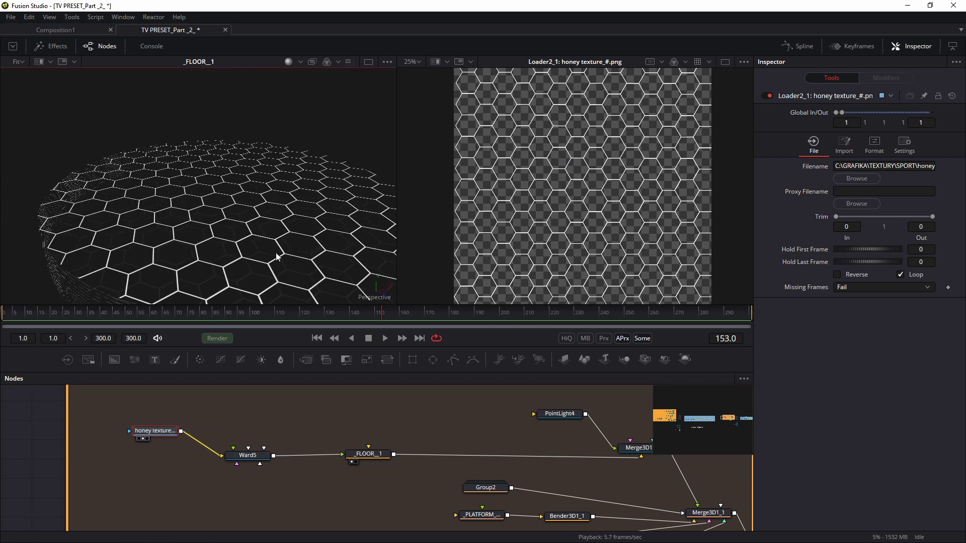
scroll(326, 430, "up", 2)
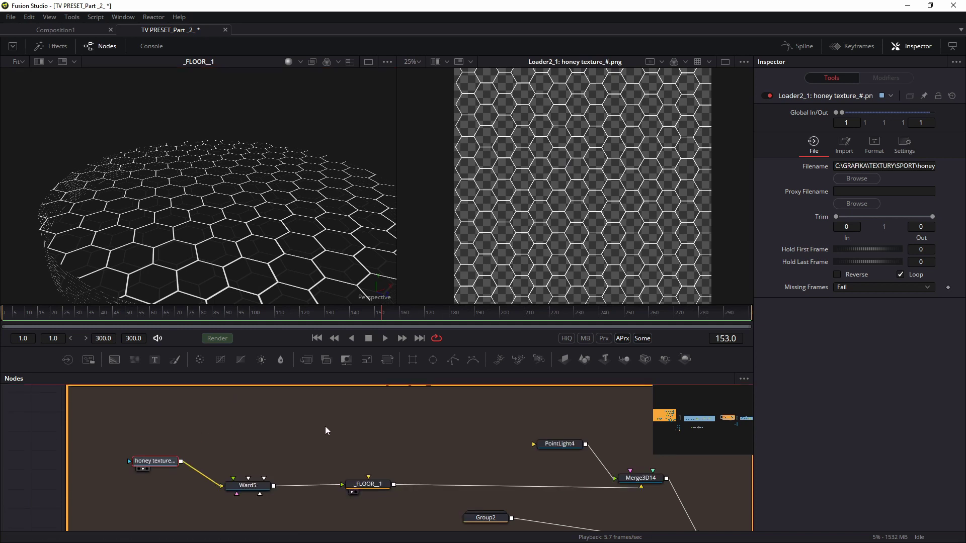
Try adding a Background node merged behind the honey texture ahead of Ward5
scroll(234, 438, "up", 1)
key("shift+space")
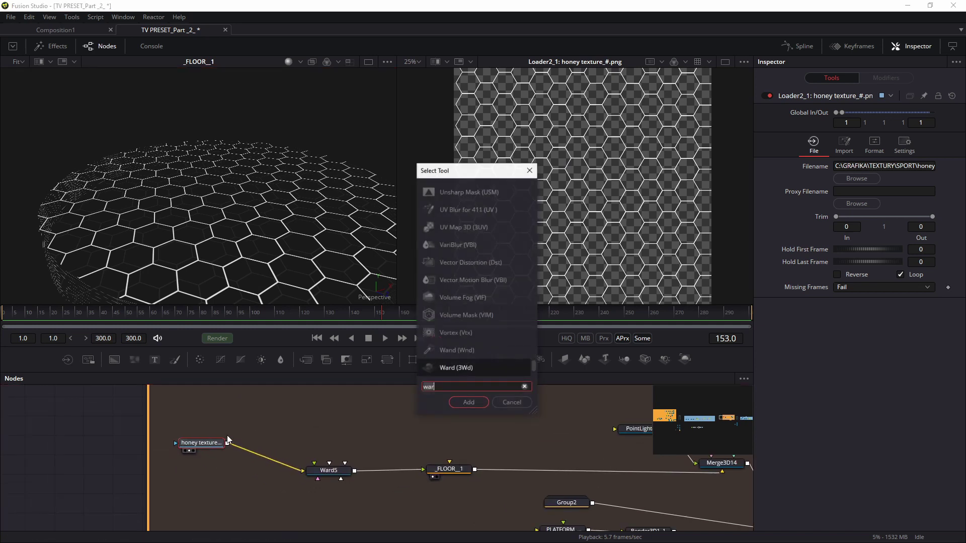
type("back")
key("Return")
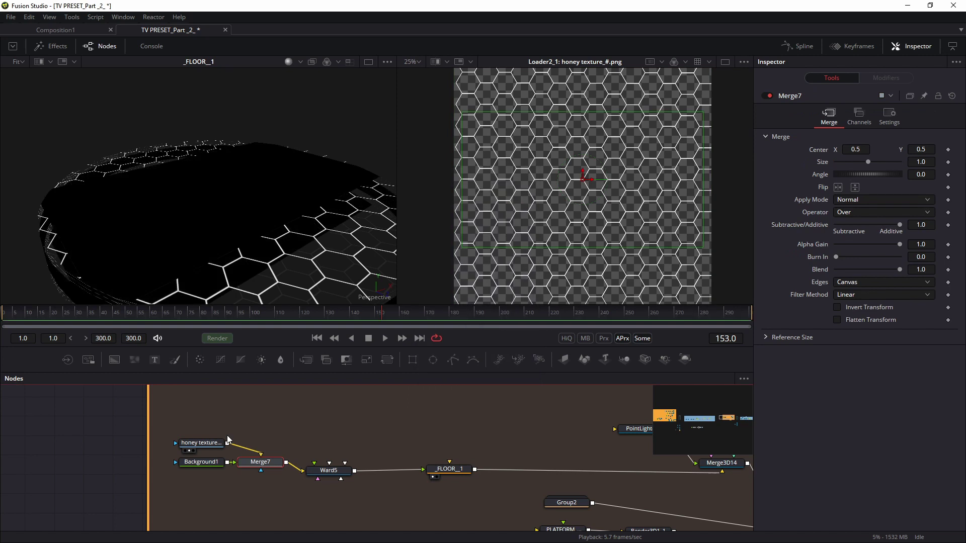
Set Background1's image size to 2048 by 2048
left_click(198, 464)
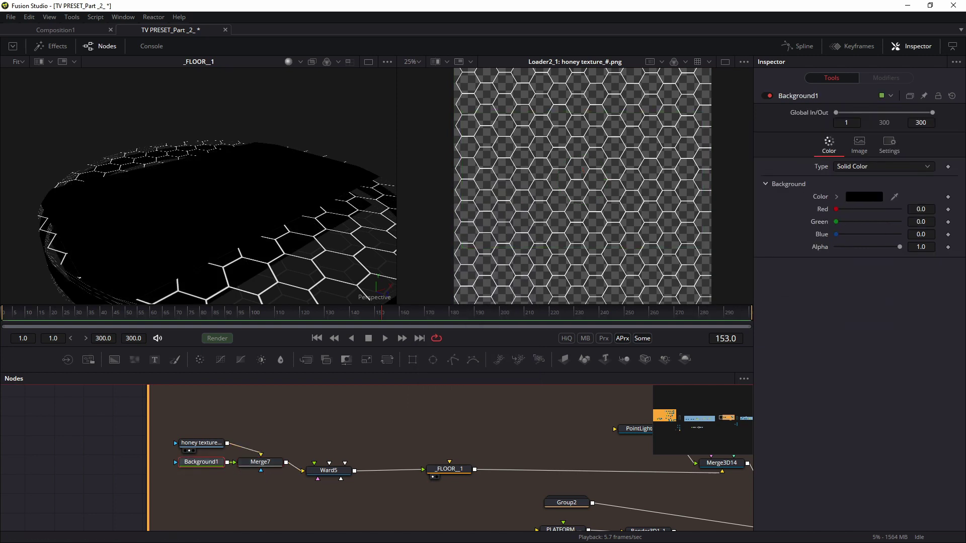
left_click(861, 146)
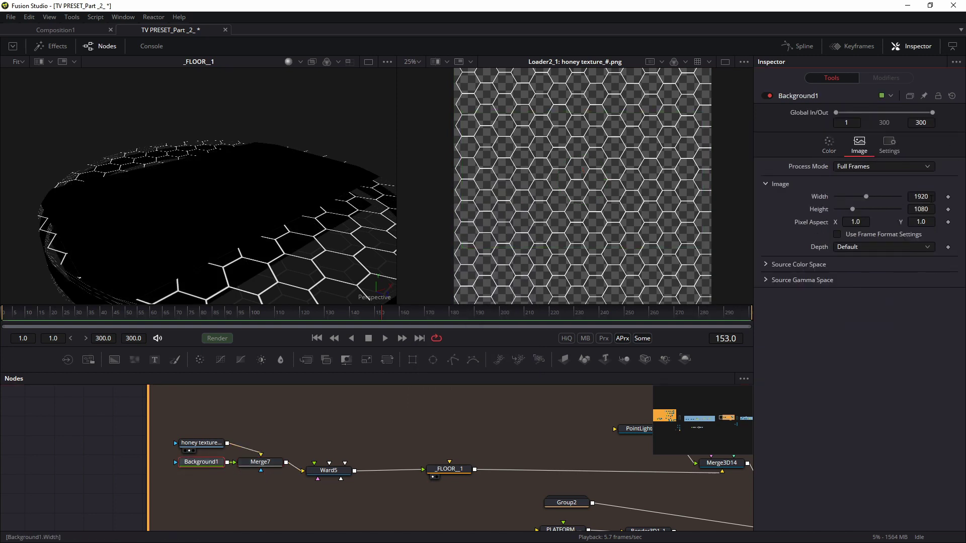
double_click(931, 197)
type("2048")
key("Tab")
type("2048")
key("Return")
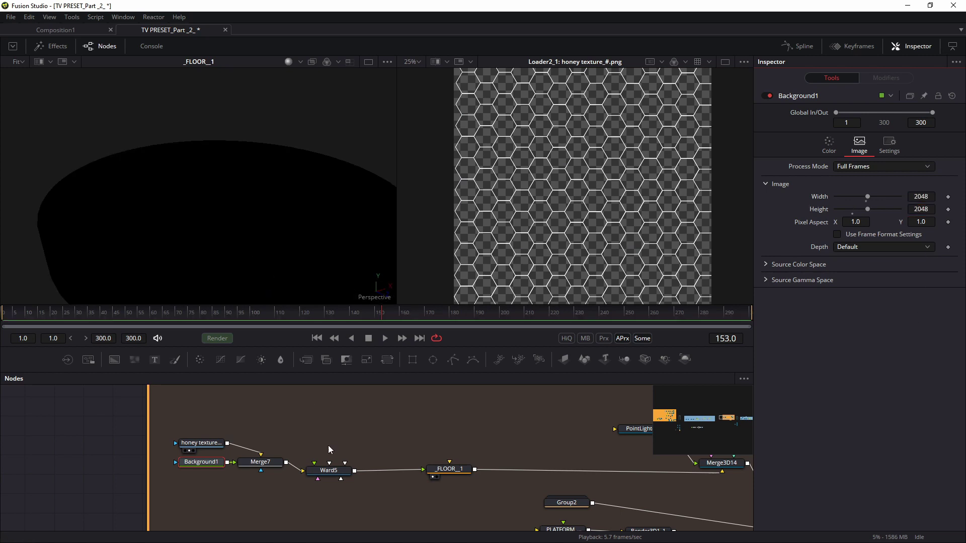
Inspect the floor with Merge7 selected, and display Merge3D1_1 to examine the honeycomb under the scene lighting
left_click(259, 462)
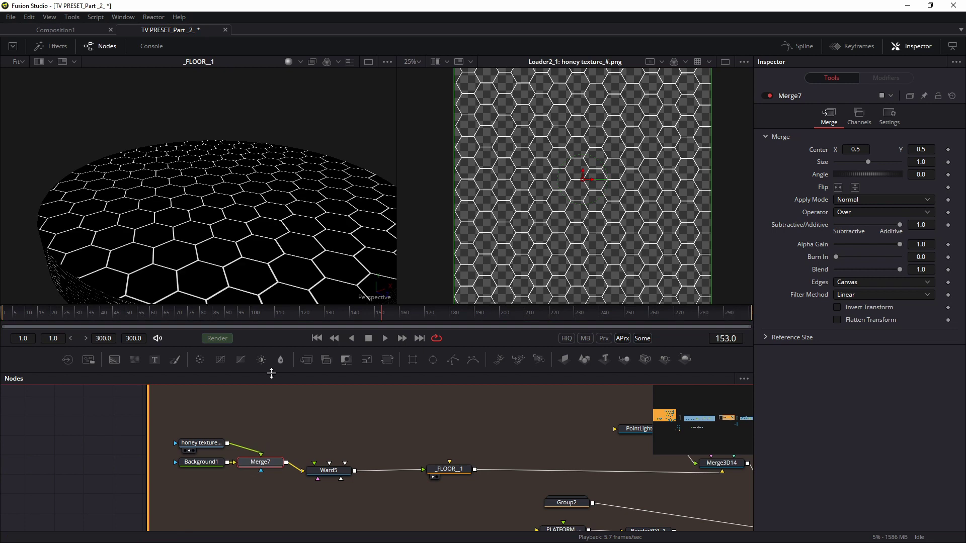
mouse_move(267, 243)
left_mouse_down()
mouse_move(212, 277)
mouse_move(260, 229)
mouse_move(274, 245)
left_mouse_up()
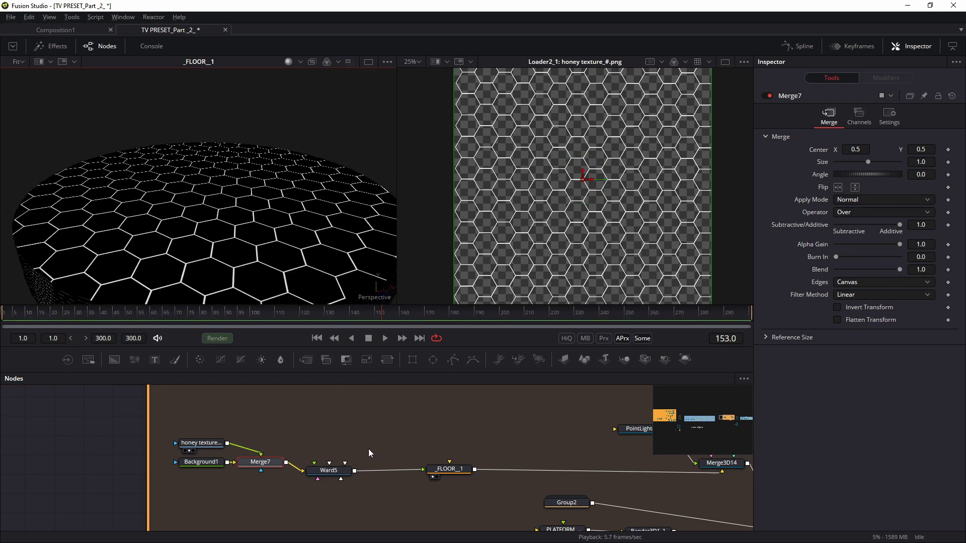
left_click_drag(571, 461, 388, 440)
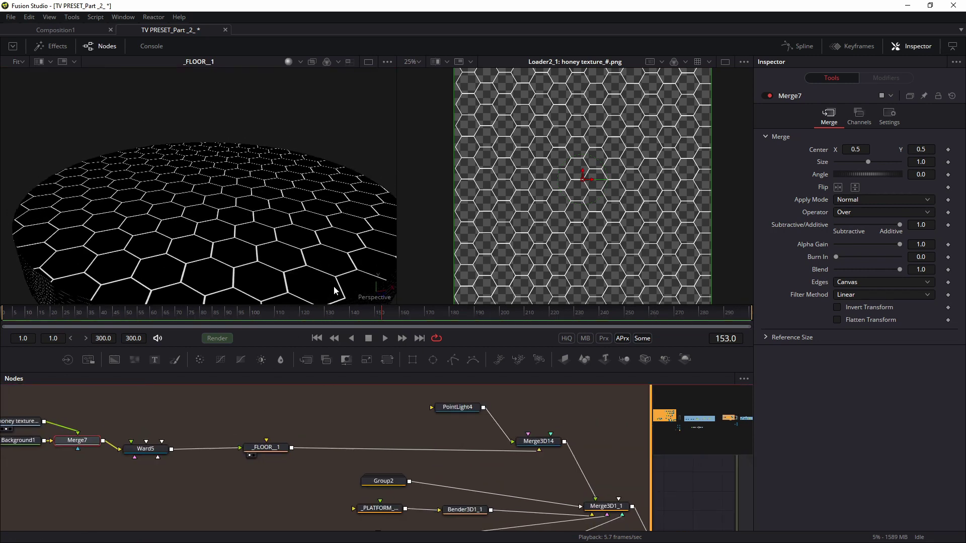
left_click_drag(578, 483, 262, 227)
left_click_drag(273, 272, 264, 216)
left_click_drag(53, 419, 322, 459)
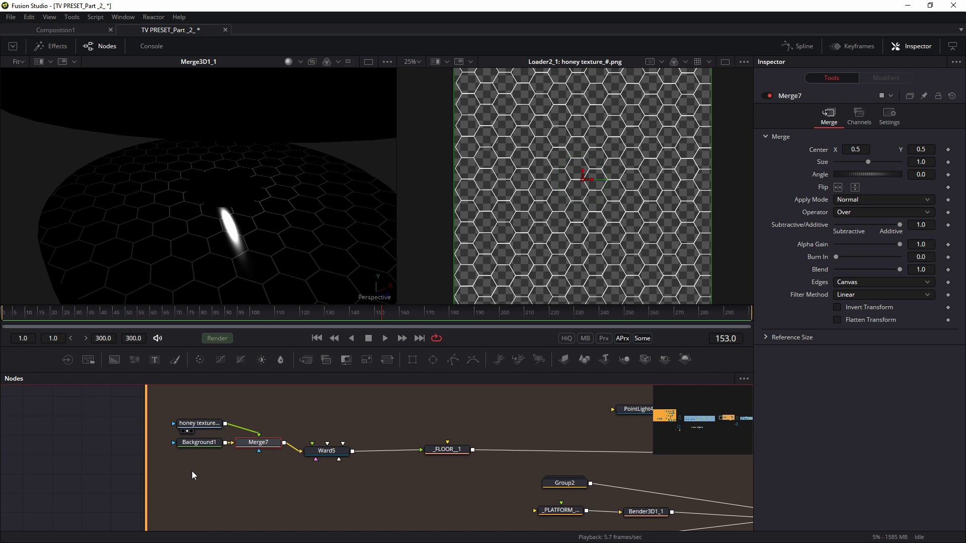
Try removing Merge7 and Background1 and connecting the honey texture loader directly to Ward5
left_click_drag(194, 445, 195, 456)
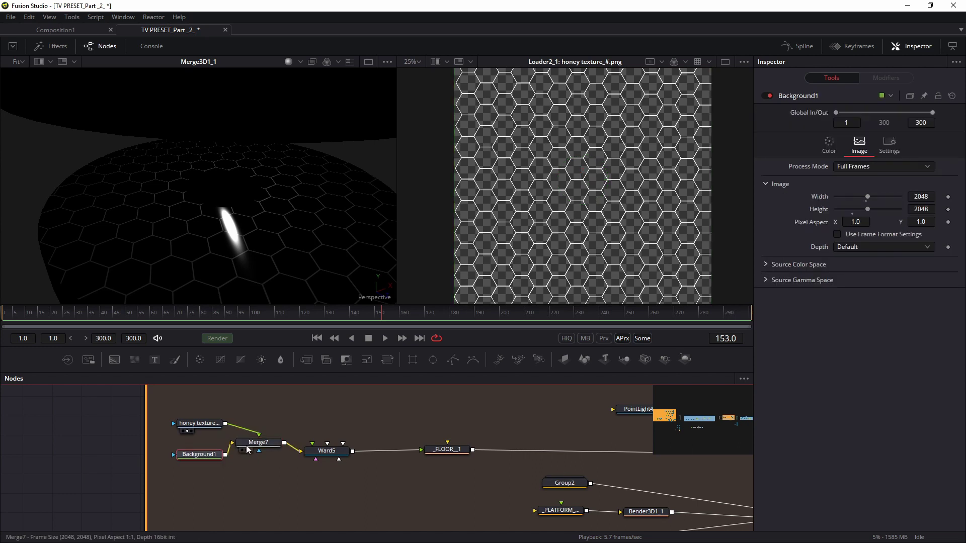
left_click(247, 446)
left_click(197, 455, "ctrl")
key("Delete")
left_click_drag(197, 433, 300, 451)
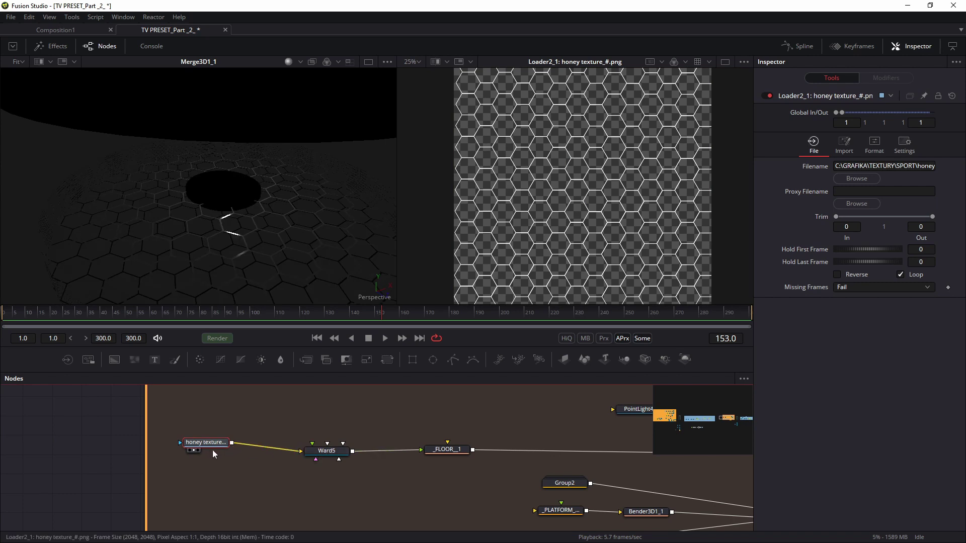
Undo the direct connection and the node deletions to restore the Background1 and Merge7 setup
key("ctrl+z")
key("ctrl+z")
key("ctrl+z")
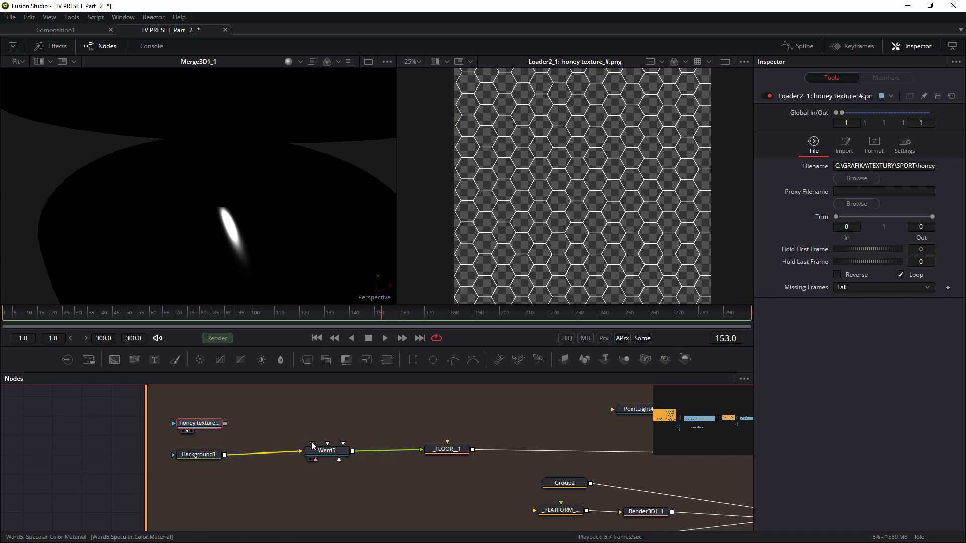
key("ctrl+z")
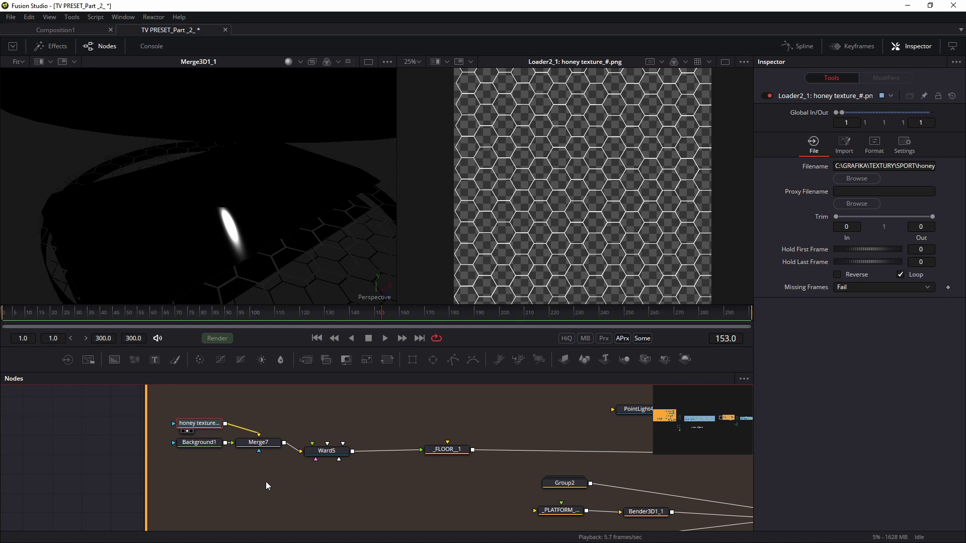
Delete Background1 and Merge7, move the disconnected honey texture loader near PointLight4, and display it in the first viewer
key("Delete")
left_click_drag(196, 427, 454, 416)
left_click_drag(482, 422, 232, 204)
left_click_drag(240, 447, 300, 439)
left_click_drag(251, 411, 295, 409)
Add a Projector 3D node, feed it the honey texture, and connect its output to Merge3D14
key("shift+space")
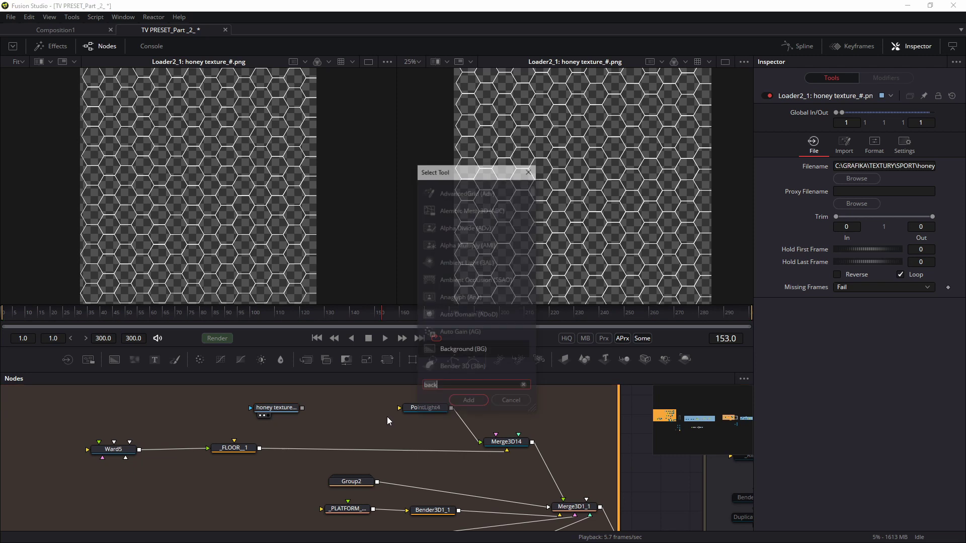
type("proj")
key("Return")
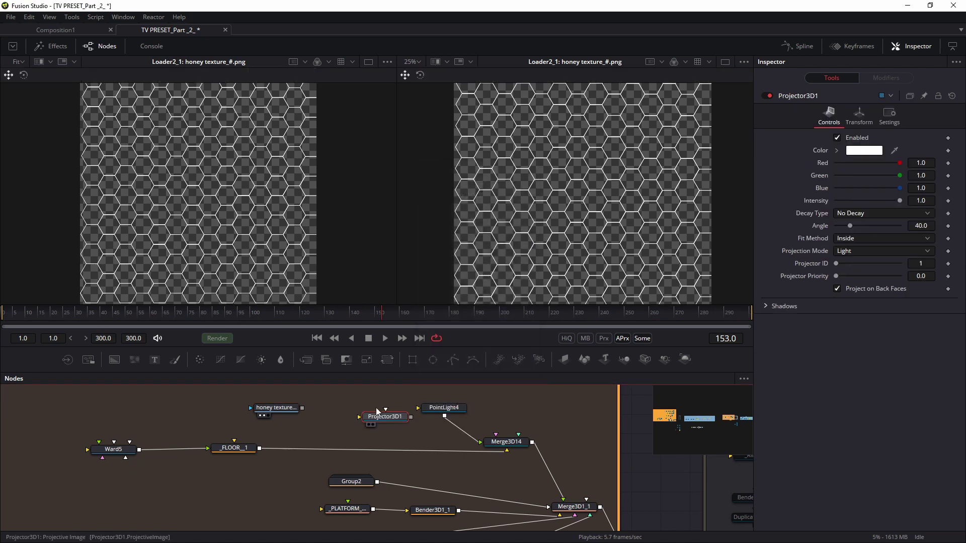
left_click_drag(364, 426, 311, 444)
left_click_drag(234, 434, 468, 470)
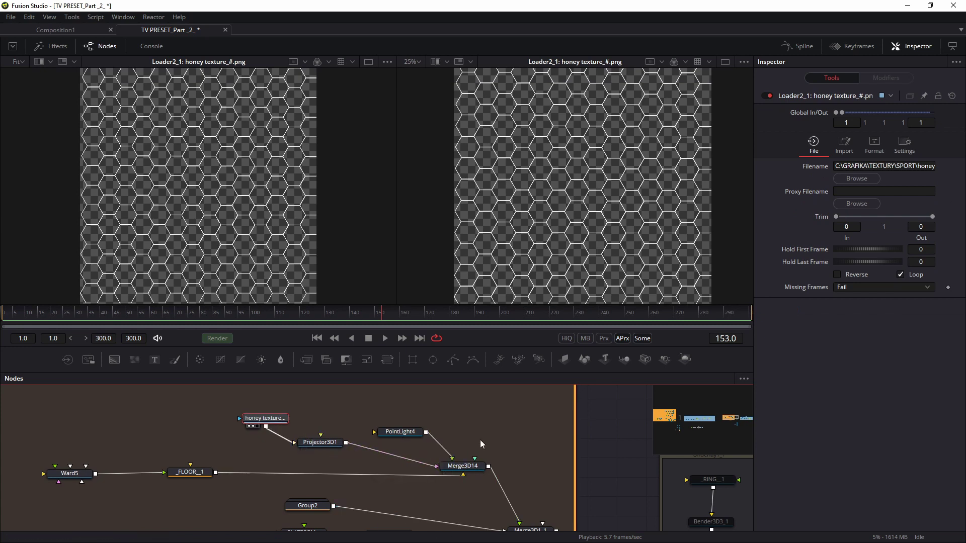
Display Merge3D14 in the first viewer with the whole floor disc in view
left_click_drag(495, 427, 455, 412)
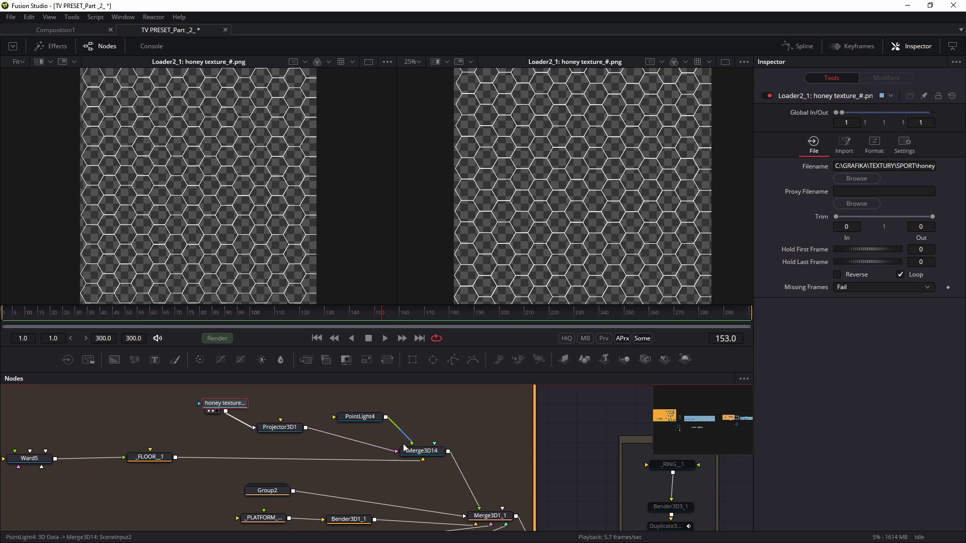
left_click_drag(412, 450, 185, 203)
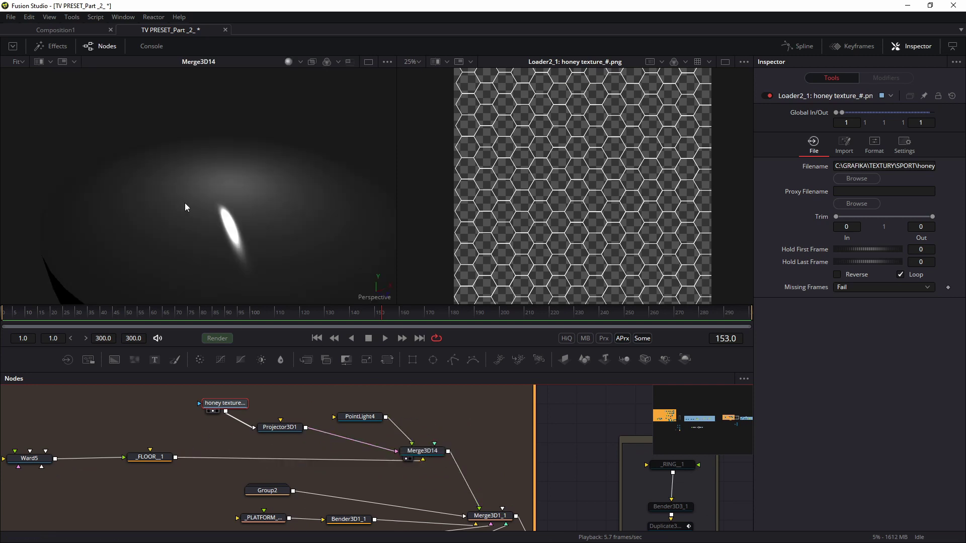
scroll(220, 211, "down", 4)
left_click_drag(414, 449, 279, 216)
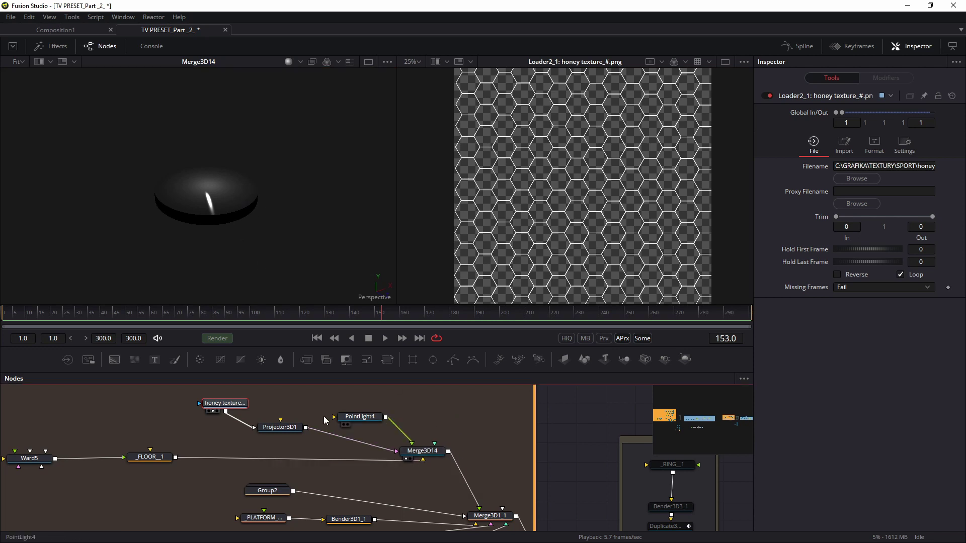
Reposition the Projector3D1 node in the flow and move the projector along Z to about 16.65
left_click_drag(281, 427, 293, 438)
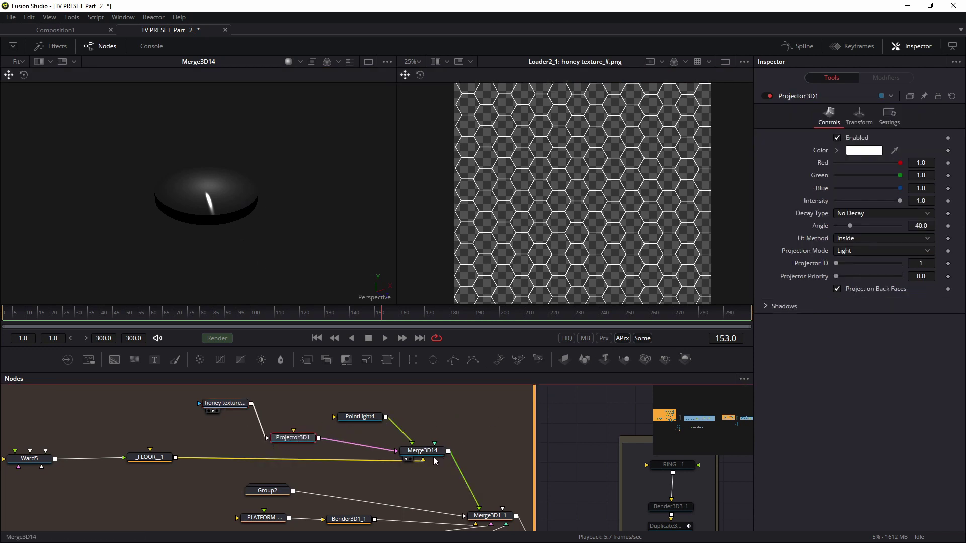
scroll(466, 431, "left", 3)
left_click(506, 447)
left_click_drag(311, 233, 279, 222)
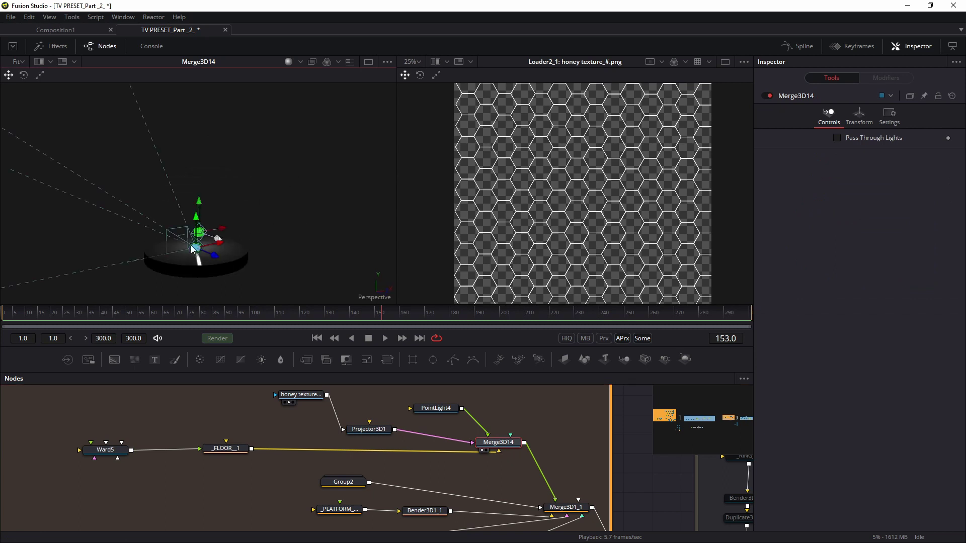
left_click(369, 430)
left_click_drag(214, 258, 272, 275)
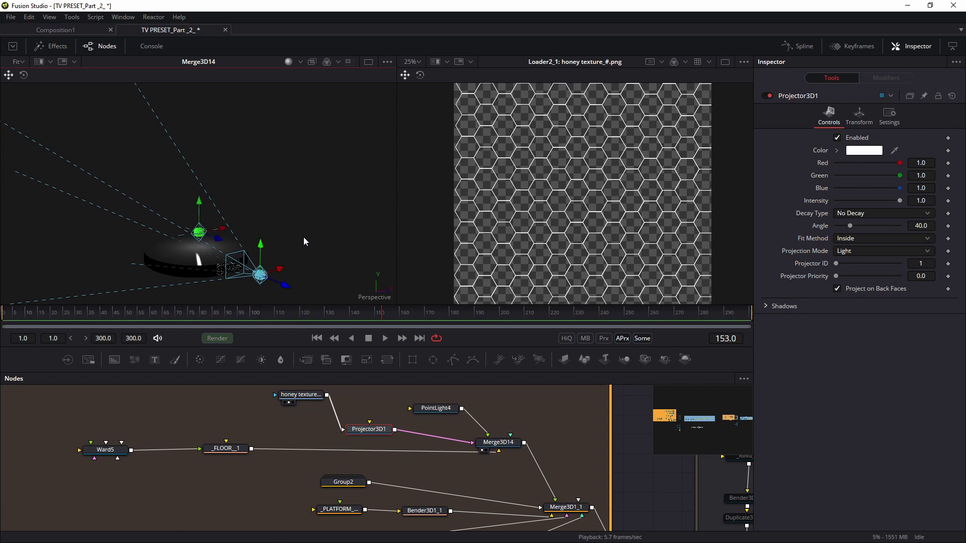
Set Projector3D1's X rotation to -90 so it points straight down, with Y rotation at 0
left_click(859, 116)
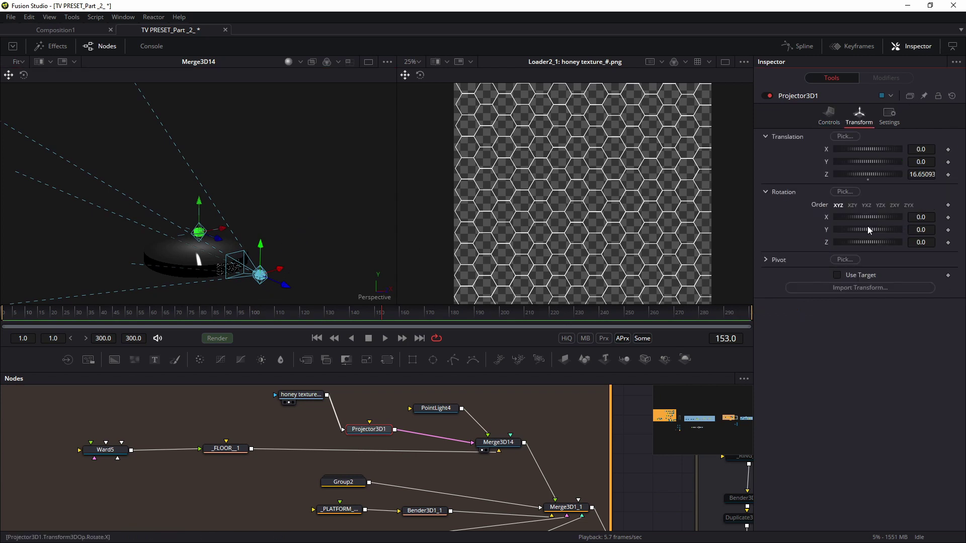
left_click_drag(854, 228, 861, 226)
double_click(920, 230)
type("0")
key("Return")
left_click(921, 217)
type("-90")
key("Tab")
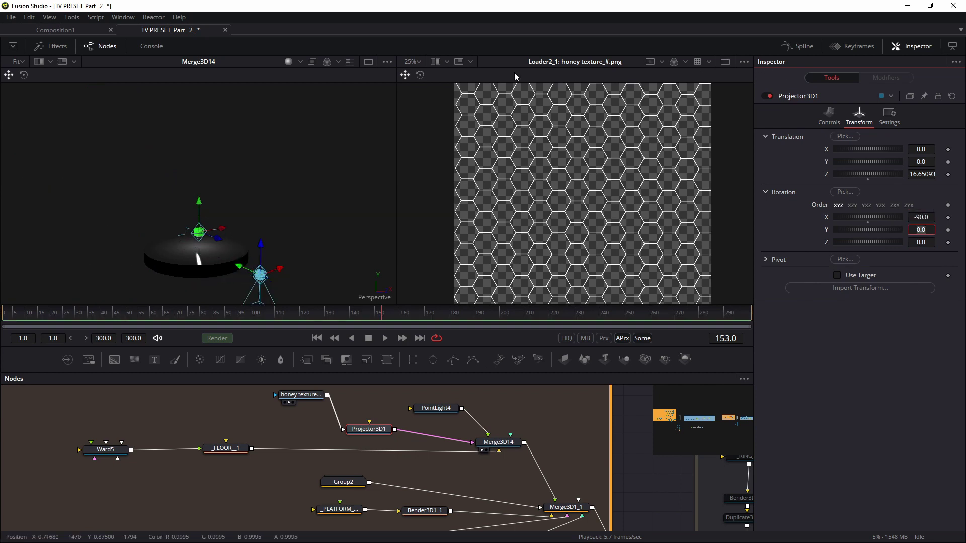
Move the projector above the floor's centre, to about 35.09 in Y and 0.91 in Z
left_click_drag(262, 249, 224, 135)
left_click_drag(248, 190, 274, 204)
left_click_drag(266, 154, 190, 86)
scroll(224, 180, "up", 5)
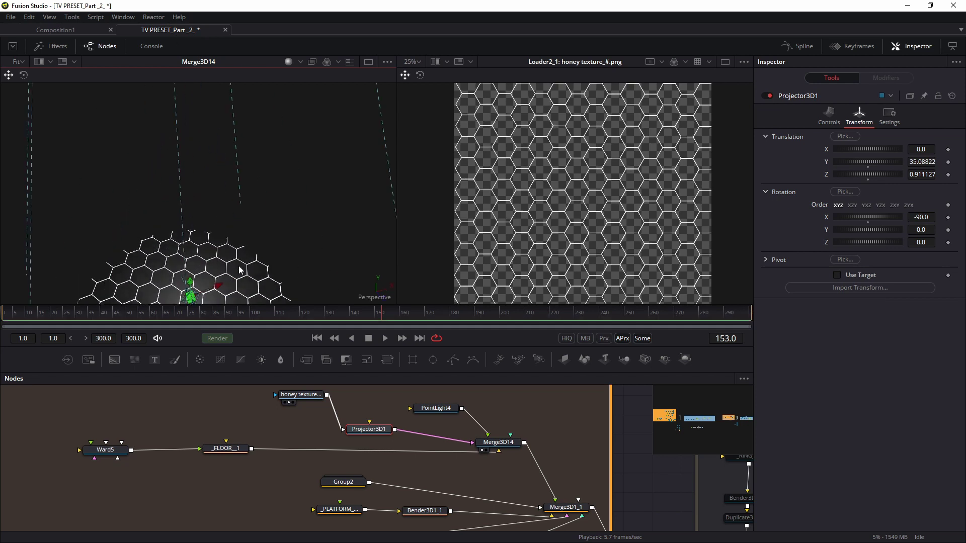
Set Projector3D1's intensity to 0.134 and its colour to the muted gold #a1884e
left_click(828, 115)
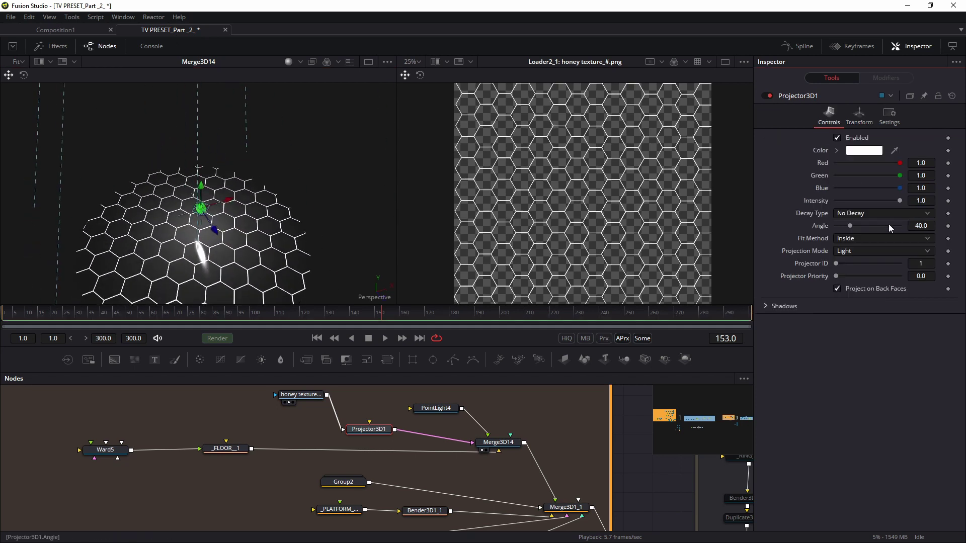
left_click_drag(899, 201, 843, 200)
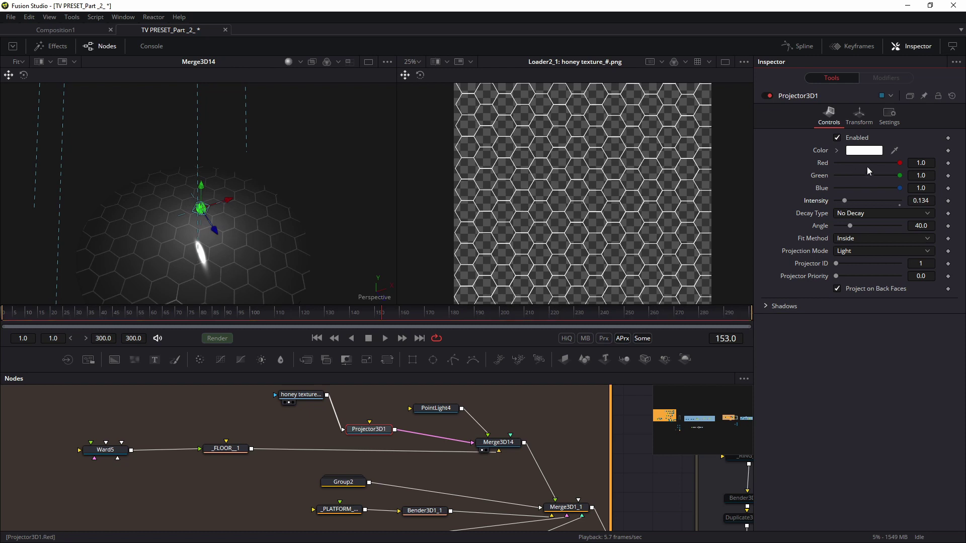
left_click_drag(900, 163, 866, 176)
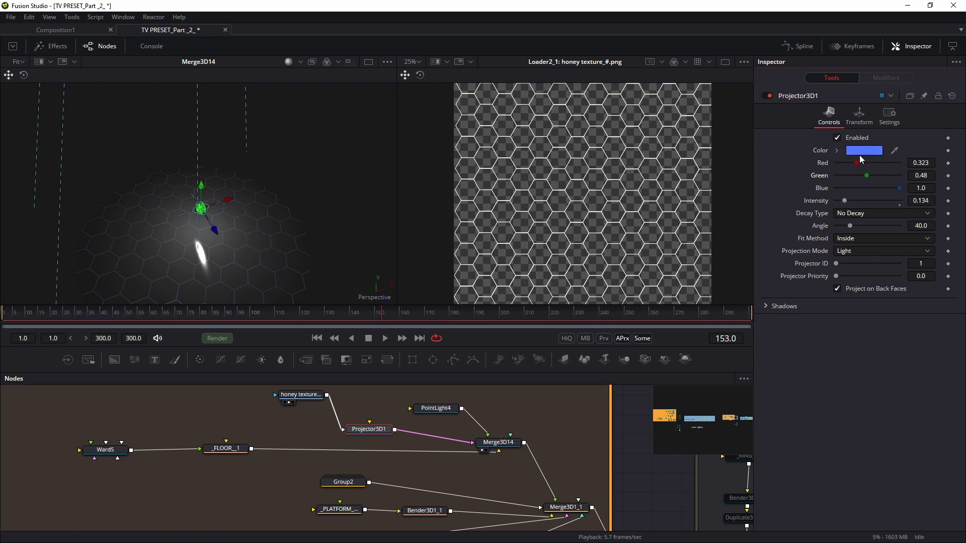
left_click(861, 152)
left_click(572, 244)
left_click(596, 239)
left_click(576, 234)
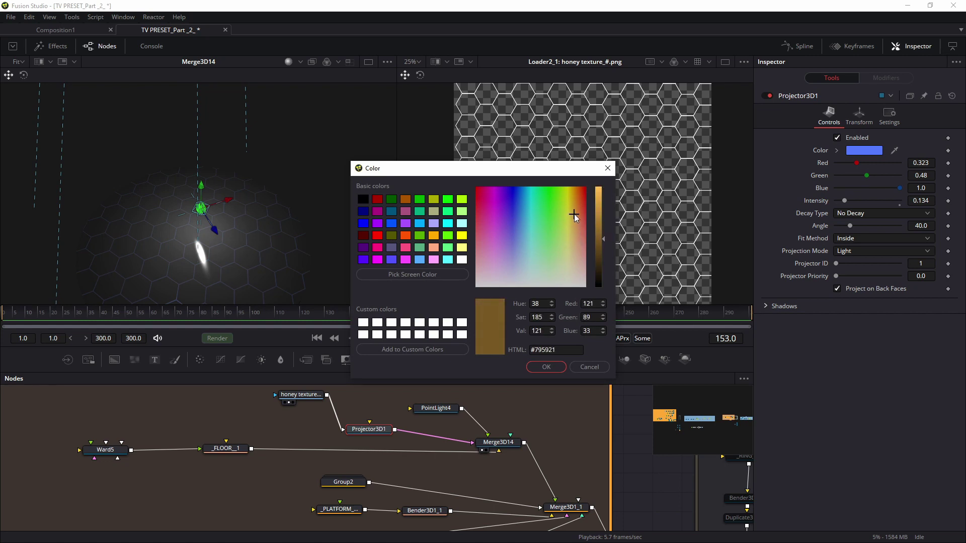
left_click(599, 220)
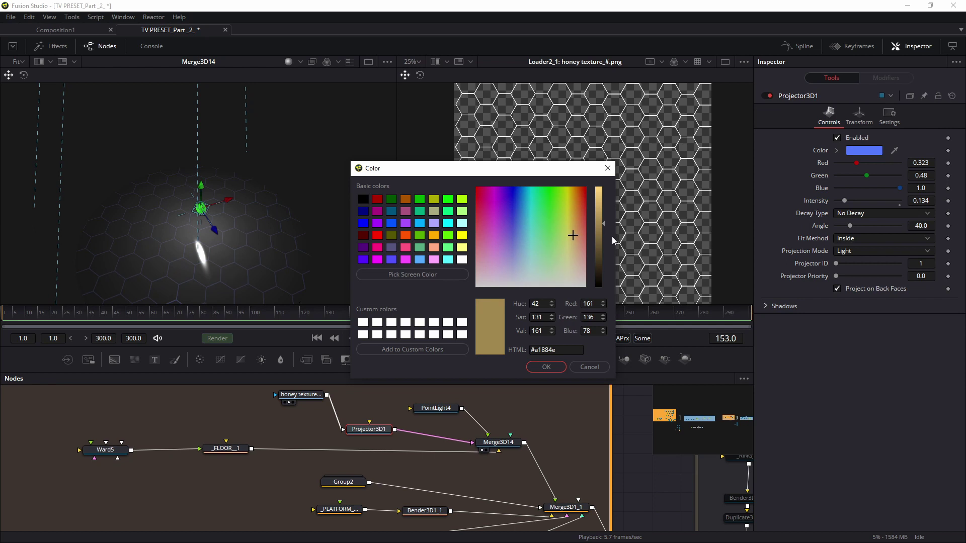
left_click(553, 367)
Display Renderer3D2 in the second viewer with the floor below the helmet in view
left_click_drag(296, 224, 307, 170)
left_click_drag(684, 512, 455, 390)
scroll(565, 486, "down", 2)
left_click_drag(564, 524, 517, 381)
left_click_drag(486, 503, 546, 241)
scroll(605, 238, "up", 1)
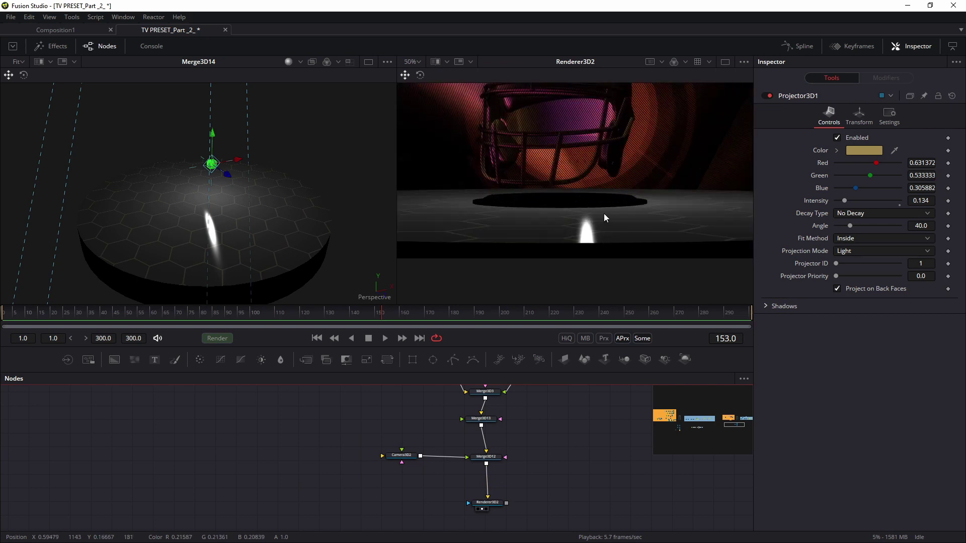
left_click_drag(594, 218, 592, 242)
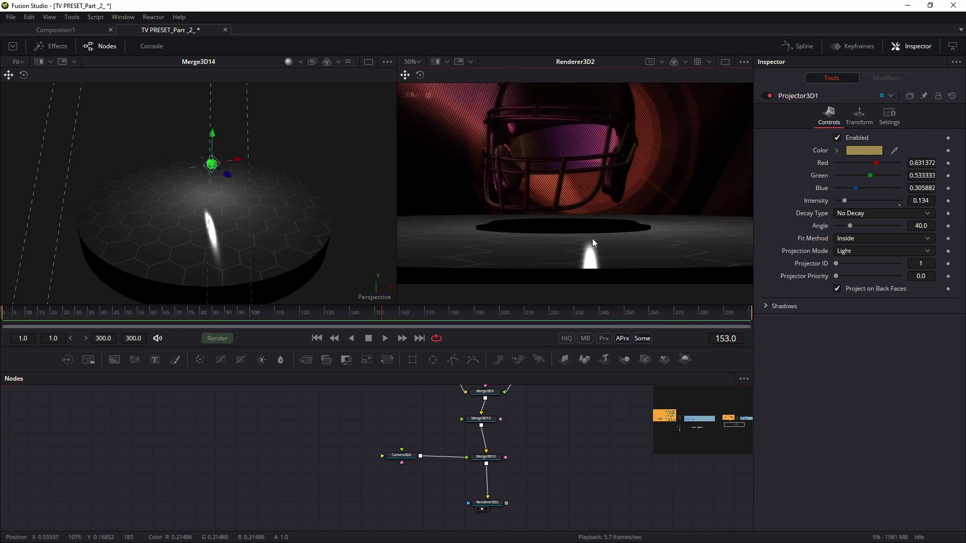
Set the Ward5 floor material's specular intensity to 0.677 and its Spread U to 0.2
scroll(395, 426, "down", 3)
left_click_drag(388, 417, 444, 502)
scroll(436, 476, "up", 3)
scroll(366, 455, "up", 3)
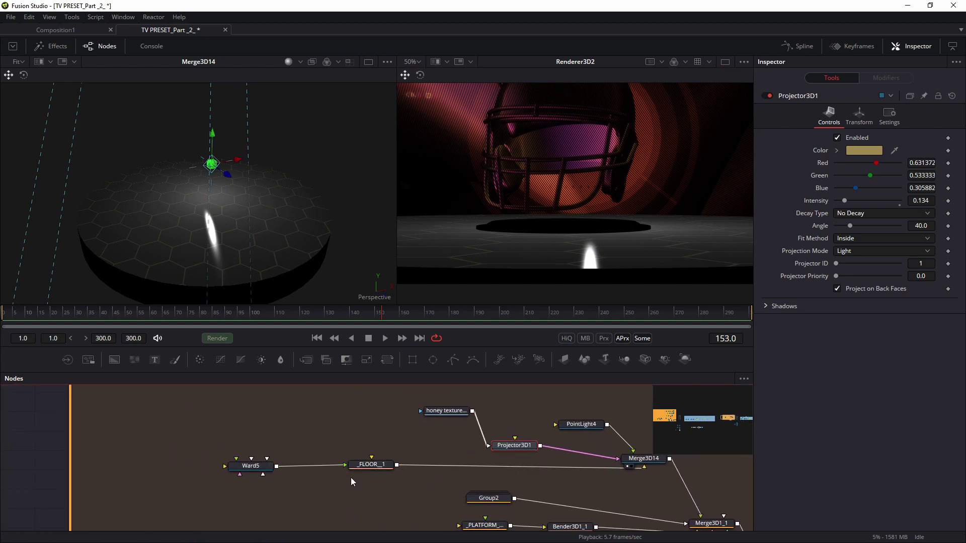
left_click_drag(250, 465, 240, 464)
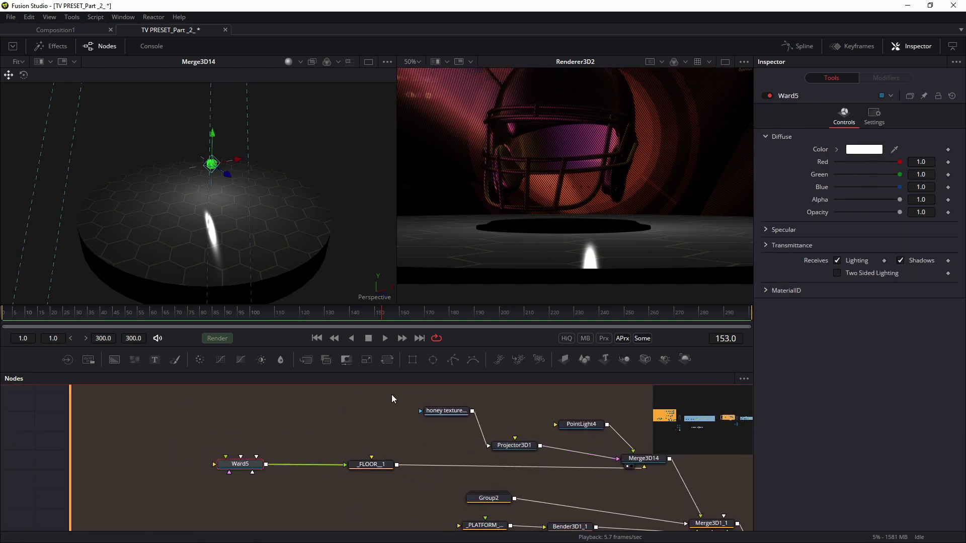
left_click(765, 230)
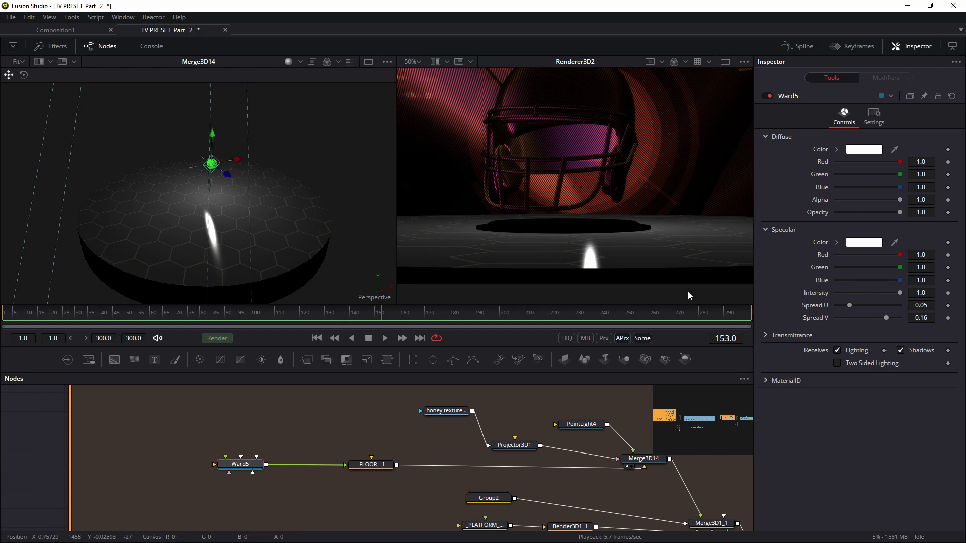
mouse_move(899, 292)
left_mouse_down()
mouse_move(877, 291)
mouse_move(905, 310)
left_mouse_up()
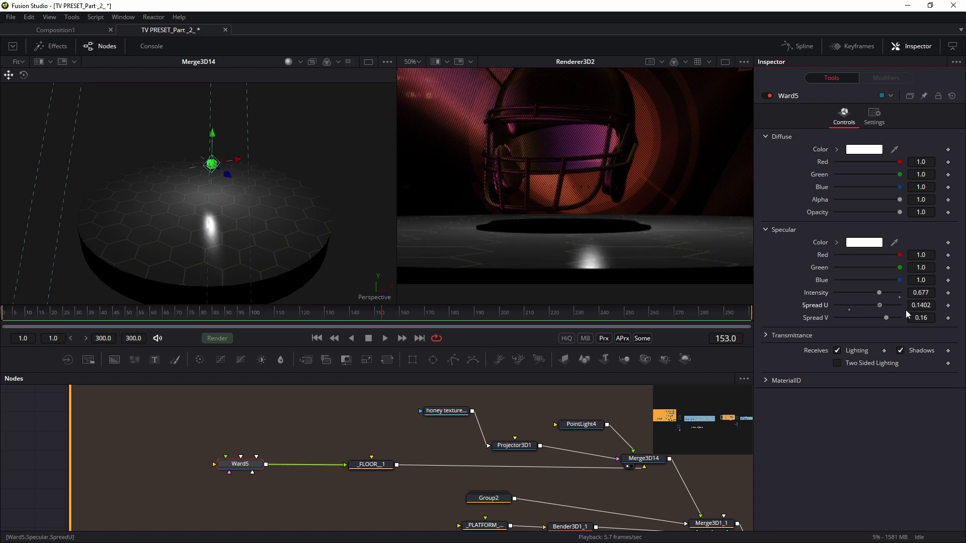
Add a FastNoise node beside Ward5 and display it in the first viewer
left_click(299, 448)
key("shift+space")
type("ta")
key("BackSpace")
key("BackSpace")
type("fast")
key("Down")
key("Down")
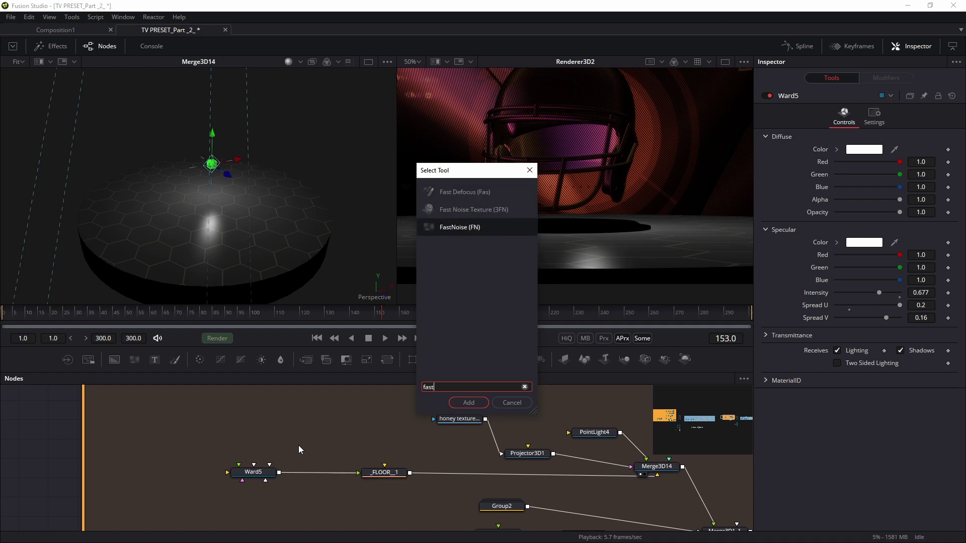
key("Return")
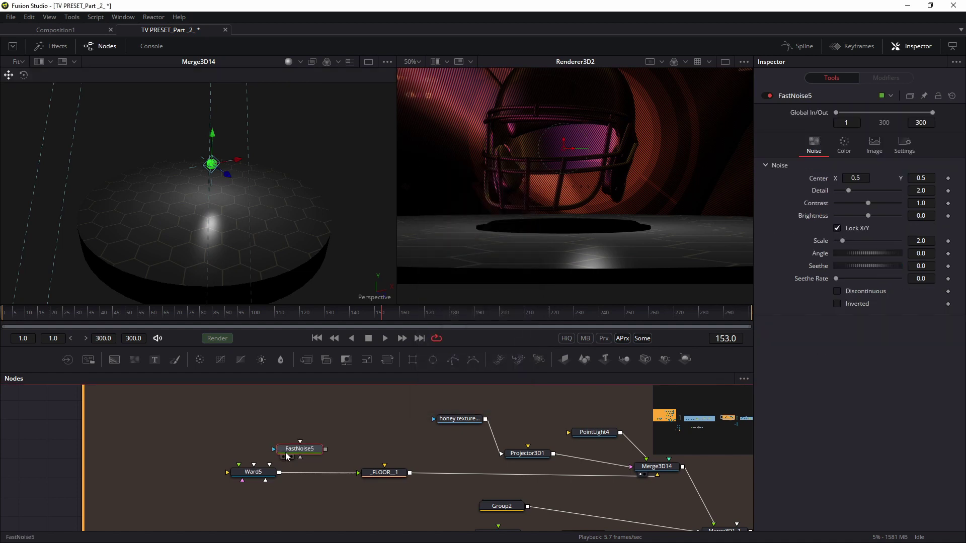
left_click(285, 456)
Unlock the noise's X/Y scale, set X Scale to 100, and connect it to Ward5's Specular Intensity Material input
left_click_drag(846, 239, 900, 241)
left_click(838, 229)
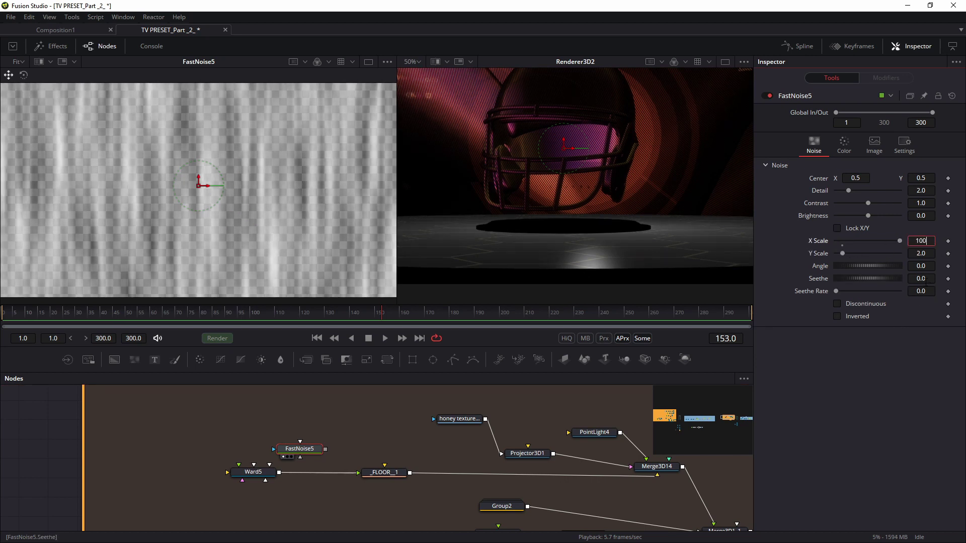
key("Tab")
key("Tab")
left_click_drag(310, 448, 250, 475)
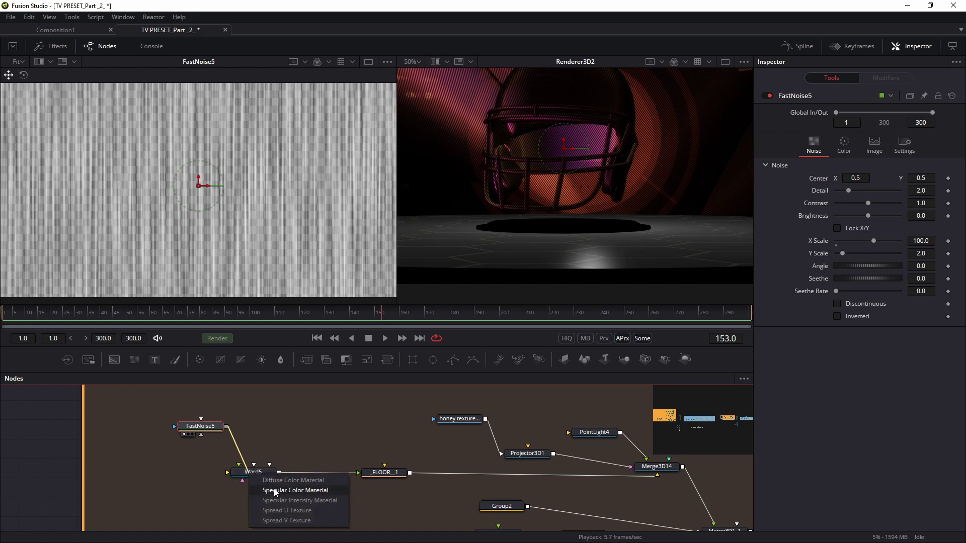
left_click(298, 501)
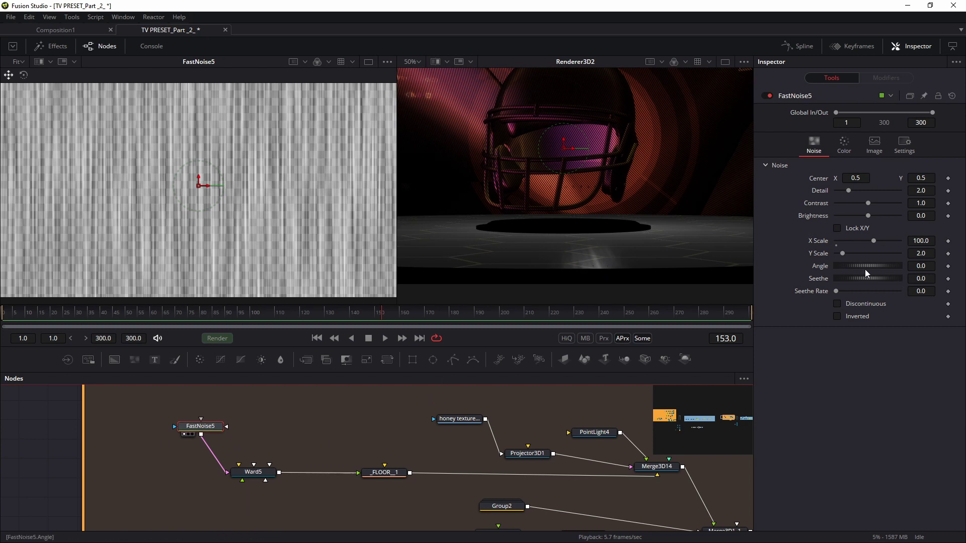
Set FastNoise5's angle to 90 and contrast to 4.0, and show the Renderer3D2 view alone
left_click(920, 265)
type("90")
key("Tab")
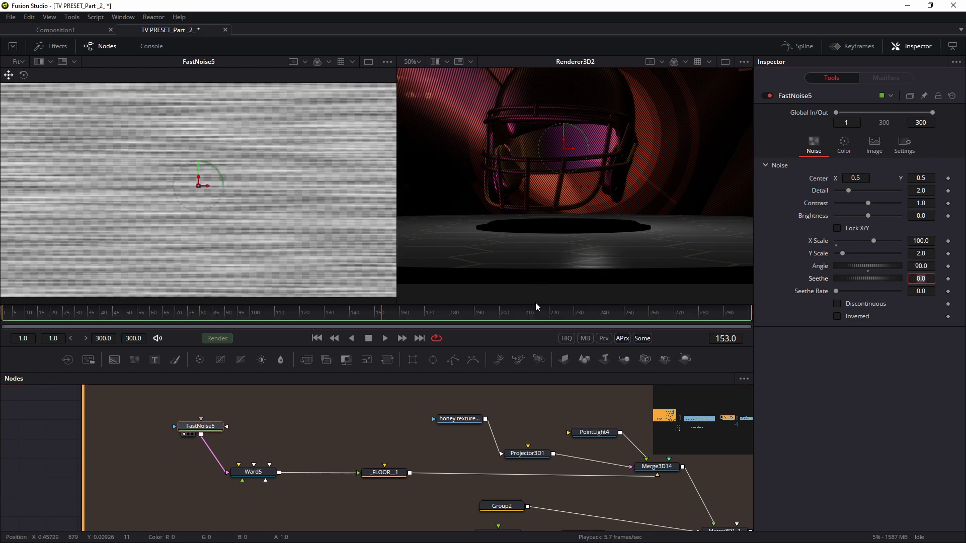
left_click(199, 447)
left_click_drag(859, 207, 883, 203)
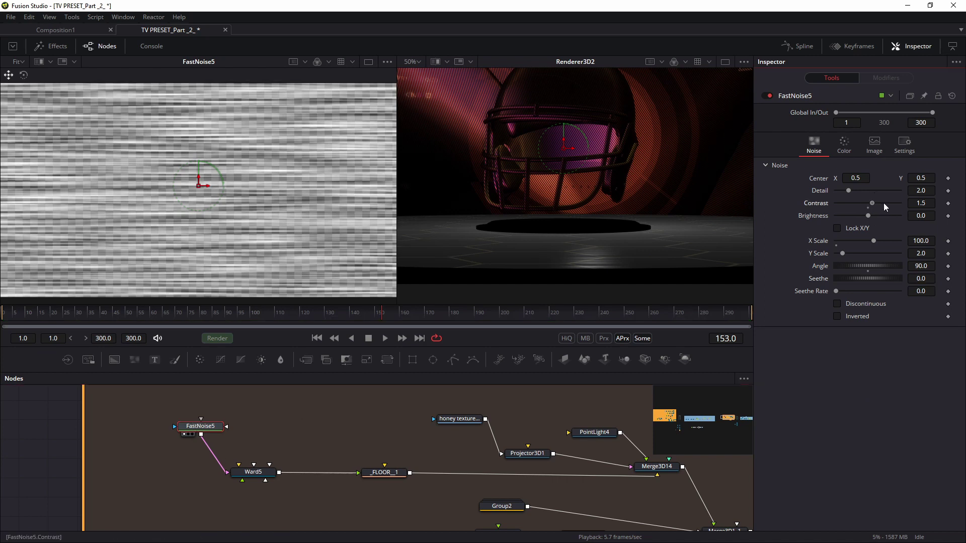
left_click(724, 62)
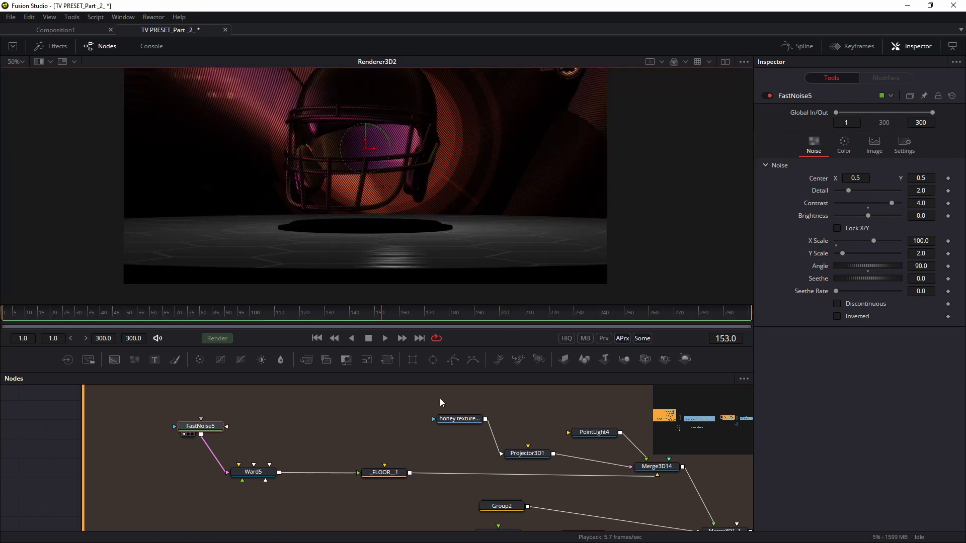
left_click_drag(419, 433, 416, 403)
left_click_drag(445, 263, 441, 219)
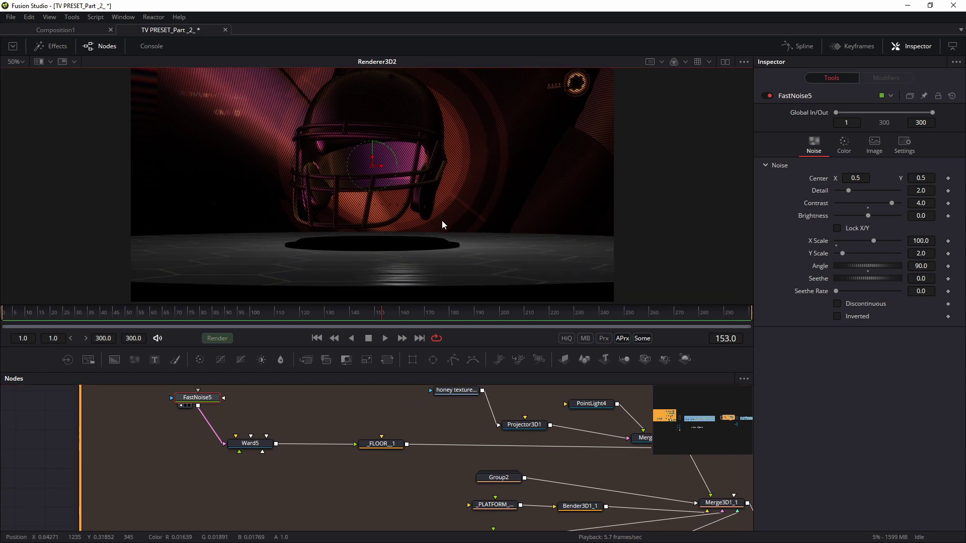
Try an orange colour on PointLight4 and undo it
left_click_drag(445, 438, 242, 446)
left_click(400, 411)
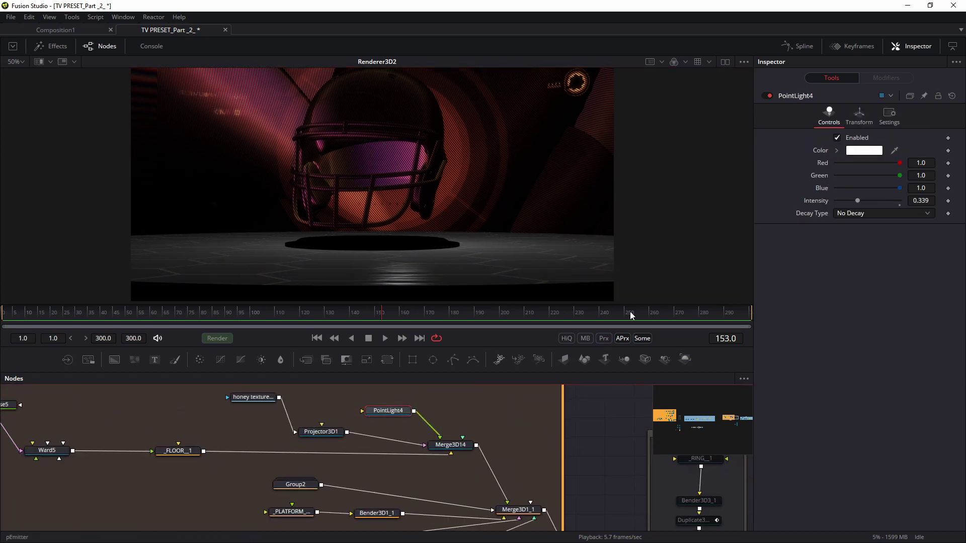
left_click(879, 151)
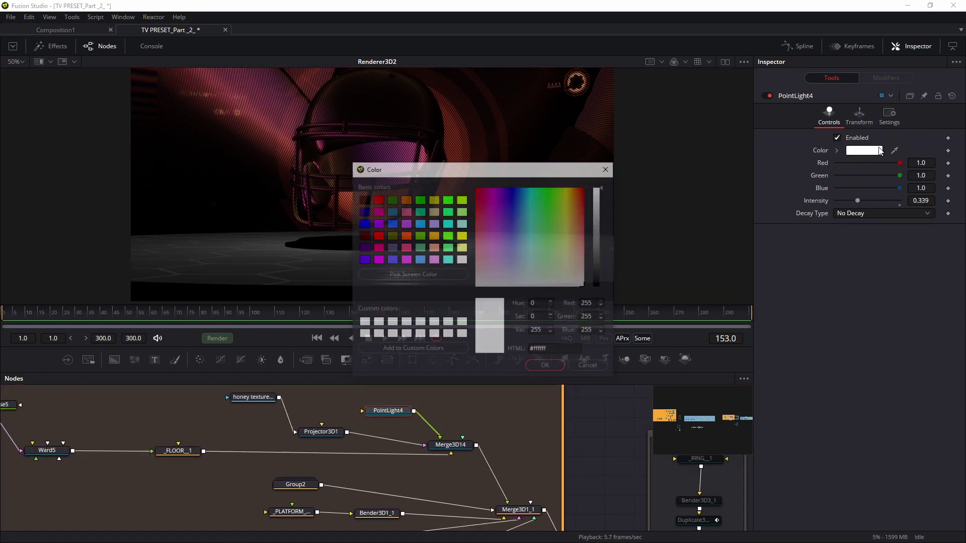
left_click(579, 197)
left_click(545, 367)
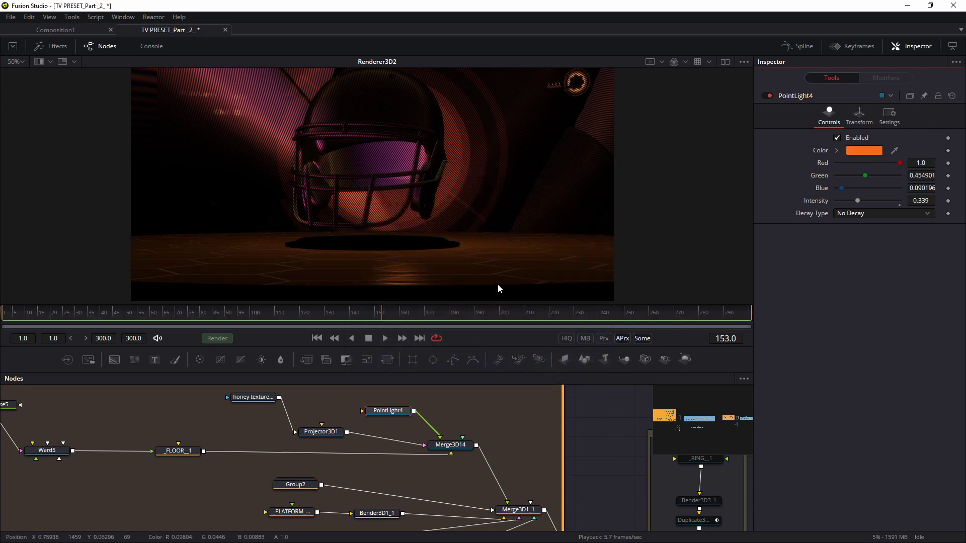
key("ctrl+z")
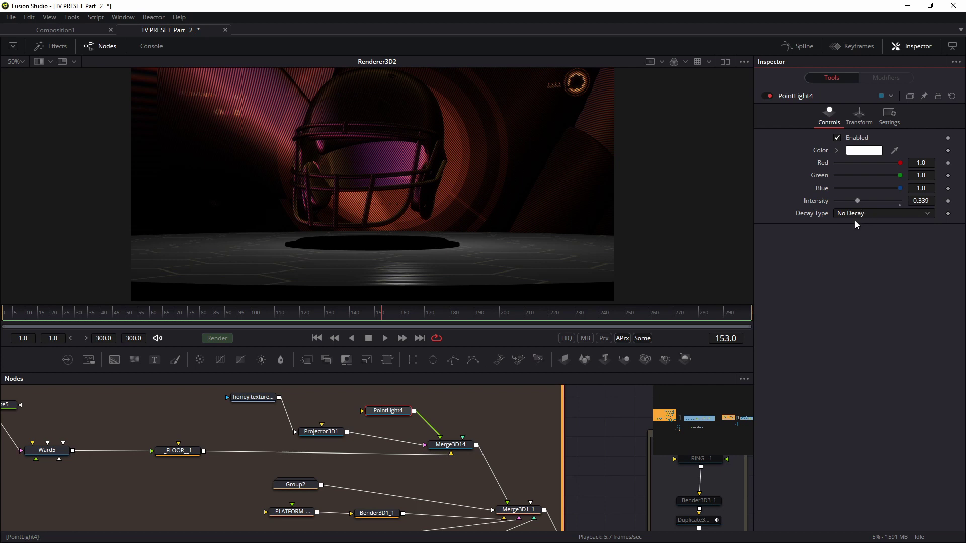
Set PointLight4's intensity to 0.236 and its decay type to Linear
left_click_drag(857, 200, 851, 203)
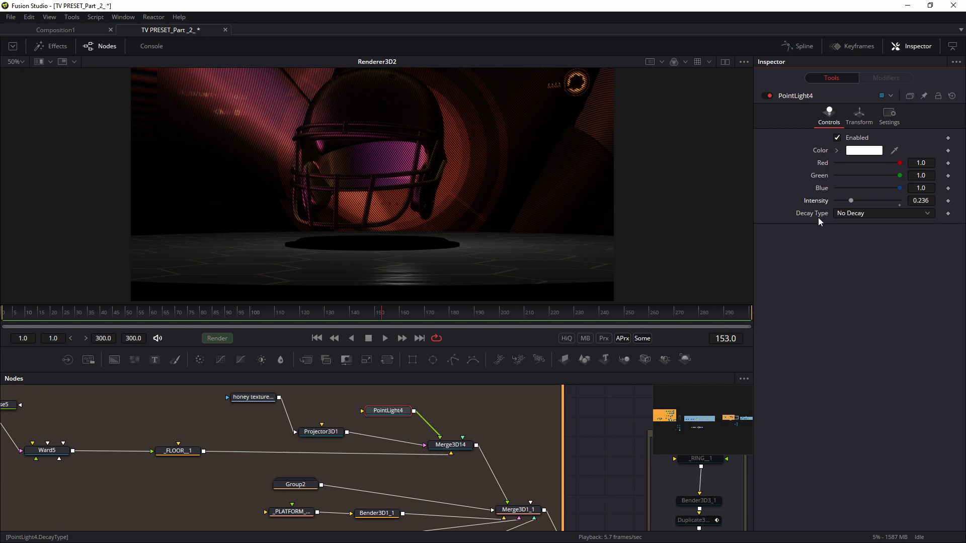
left_click(851, 215)
left_click(849, 231)
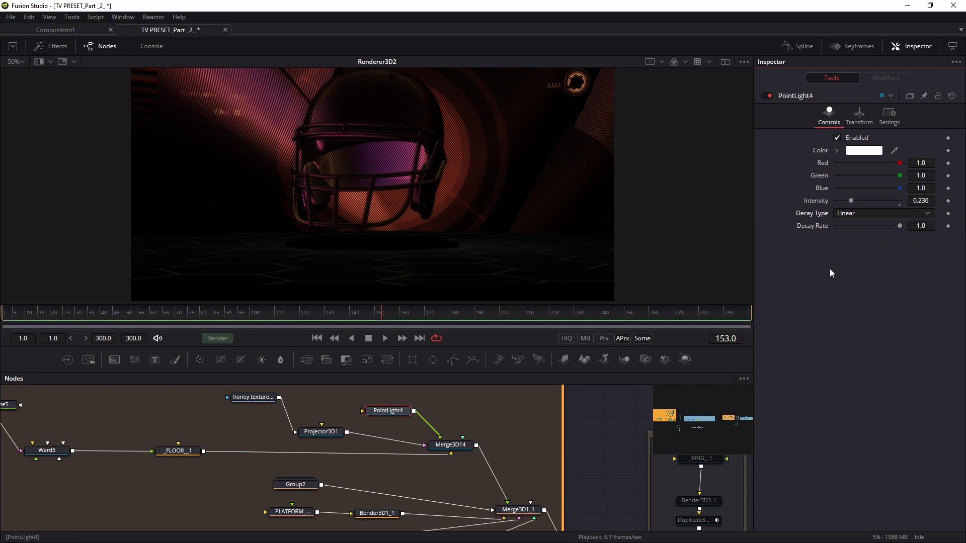
Return to the two-viewer layout and display Merge3D14 in the first viewer
scroll(455, 226, "down", 1)
left_click(728, 62)
left_click_drag(450, 445, 186, 206)
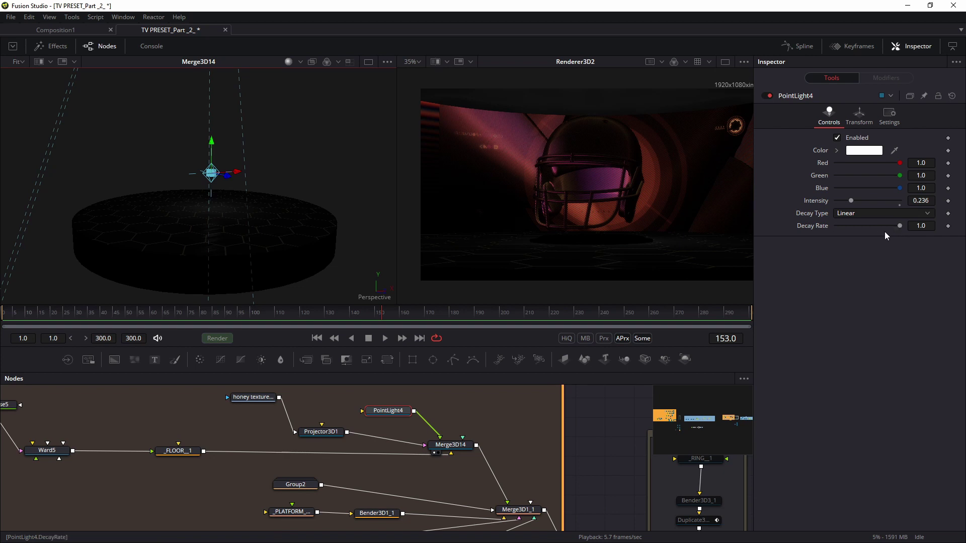
Lower PointLight4's decay rate to about 0.0246 and move the light off-centre, down close to the floor surface
left_click_drag(899, 229, 844, 232)
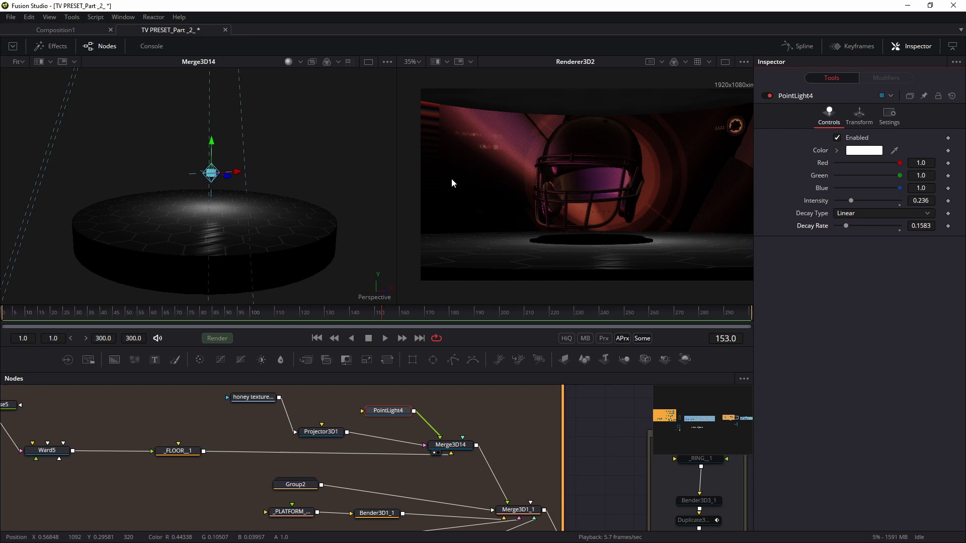
left_click_drag(236, 177, 239, 206)
left_click_drag(215, 162, 255, 207)
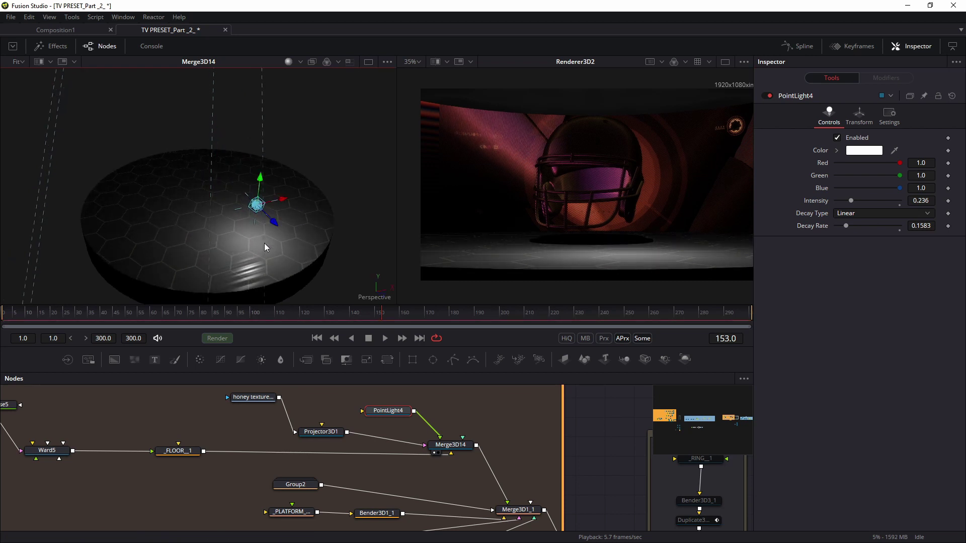
left_click_drag(845, 226, 837, 226)
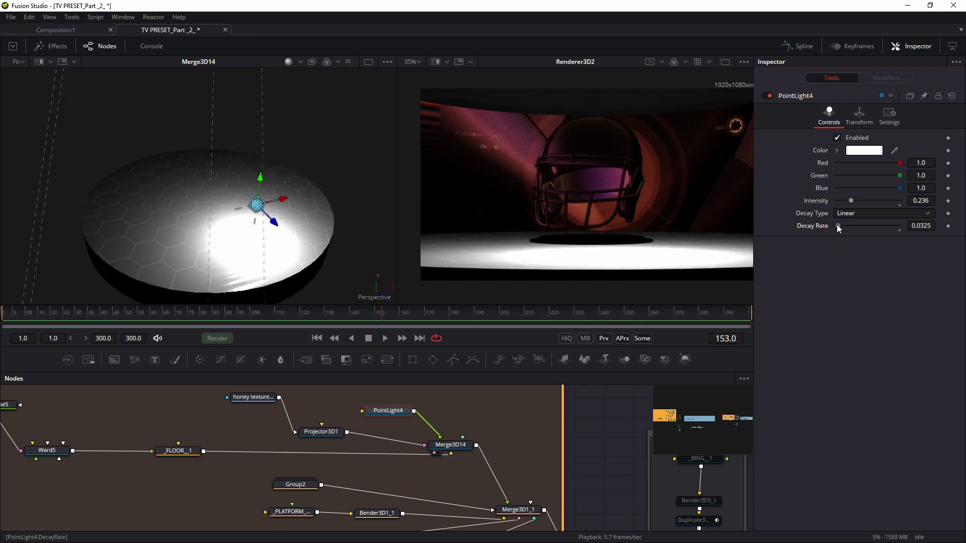
left_click_drag(241, 243, 266, 229)
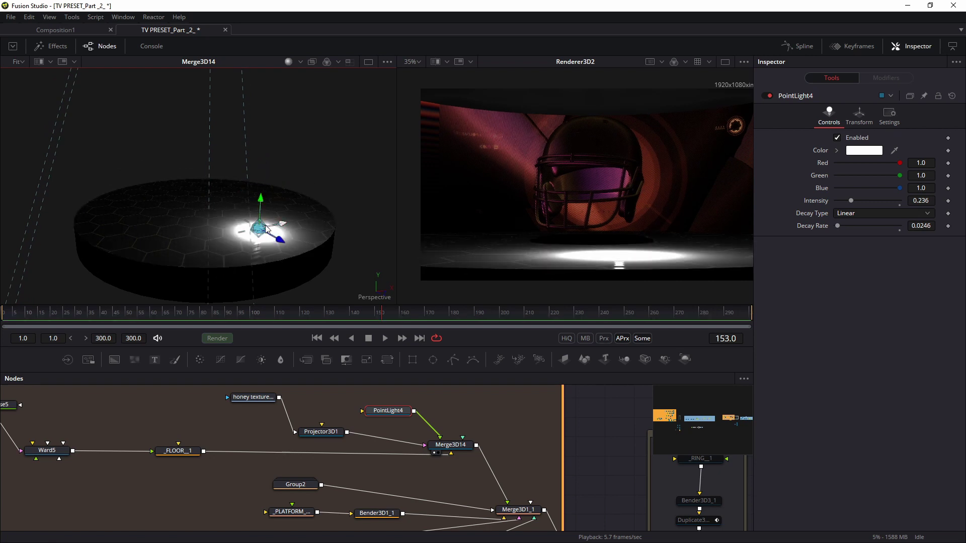
Move PointLight4 to the floor's centre and set its intensity to 1.0 and decay rate to about 0.119
left_click_drag(267, 242, 239, 223)
left_click_drag(840, 225, 928, 199)
left_click_drag(870, 225, 846, 230)
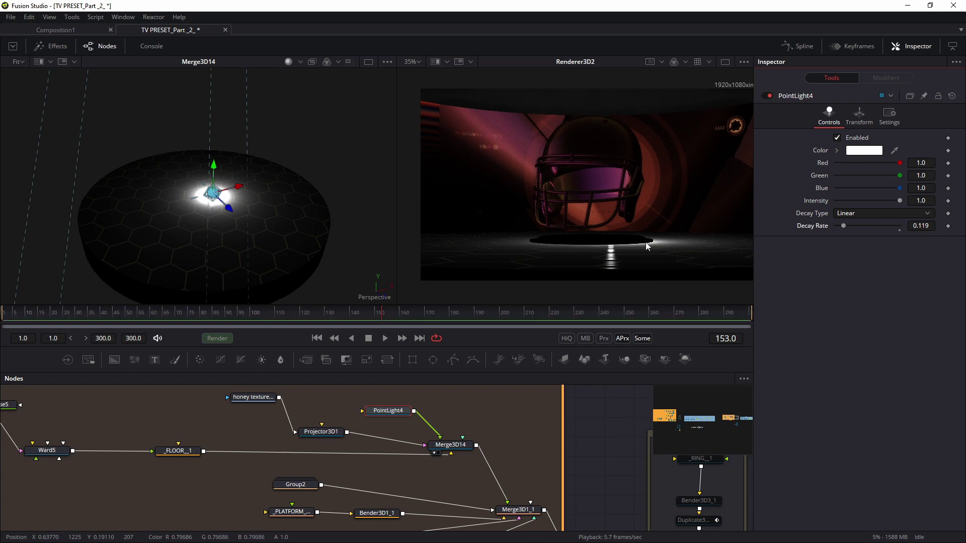
mouse_move(228, 209)
left_mouse_down()
mouse_move(239, 220)
mouse_move(240, 196)
mouse_move(230, 215)
left_mouse_up()
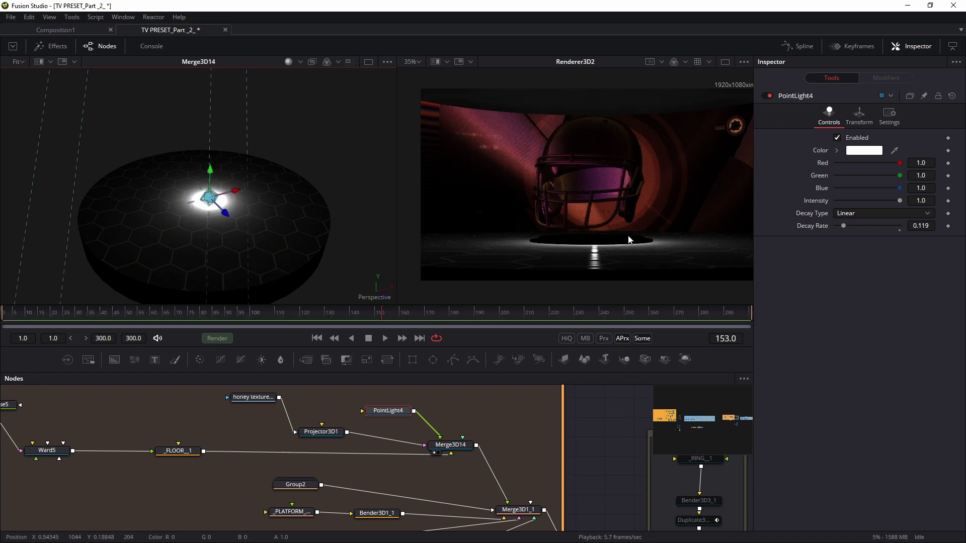
Sample a dark brown from the rendered backdrop as PointLight4's colour
left_click(863, 150)
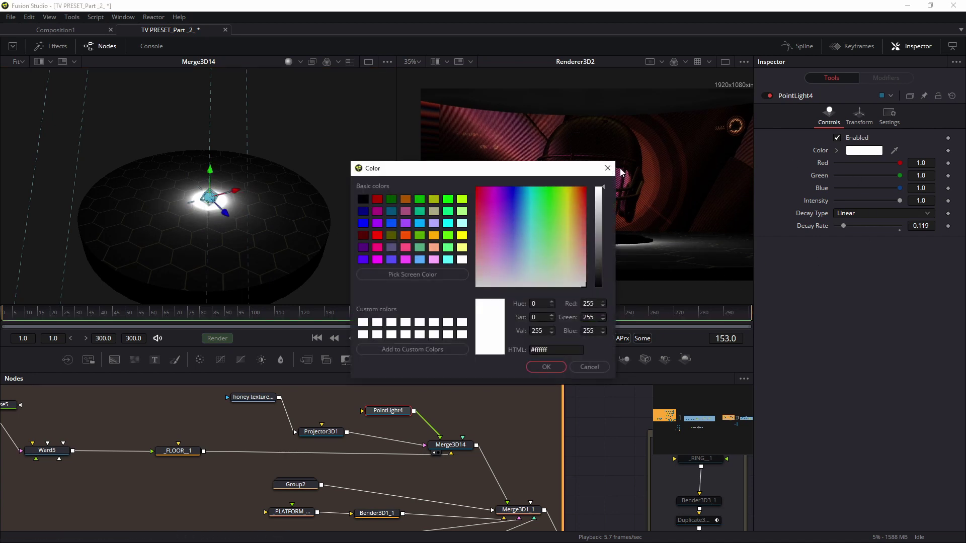
left_click(608, 167)
left_click_drag(894, 150, 705, 173)
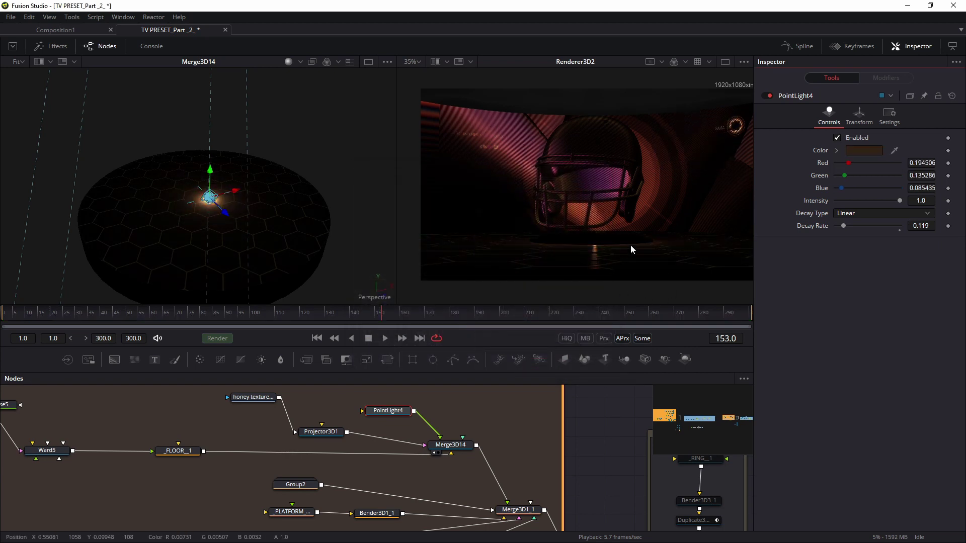
Set PointLight4's colour to red 0.795 and green 0.496, and display Merge3D1_1 in the first viewer
left_click_drag(849, 163, 867, 175)
left_click_drag(240, 224, 225, 217)
left_click_drag(403, 425, 366, 402)
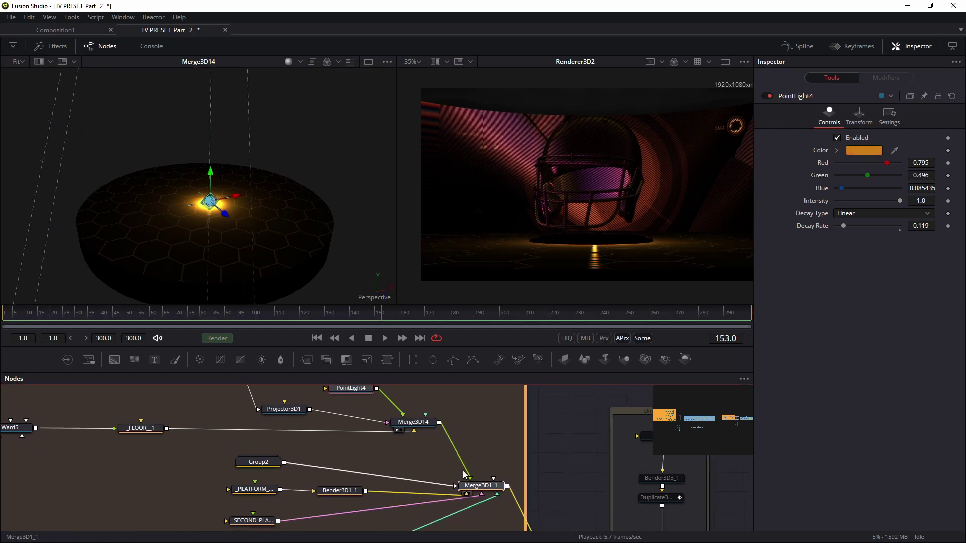
left_click(467, 496)
left_click_drag(317, 200, 92, 158)
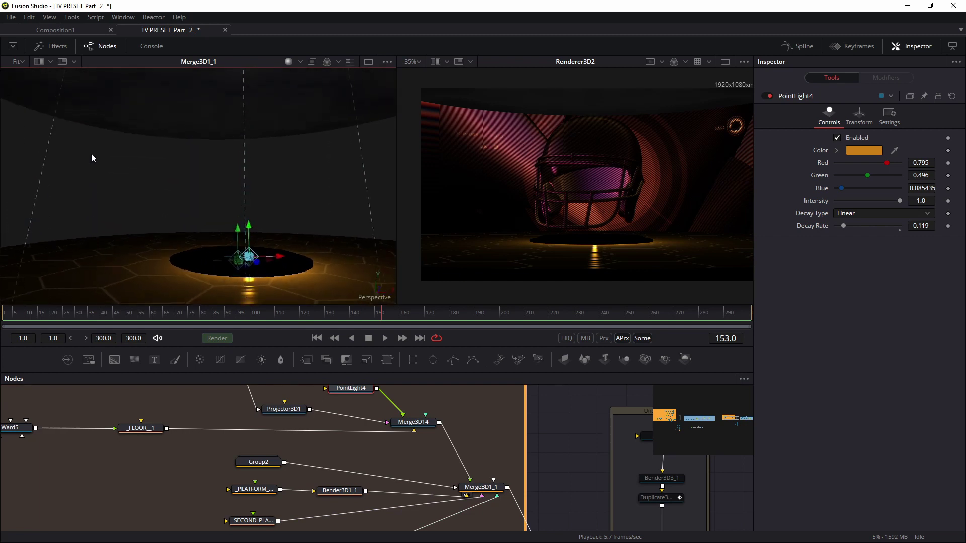
Set PointLight4's colour to red 1.0, green 0.685 and blue 0.354, and lower its decay rate to 0.0797
scroll(619, 260, "up", 2)
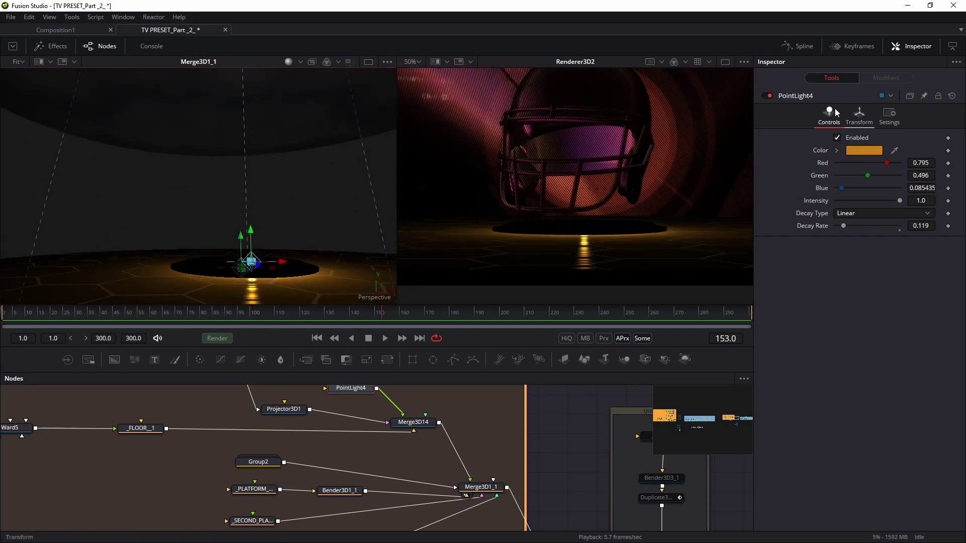
left_click_drag(886, 162, 858, 188)
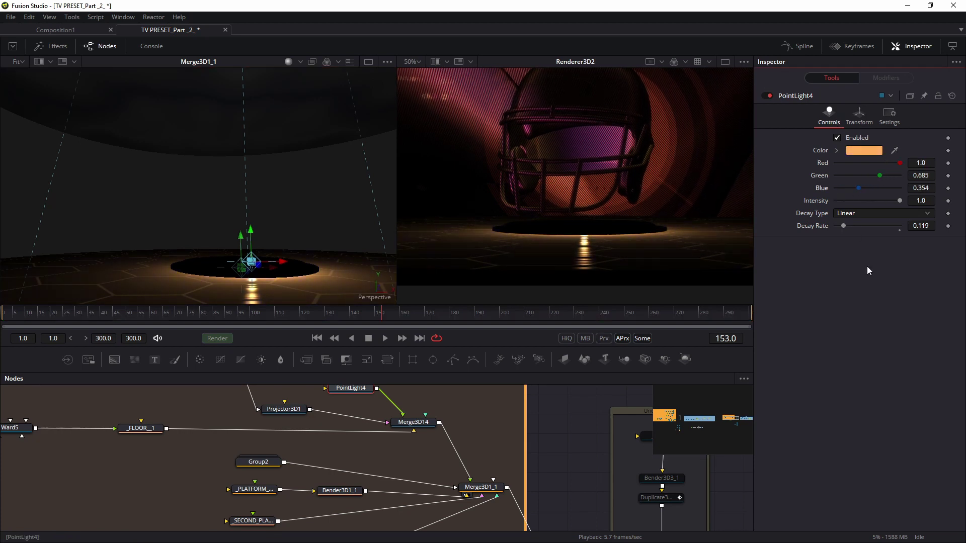
mouse_move(843, 226)
left_mouse_down()
mouse_move(860, 226)
mouse_move(841, 226)
left_mouse_up()
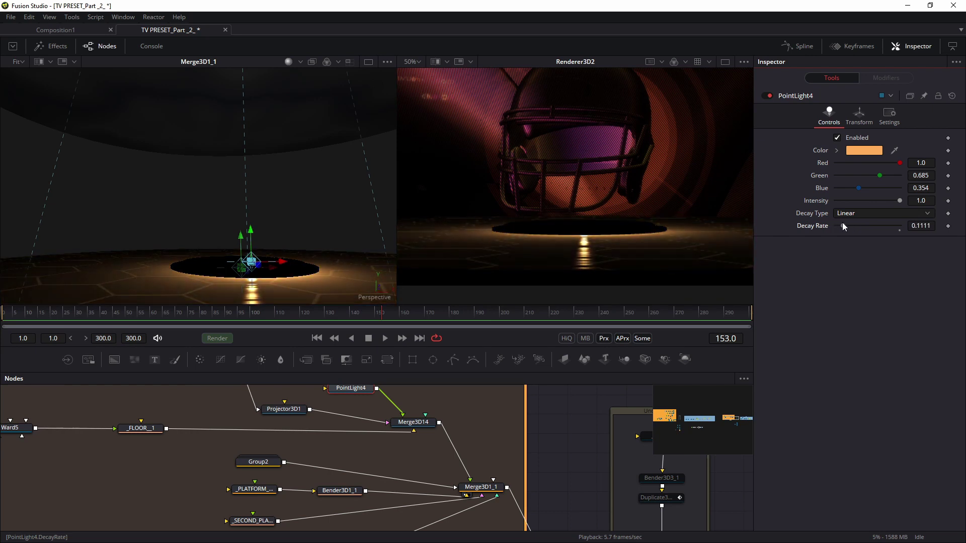
Shift PointLight4's colour toward red by setting green to 0.488, and save the composition
scroll(606, 235, "down", 1)
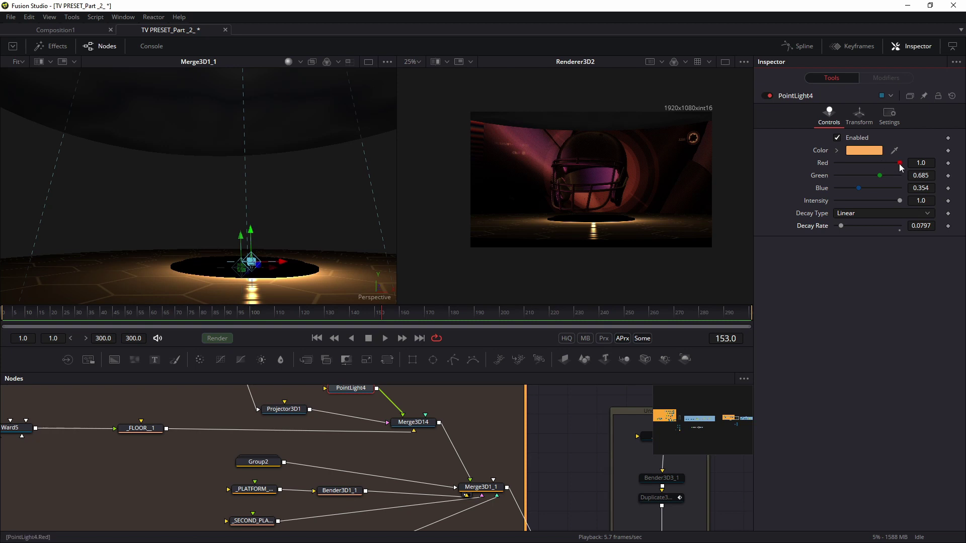
mouse_move(879, 175)
left_mouse_down()
mouse_move(862, 176)
mouse_move(870, 179)
left_mouse_up()
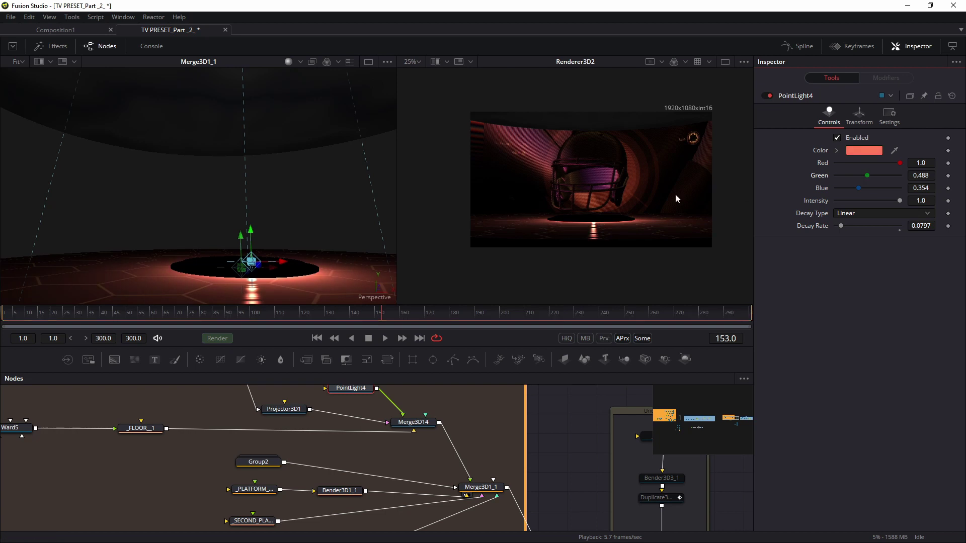
key("ctrl+s")
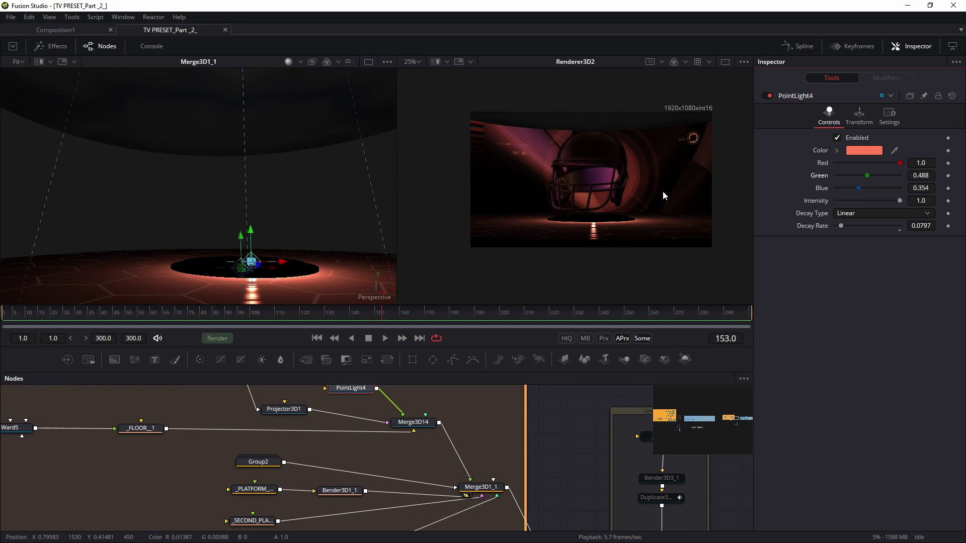
Display the finished reference's SoftGlow1 output in the first viewer and switch to the single-viewer layout
scroll(553, 407, "down", 6)
left_click_drag(605, 416, 940, 374)
left_click_drag(382, 474, 390, 493)
scroll(424, 440, "up", 5)
left_click_drag(385, 437, 309, 229)
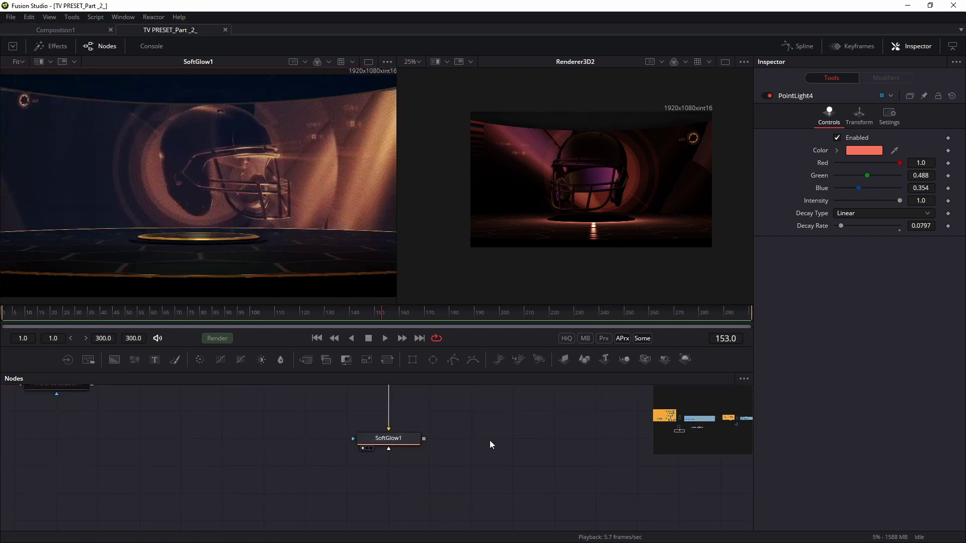
left_click(369, 62)
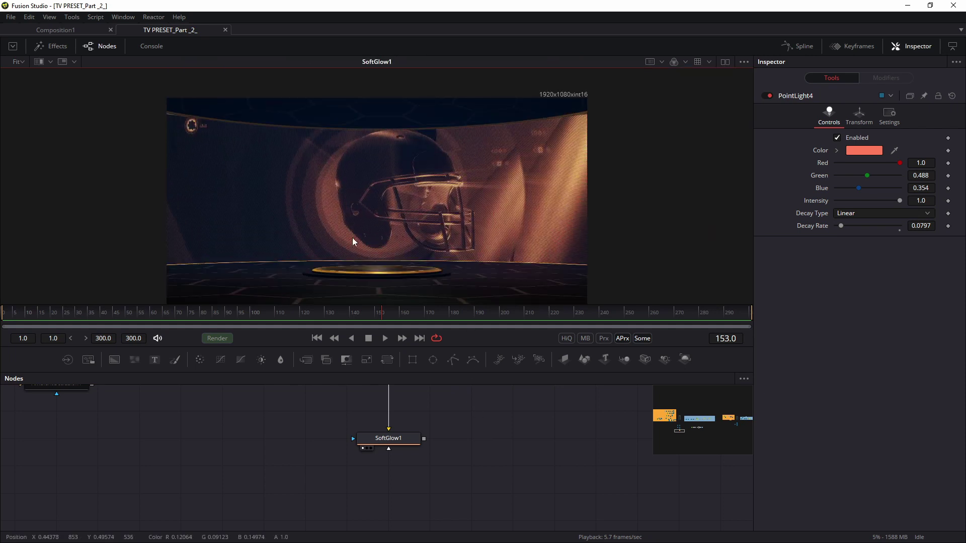
Select the reference's Fog3D1 node and toggle it off and on to compare the render with and without fog
left_click_drag(465, 409, 475, 524)
left_click_drag(444, 435, 455, 493)
left_click(414, 478)
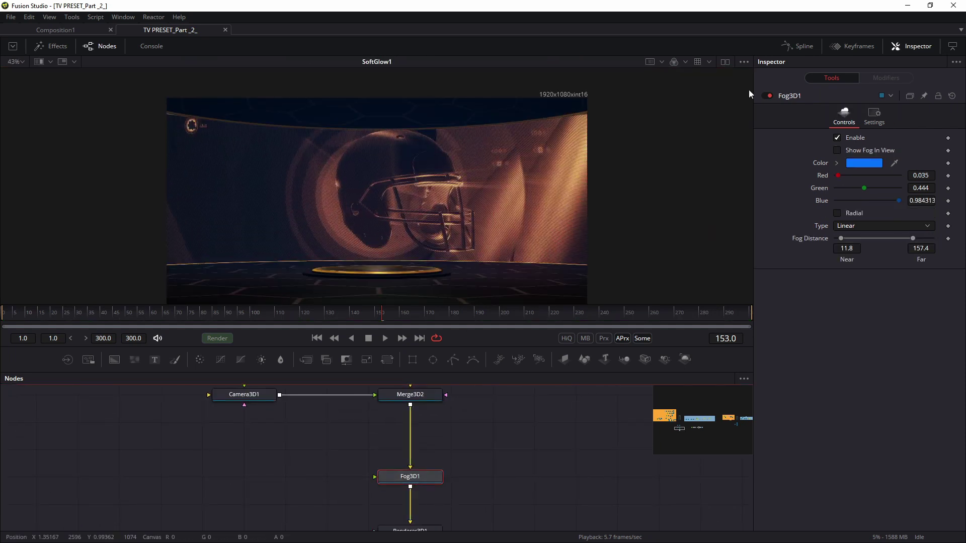
left_click(766, 95)
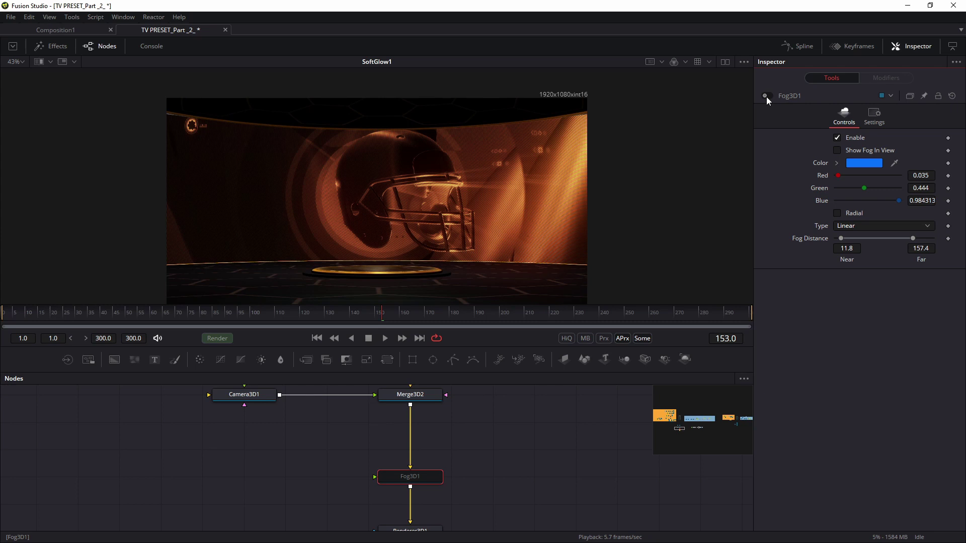
left_click(766, 96)
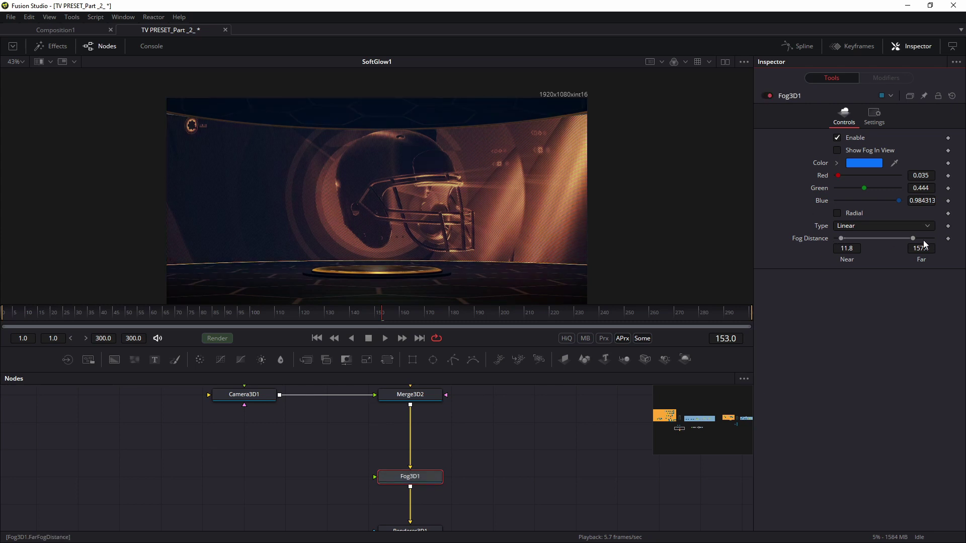
Set Fog3D1's near distance to 16.7 and far distance to 78.9, and change its colour to orange #fb8209
left_click_drag(841, 238, 843, 238)
left_click_drag(913, 239, 877, 245)
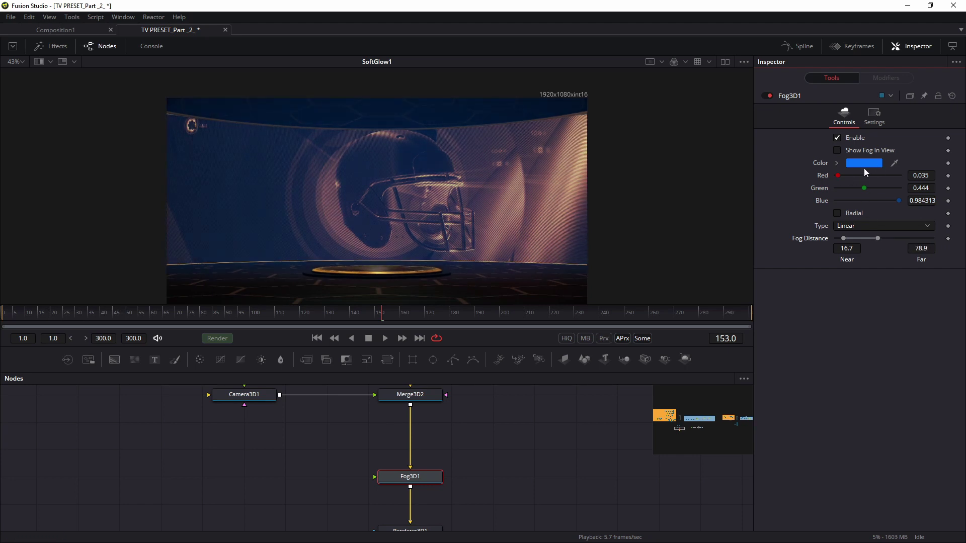
left_click(864, 164)
left_click(576, 191)
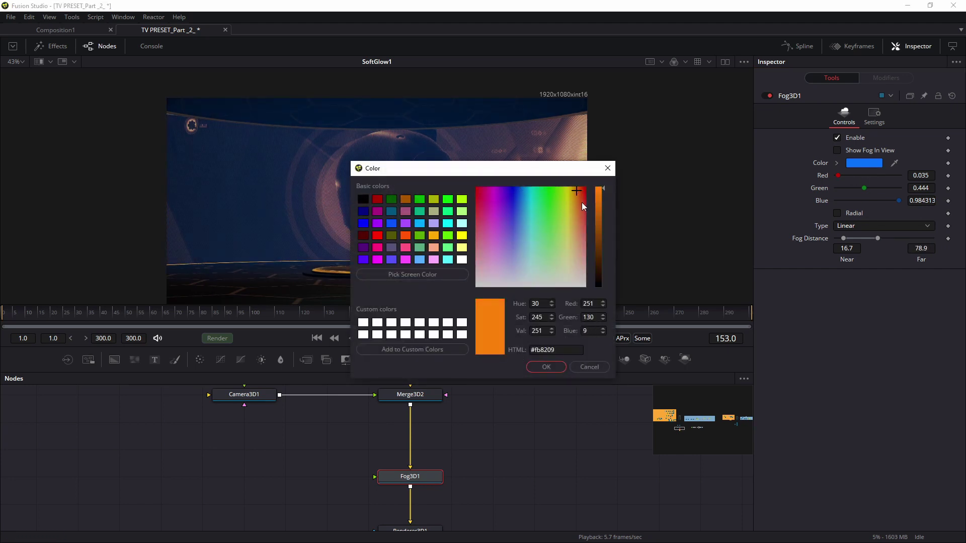
left_click(545, 367)
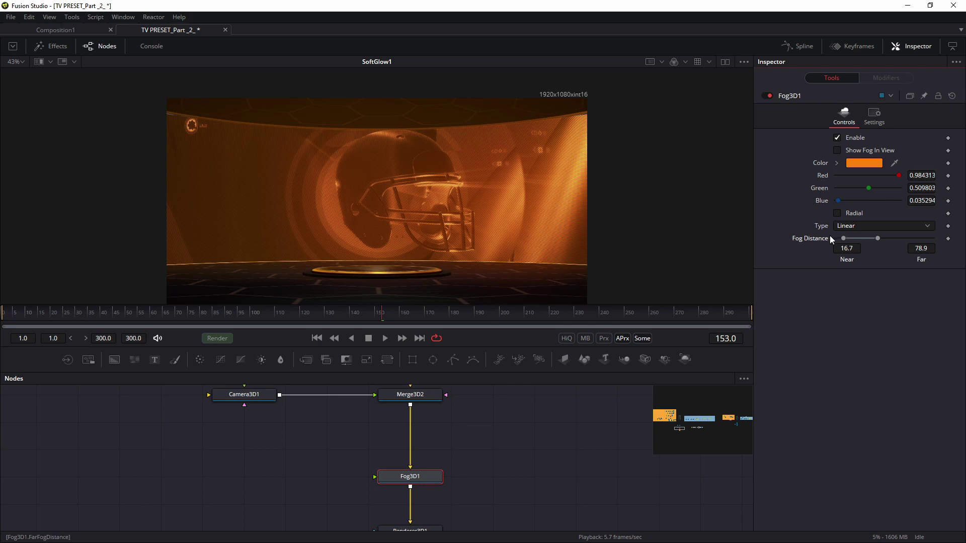
Adjust Fog3D1's fog distance to 18.9 near and 132.2 far
left_click_drag(838, 236, 848, 239)
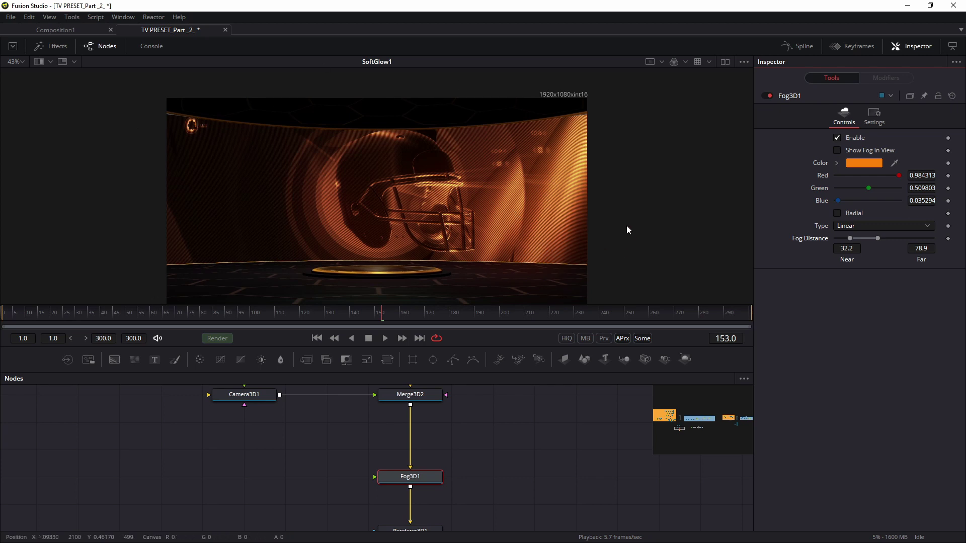
left_click_drag(849, 237, 845, 239)
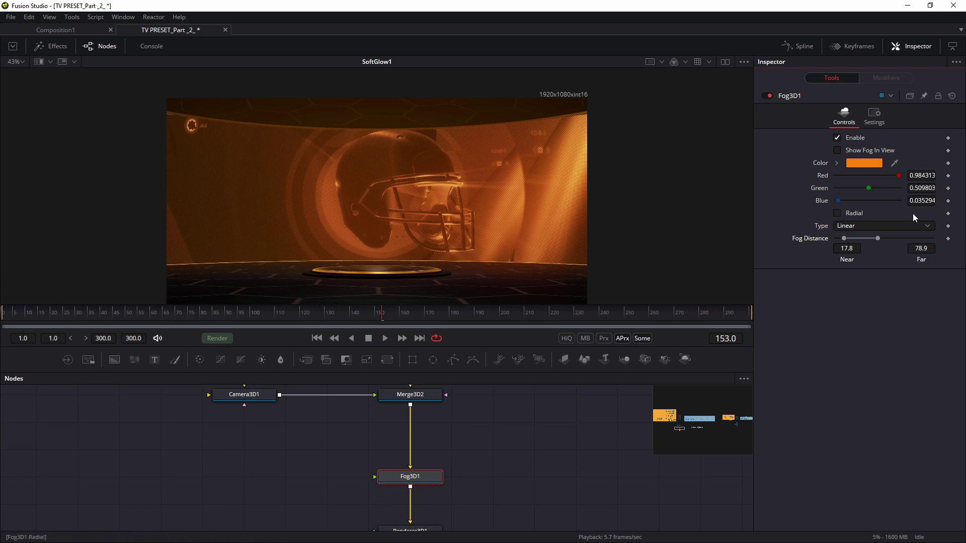
left_click_drag(876, 239, 844, 239)
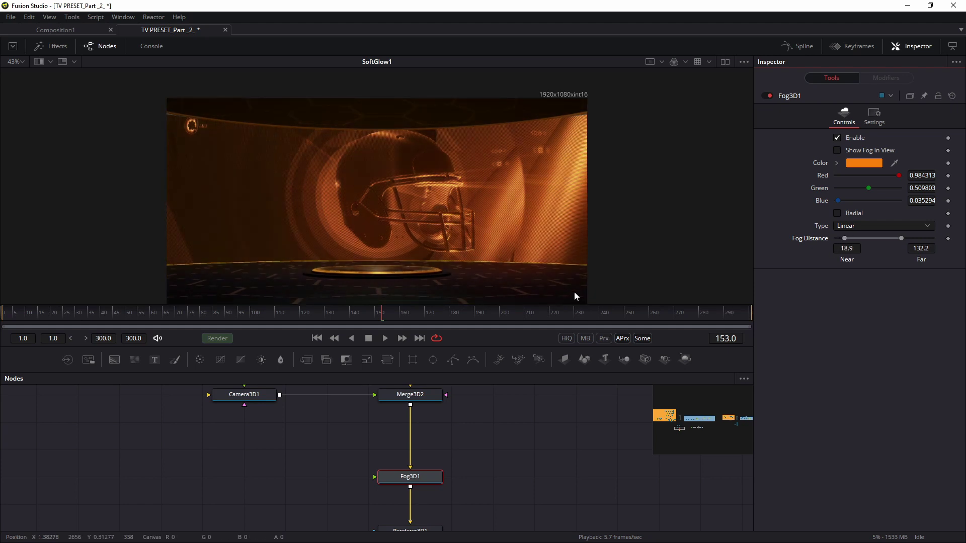
Display Renderer3D2 in the viewer and select Merge3D13 in the new studio scene's node chain
left_click(736, 424)
left_click_drag(448, 468, 427, 391)
scroll(418, 483, "down", 5)
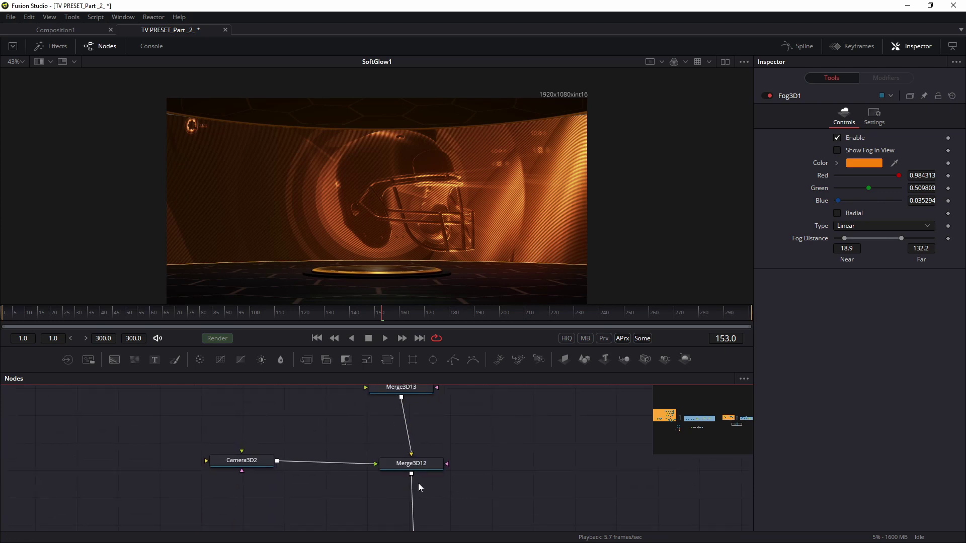
left_click(382, 529)
scroll(479, 456, "up", 1)
scroll(453, 443, "down", 2)
scroll(410, 452, "up", 5)
left_click_drag(410, 453, 413, 425)
Add a Fog 3D node after Merge3D13 and place it in line between Merge3D13 and Merge3D12
key("shift+space")
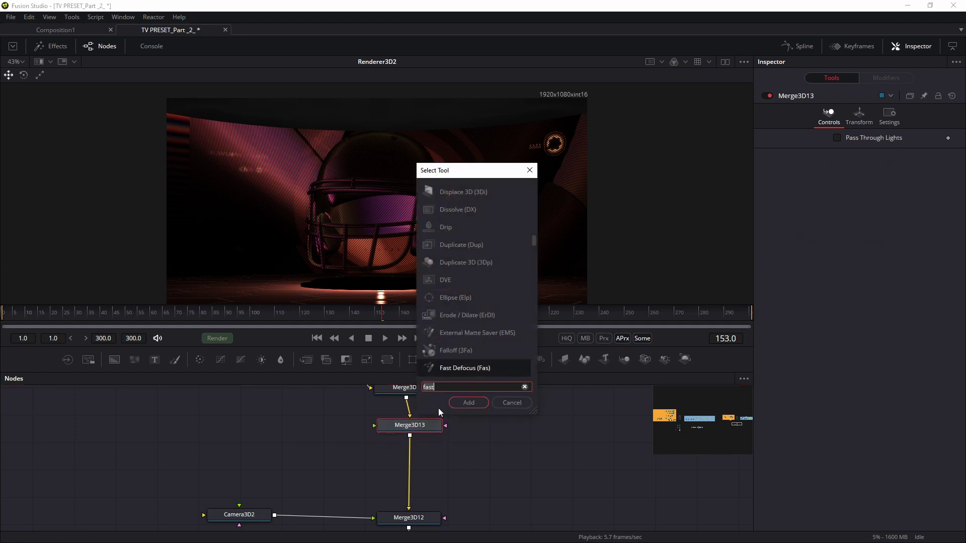
type("fog")
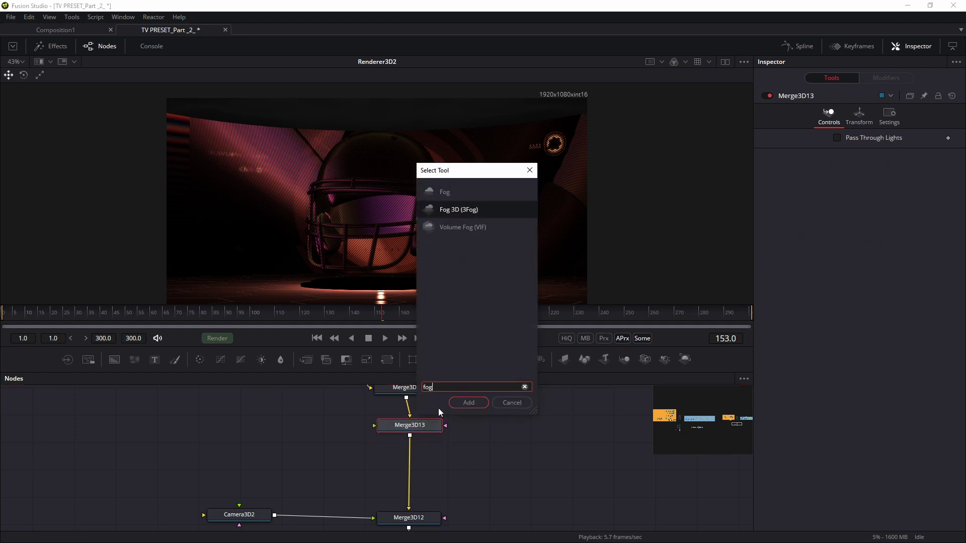
key("BackSpace")
key("BackSpace")
key("BackSpace")
type("fast")
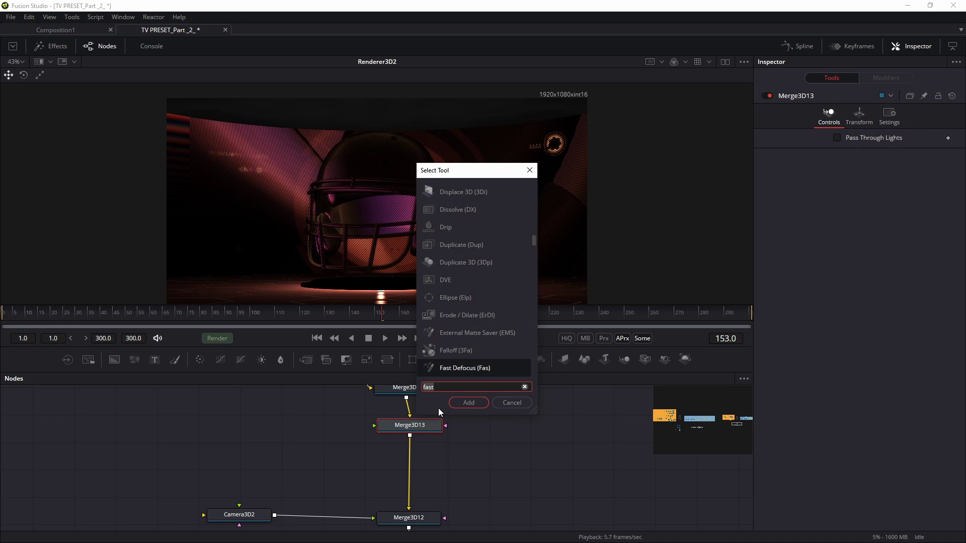
key("BackSpace")
key("BackSpace")
key("BackSpace")
type("og")
key("Down")
key("Return")
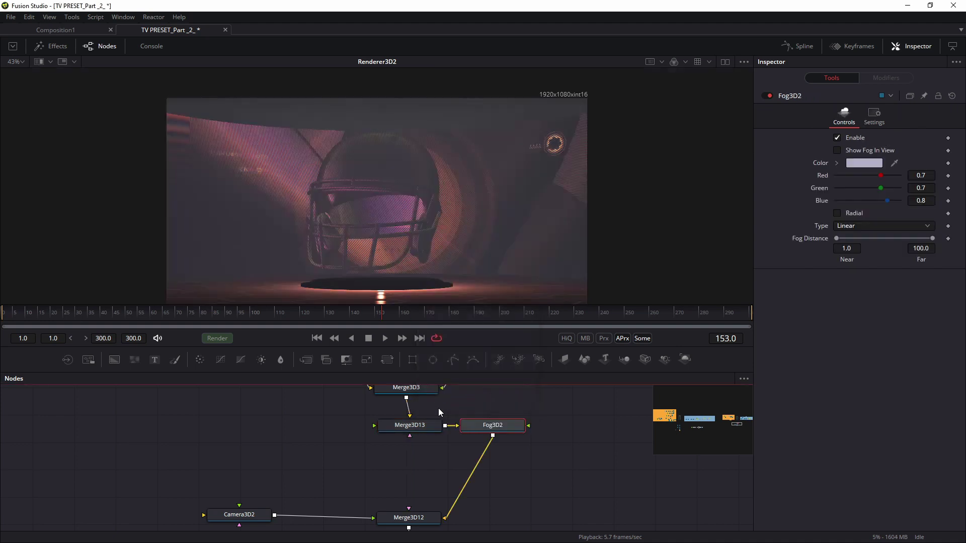
left_click_drag(479, 430, 397, 458)
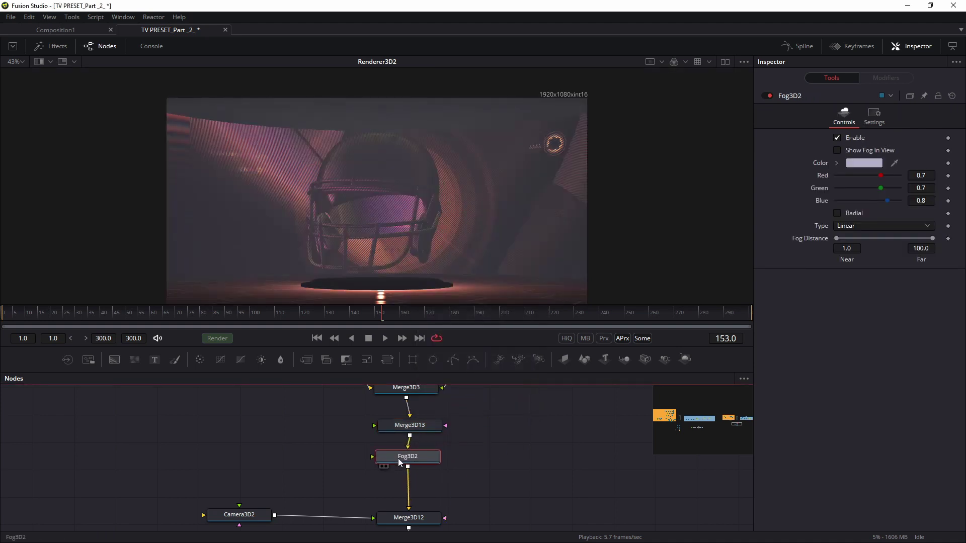
Set Fog3D2's distance to 16.1 near and 72.8 far, and sample a dark red from the render as its colour
left_click_drag(836, 238, 850, 239)
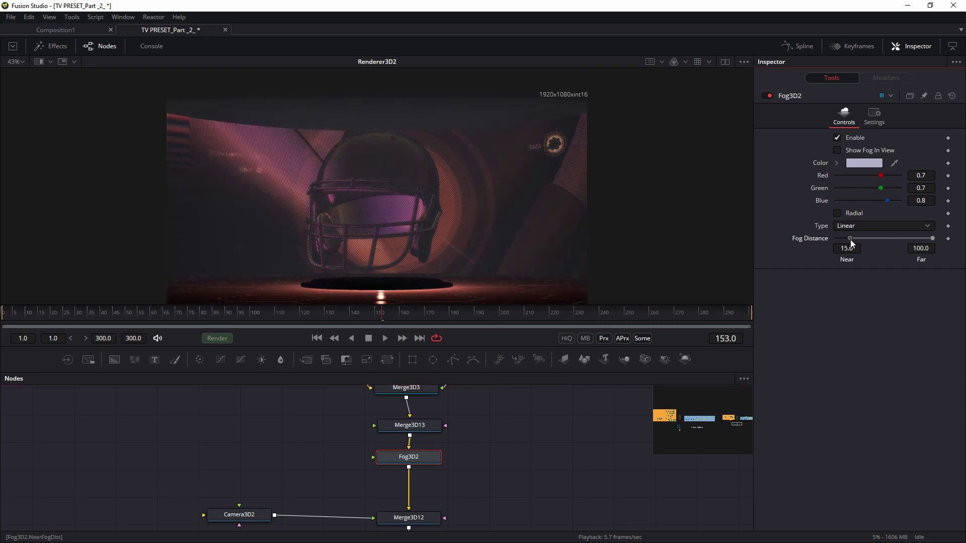
left_click_drag(934, 239, 907, 237)
left_click_drag(895, 163, 440, 254)
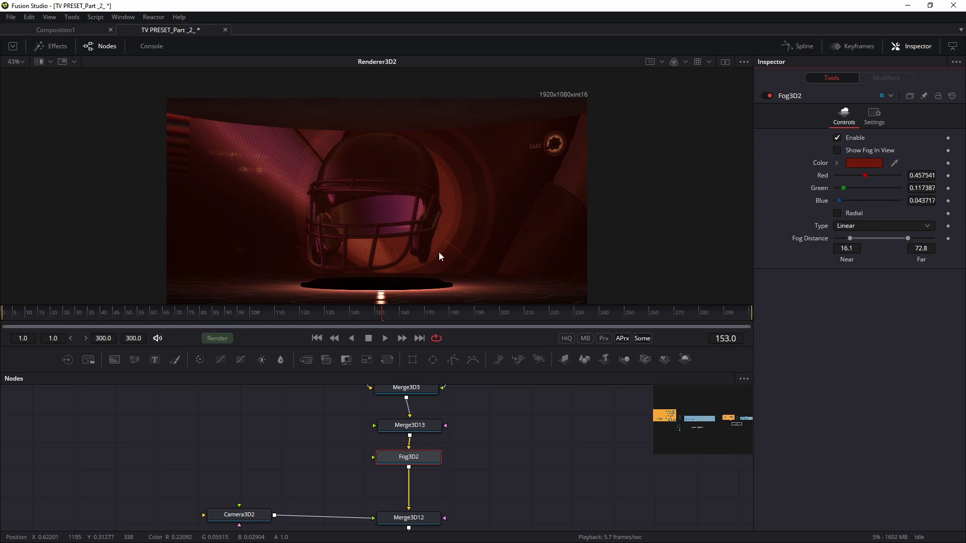
Set Fog3D2's colour to red 0.606 and green 0.189, and its distance to 9.4 near and 99.4 far
mouse_move(850, 238)
left_mouse_down()
mouse_move(837, 237)
mouse_move(849, 237)
left_mouse_up()
left_click_drag(871, 172, 848, 188)
left_click_drag(907, 237, 932, 239)
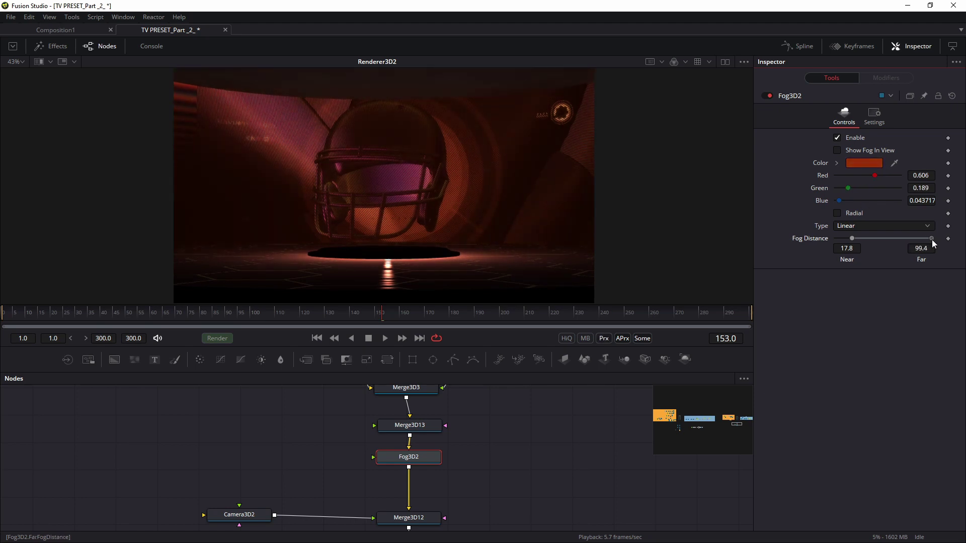
left_click_drag(851, 237, 845, 237)
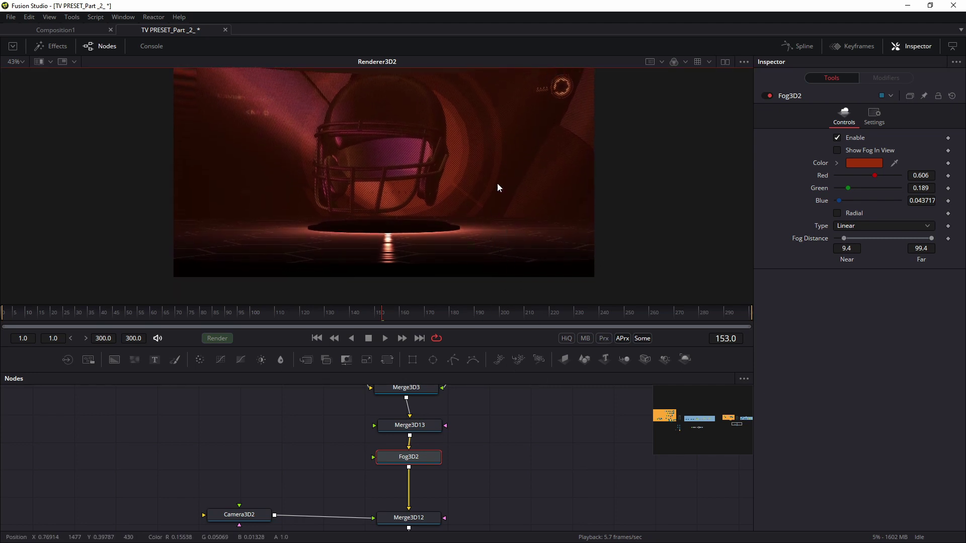
Return to the two-viewer layout and display Merge3D1_1 in the first viewer, framed on the dark central platform
scroll(497, 194, "down", 2)
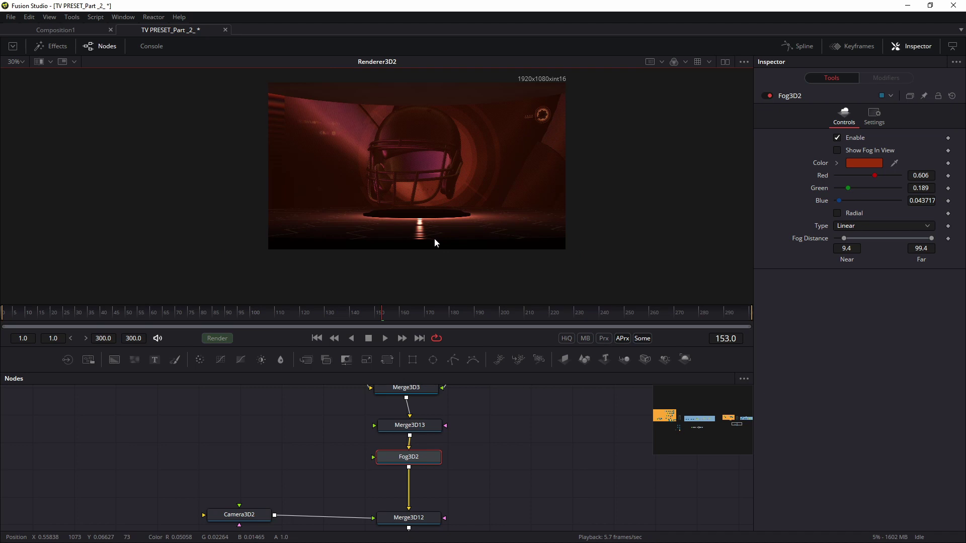
scroll(422, 221, "up", 4)
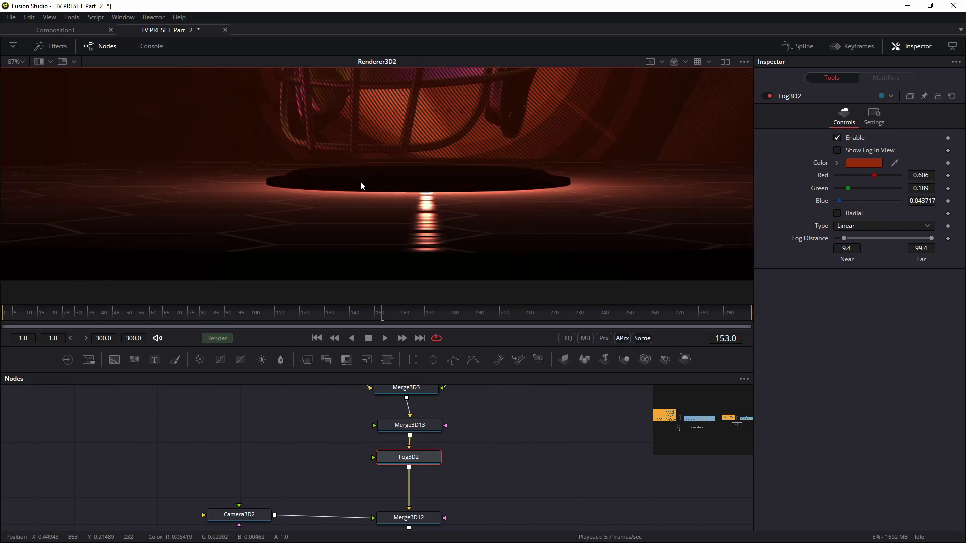
left_click(724, 61)
left_click_drag(298, 416, 332, 513)
scroll(309, 453, "down", 3)
left_click_drag(309, 453, 508, 528)
scroll(347, 449, "up", 3)
left_click_drag(406, 433, 401, 484)
left_click_drag(582, 468, 334, 285)
scroll(188, 252, "up", 3)
left_click_drag(181, 228, 157, 280)
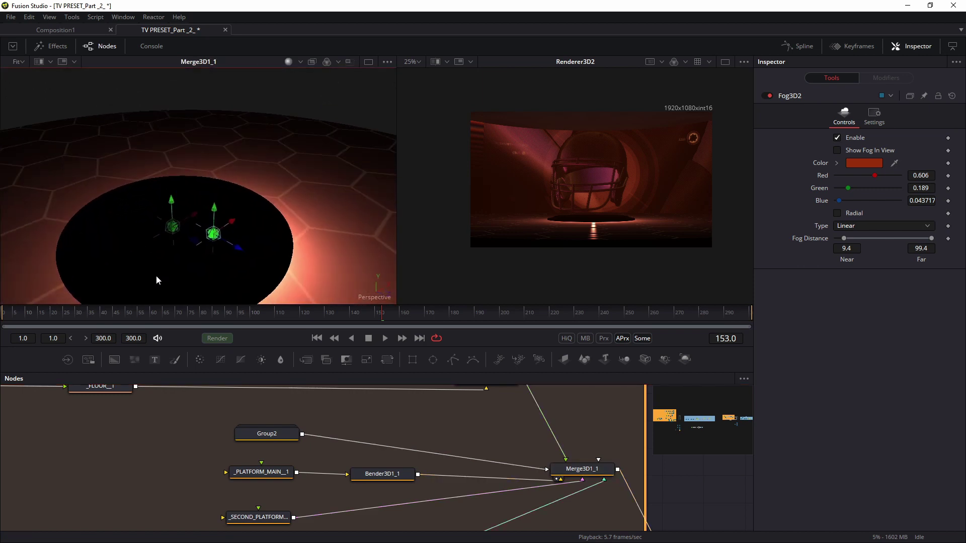
left_click(151, 279)
left_click_drag(266, 476, 398, 484)
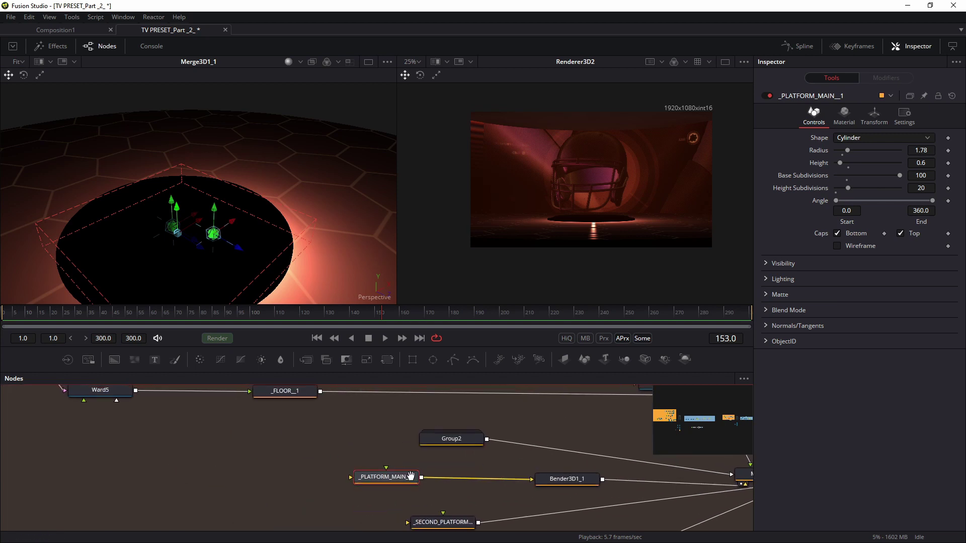
key("shift+space")
type("fast")
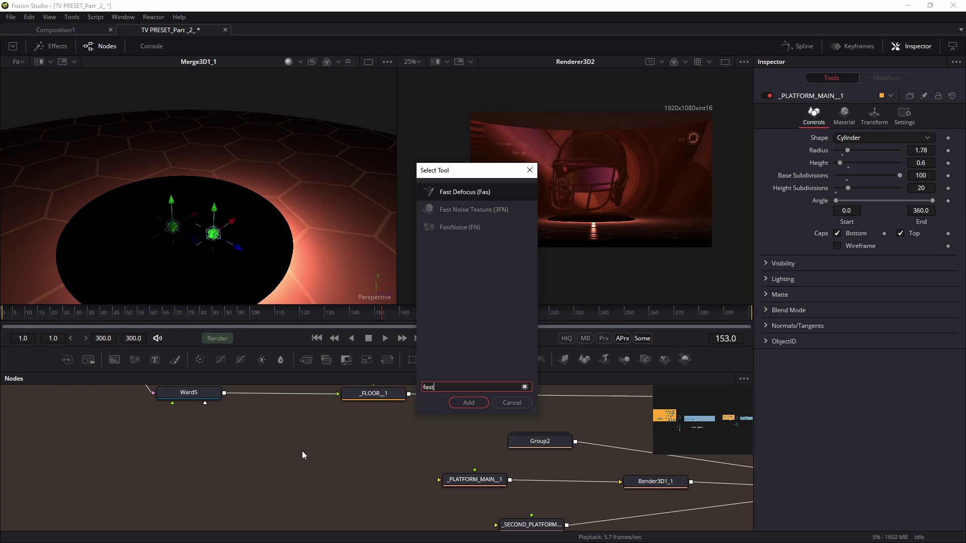
left_click(506, 406)
Add a Ward material node and connect it to the material input of _PLATFORM_MAIN__1
key("shift+space")
type("war")
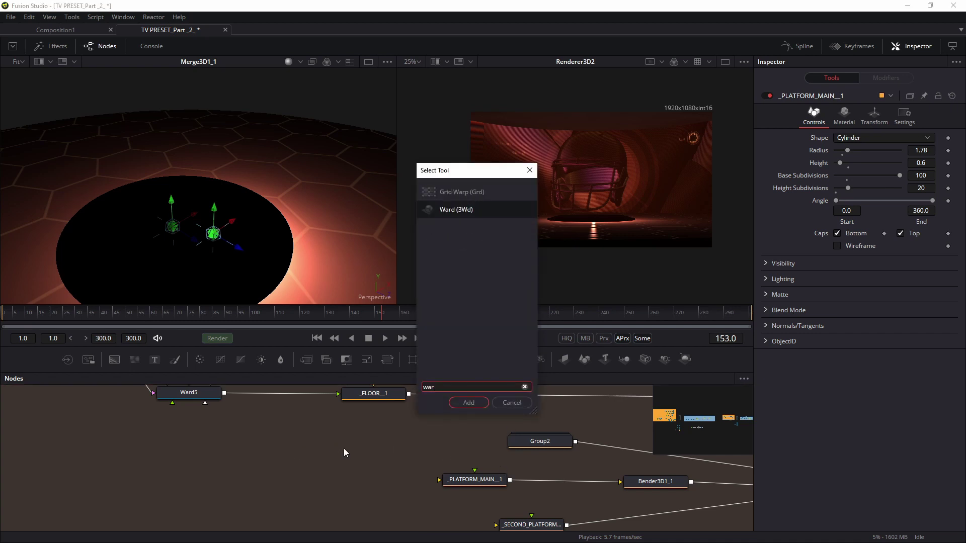
key("Return")
left_click_drag(343, 450, 440, 479)
left_click_drag(300, 483, 315, 485)
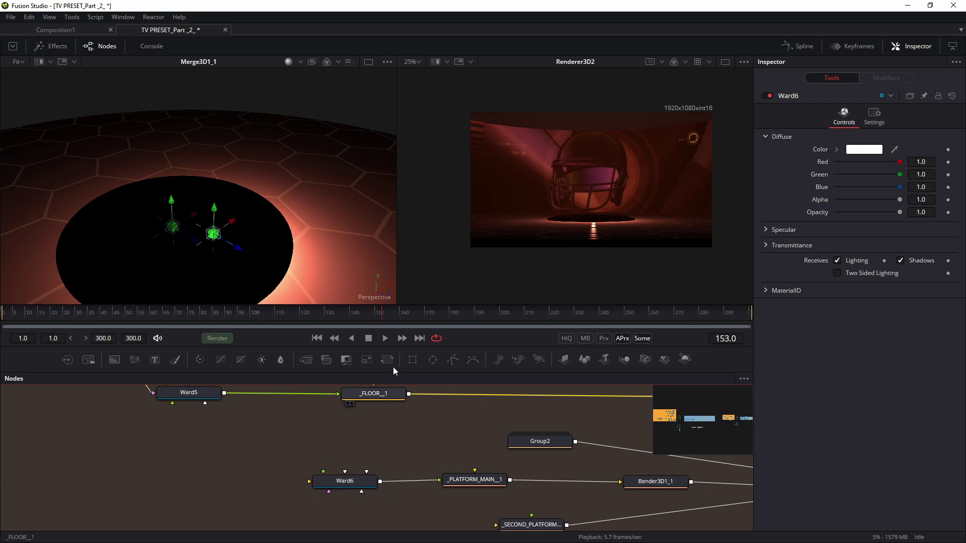
mouse_move(180, 229)
left_mouse_down()
mouse_move(148, 229)
mouse_move(178, 230)
left_mouse_up()
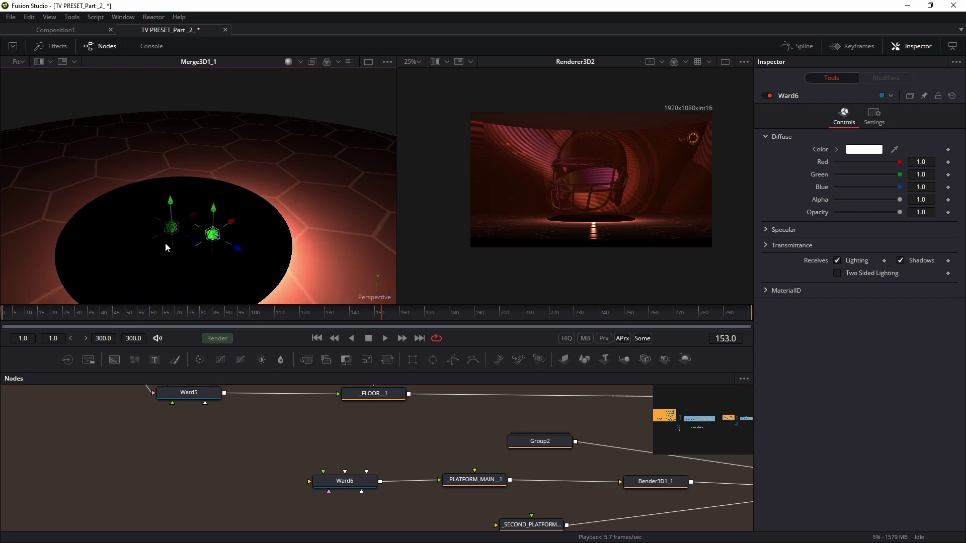
left_click_drag(248, 472, 358, 471)
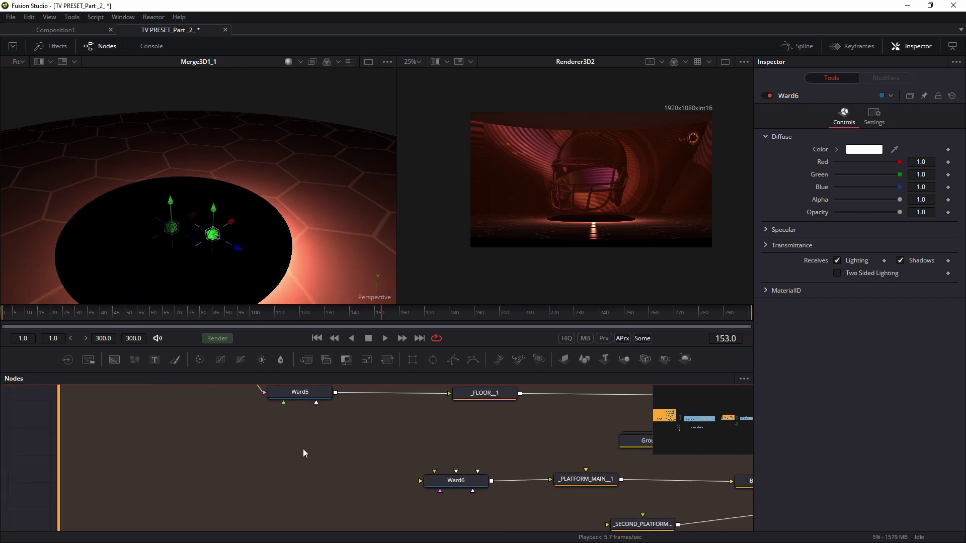
key("shift+space")
type("fast")
key("Down")
key("Down")
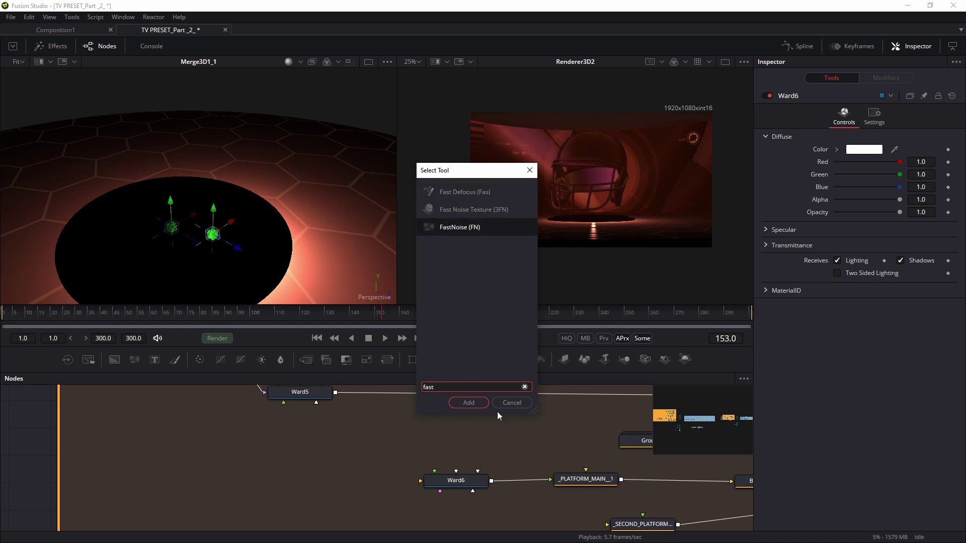
key("Escape")
Expand Group1_1 and select its FastNoise3_1, Rectangle1_1 and Transform1_1 nodes for copying
scroll(235, 445, "down", 3)
left_click_drag(215, 441, 437, 439)
scroll(438, 454, "up", 3)
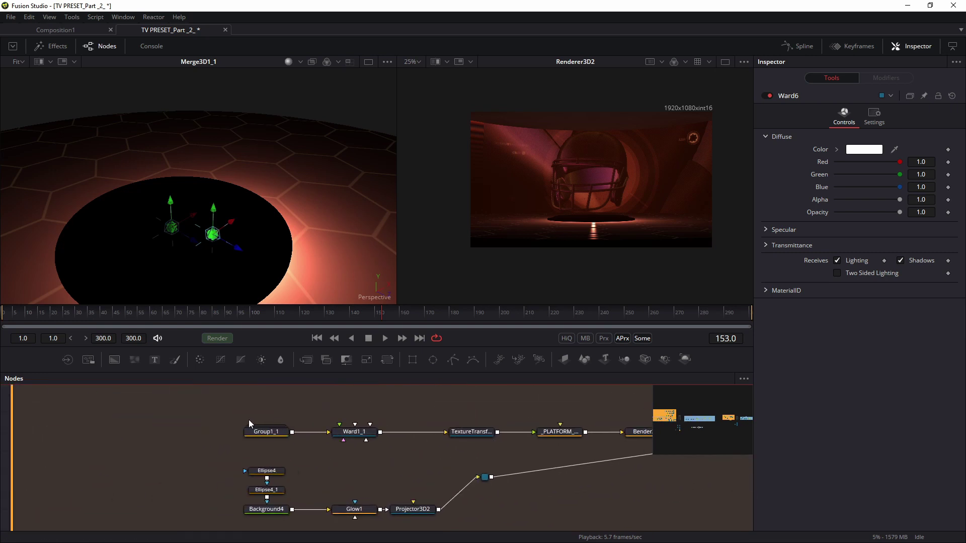
double_click(264, 434)
left_click_drag(298, 448, 184, 425)
left_click_drag(116, 435, 206, 459)
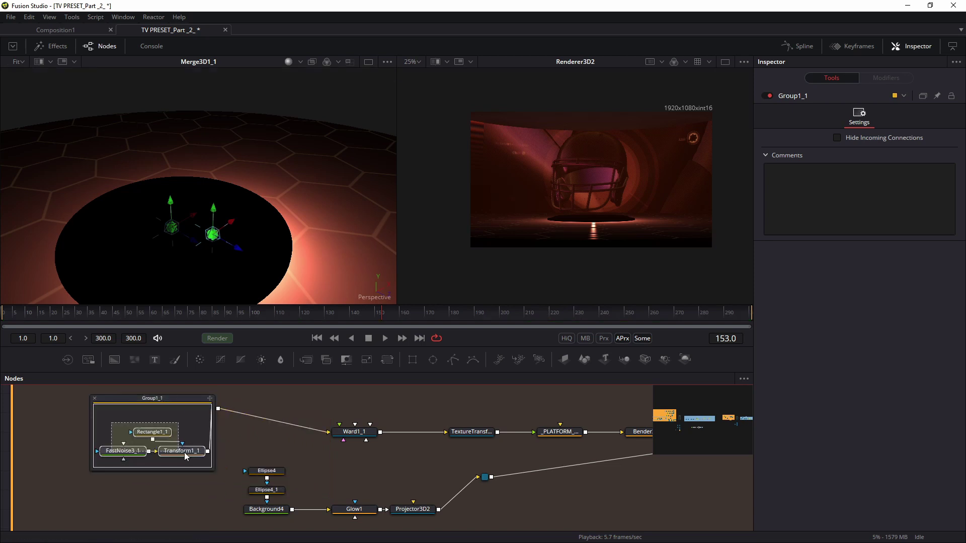
Paste the copied noise, rectangle and transform nodes near Ward6 and display Transform1_1_2 in the first viewer
scroll(162, 433, "down", 5)
left_click_drag(730, 473, 151, 445)
left_click_drag(647, 467, 268, 456)
mouse_move(601, 437)
left_mouse_down()
mouse_move(267, 433)
mouse_move(338, 509)
left_mouse_up()
scroll(300, 500, "up", 6)
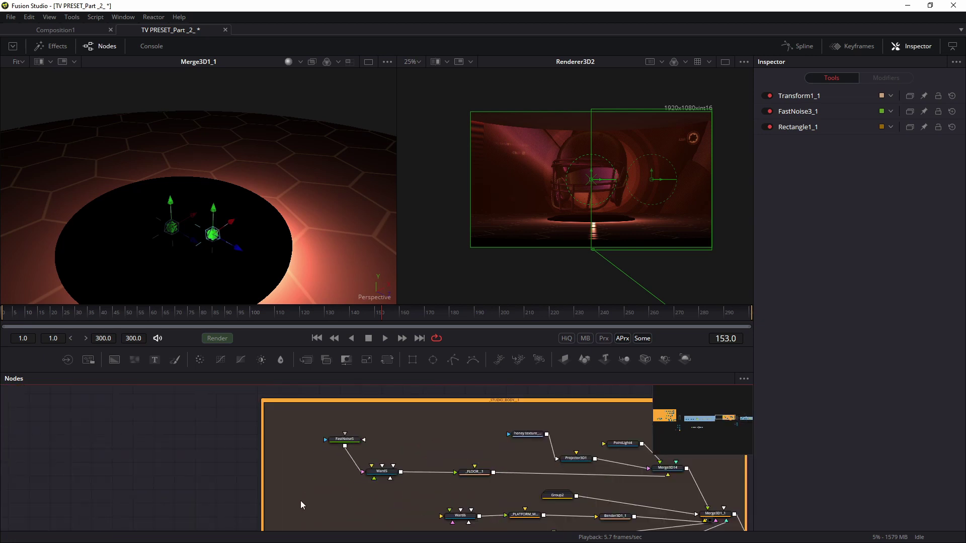
key("ctrl+v")
left_click_drag(373, 483, 248, 247)
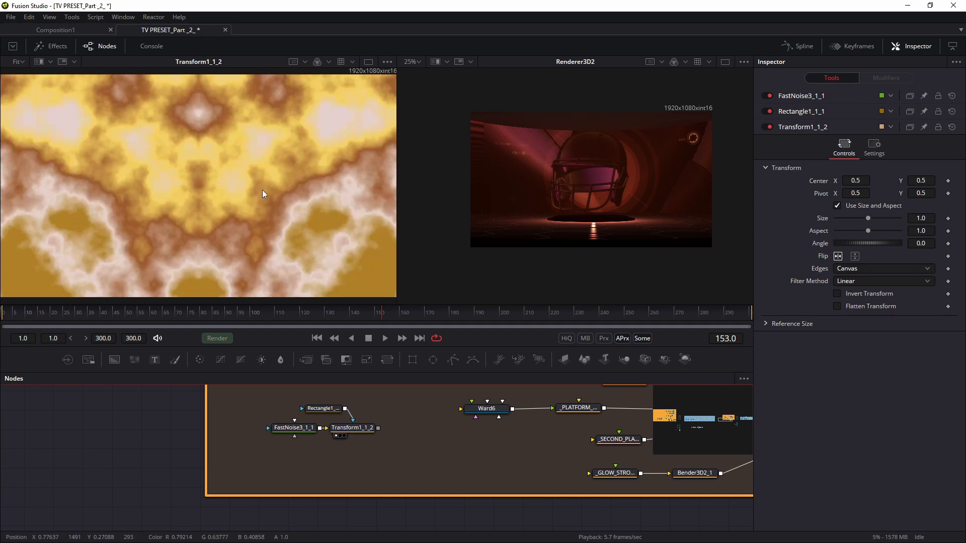
Review the colour gradient and noise settings of FastNoise3_1_1
scroll(261, 195, "down", 3)
left_click(297, 428)
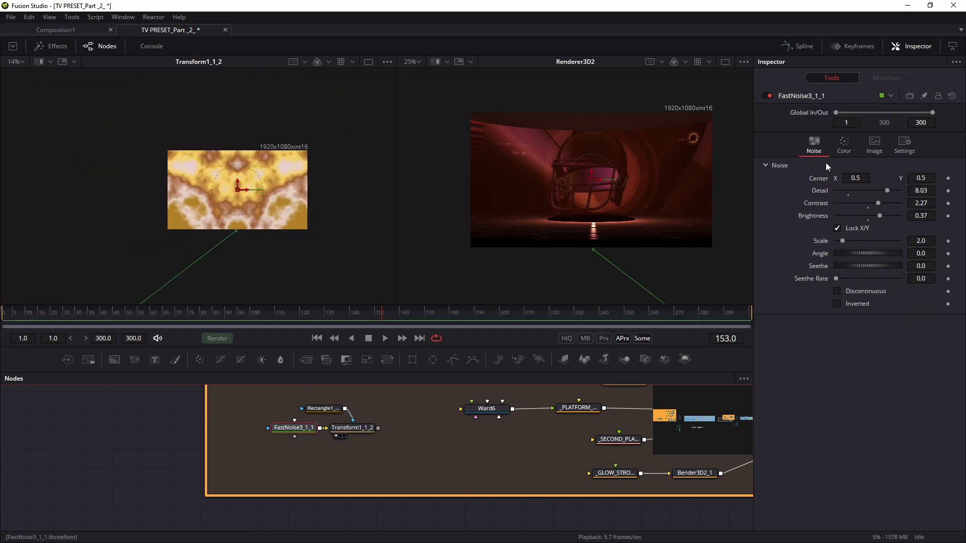
left_click(844, 146)
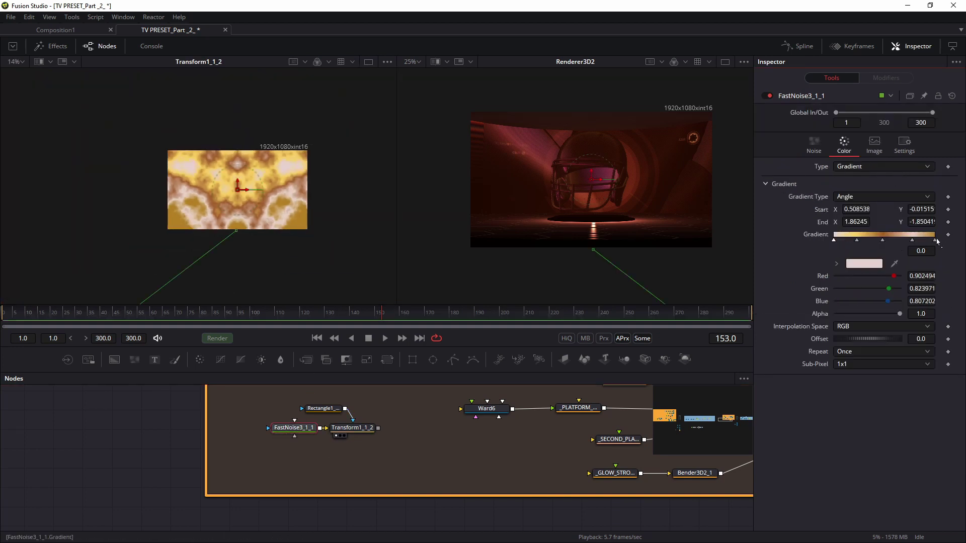
left_click(824, 147)
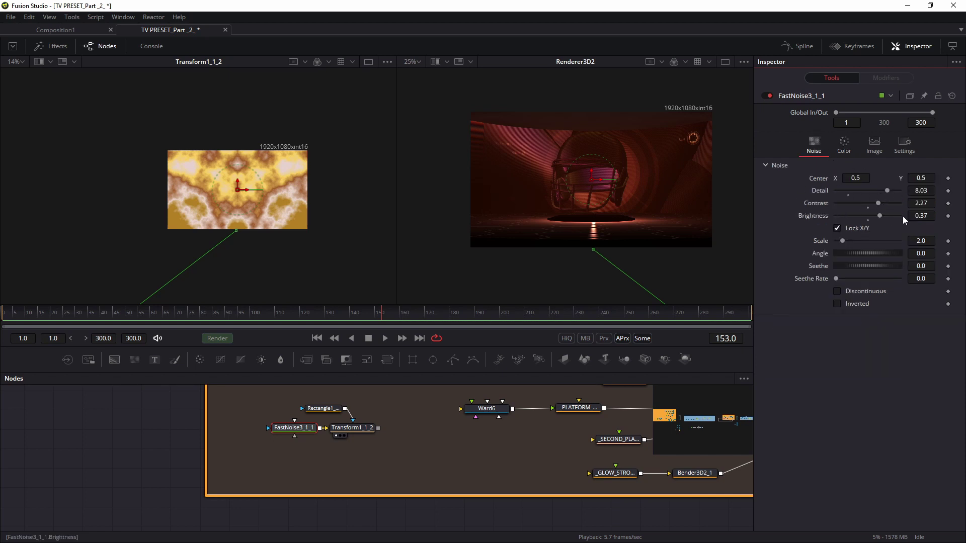
Connect Transform1_1_2 to Ward6, place its rectangle mask above it, and check the textured platform by viewing Bender3D1_1
left_click_drag(352, 427, 354, 401)
left_click_drag(413, 428, 364, 445)
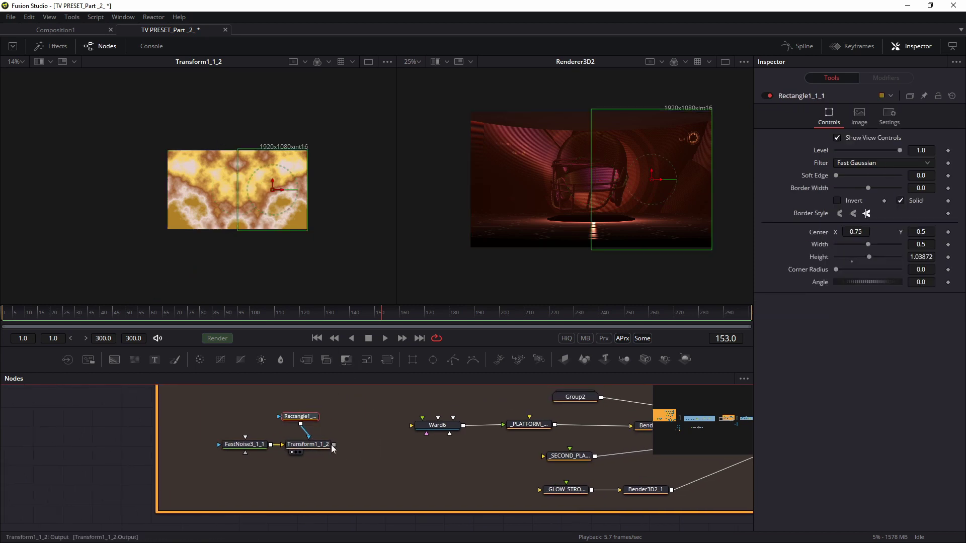
left_click_drag(477, 436, 346, 447)
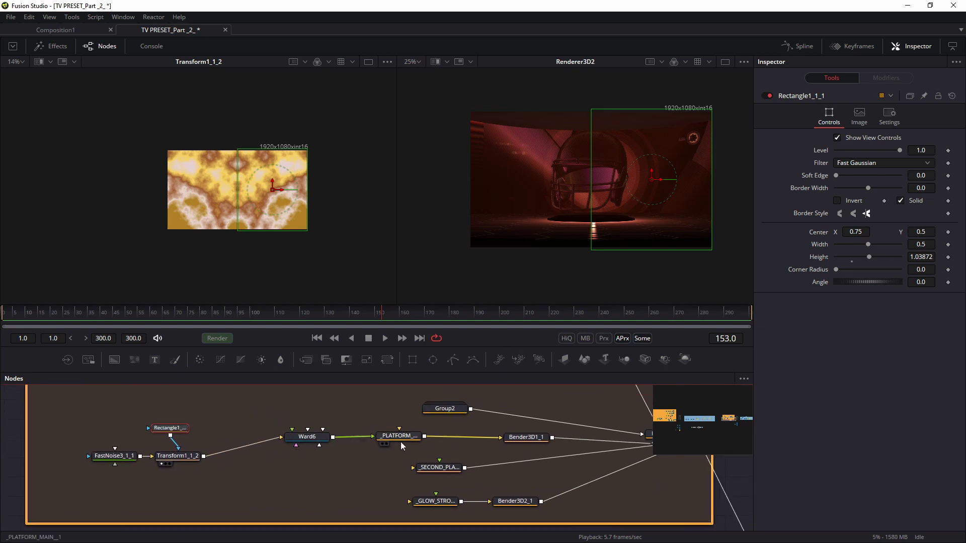
left_click_drag(500, 436, 222, 204)
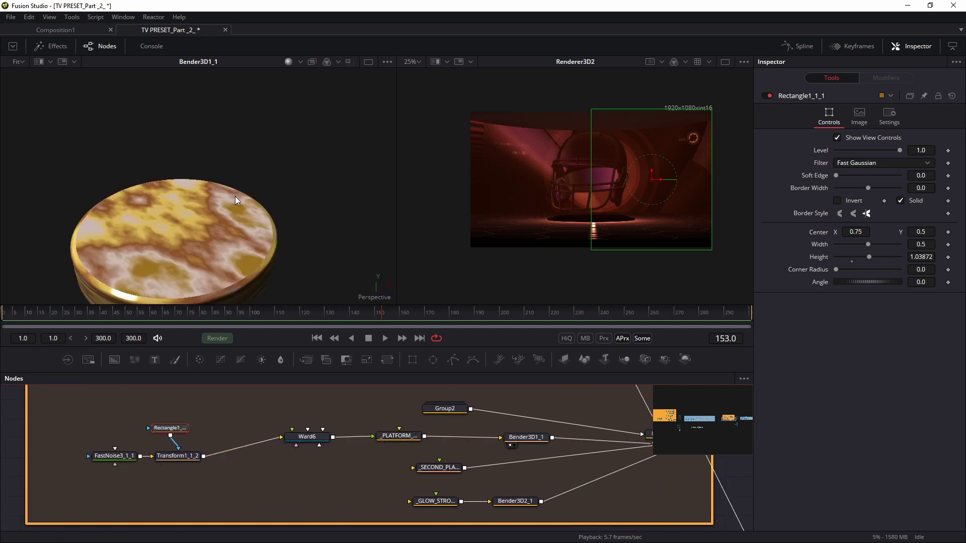
mouse_move(209, 267)
left_mouse_down()
mouse_move(212, 208)
mouse_move(125, 249)
mouse_move(209, 288)
mouse_move(195, 267)
left_mouse_up()
left_click(212, 209)
Display Merge3D1_1 in the first viewer to check the platform in the lit scene
left_click_drag(503, 418, 244, 409)
left_click_drag(423, 428, 240, 180)
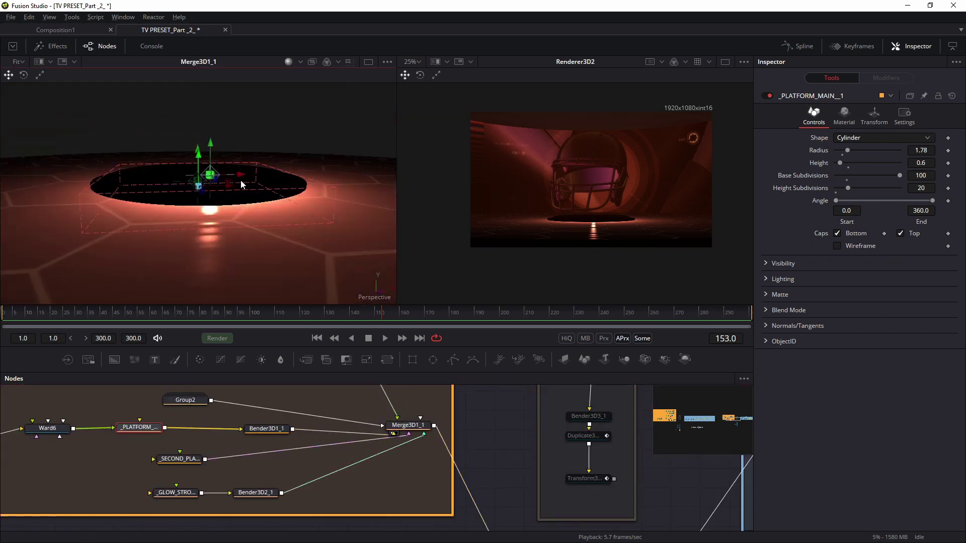
left_click_drag(499, 485, 522, 502)
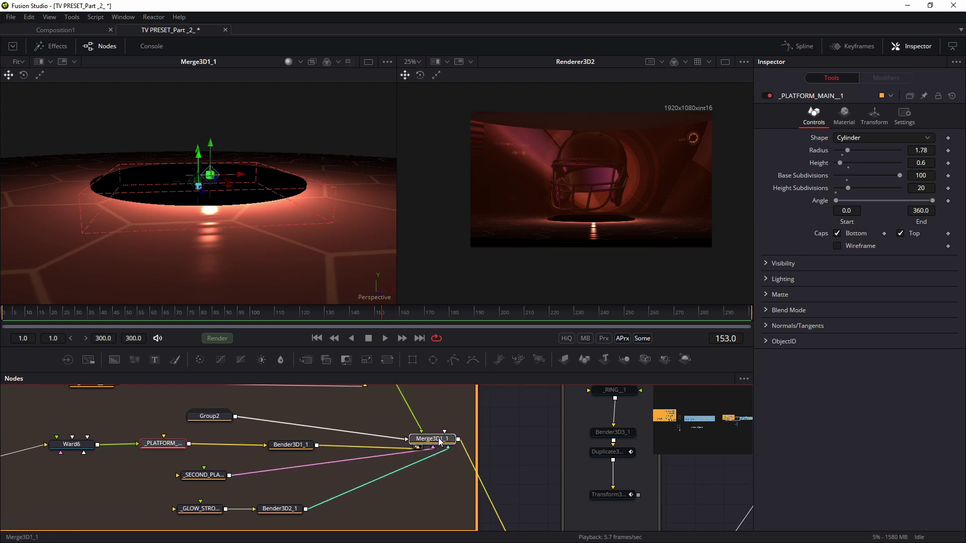
left_click_drag(441, 442, 445, 425)
Add a Point Light node and connect it to Merge3D13 above the fog node
scroll(411, 481, "down", 3)
left_click_drag(510, 522, 498, 401)
scroll(499, 440, "up", 3)
left_click_drag(495, 433, 492, 326)
left_click_drag(489, 408, 508, 472)
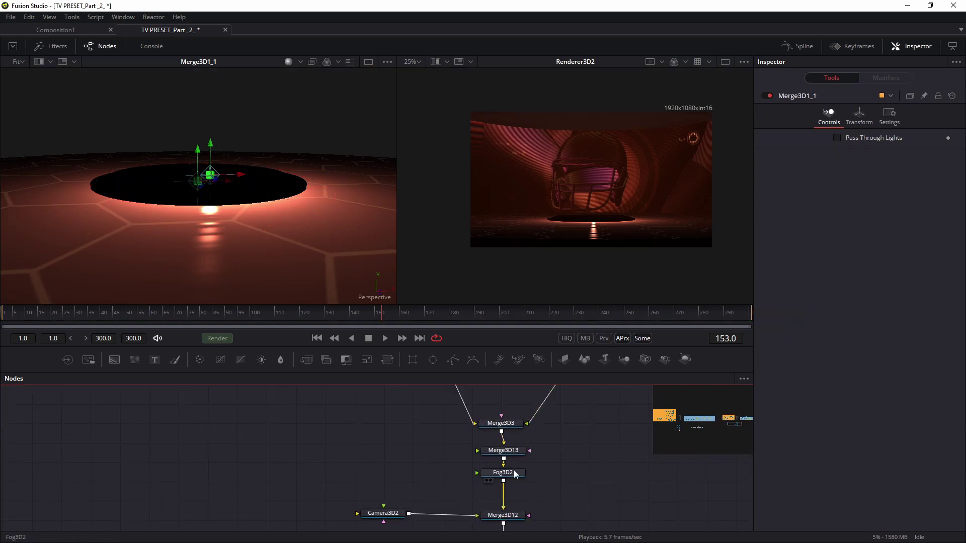
left_click(505, 456)
key("shift+space")
type("po")
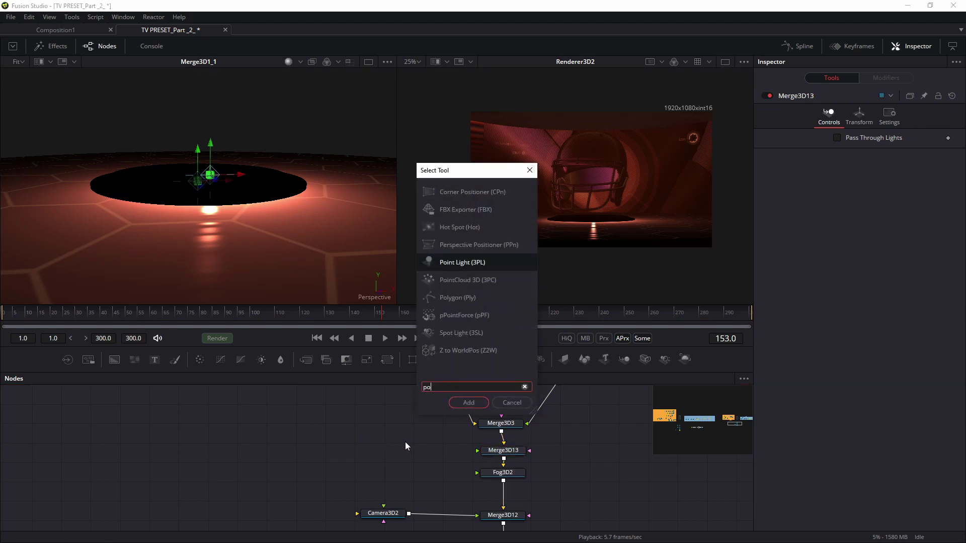
key("Return")
left_click_drag(407, 442, 478, 451)
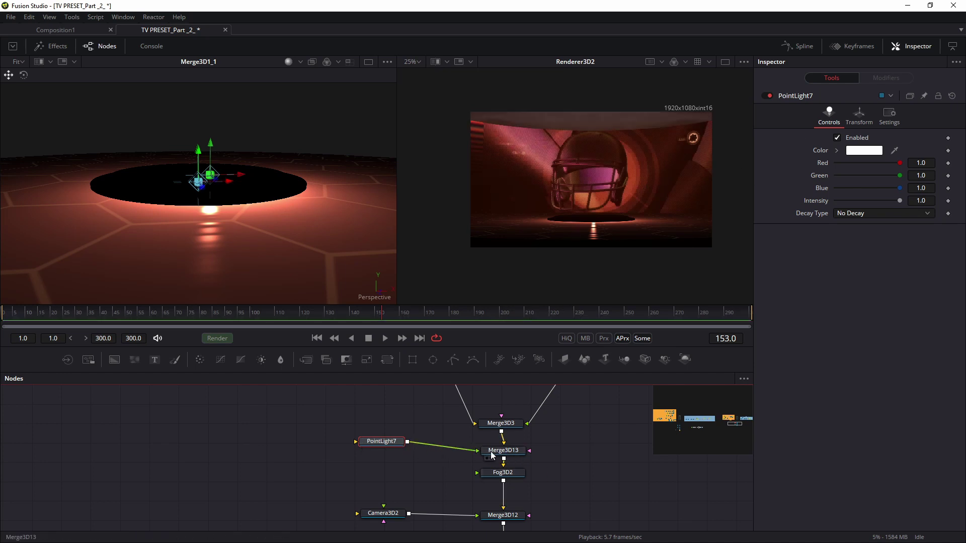
Disconnect PointLight7 from Merge3D13 and move it into the orange underlay, extending the underlay's lower edge
left_click(465, 450)
left_click_drag(386, 443, 414, 504)
scroll(382, 466, "down", 3)
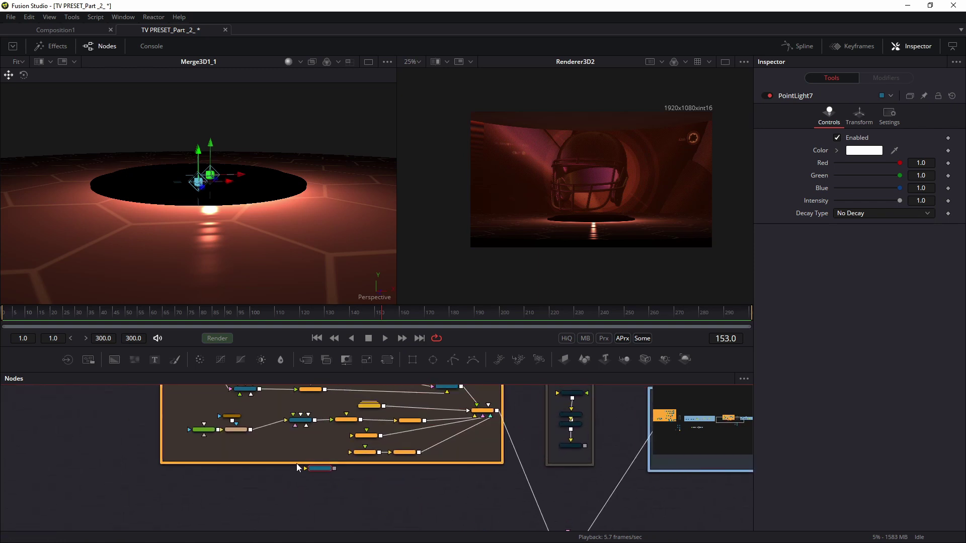
left_click_drag(301, 463, 302, 527)
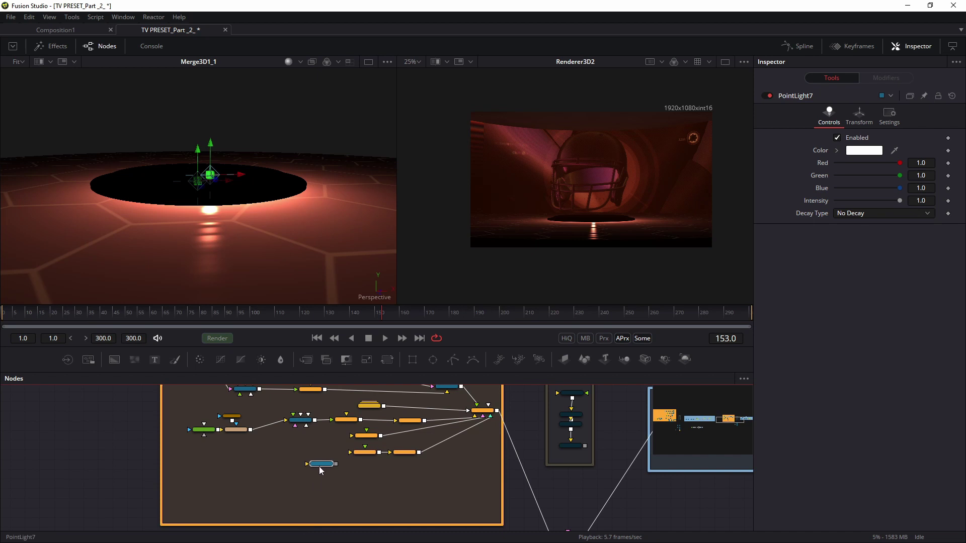
scroll(320, 471, "up", 3)
left_click_drag(288, 408, 255, 385)
Rearrange the platform nodes, moving the second platform and glow stroke nodes lower and Bender3D1_1 closer to the main platform
left_click_drag(347, 432, 492, 530)
left_click_drag(478, 463, 487, 513)
left_click_drag(386, 438, 529, 474)
left_click_drag(325, 446, 294, 470)
left_click(513, 472)
left_click_drag(514, 474, 453, 472)
Insert a Merge 3D node after Bender3D1_1, connect PointLight7 to it, and place the light just above it
key("shift+space")
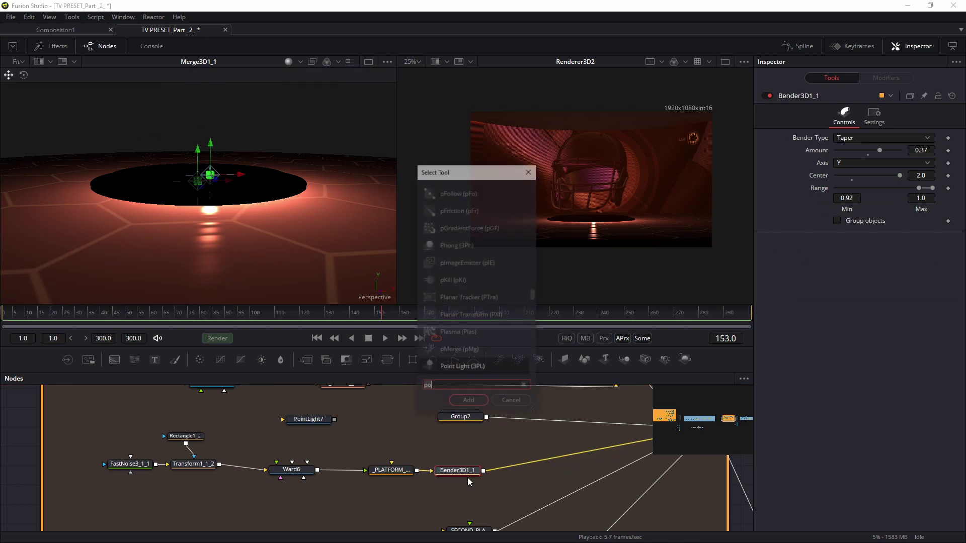
type("mer")
key("Down")
key("Down")
key("Up")
key("Return")
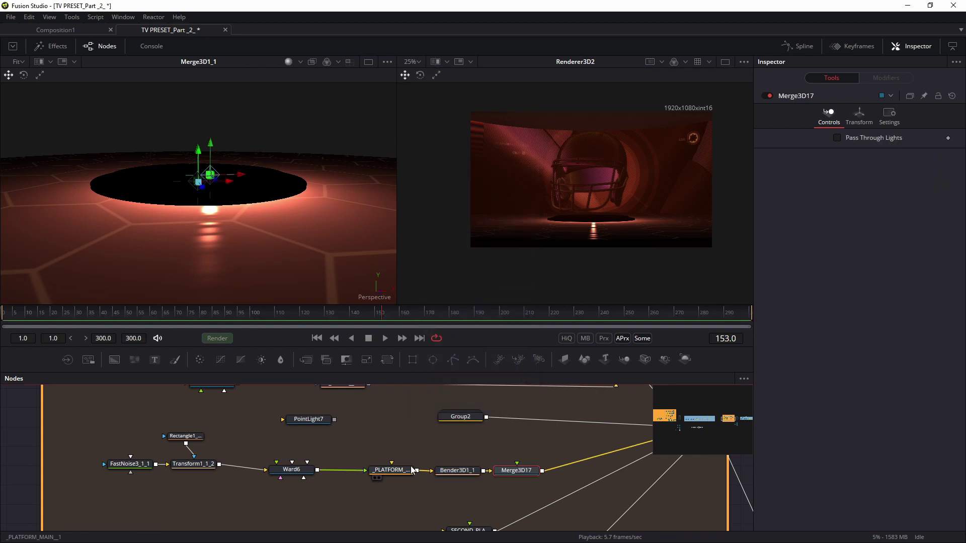
left_click_drag(333, 419, 517, 463)
left_click_drag(316, 418, 498, 440)
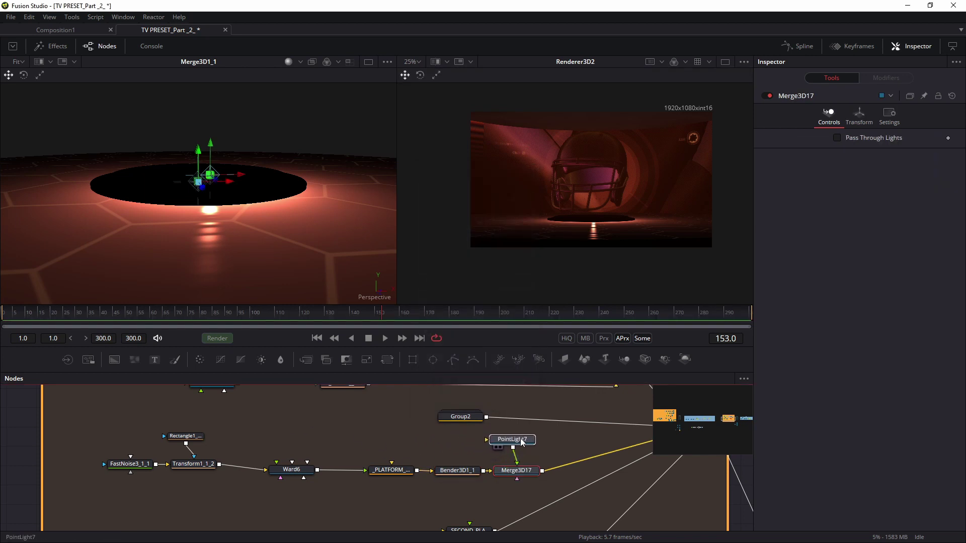
Display Merge3D17 in the first viewer and raise PointLight7 above the main platform
left_click(500, 478)
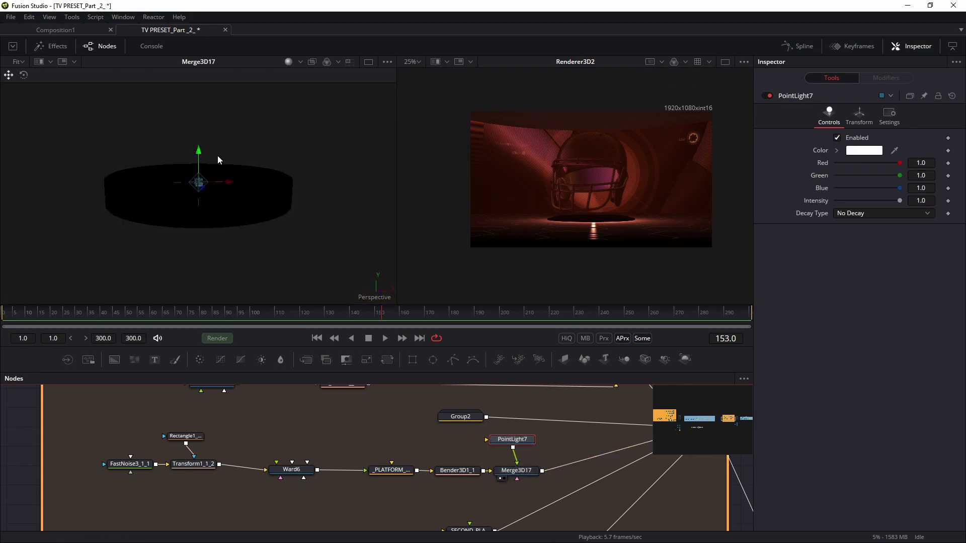
left_click_drag(191, 148, 193, 86)
scroll(634, 201, "up", 1)
scroll(634, 200, "up", 1)
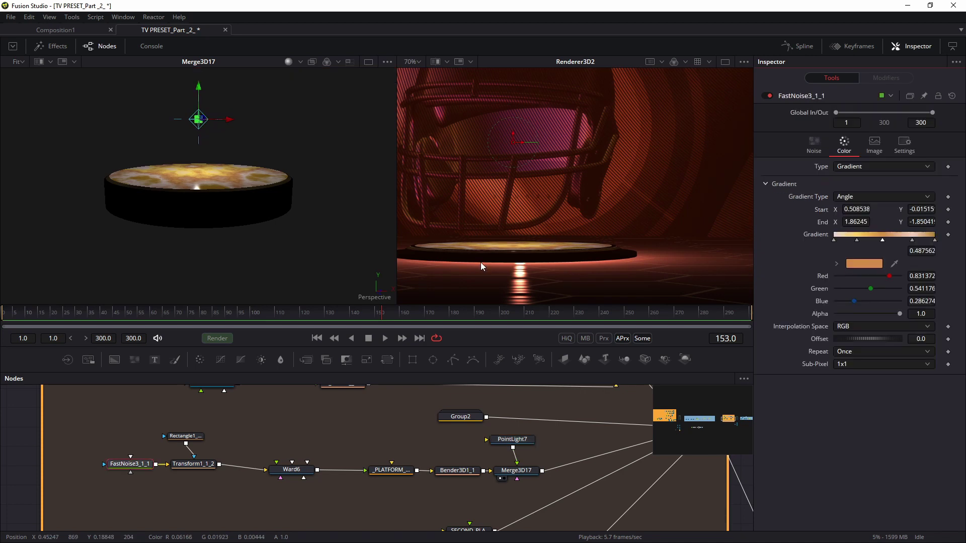
Feed Ward6 into the glow stroke node and connect Bender3D2_1 to Merge3D17 instead of Merge3D1_1
left_click_drag(472, 437, 471, 434)
scroll(333, 444, "down", 4)
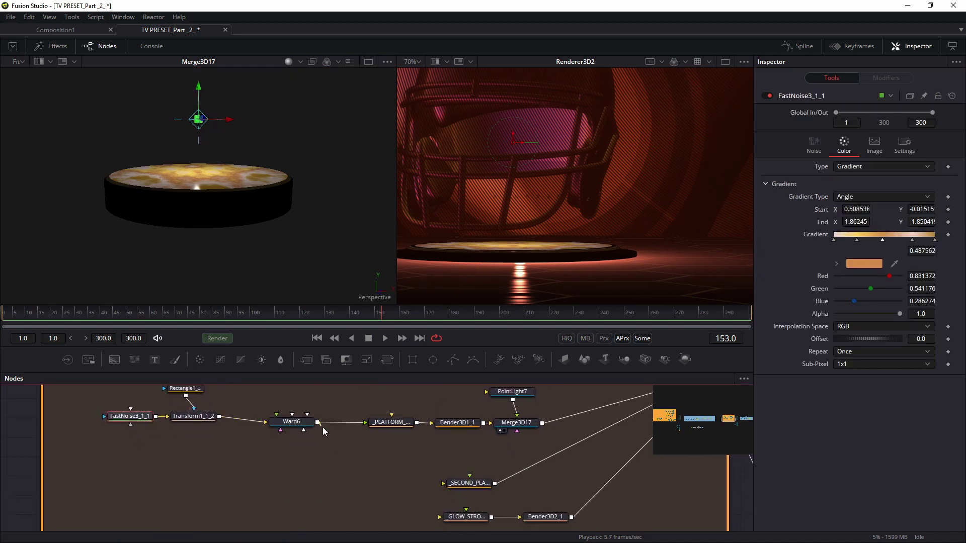
left_click_drag(330, 433, 464, 510)
left_click_drag(531, 491, 563, 425)
left_click_drag(476, 497, 424, 498)
left_click_drag(551, 496, 492, 501)
left_click_drag(570, 446, 630, 507)
left_click_drag(527, 462, 466, 486)
left_click_drag(570, 445, 466, 425)
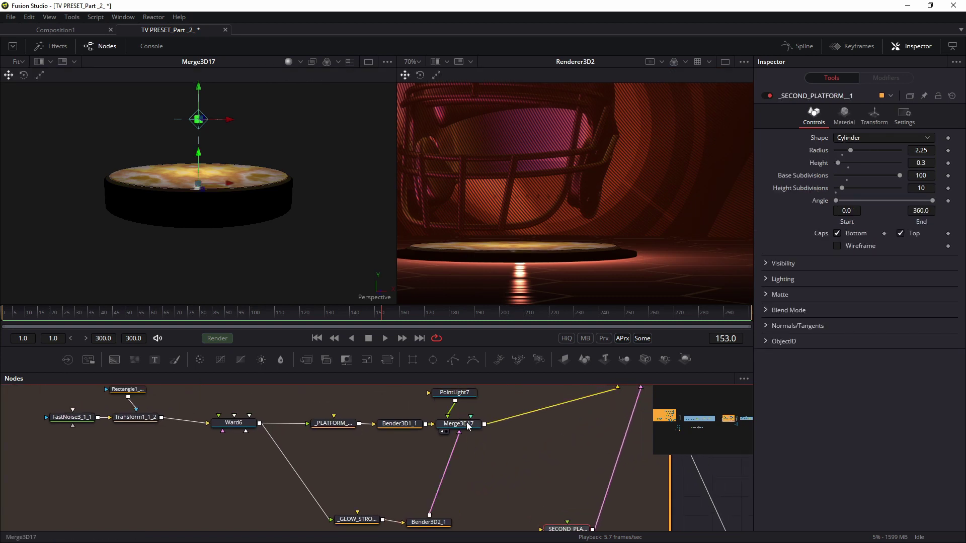
Line up the glow stroke node with Bender3D2_1 and disconnect Ward6 from it
scroll(246, 232, "up", 10)
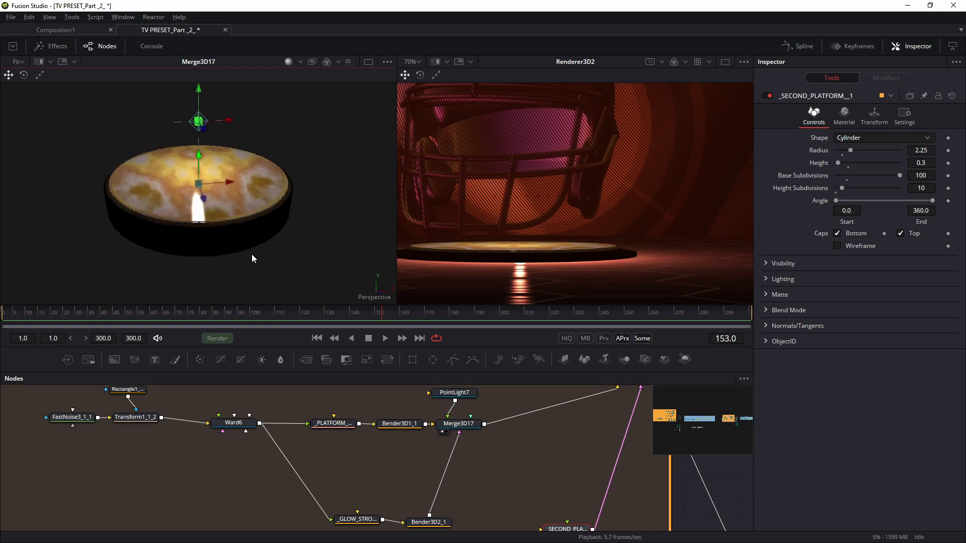
scroll(284, 195, "down", 8)
left_click_drag(276, 219, 283, 251)
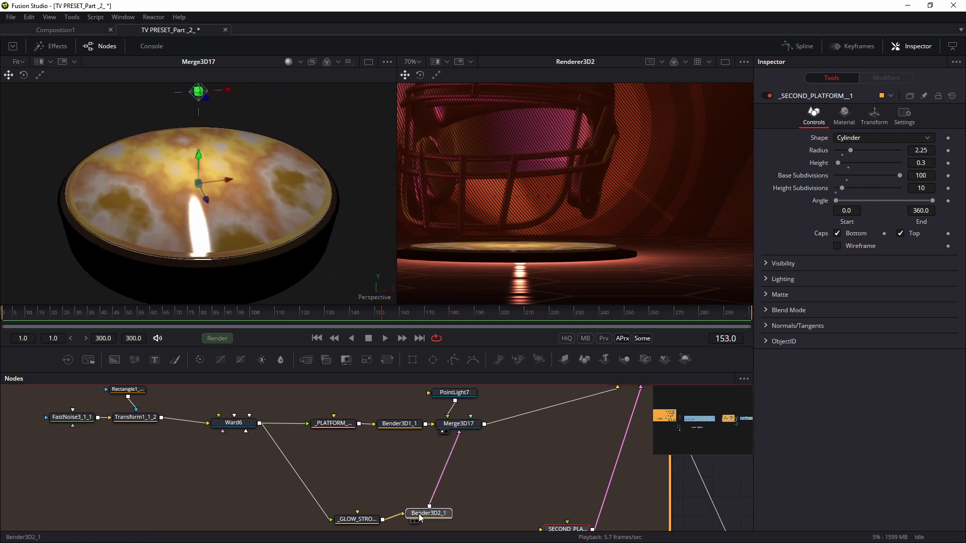
left_click_drag(357, 519, 328, 513)
left_click_drag(196, 139, 195, 132)
key("ctrl+z")
left_click_drag(374, 428, 349, 456)
left_click(363, 424)
Duplicate the FastNoise, Rectangle, Transform and Ward6 node chain below the original
left_click_drag(171, 389, 394, 455)
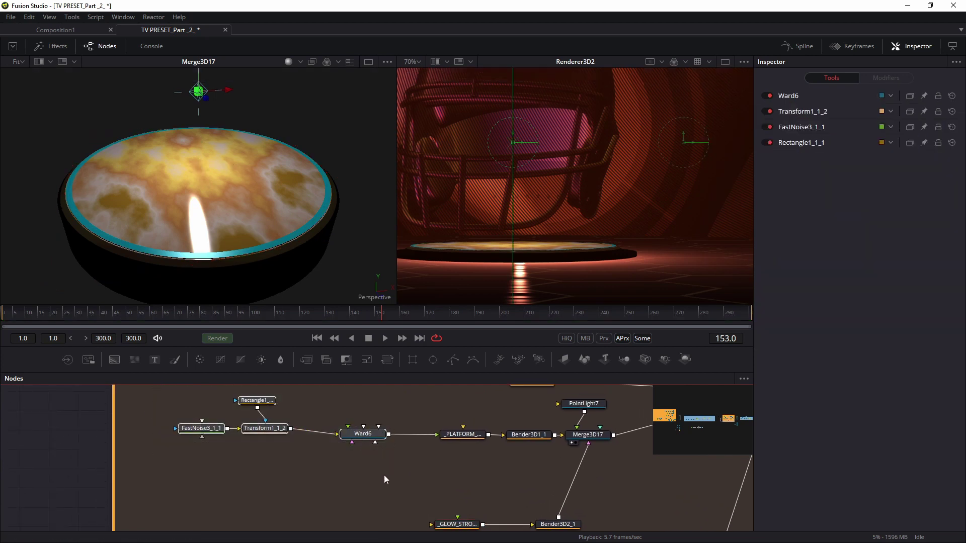
left_click_drag(331, 495, 384, 463)
key("ctrl+c")
key("ctrl+v")
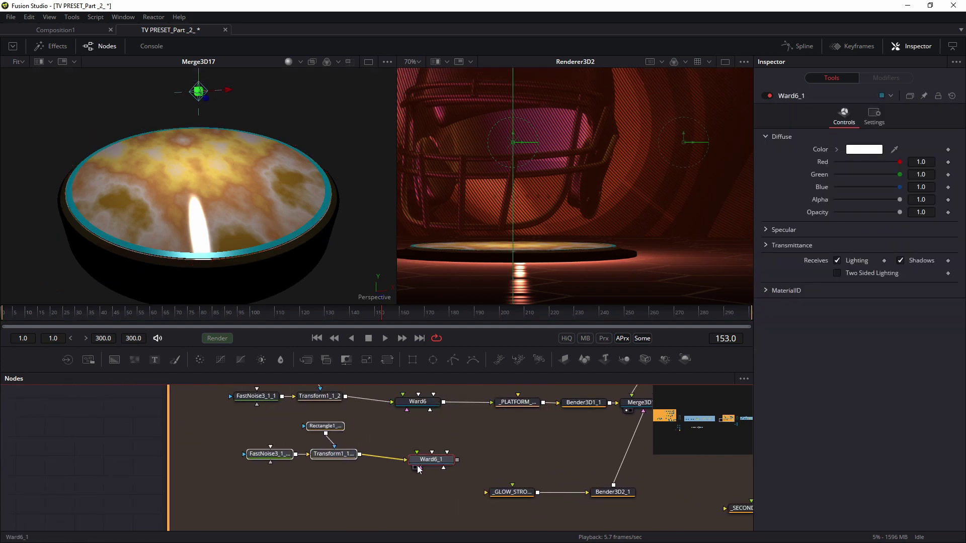
Connect Ward6_1 to the glow stroke node and reconnect Bender3D2_1's output to Merge3D1_1 instead of Merge3D17
left_click_drag(440, 491, 486, 492)
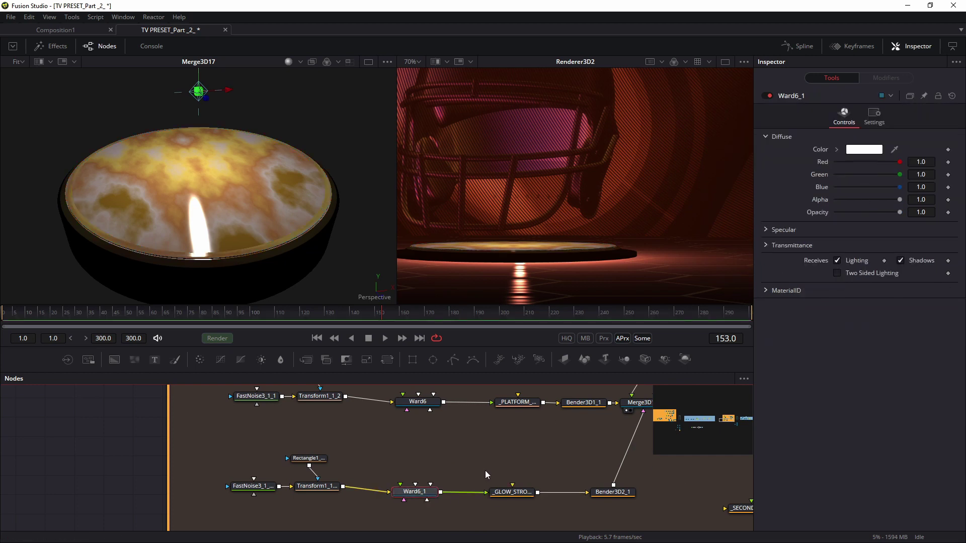
left_click_drag(503, 470, 419, 465)
left_click_drag(587, 455, 467, 466)
scroll(467, 466, "down", 3)
left_click_drag(436, 435, 585, 399)
left_click_drag(530, 481, 599, 416)
left_click_drag(462, 468, 442, 467)
Duplicate Merge3D17 with PointLight7 and insert the copies between Bender3D2_1 and Merge3D1_1
left_click_drag(463, 423, 495, 383)
scroll(488, 487, "down", 2)
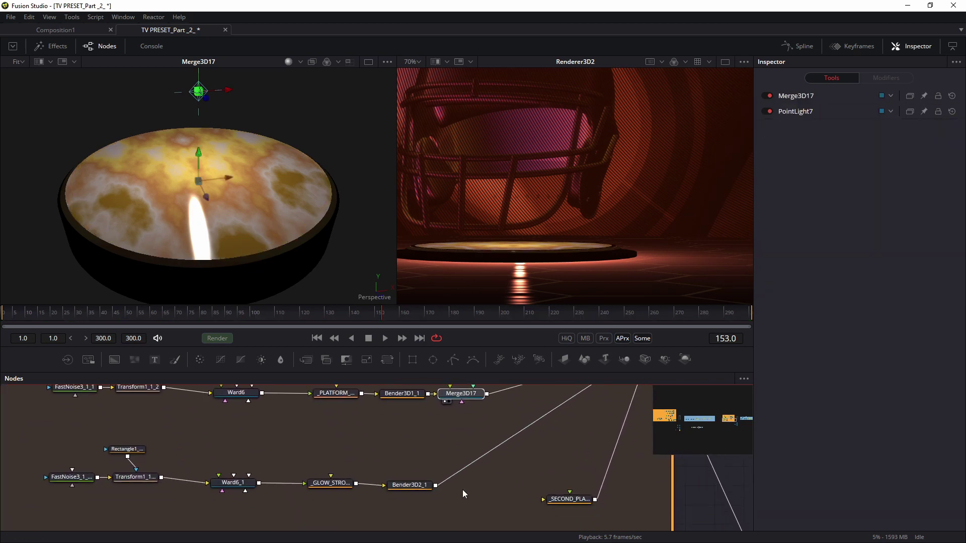
key("ctrl+v")
mouse_move(477, 485)
left_mouse_down()
mouse_move(473, 466)
mouse_move(496, 490)
left_mouse_up()
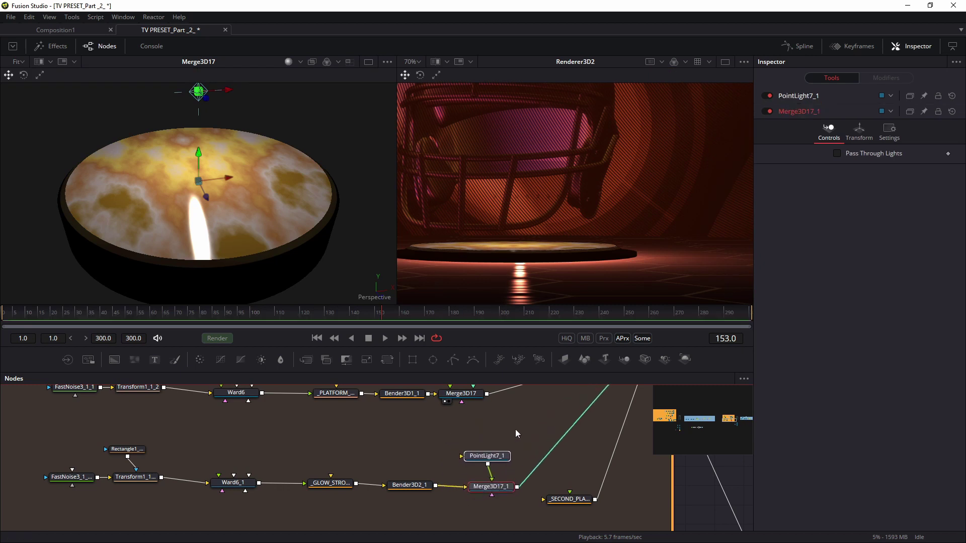
Set the intensity of the glow stroke's light, PointLight7_1, to 3.0
left_click(487, 456)
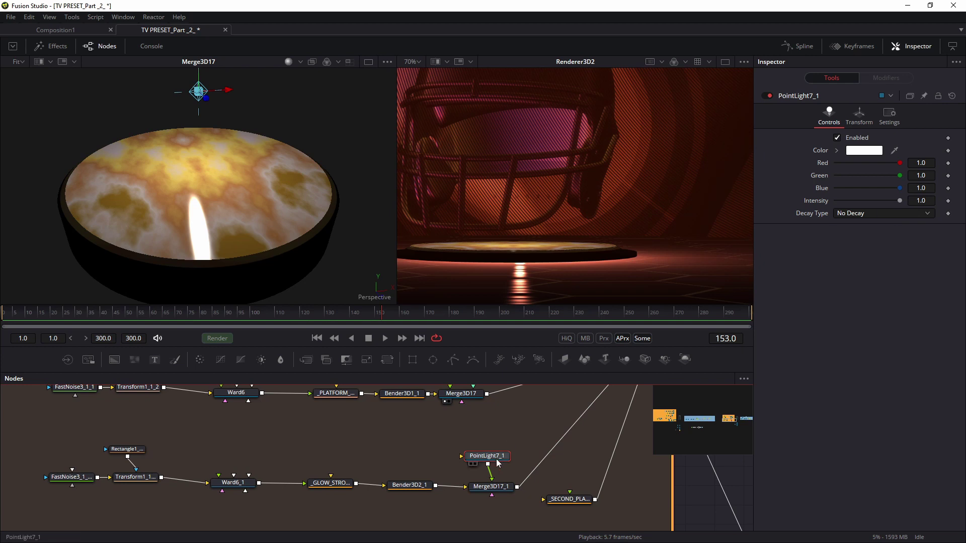
type("2")
key("Tab")
type("3")
key("Tab")
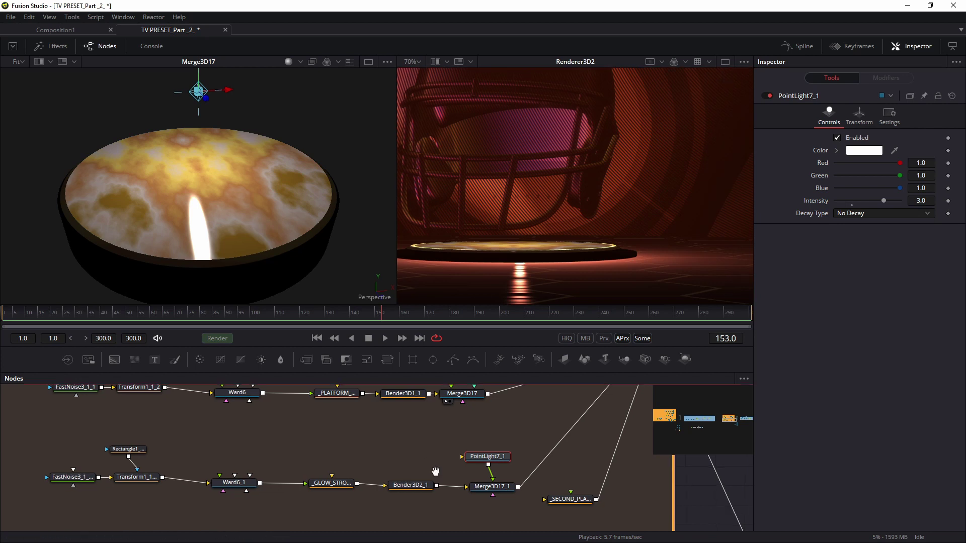
Place the second platform node below the main platform, feed Ward6 into it and connect its output to Merge3D17 instead of Merge3D1_1
left_click_drag(435, 470, 511, 522)
left_click_drag(637, 518, 470, 460)
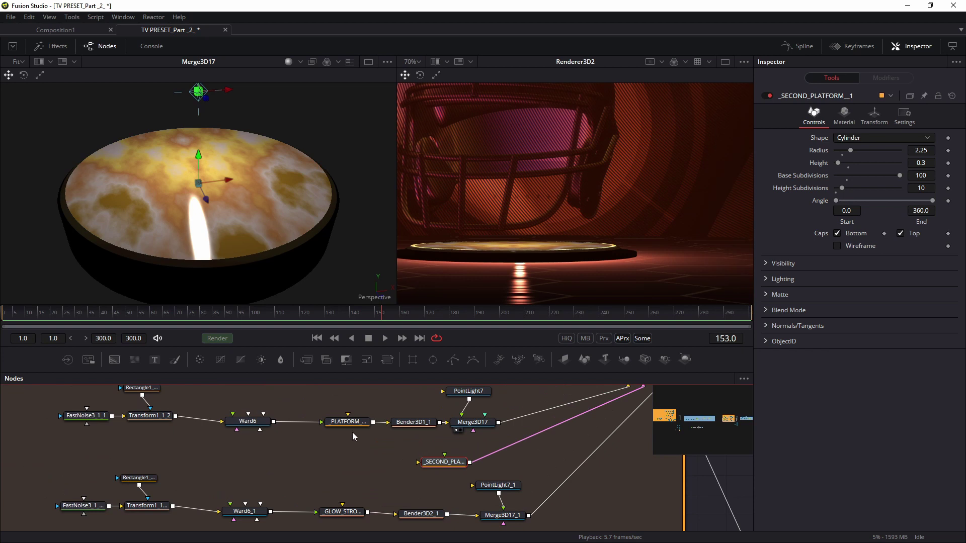
left_click_drag(273, 423, 440, 464)
mouse_move(436, 463)
left_mouse_down()
mouse_move(403, 459)
mouse_move(434, 475)
left_mouse_up()
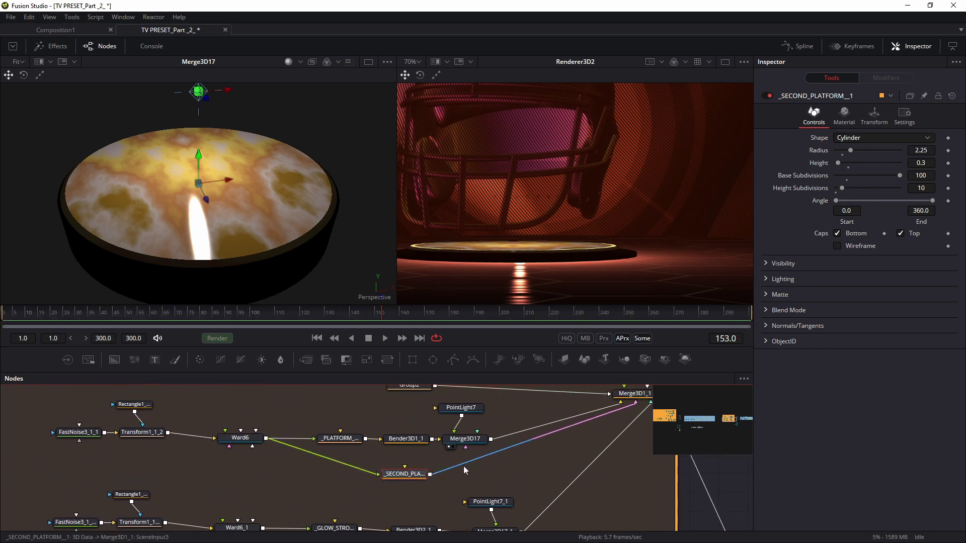
left_click_drag(534, 440, 466, 448)
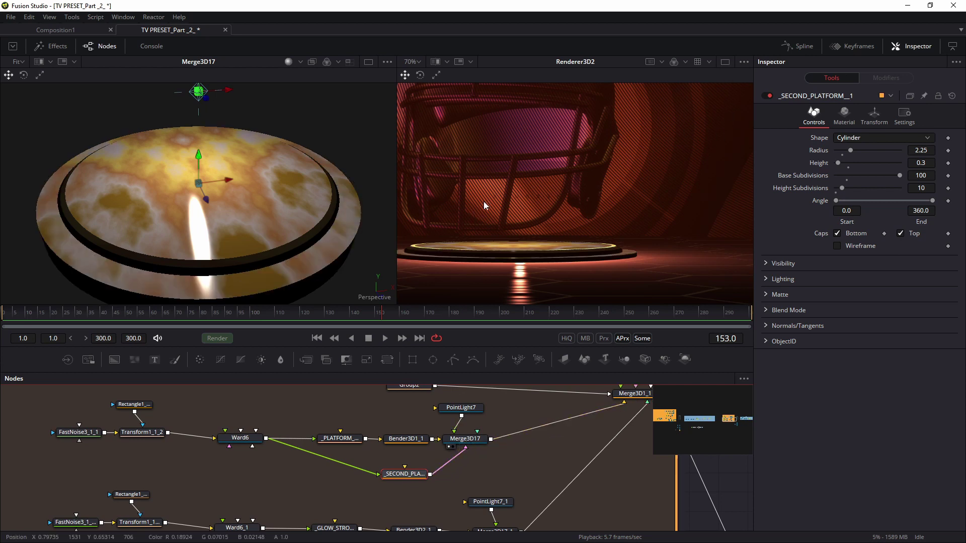
Set Ward6's specular Spread U to 1.0 and Spread V to 0.2
scroll(290, 254, "up", 3)
scroll(302, 231, "down", 5)
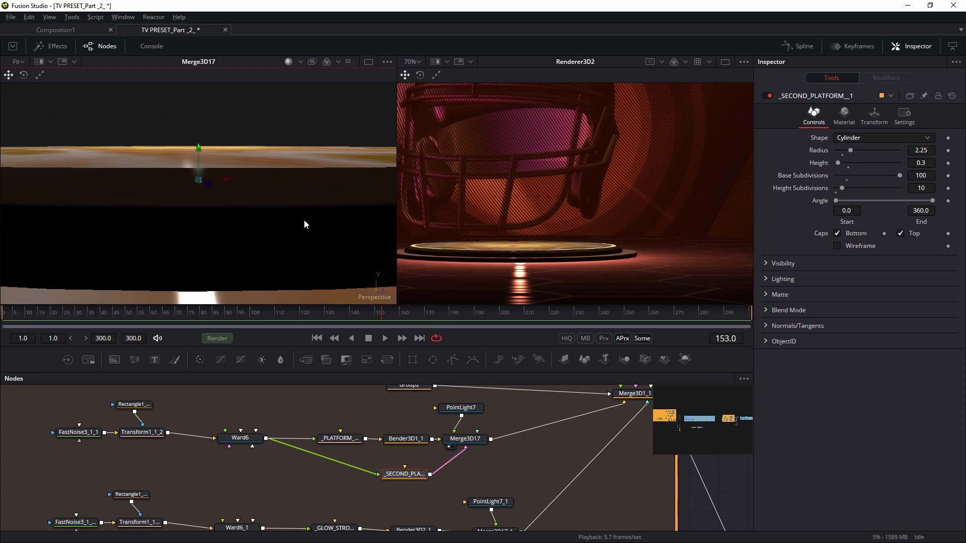
left_click(155, 219)
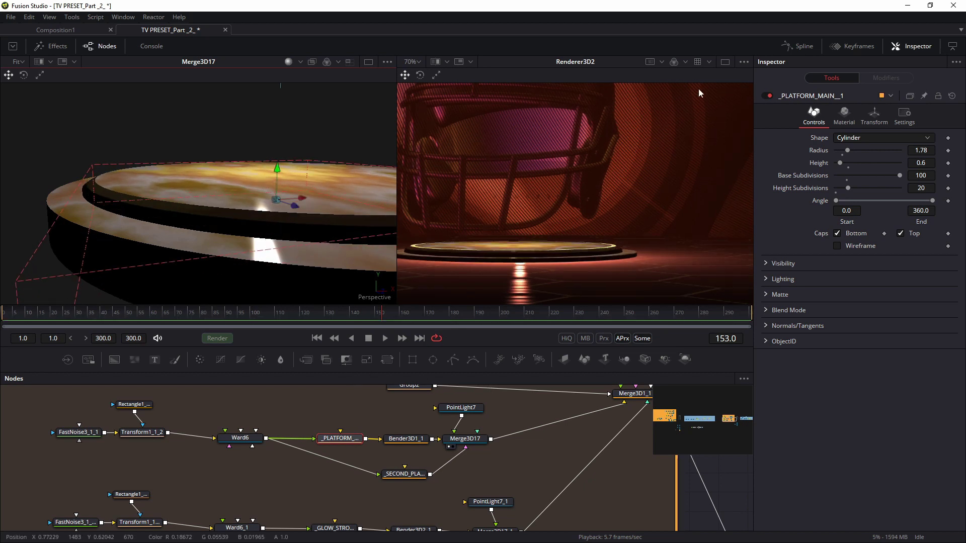
left_click(236, 441)
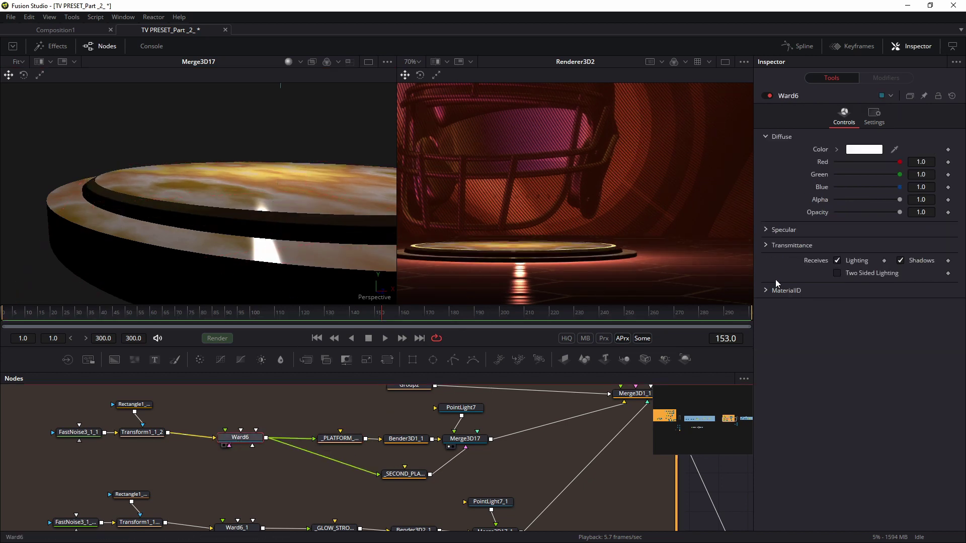
left_click_drag(850, 304, 900, 318)
double_click(932, 317)
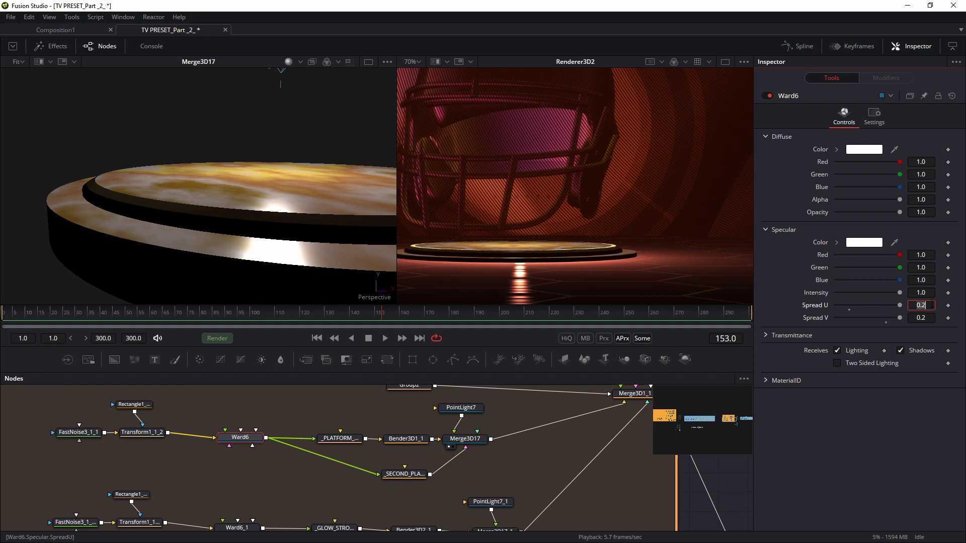
type("1")
key("Tab")
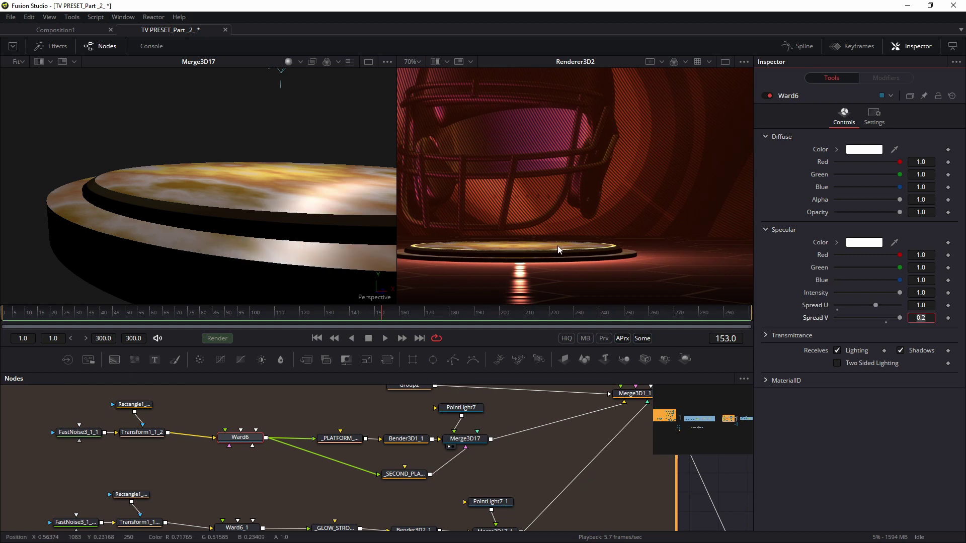
Raise PointLight7 high above the two platforms
scroll(362, 402, "up", 2)
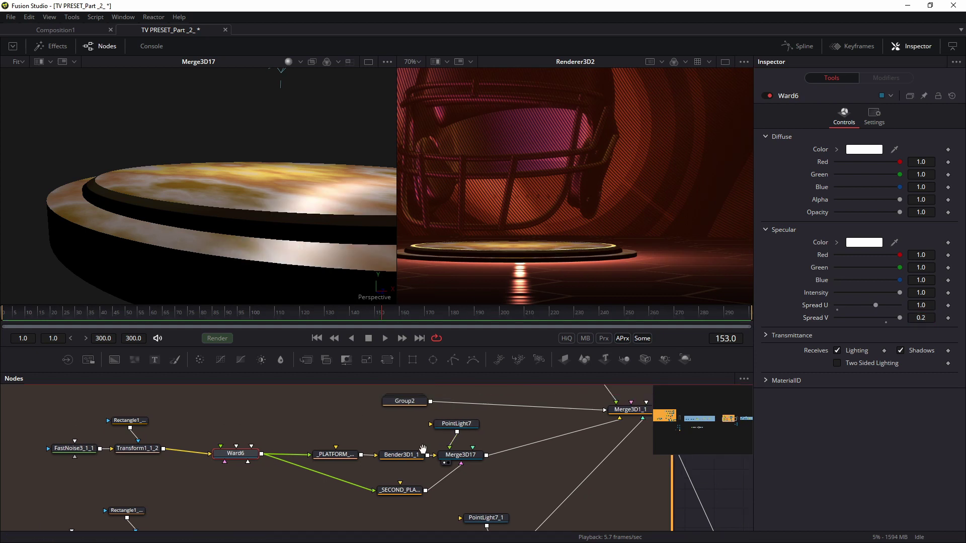
left_click(452, 441)
scroll(294, 217, "down", 5)
left_click_drag(295, 216, 232, 251)
left_click_drag(259, 156, 115, 177)
left_click_drag(173, 170, 140, 185)
scroll(687, 268, "up", 3)
left_click_drag(465, 239, 710, 246)
scroll(576, 243, "down", 1)
left_click_drag(145, 191, 184, 178)
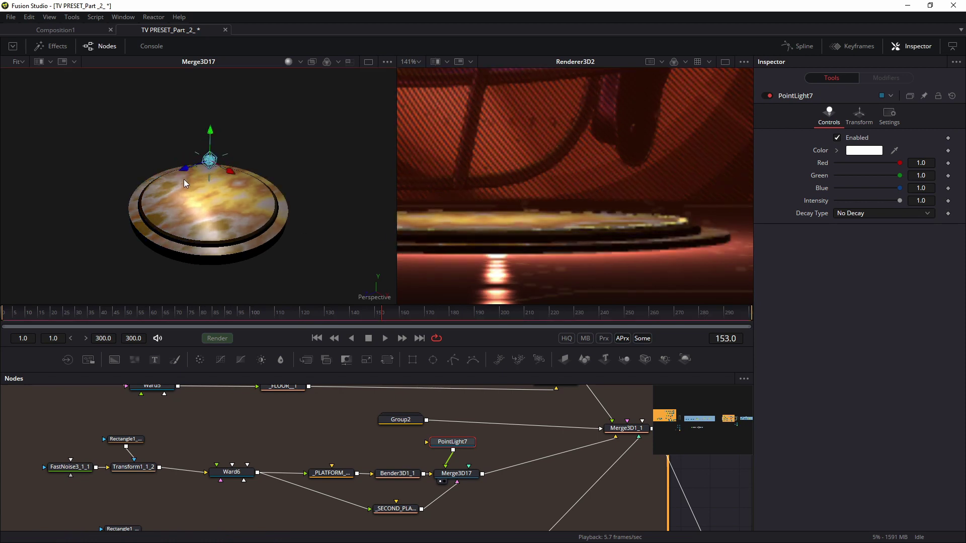
left_click_drag(211, 131, 197, 39)
scroll(626, 192, "down", 2)
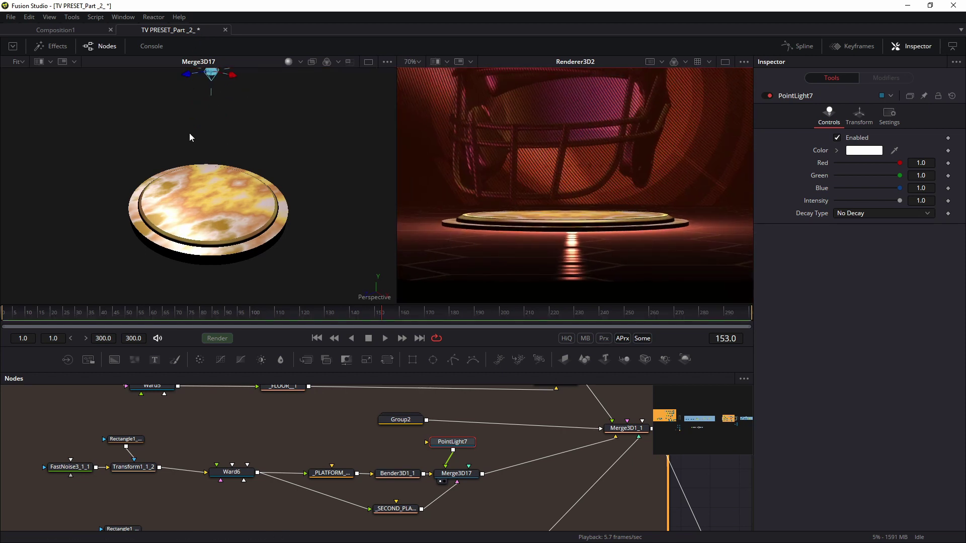
Show only the Renderer3D2 viewer and examine the platform lighting in the full frame
left_click_drag(231, 122, 252, 155)
scroll(230, 210, "up", 5)
left_click_drag(231, 211, 390, 251)
left_click(725, 62)
scroll(409, 201, "down", 3)
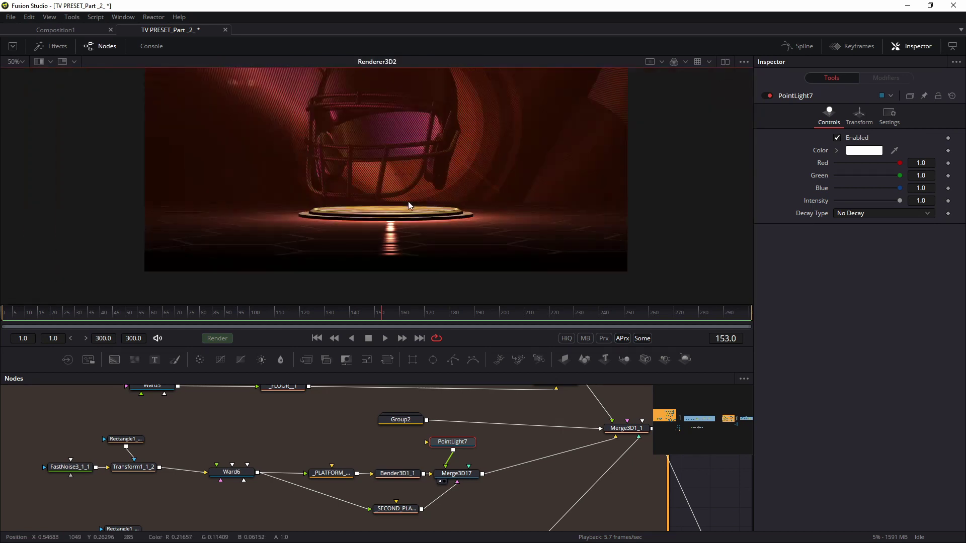
left_click_drag(471, 167, 478, 186)
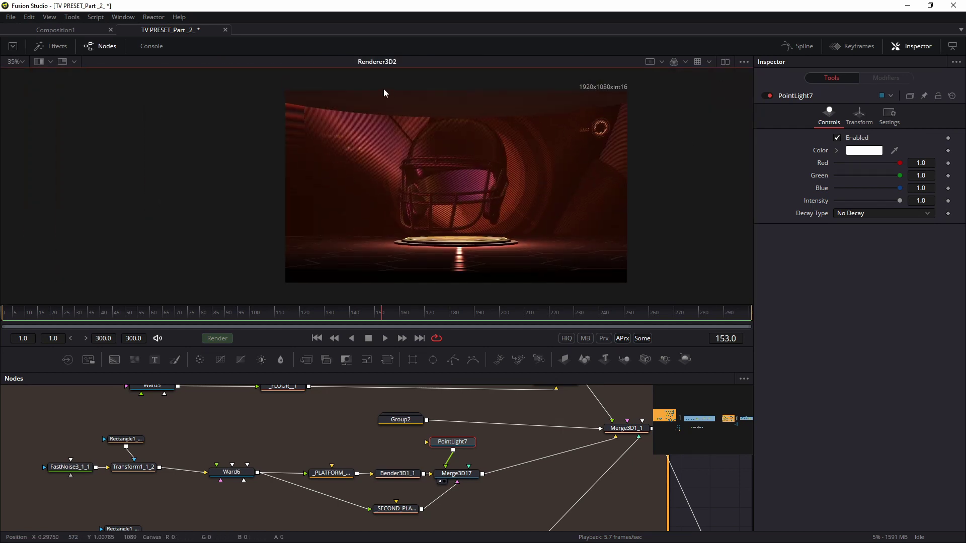
Restore the two viewers, display Merge3D1_1 in the first one and review the studio body's node branches
left_click_drag(373, 457, 326, 475)
scroll(371, 473, "down", 4)
scroll(370, 458, "up", 4)
left_click_drag(383, 422, 358, 425)
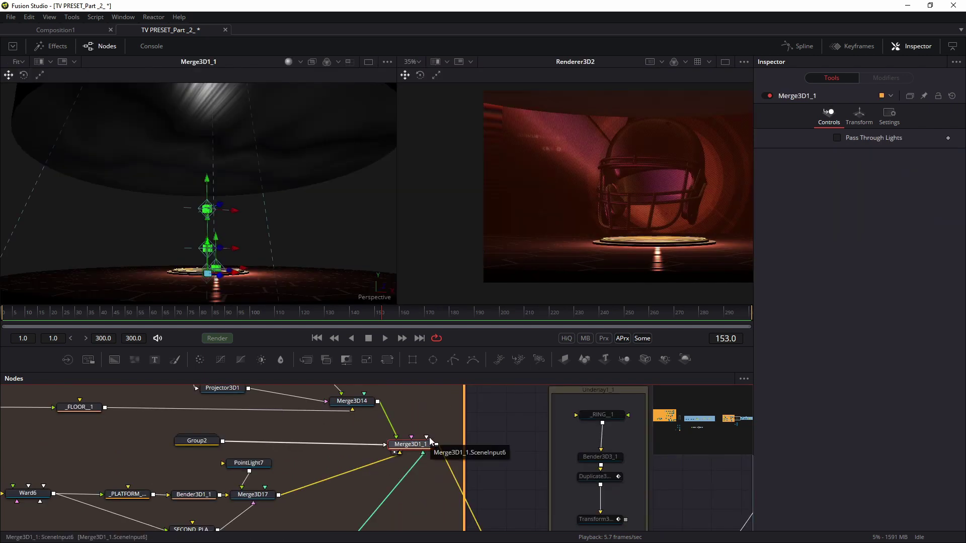
scroll(421, 440, "down", 6)
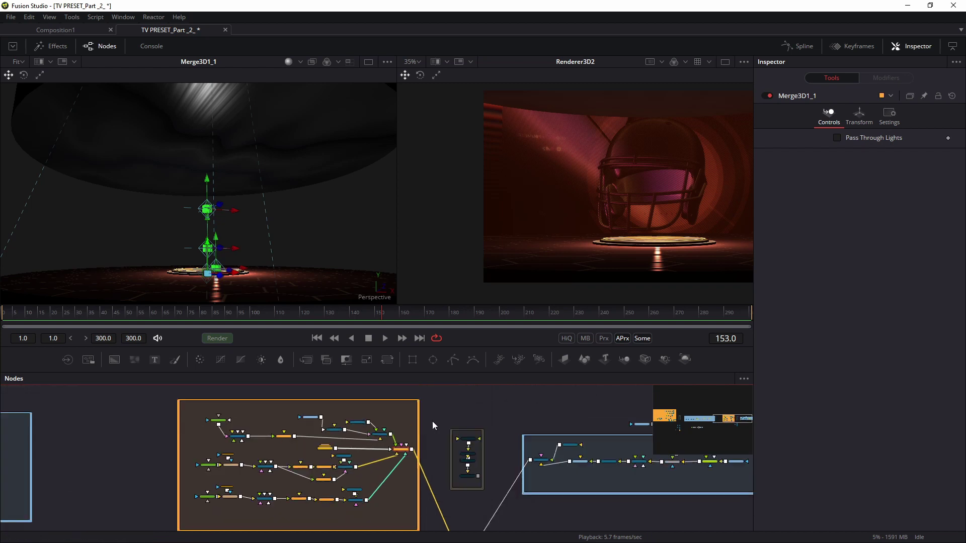
left_click_drag(336, 469, 392, 442)
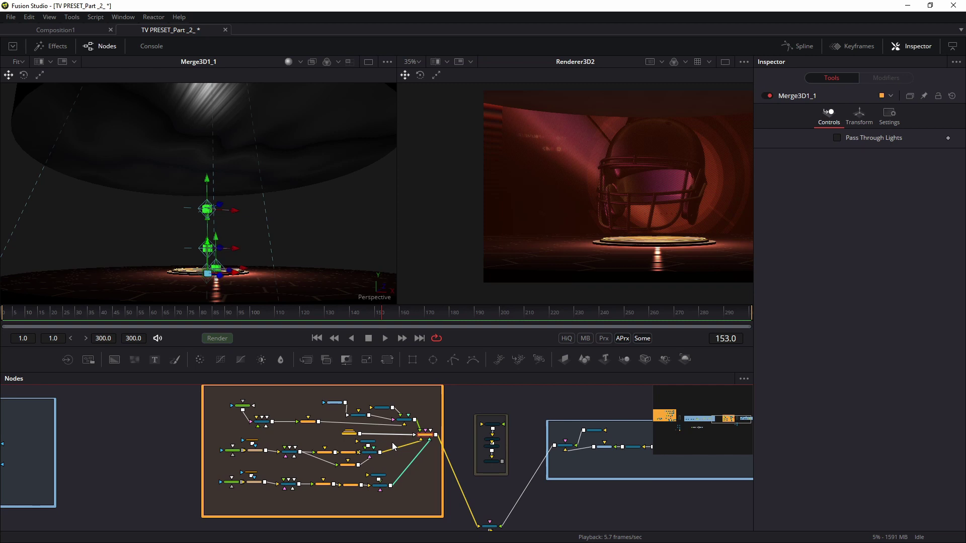
scroll(391, 442, "up", 8)
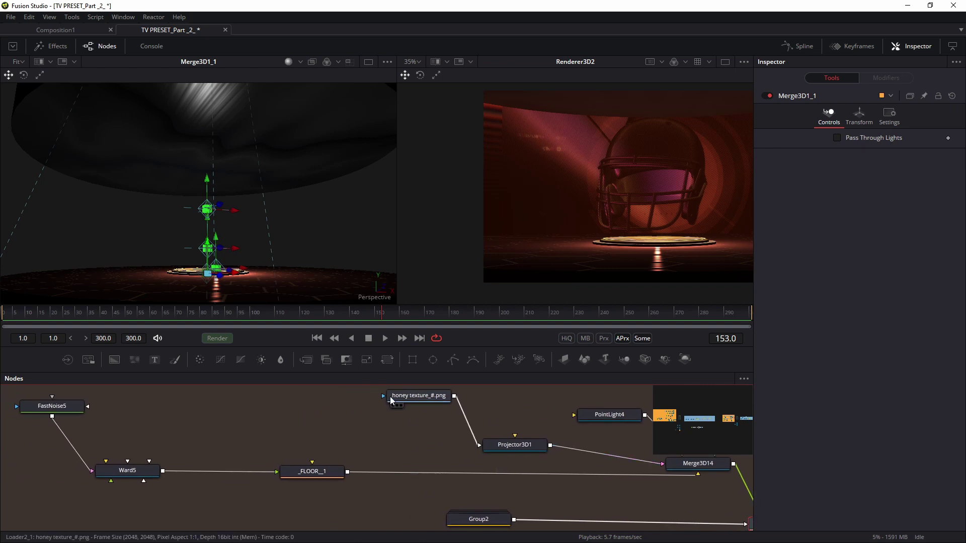
left_click_drag(468, 421, 408, 427)
left_click_drag(507, 433, 531, 452)
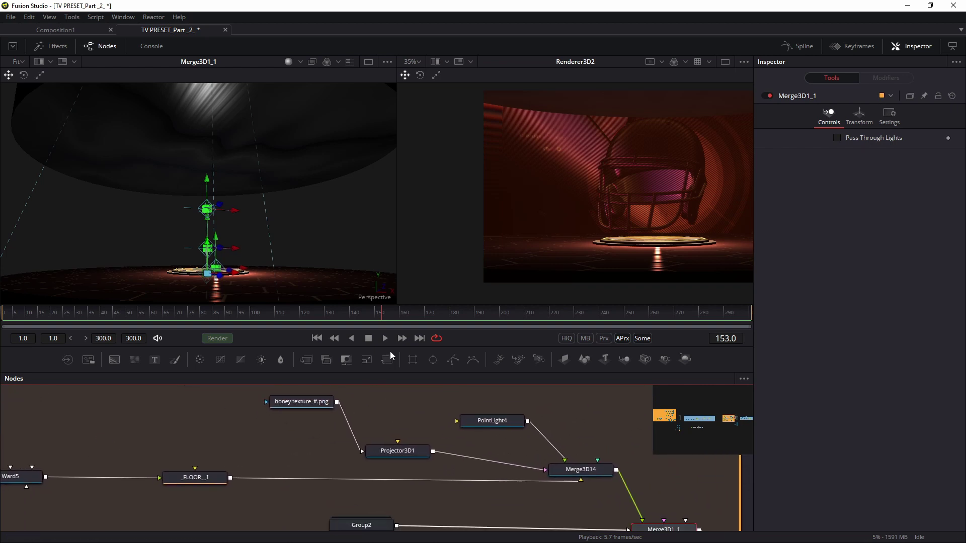
Enlarge the node area and move Group2 above the floor nodes, near the upper edge of the _STUDIO_BODY__1 underlay
left_click_drag(401, 304, 401, 203)
left_click_drag(374, 483, 505, 453)
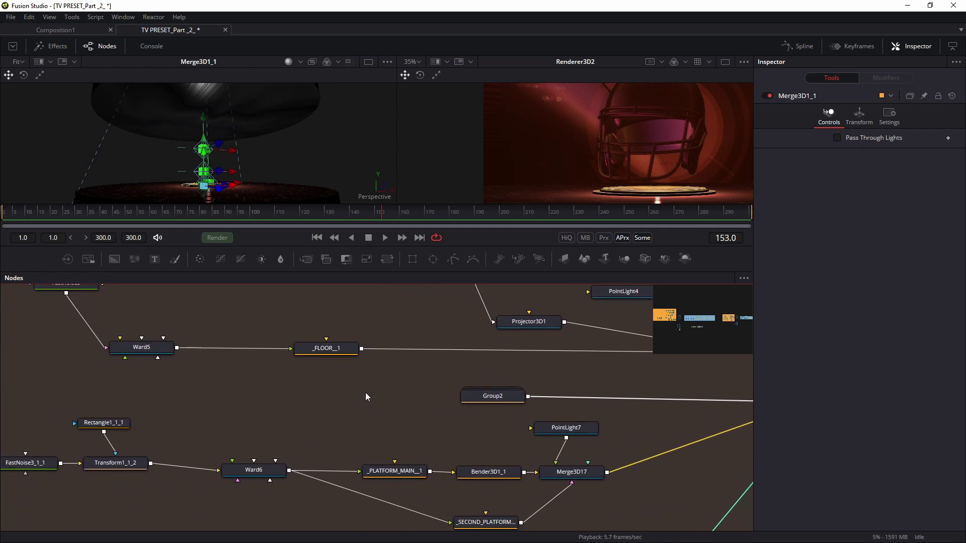
left_click_drag(365, 392, 492, 373)
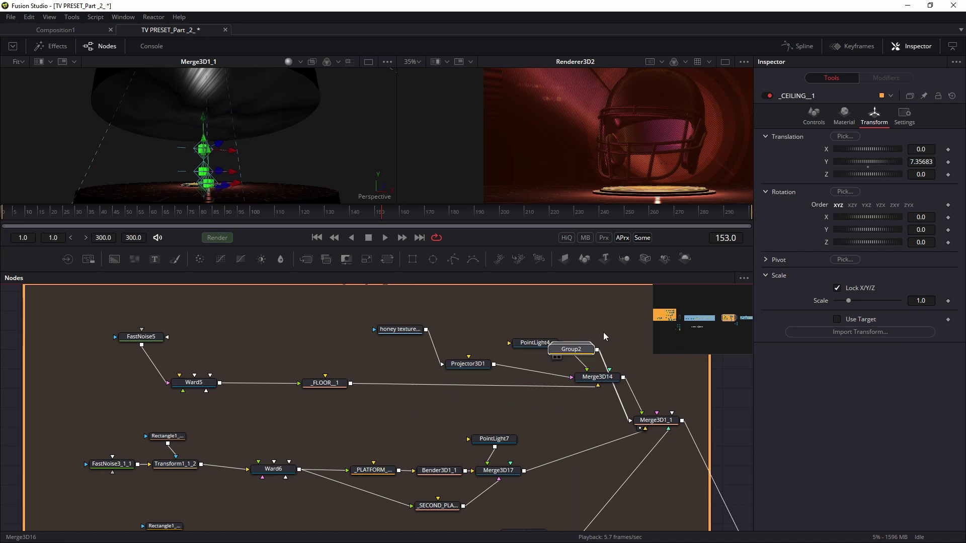
left_click_drag(572, 350, 477, 452)
left_click_drag(455, 396, 458, 291)
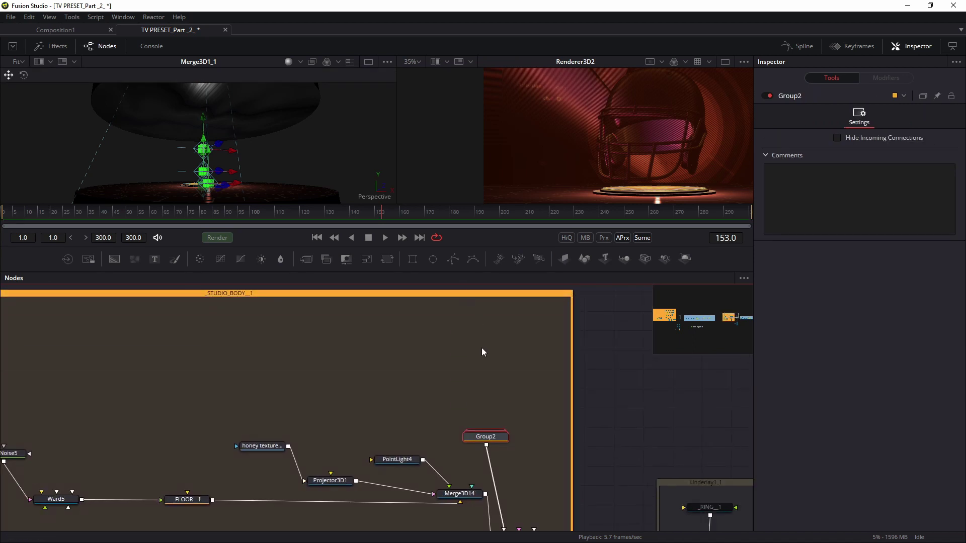
left_click_drag(481, 348, 474, 401)
left_click_drag(484, 496, 504, 415)
Ungroup Group2 and move its ceiling nodes inside the _STUDIO_BODY__1 underlay
right_click(500, 408)
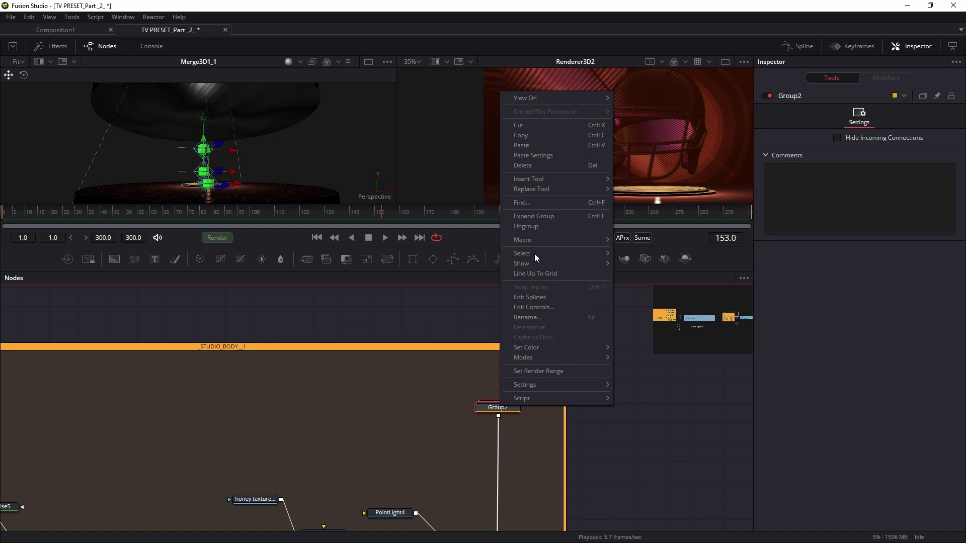
left_click(535, 230)
left_click_drag(642, 398, 435, 401)
Try a dark red PointLight6 color by sampling the rendered image and setting Red to 0.315
left_click(435, 401)
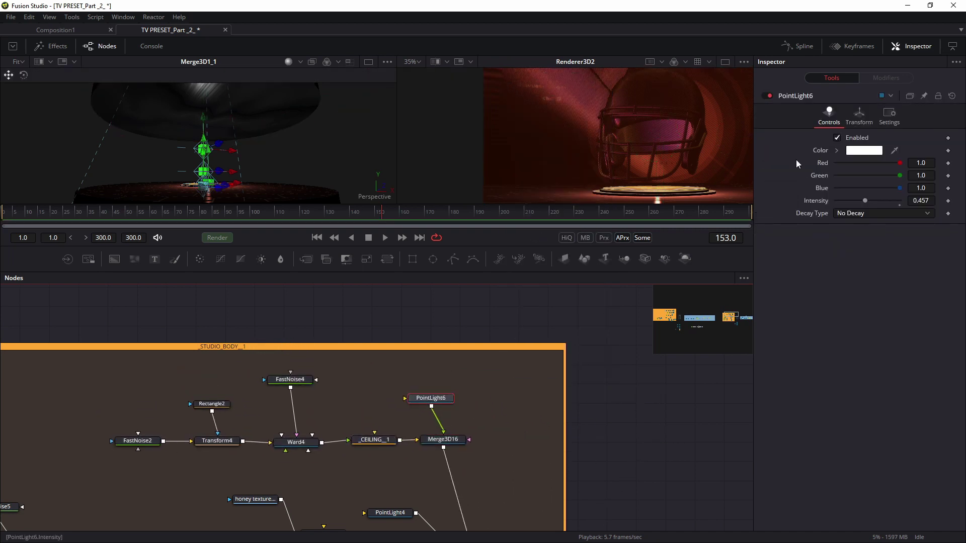
scroll(562, 171, "down", 1)
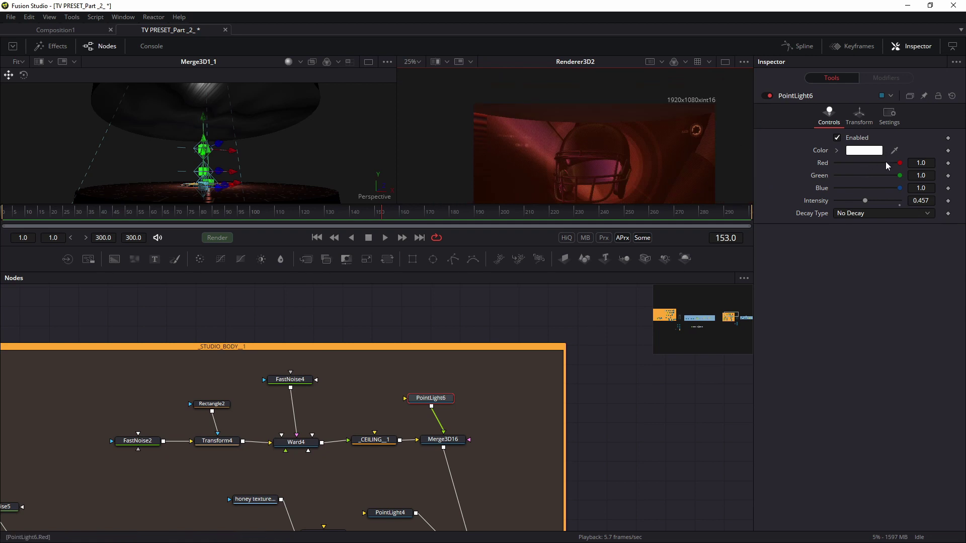
left_click_drag(894, 150, 700, 139)
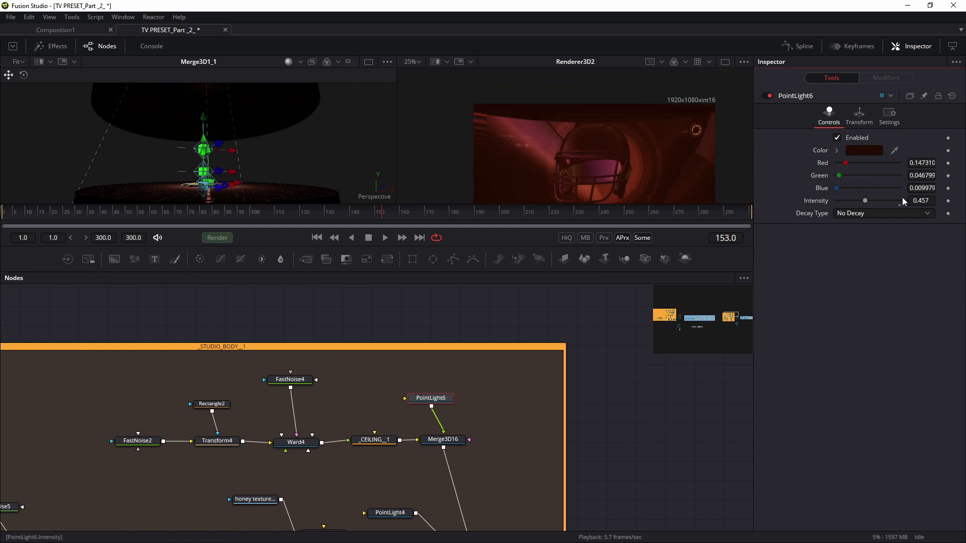
left_click(839, 163)
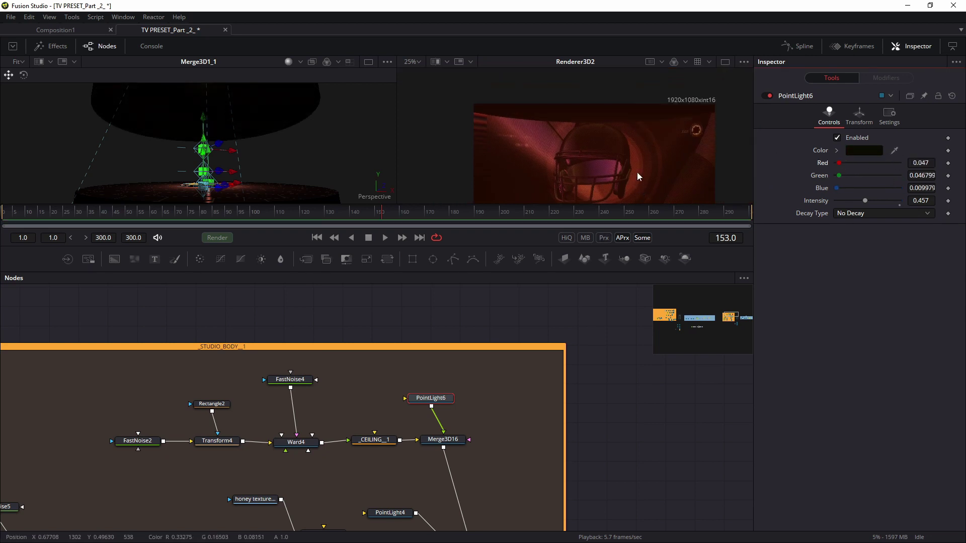
left_click_drag(839, 162, 856, 163)
Show only an enlarged Renderer3D2 viewer and set PointLight6's color to Red 1.0, Green 0.929 and Blue 0.787
left_click(725, 61)
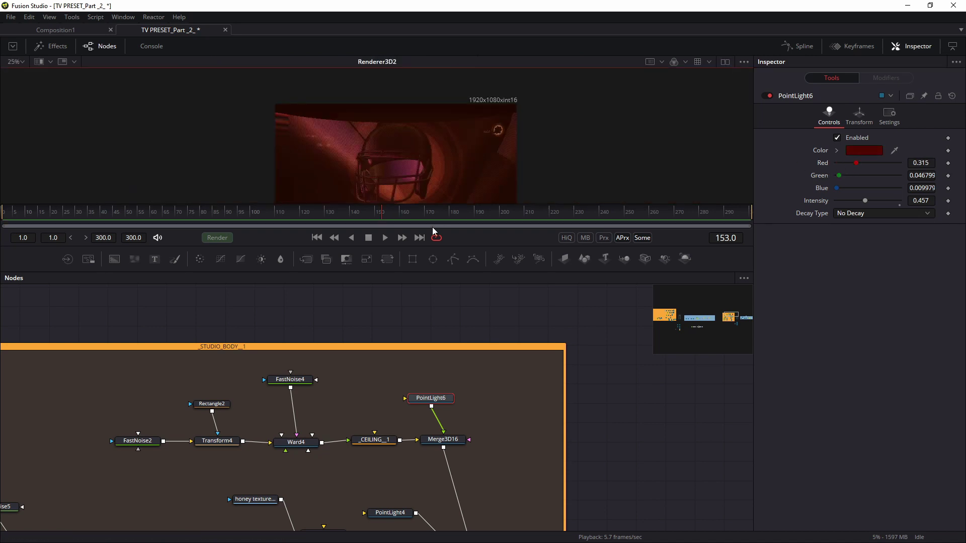
left_click_drag(445, 206, 449, 288)
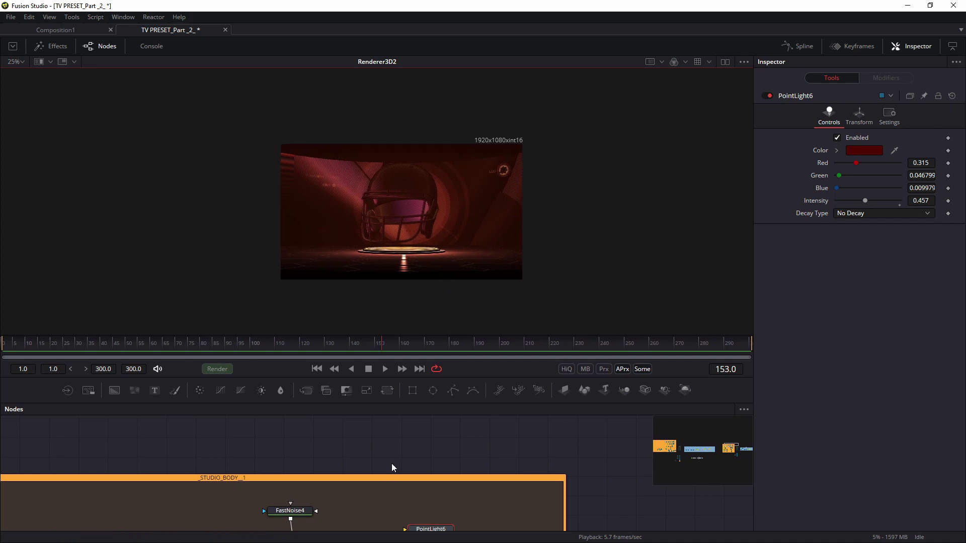
left_click_drag(386, 471, 486, 387)
left_click_drag(856, 163, 905, 163)
left_click_drag(841, 177, 889, 189)
Tidy the ceiling nodes by placing PointLight6 above Merge3D16, aligning _CEILING__1 between Ward4 and Merge3D16, and moving FastNoise4 closer to Ward4
left_click_drag(530, 443, 486, 441)
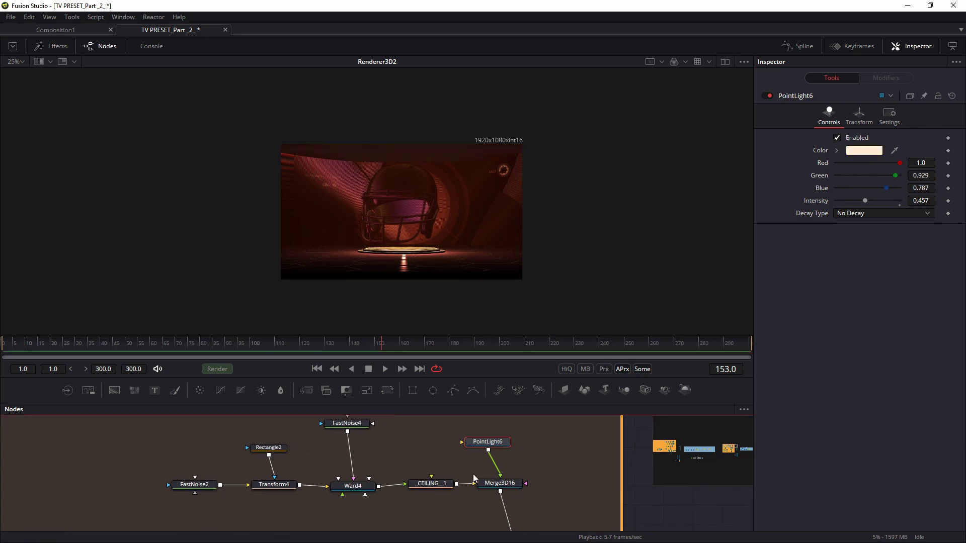
left_click(441, 485)
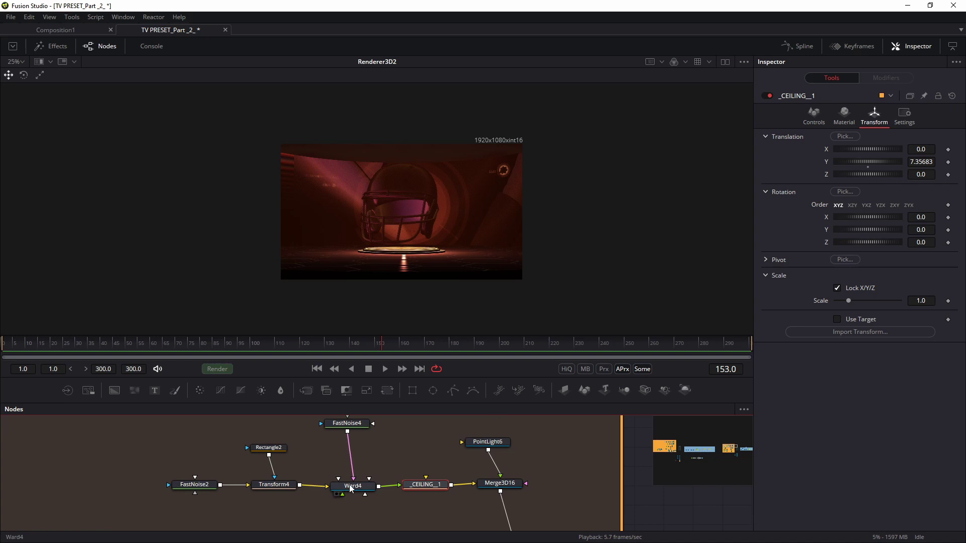
left_click_drag(347, 423, 349, 436)
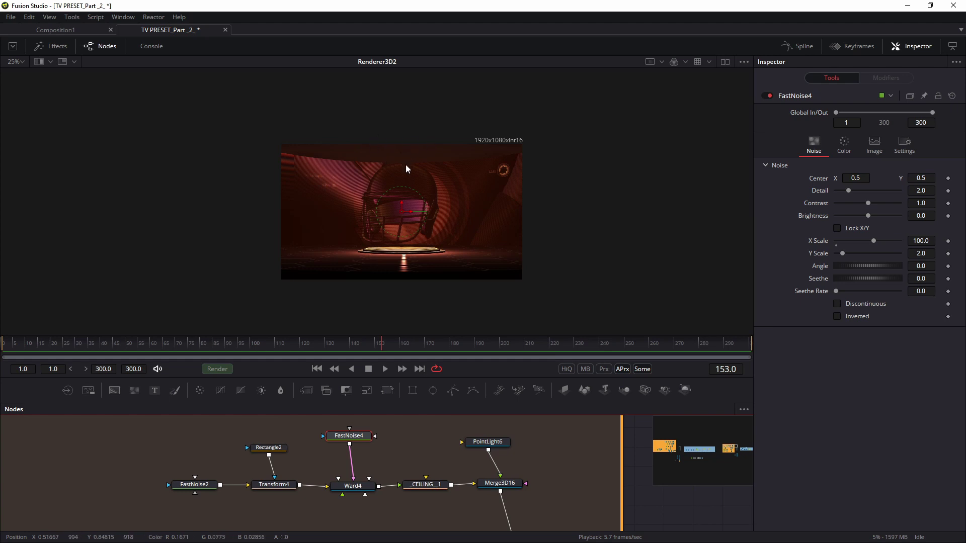
Select the Fog3D2 node and switch it off and back on to compare the render without fog
left_click_drag(363, 442, 198, 416)
scroll(347, 438, "down", 3)
left_click_drag(735, 449, 720, 449)
left_click_drag(522, 487, 292, 455)
left_click_drag(408, 492, 194, 433)
scroll(403, 478, "up", 1)
left_click_drag(390, 516, 397, 440)
scroll(397, 440, "up", 3)
left_click(342, 424)
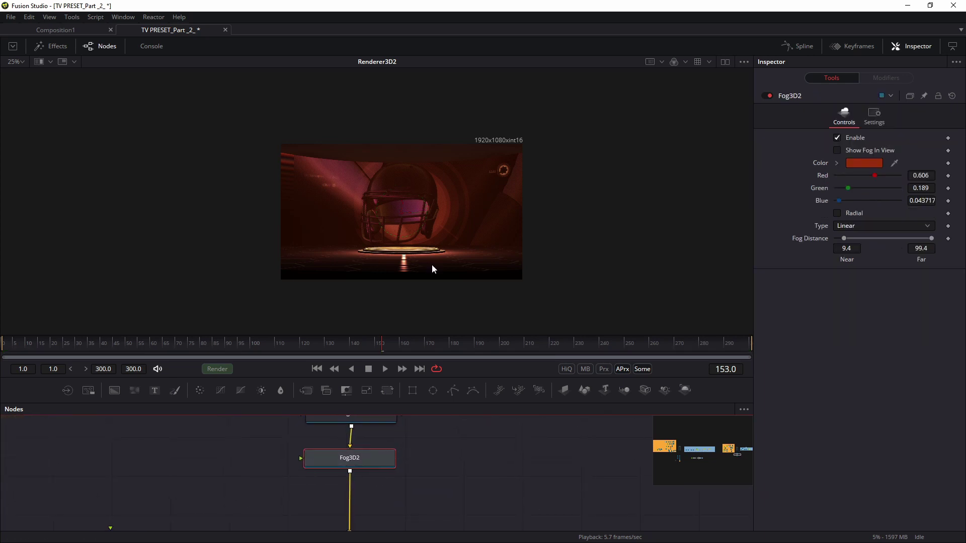
left_click(767, 96)
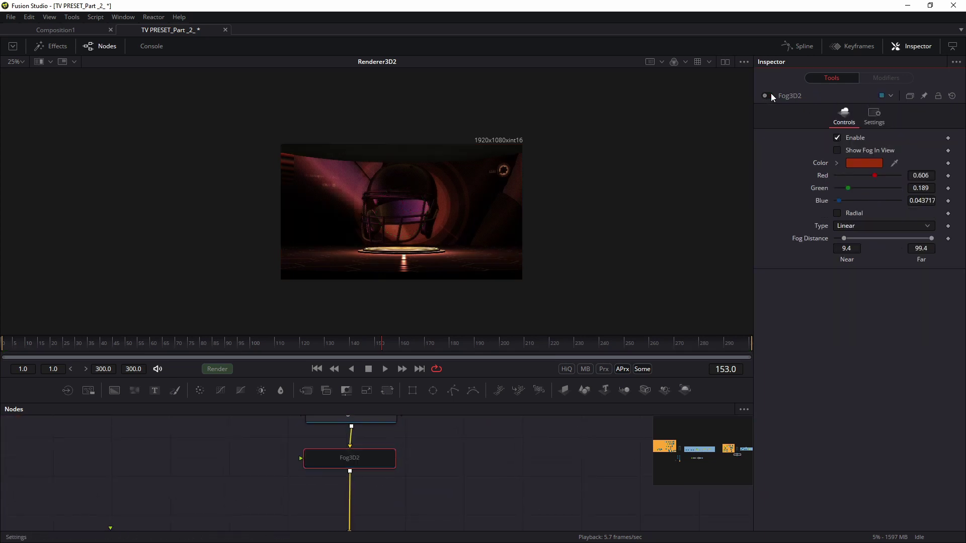
left_click(769, 95)
Set Fog3D2's near distance to 17.8 and its color to a pink with Red 0.906, Green 0.37 and Blue 0.496
left_click_drag(843, 238, 853, 241)
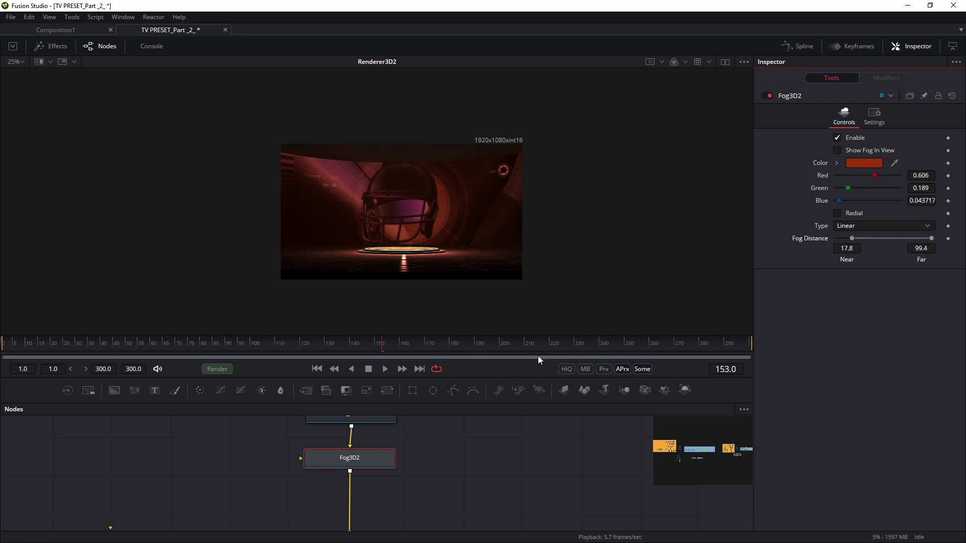
mouse_move(875, 175)
left_mouse_down()
mouse_move(910, 179)
mouse_move(850, 191)
mouse_move(883, 186)
mouse_move(860, 192)
mouse_move(868, 200)
mouse_move(893, 175)
left_mouse_up()
scroll(752, 235, "up", 2)
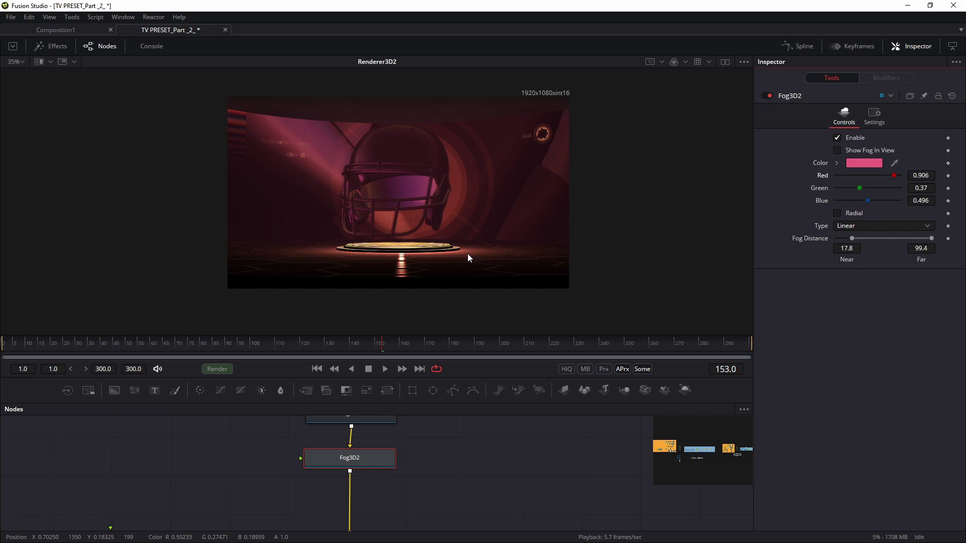
Show SoftGlow1 in the viewer and check the studio look at frames 91, 6 and 85
scroll(374, 448, "down", 6)
scroll(391, 484, "up", 8)
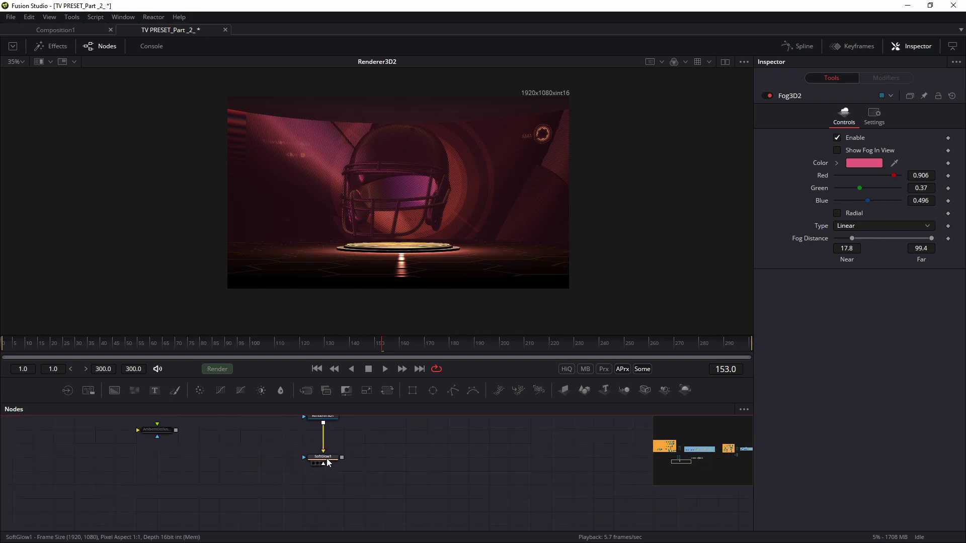
key("1")
left_click(228, 351)
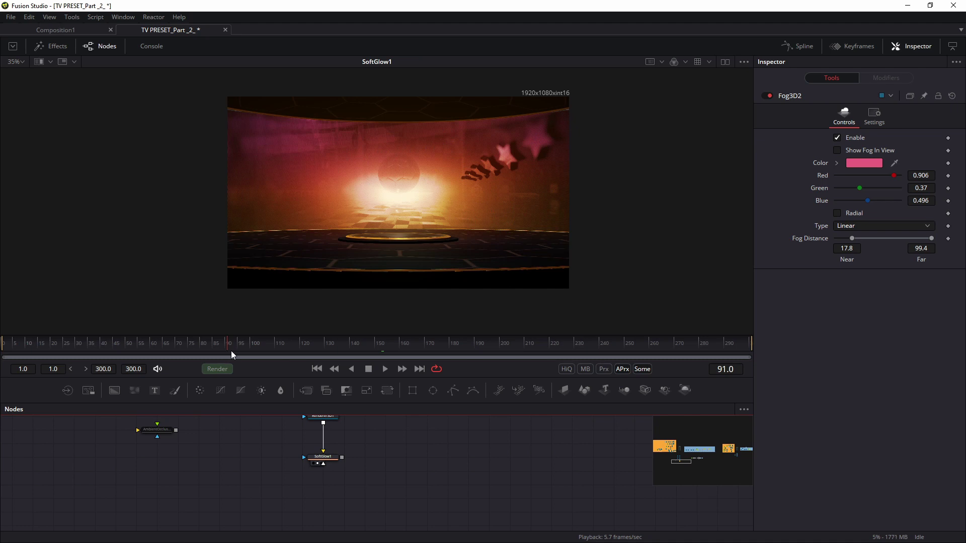
left_click(16, 352)
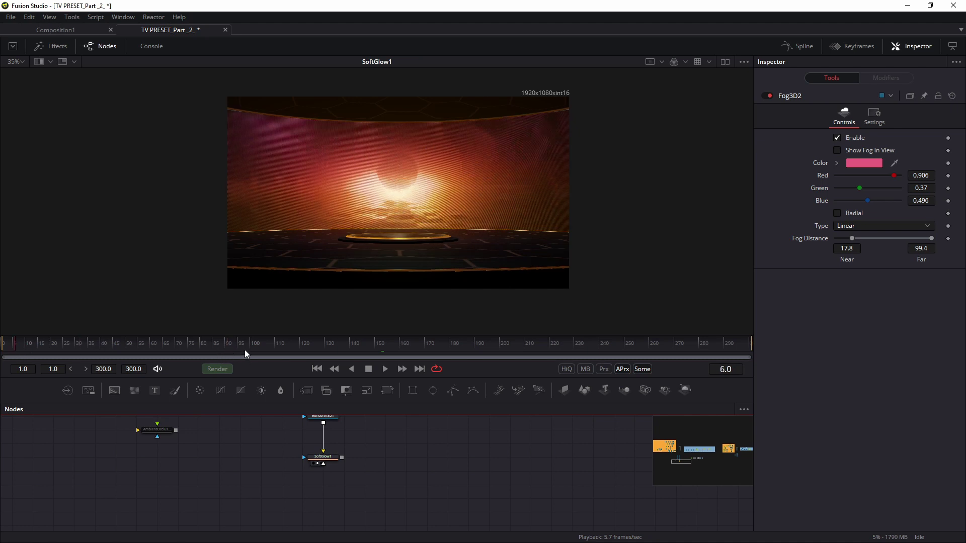
left_click_drag(146, 343, 238, 337)
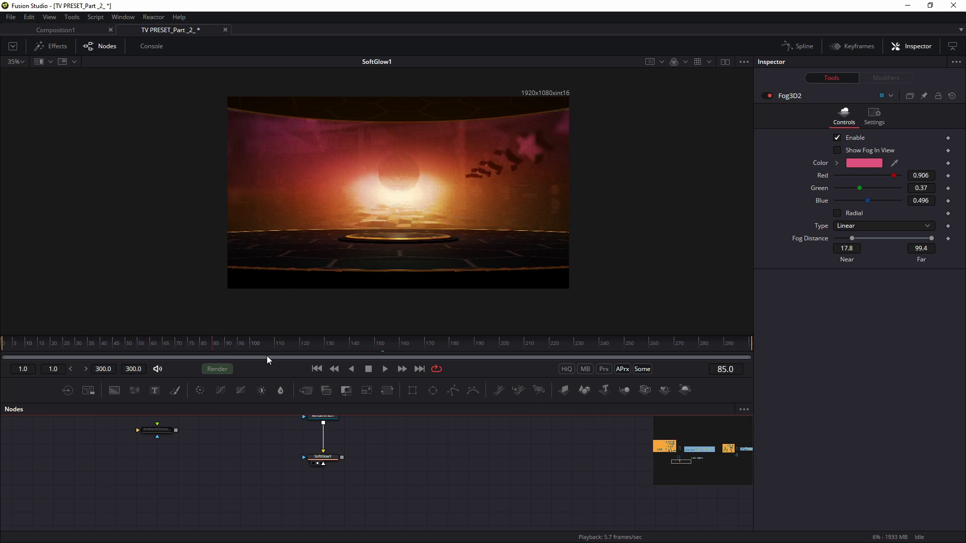